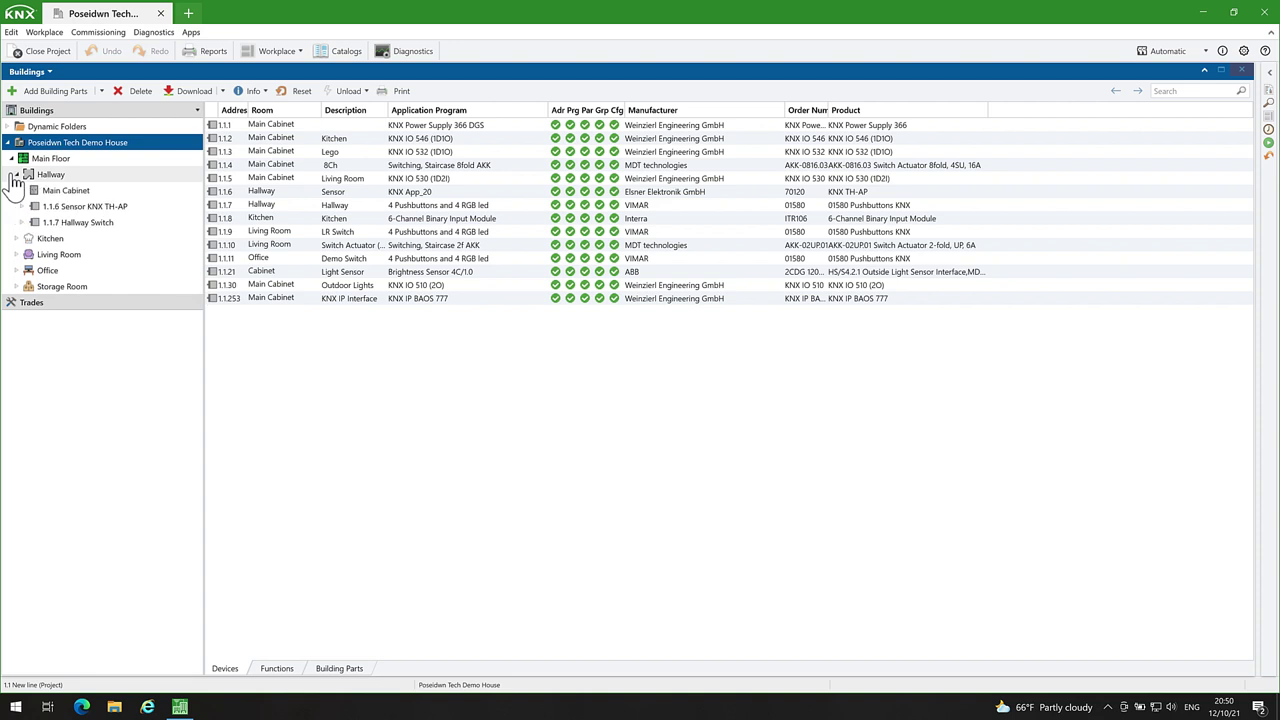
Step: Enable the scene function for Channel A of the 1.1.2 Kitchen Led Dimming Actuator in the Main Cabinet
left_click(22, 190)
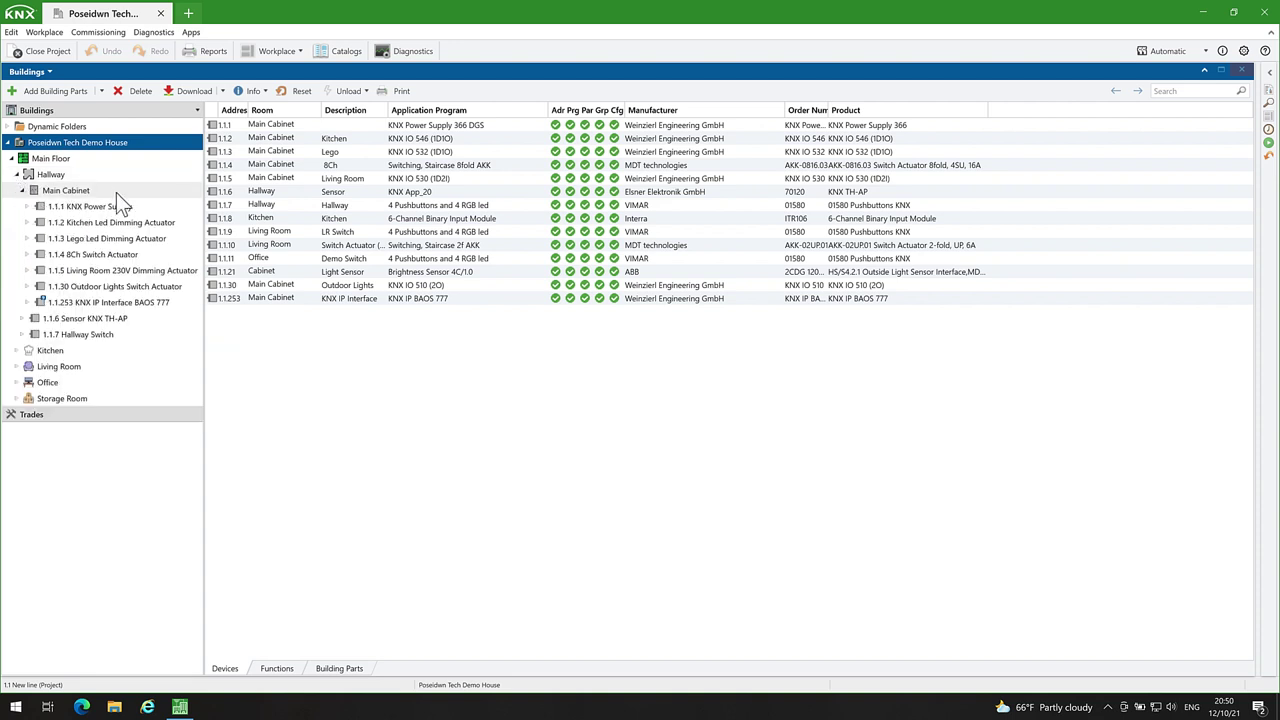
left_click(116, 222)
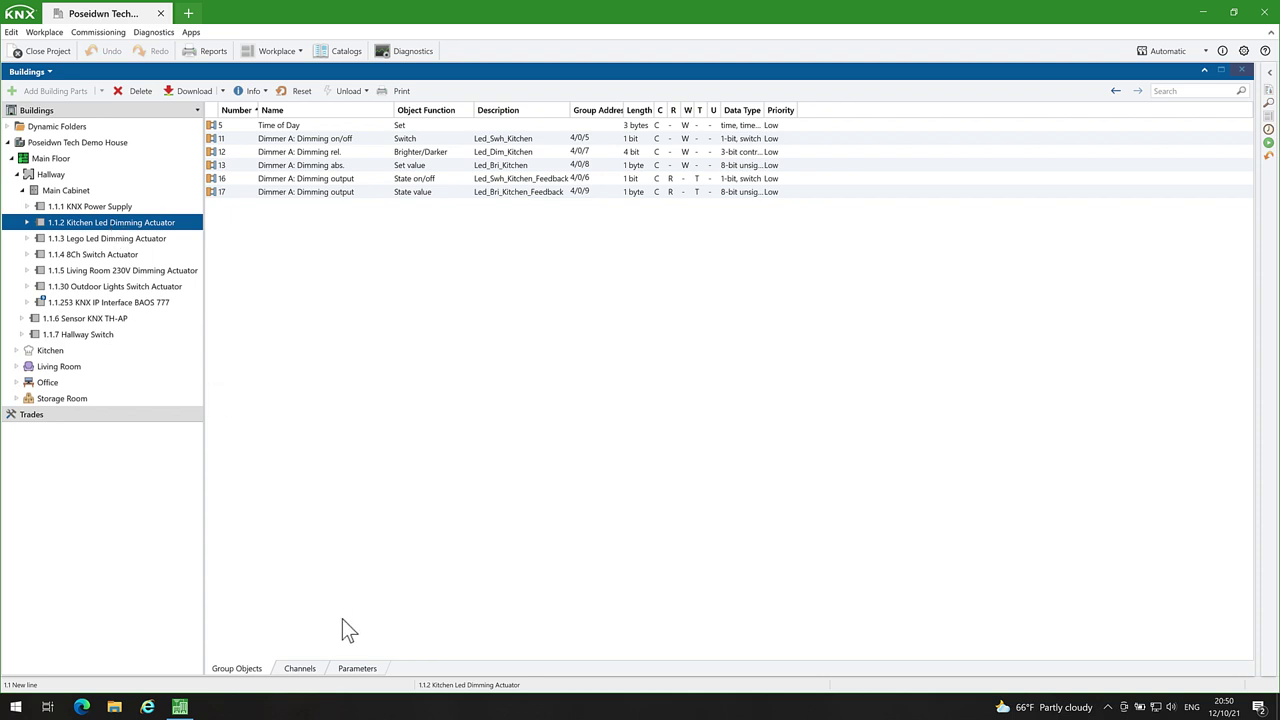
left_click(357, 668)
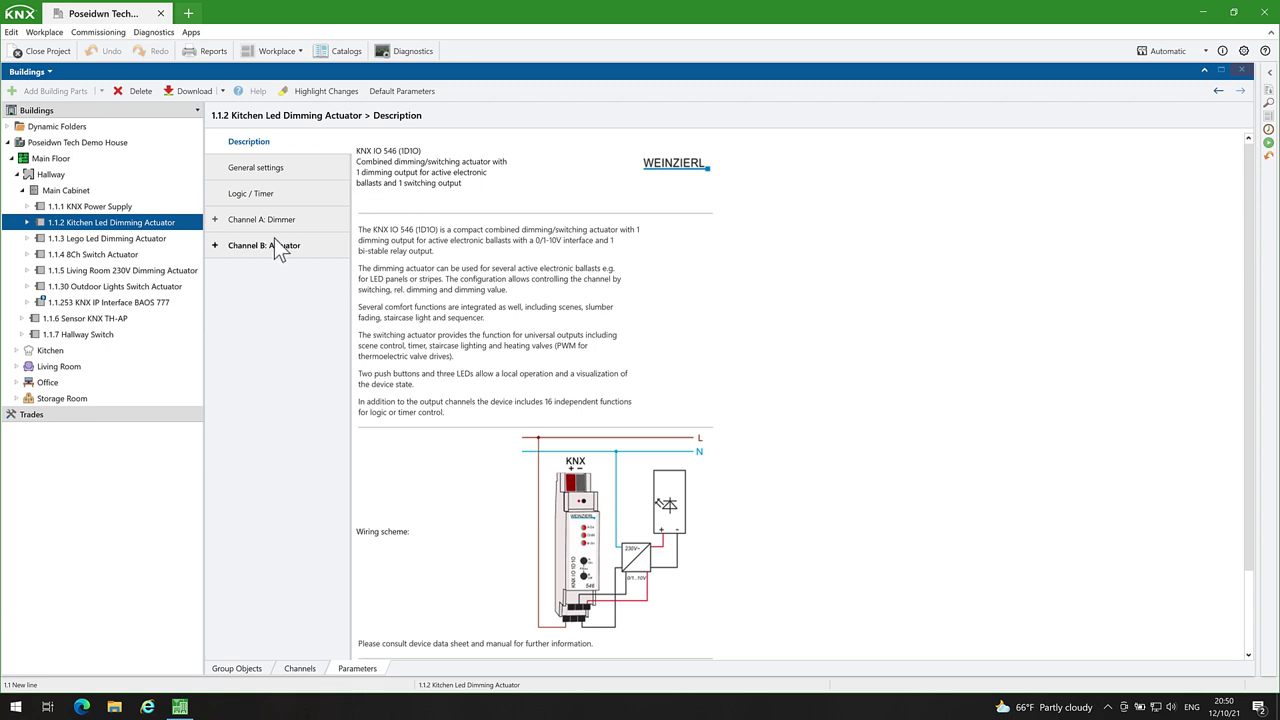
left_click(278, 222)
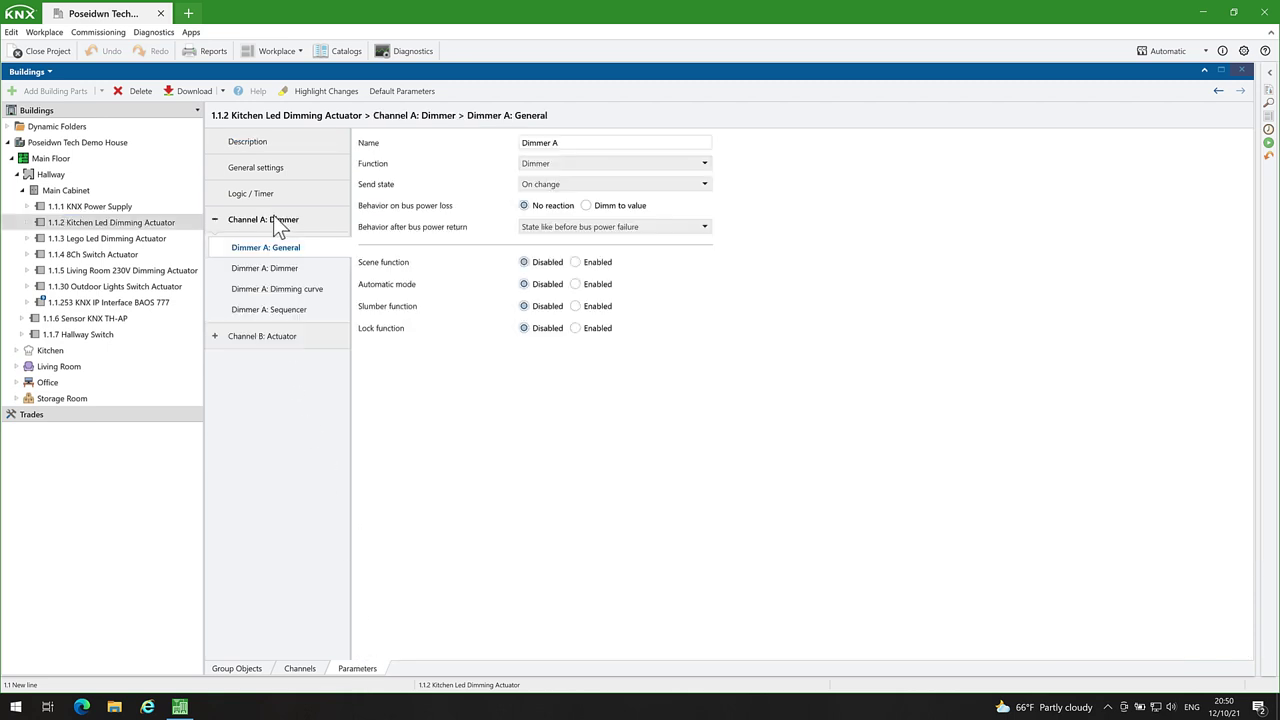
left_click(575, 264)
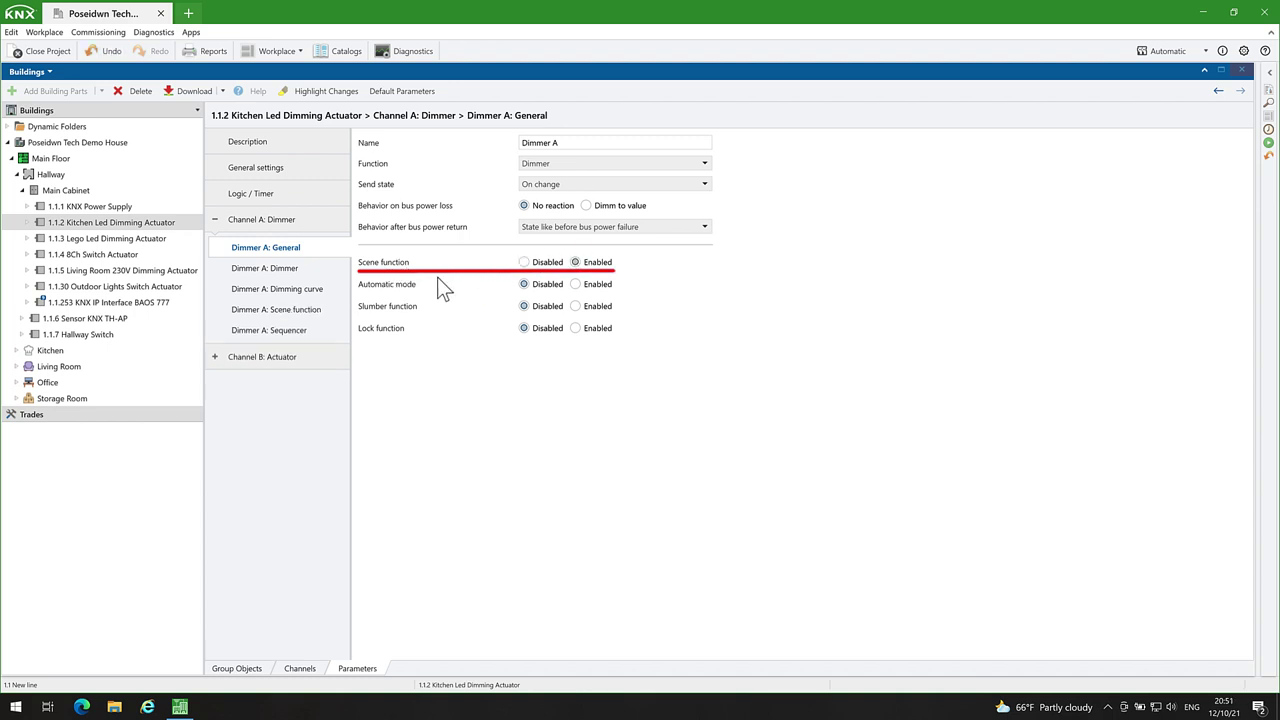
Step: In Dimmer A's scene function, set Scene 1 to Dimming value with a value of 100 %
left_click(312, 309)
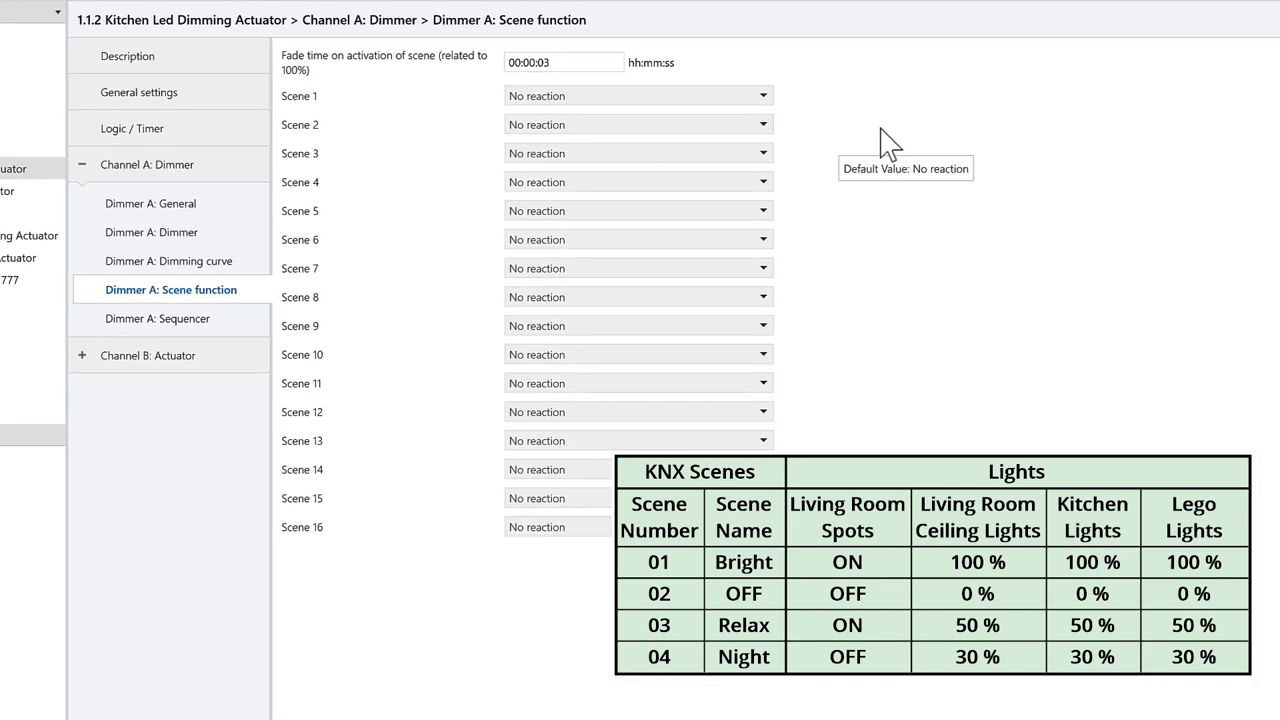
left_click(703, 95)
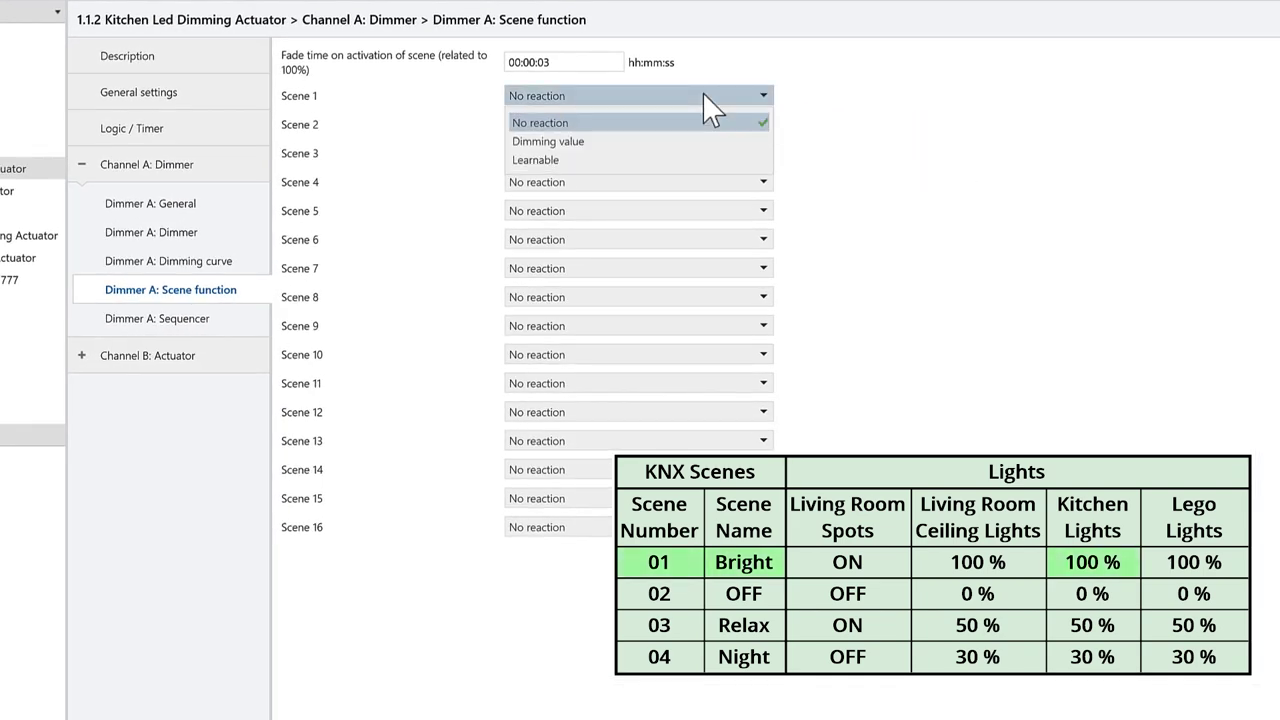
left_click(660, 141)
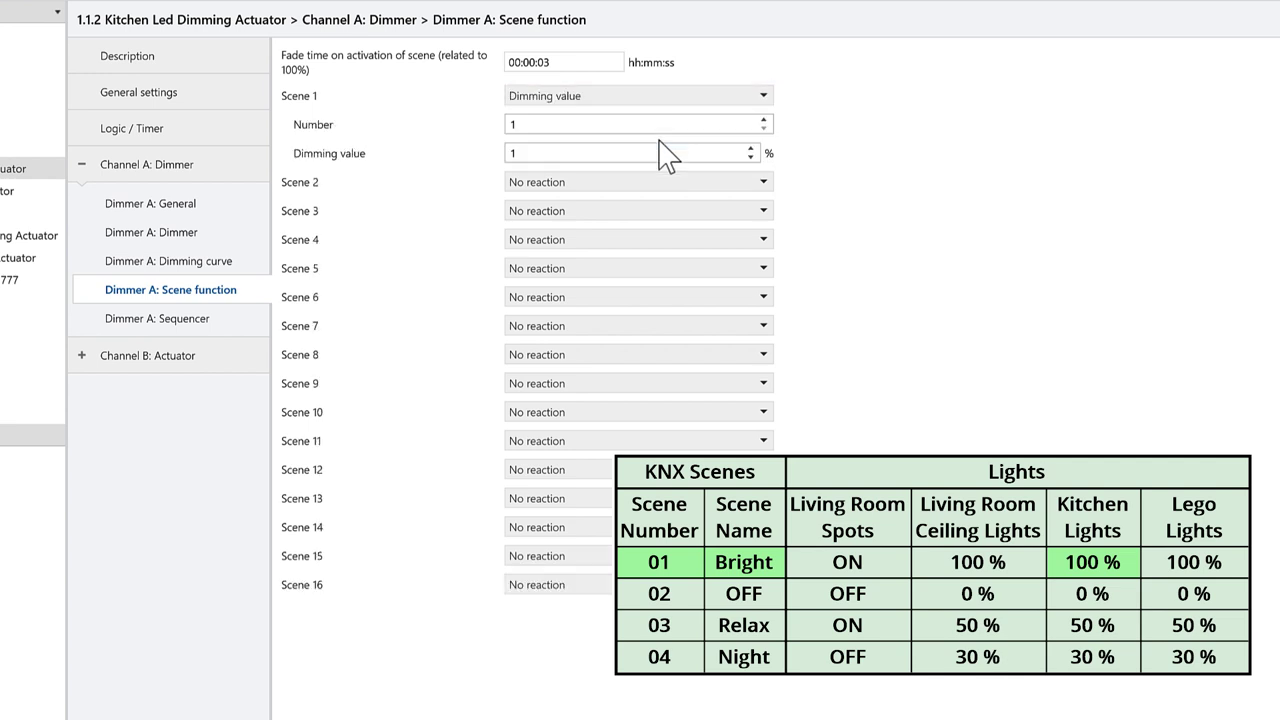
double_click(555, 124)
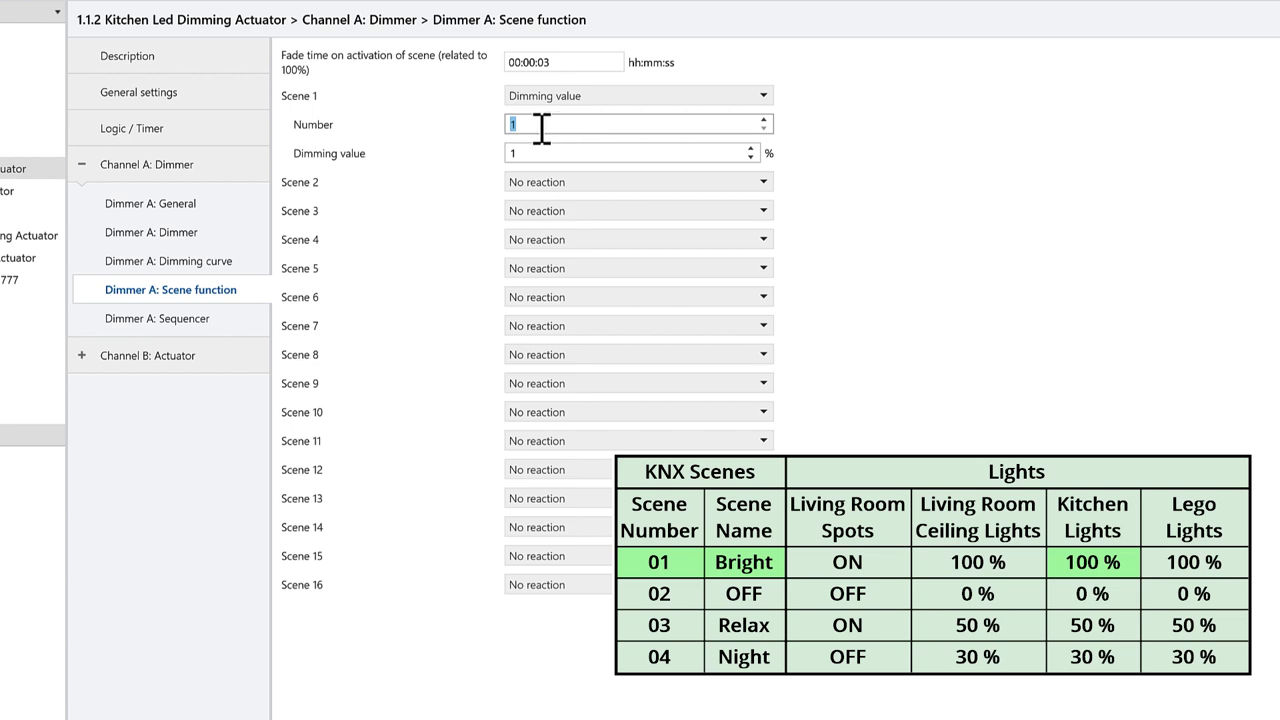
double_click(531, 154)
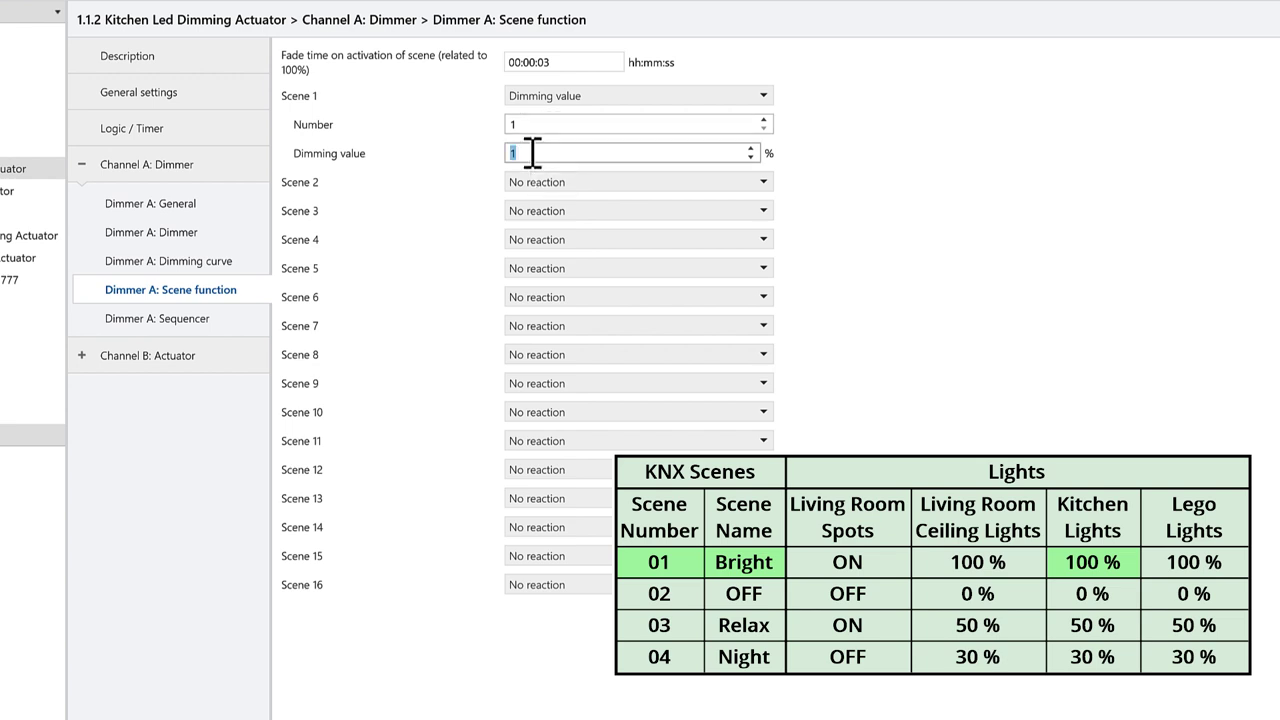
type("100")
Step: Set Scene 2 of the kitchen dimmer to Dimming value with a value of 0 %
left_click(553, 183)
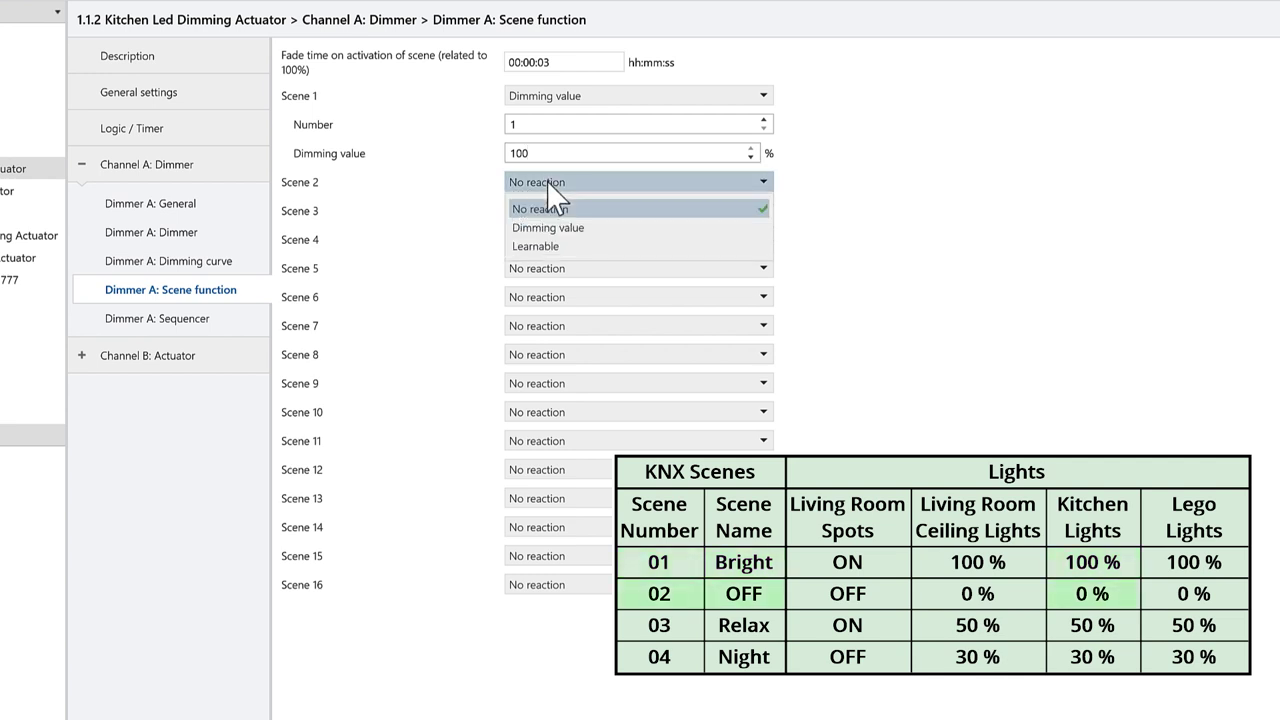
left_click(553, 228)
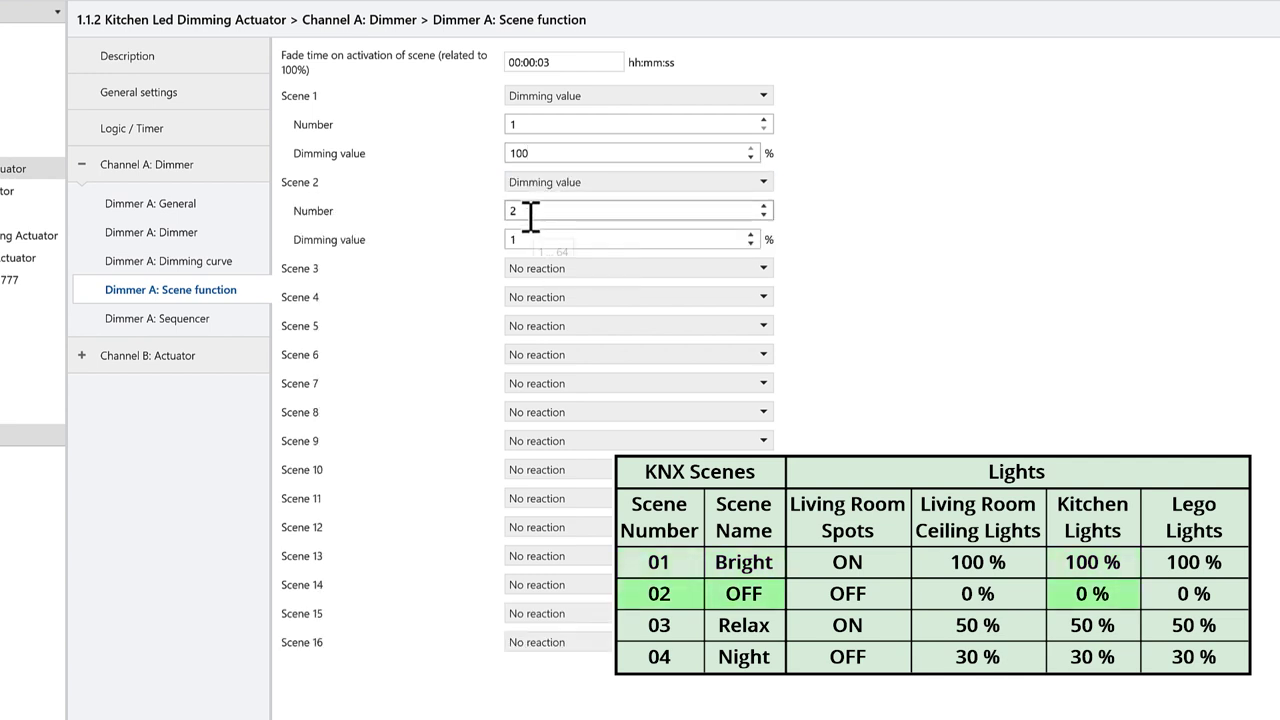
double_click(529, 211)
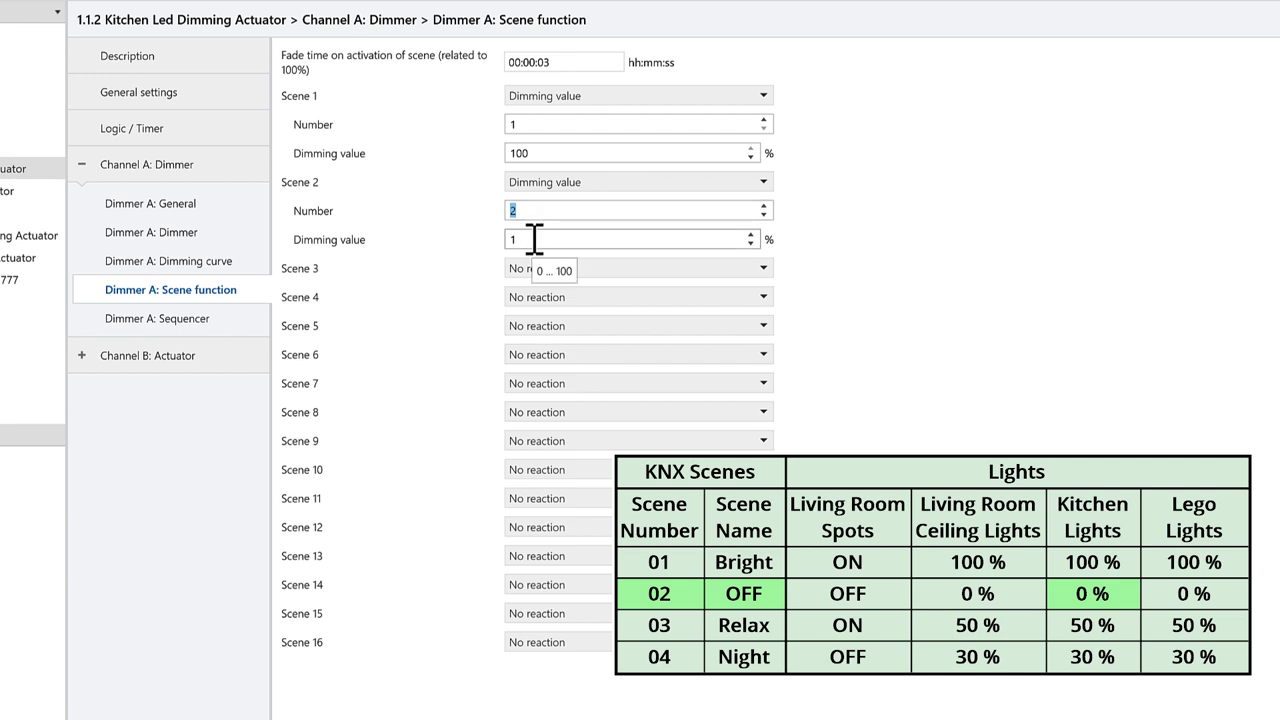
double_click(535, 238)
type("0")
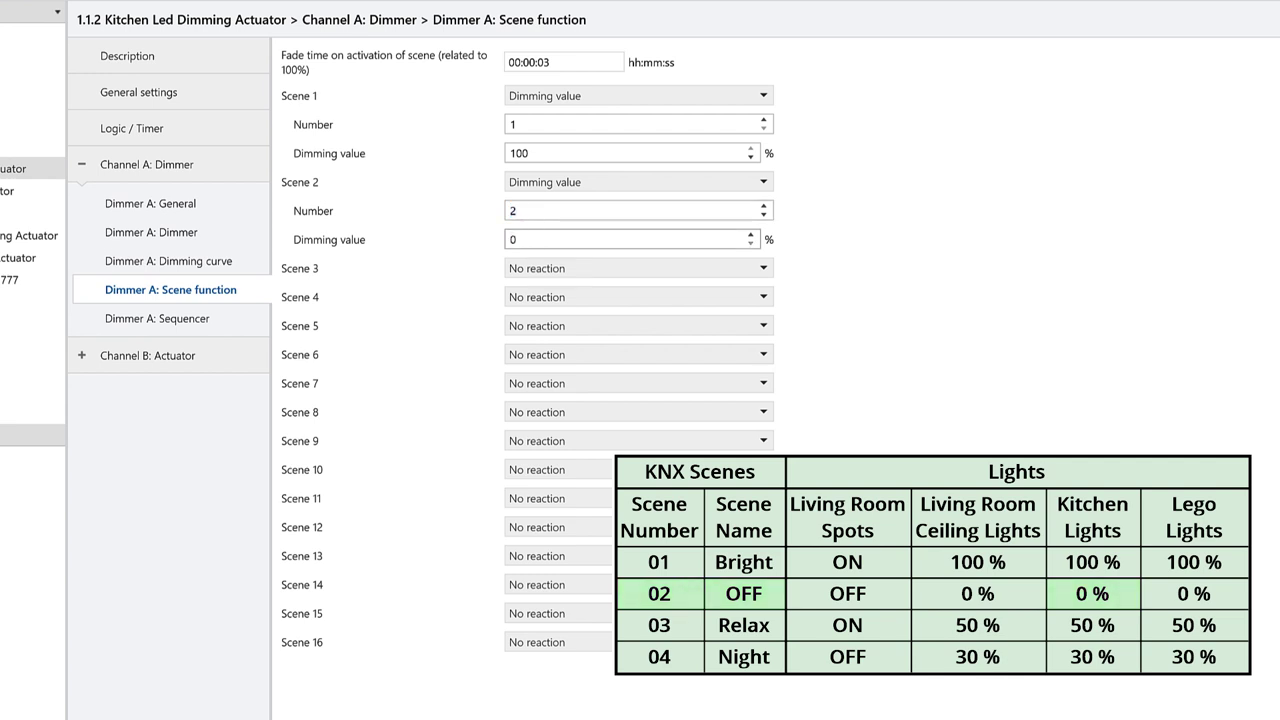
Step: Set Scene 3 of the kitchen dimmer to Dimming value with a value of 50 %
left_click(543, 266)
left_click(567, 311)
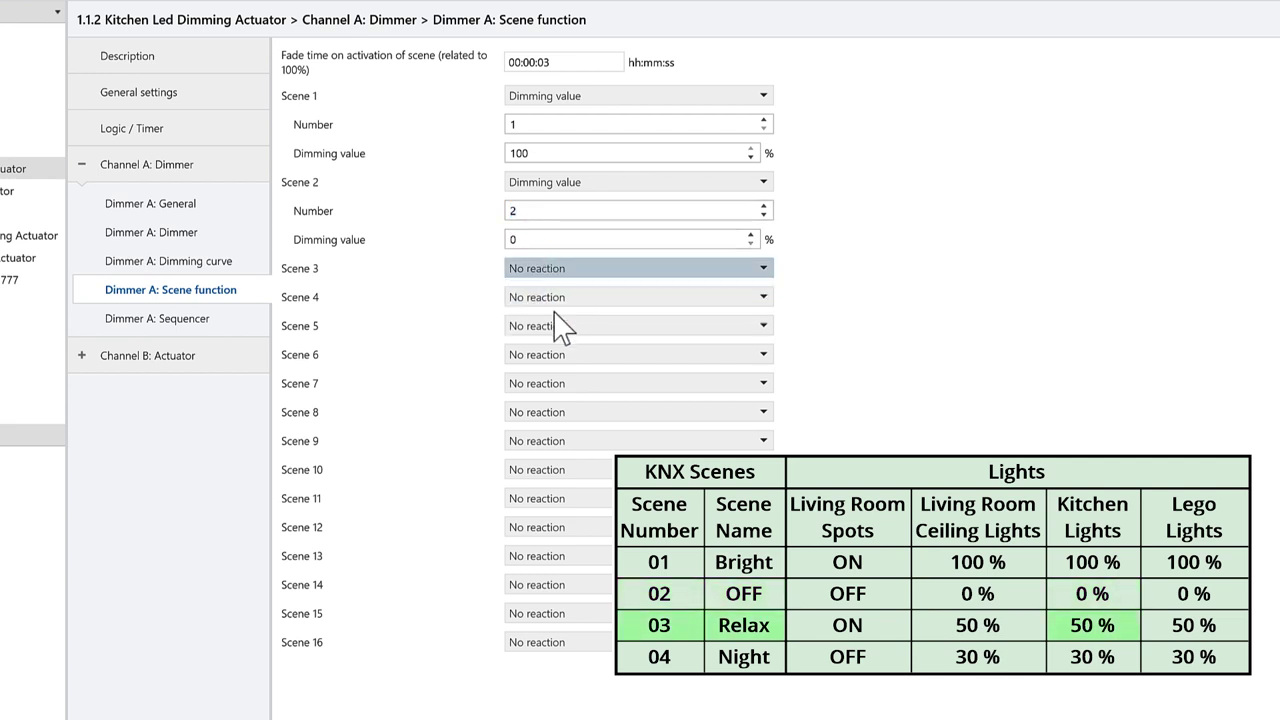
double_click(553, 298)
double_click(551, 324)
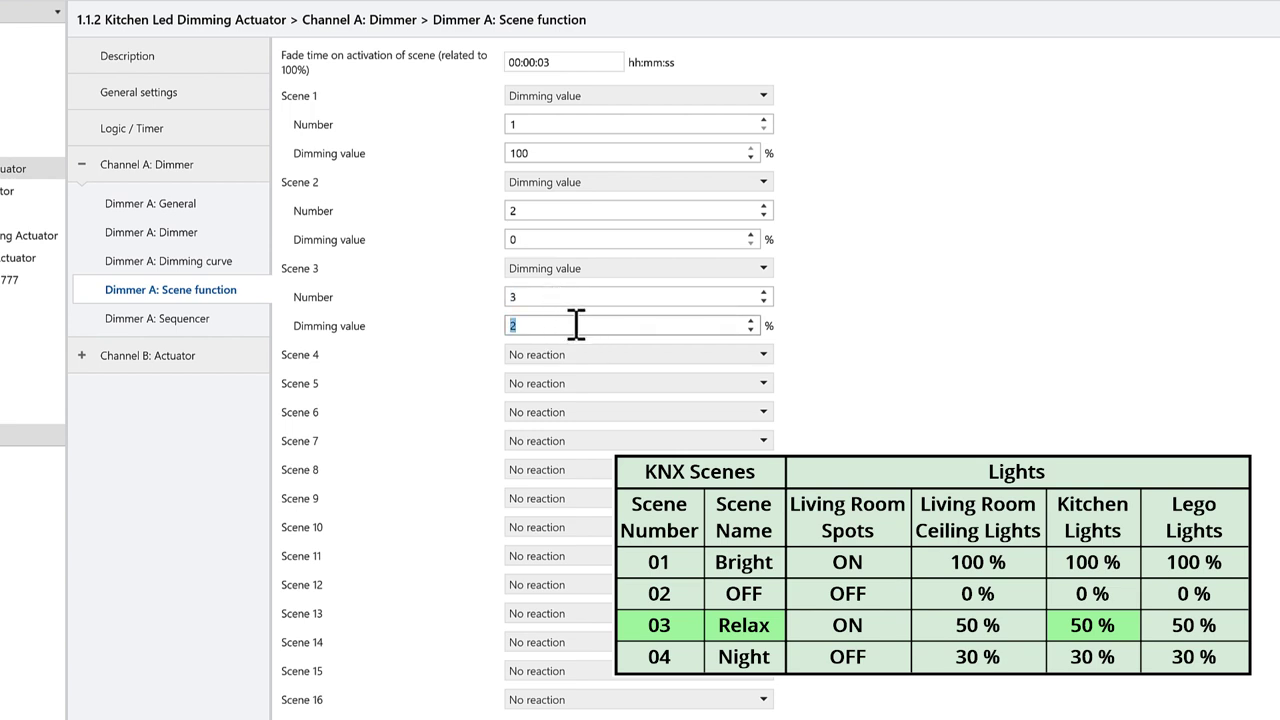
type("50")
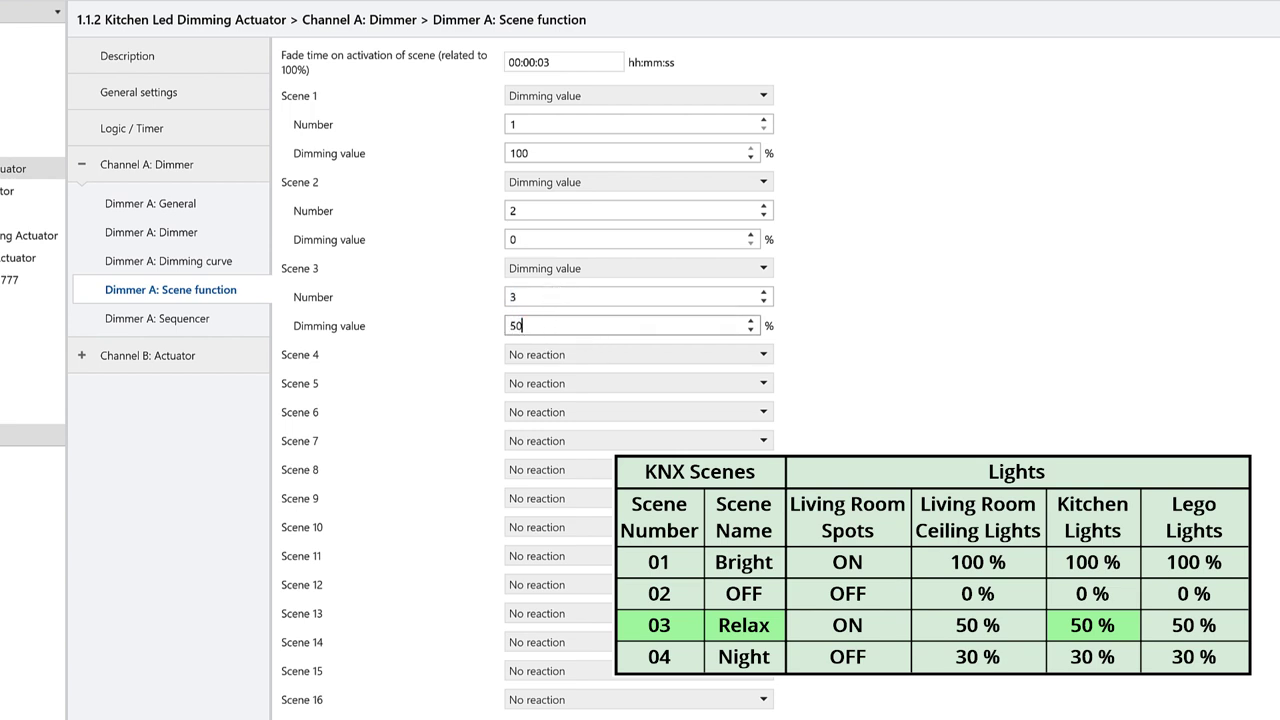
Step: Set Scene 4 of the kitchen dimmer to Dimming value at 30 % and select the actuator's Dimmer A: Scene group object
left_click(577, 354)
left_click(588, 397)
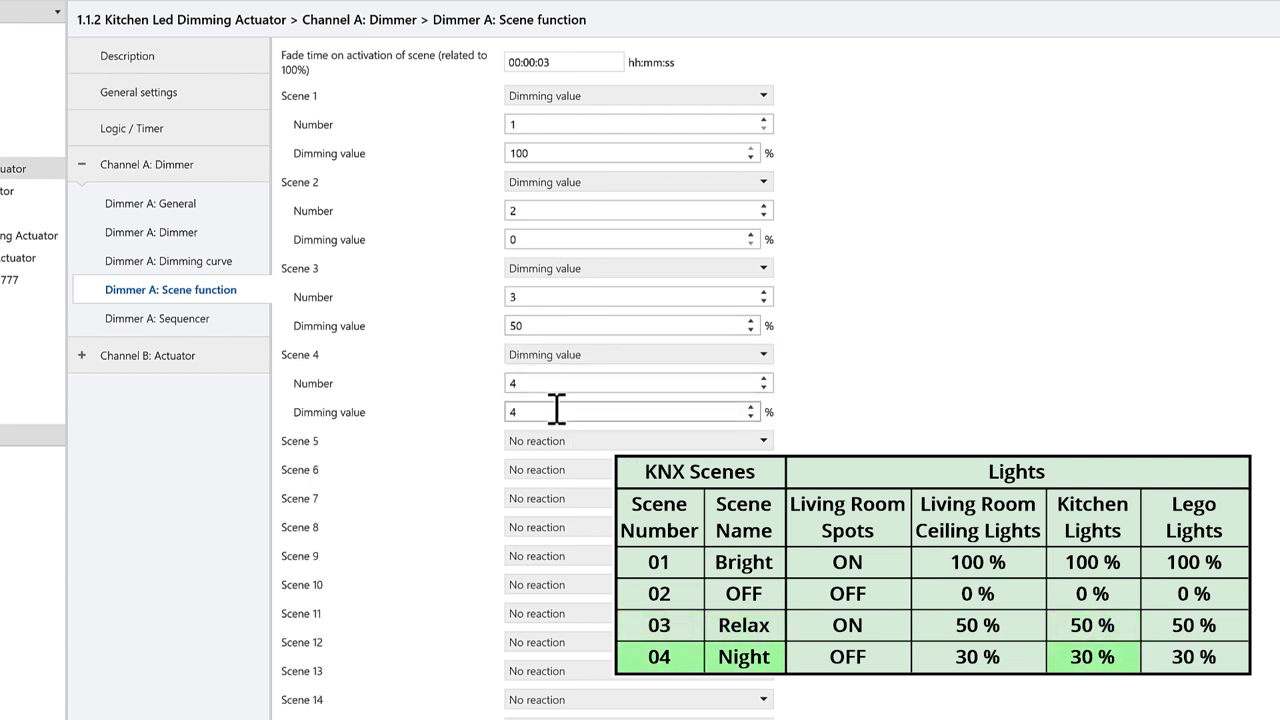
double_click(549, 412)
type("30")
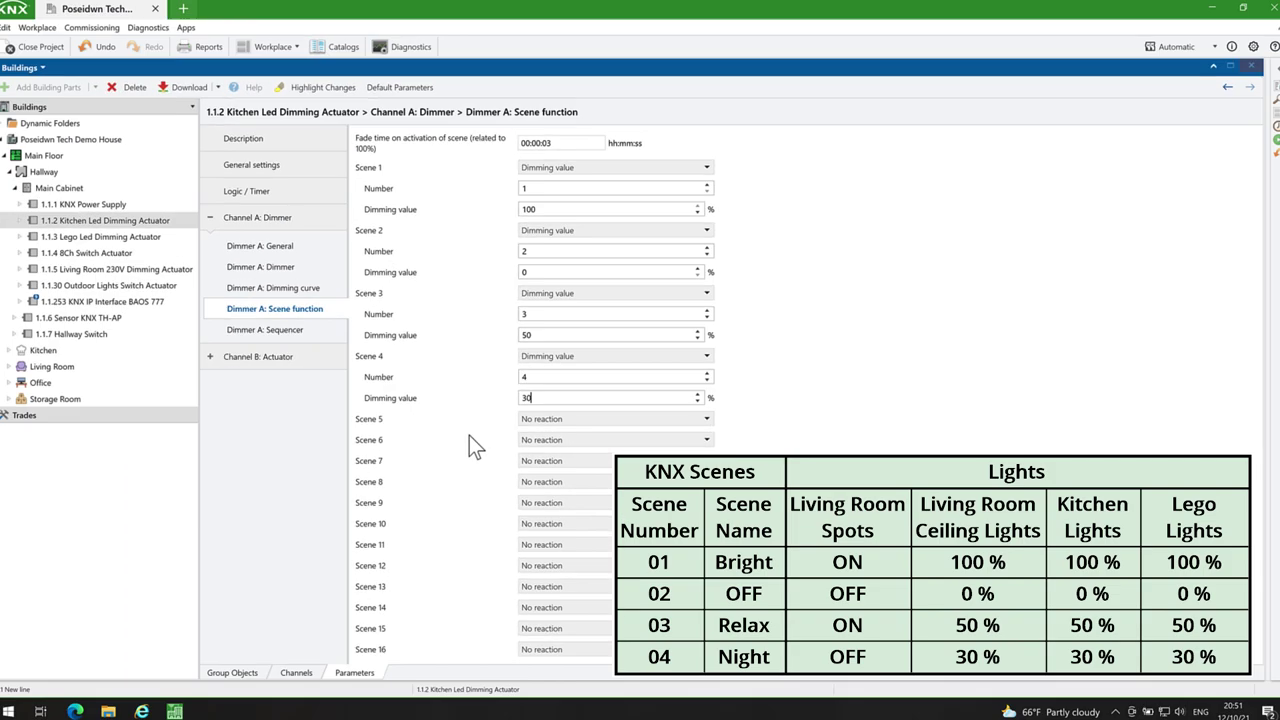
left_click(244, 672)
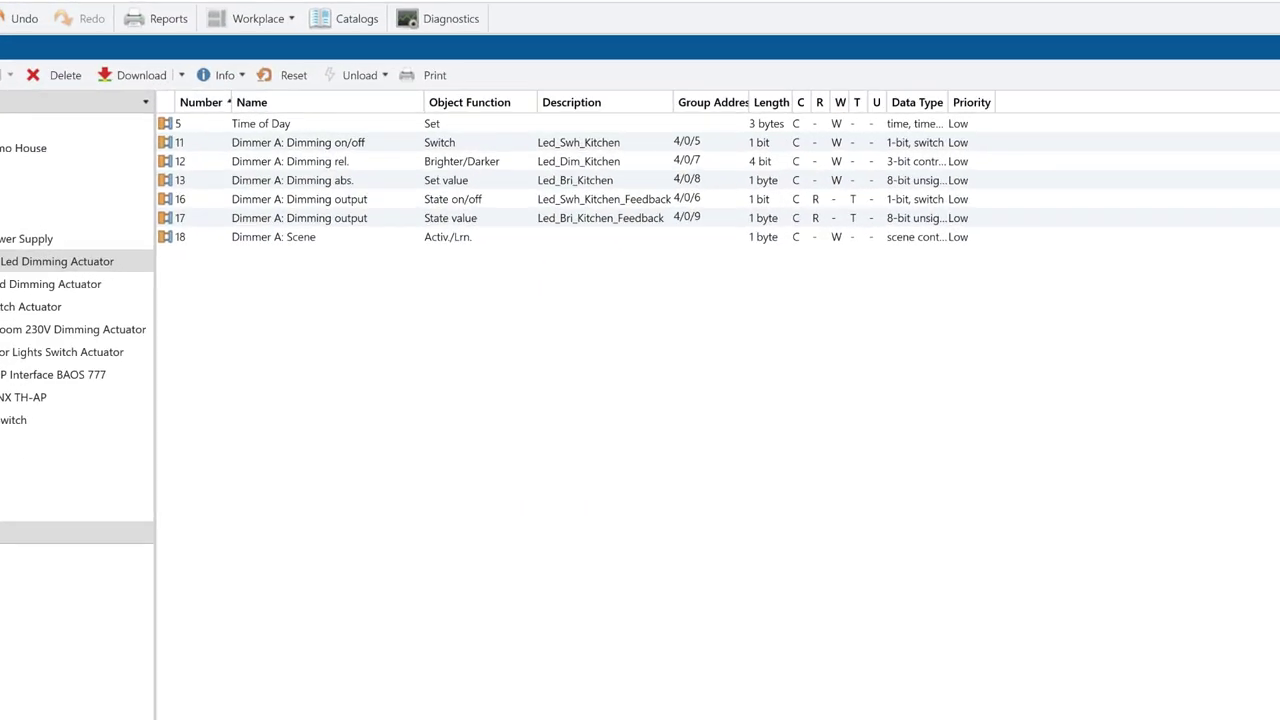
left_click(510, 233)
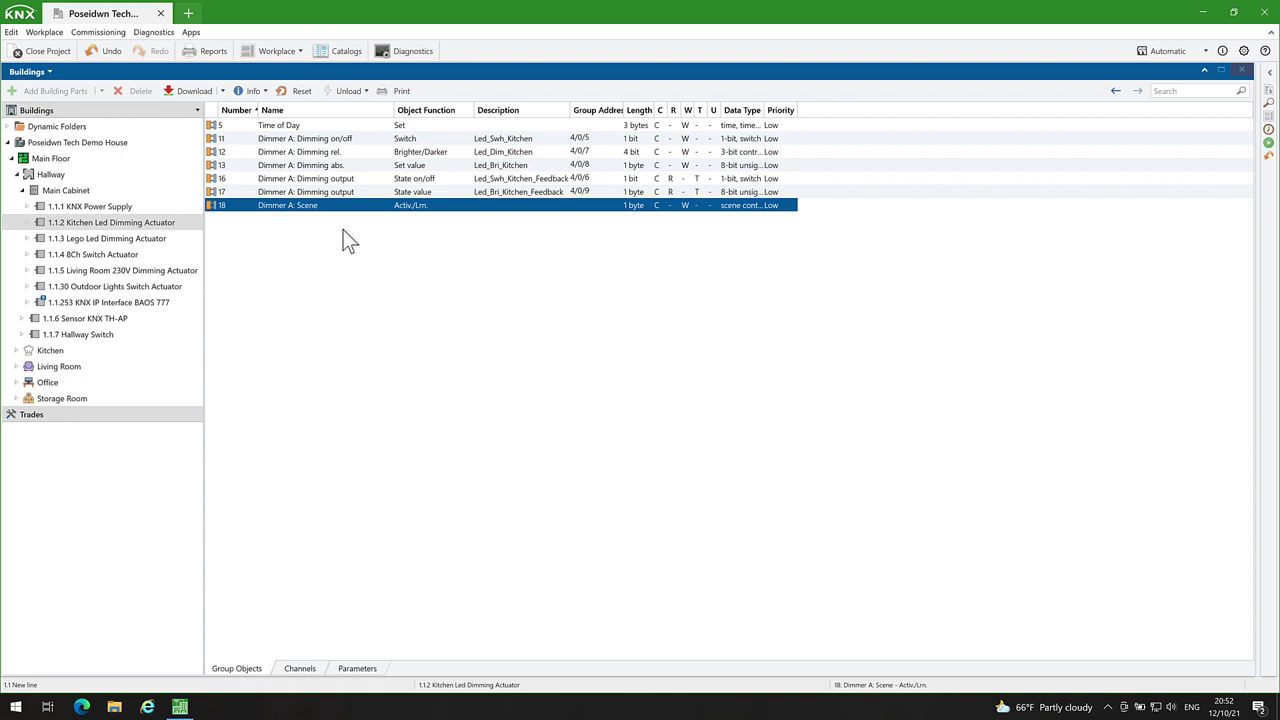
Step: Enable the scene function for Channel A of the 1.1.3 Lego Led Dimming Actuator
left_click(102, 240)
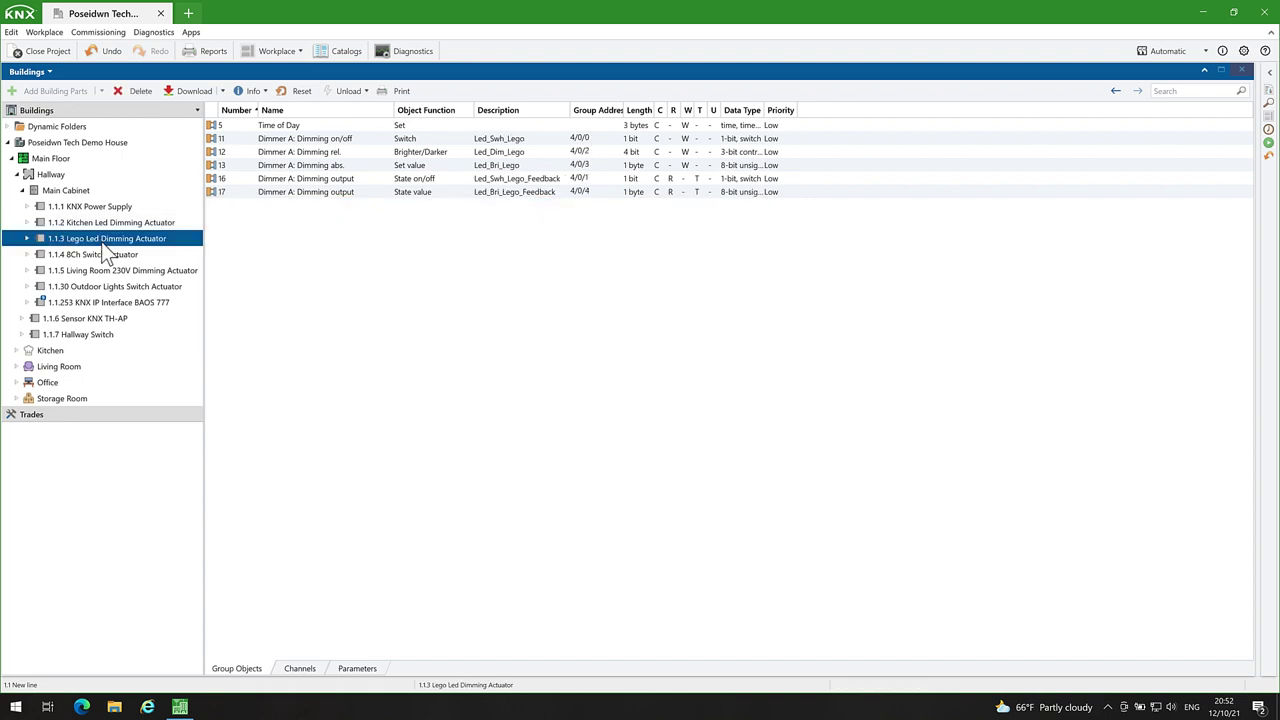
left_click(360, 669)
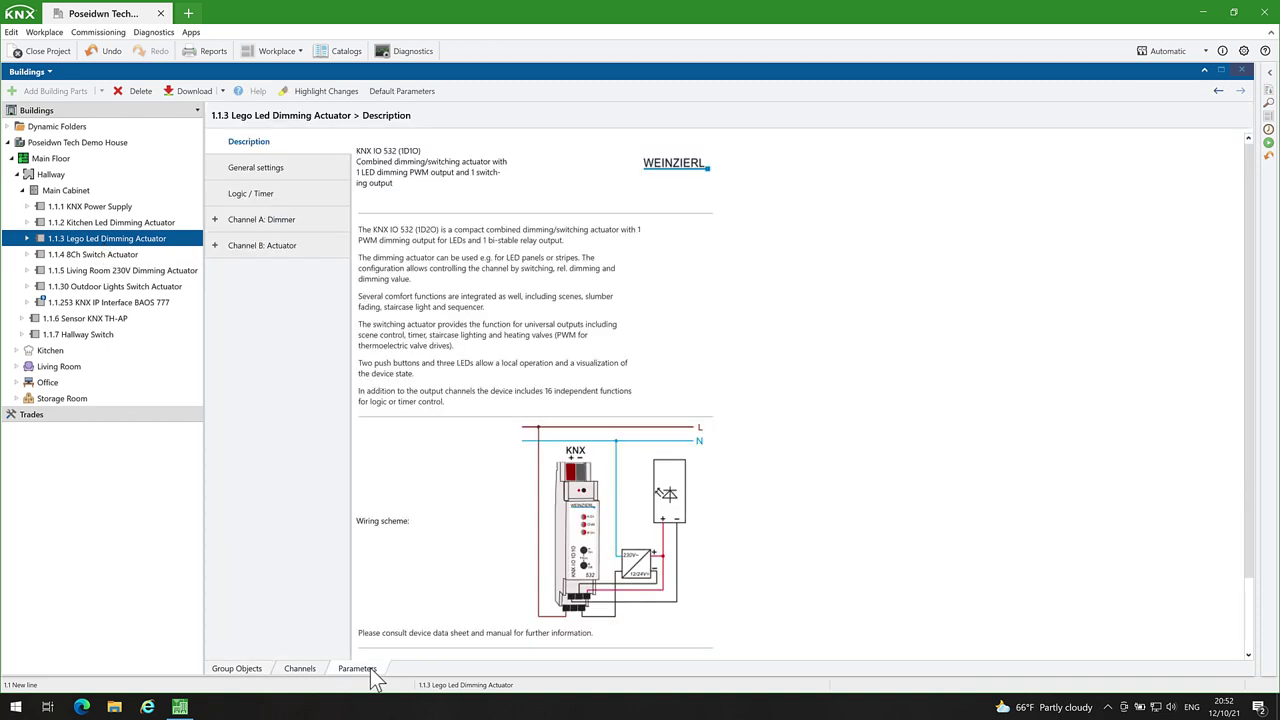
left_click(279, 222)
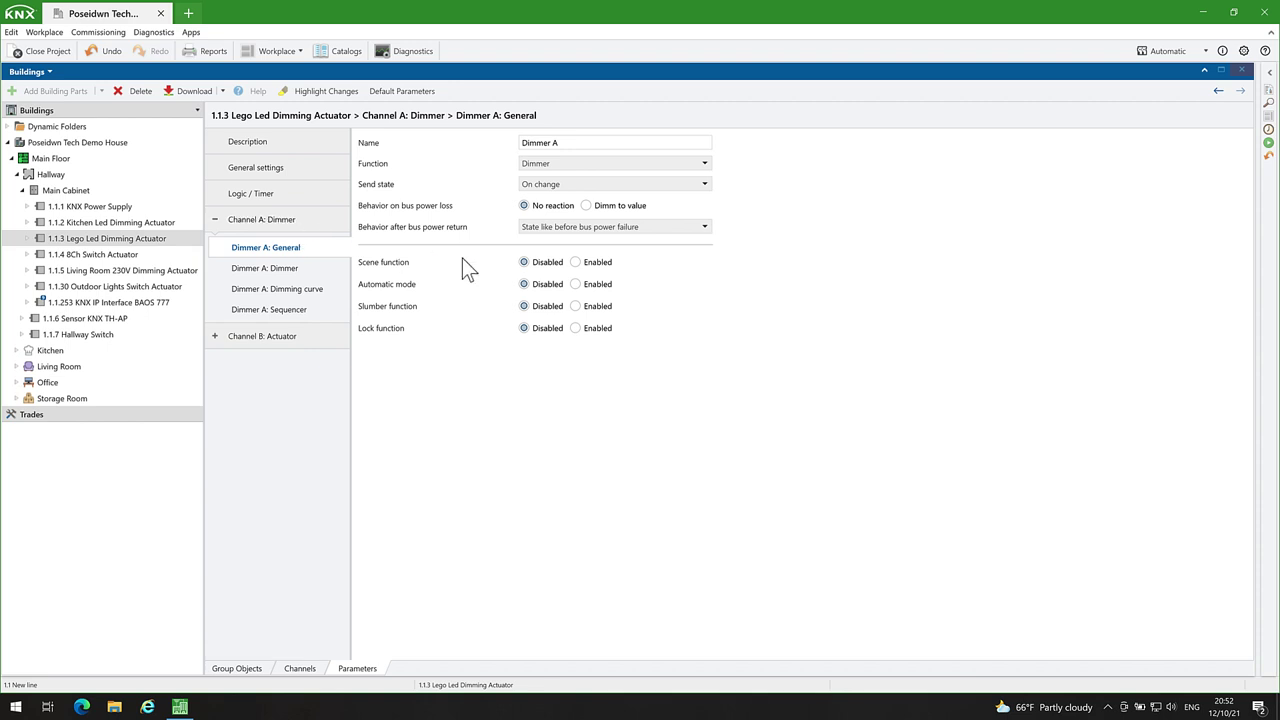
left_click(574, 262)
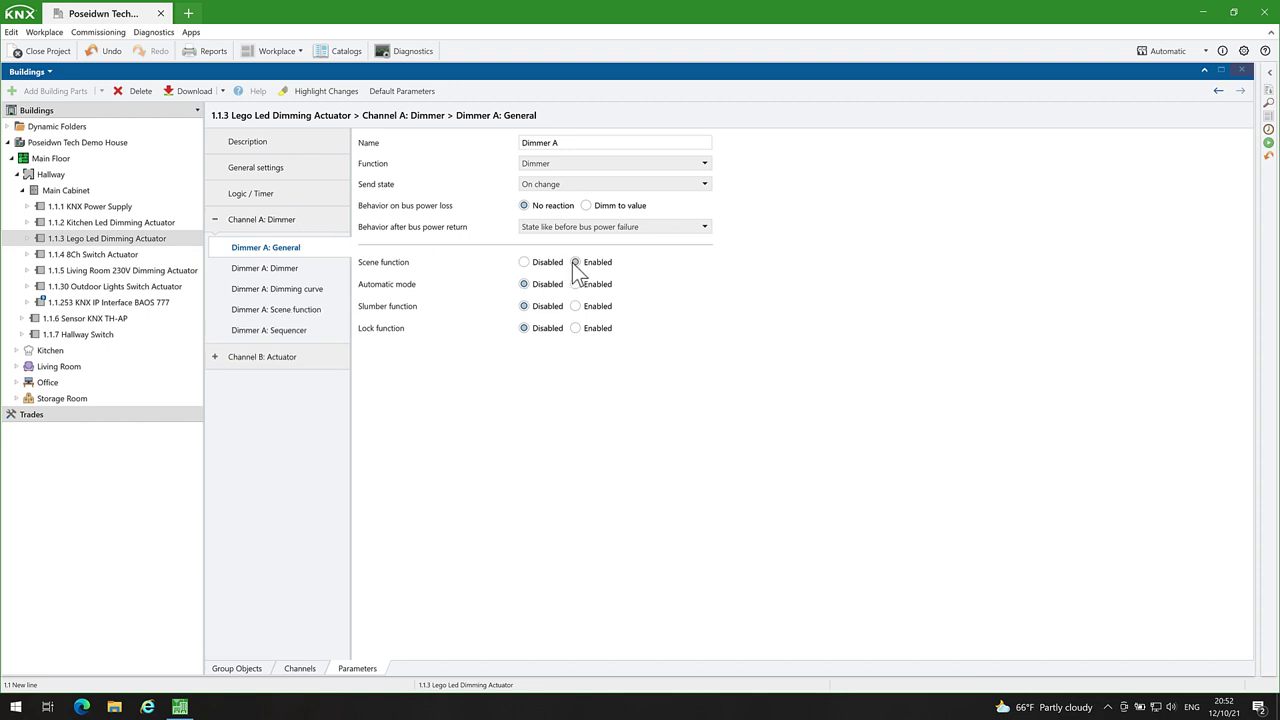
Step: Set the Lego dimmer's Scenes 1 to 4 to dimming values 100, 0, 50 and 30 %, and select its Dimmer A: Scene group object
left_click(277, 316)
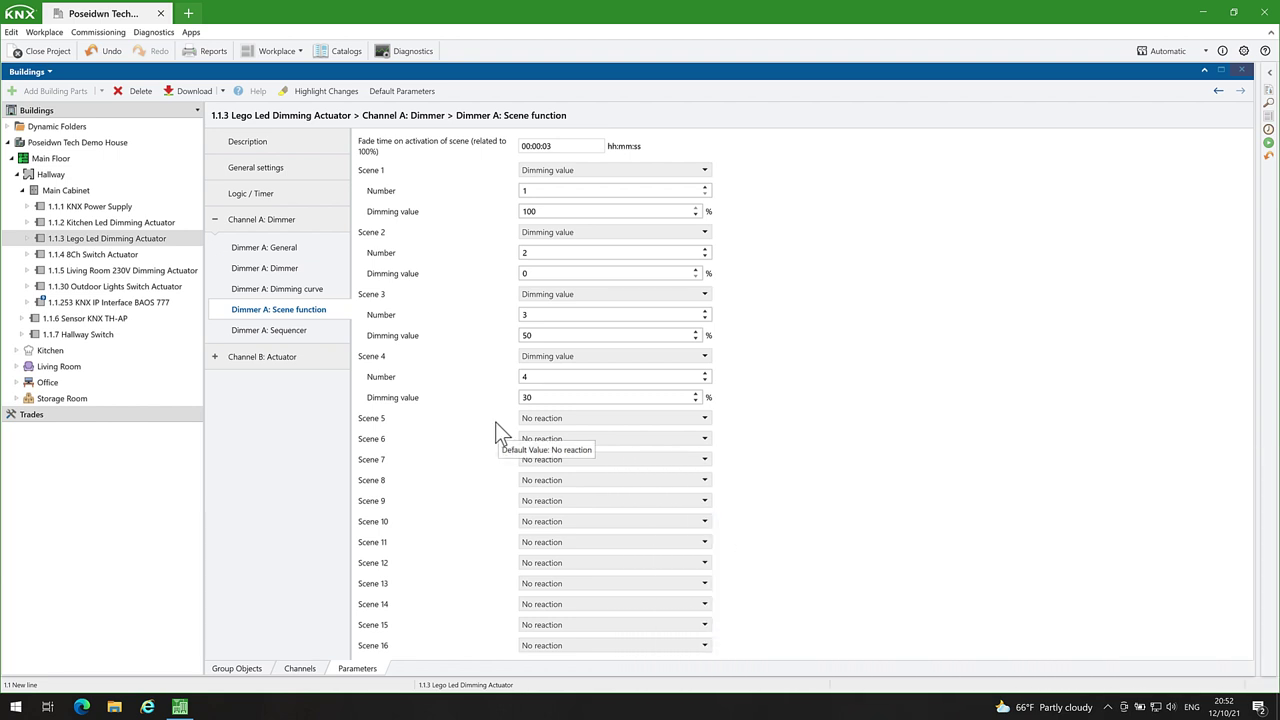
left_click(238, 669)
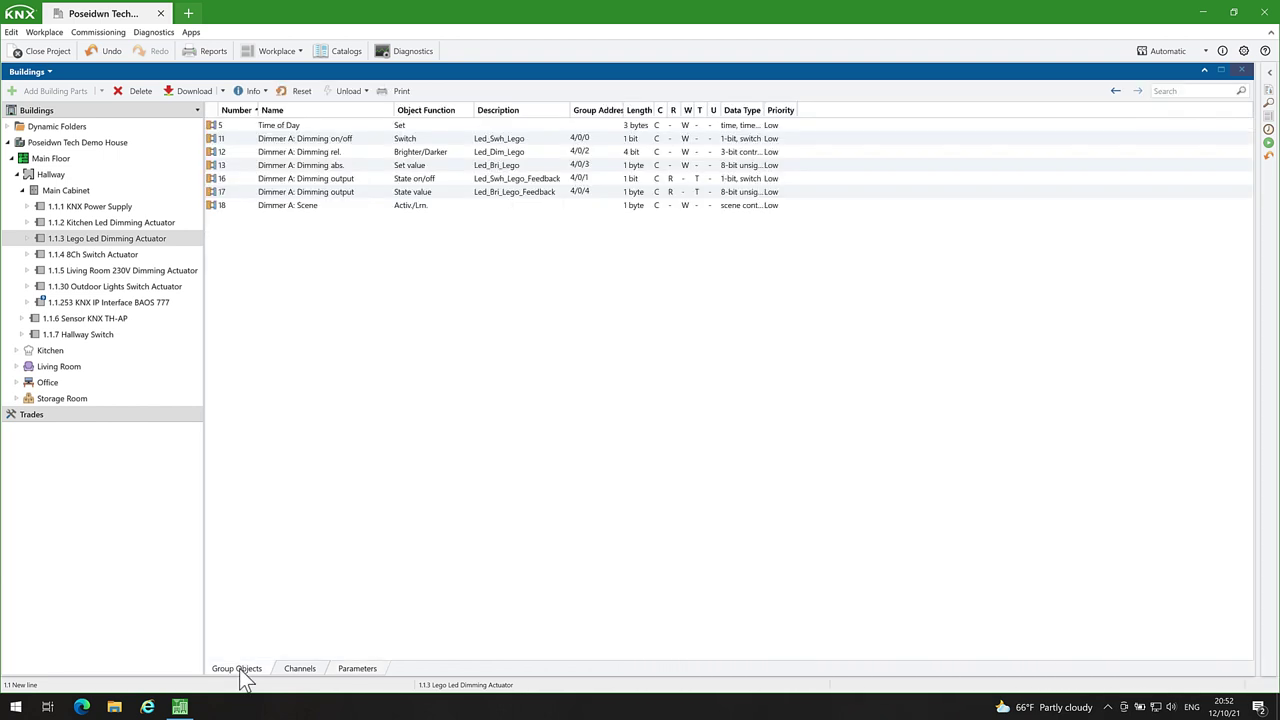
left_click(525, 206)
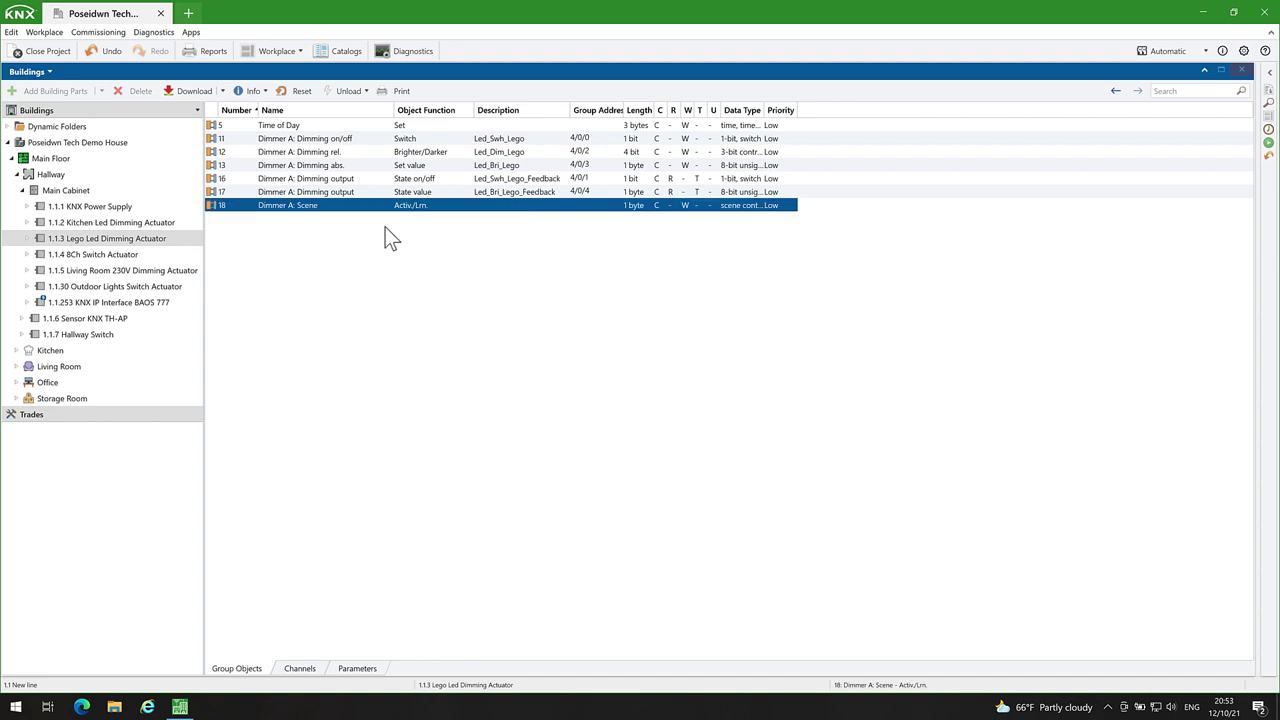
Step: Activate scenes for channel H, the LR_Spot output, of the 1.1.4 8Ch Switch Actuator
left_click(115, 256)
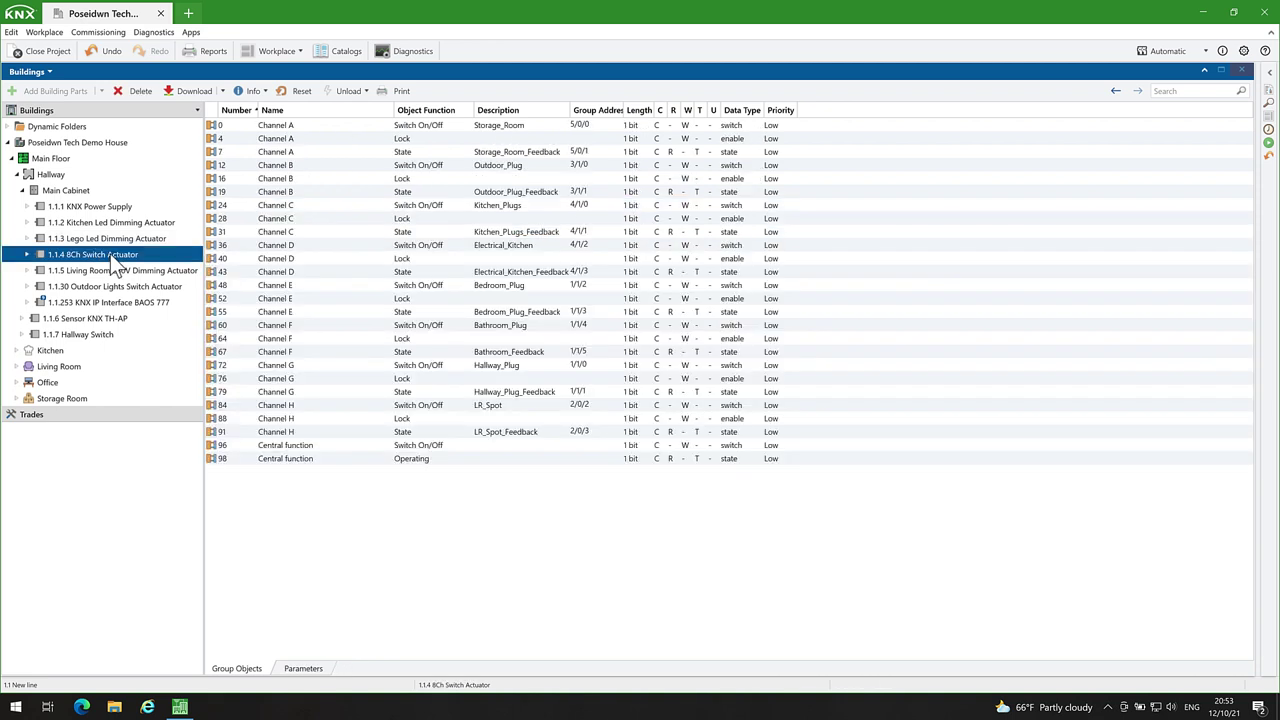
left_click(307, 407)
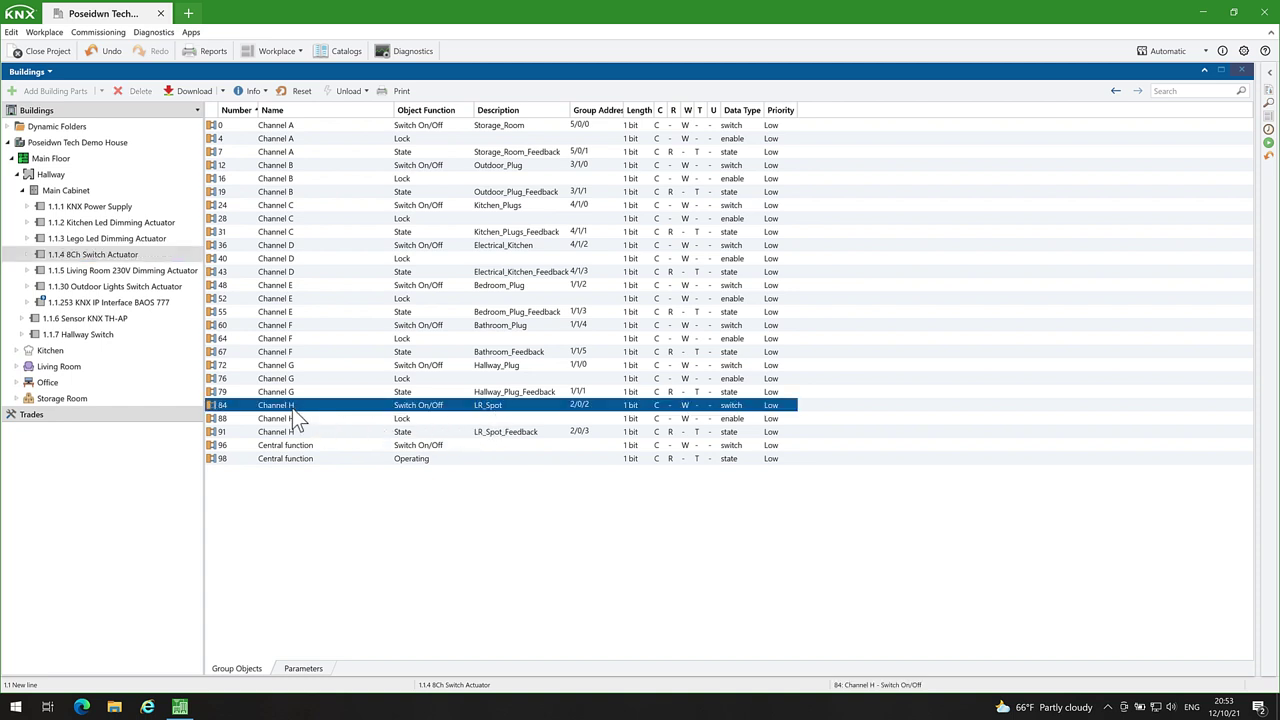
left_click(312, 668)
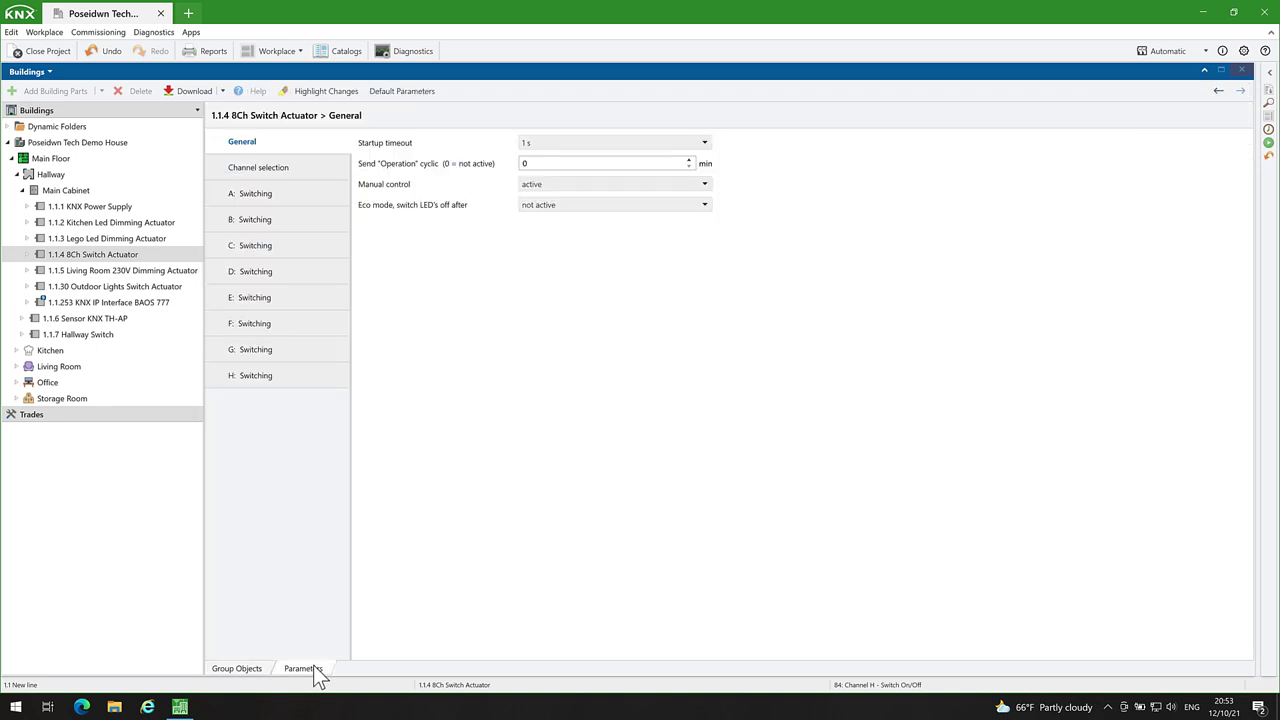
left_click(264, 379)
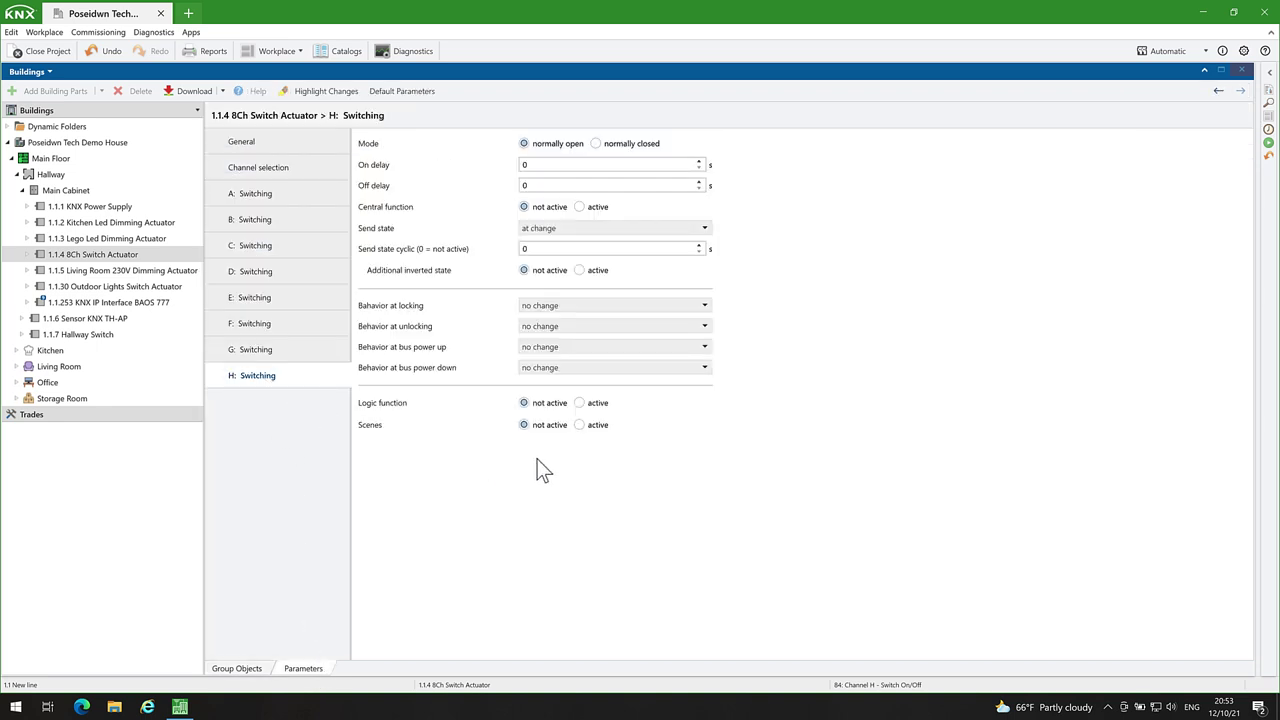
left_click(579, 425)
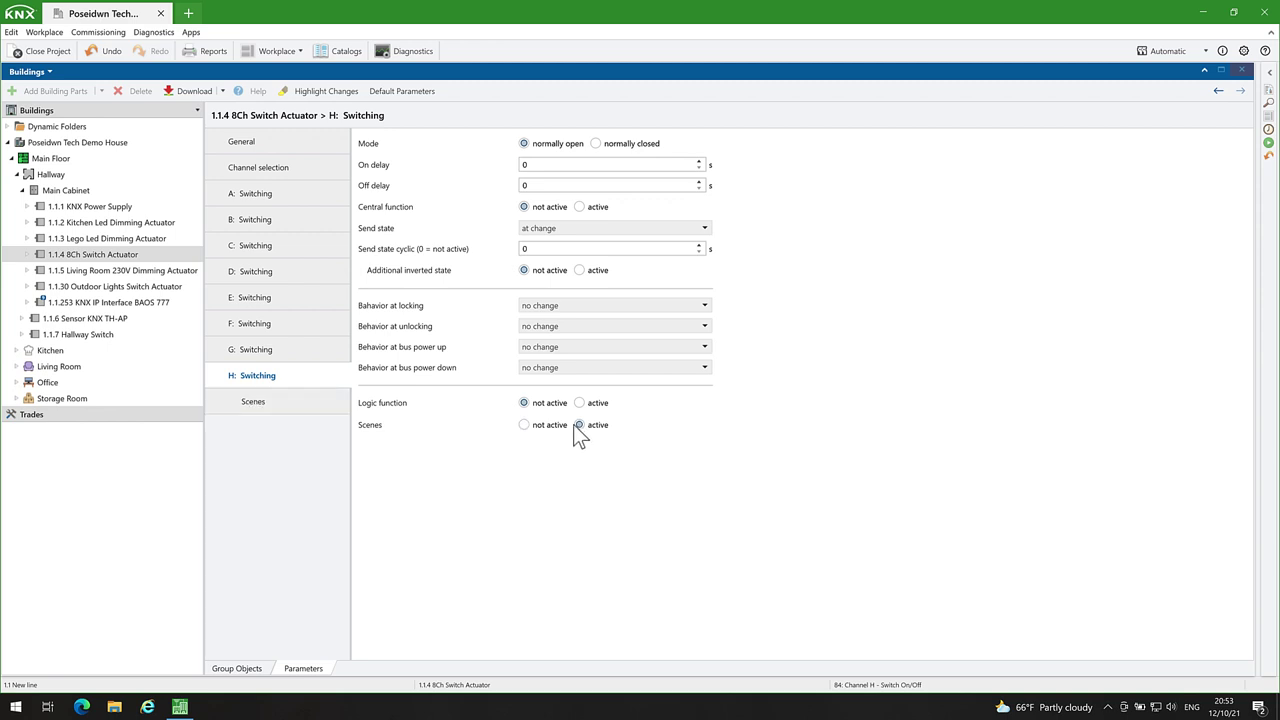
Step: Activate Scene A for channel H of the 8Ch Switch Actuator and assign it scene number 1
left_click(246, 403)
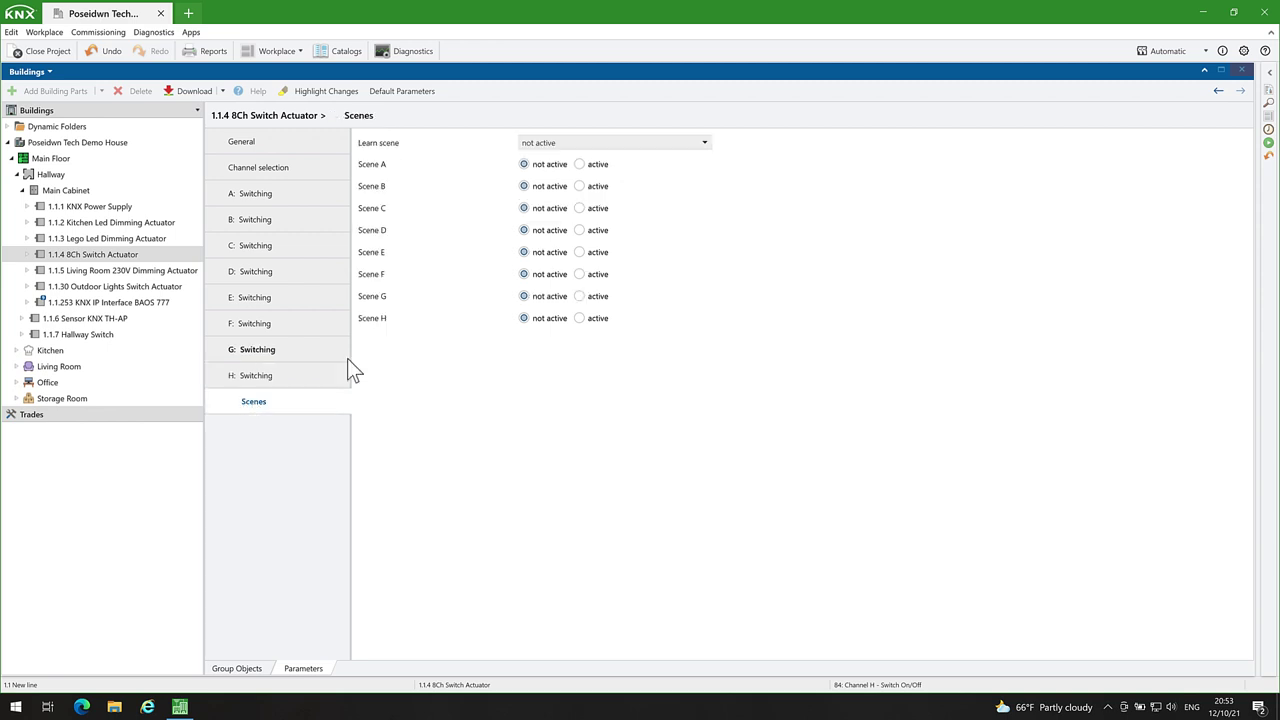
left_click(579, 164)
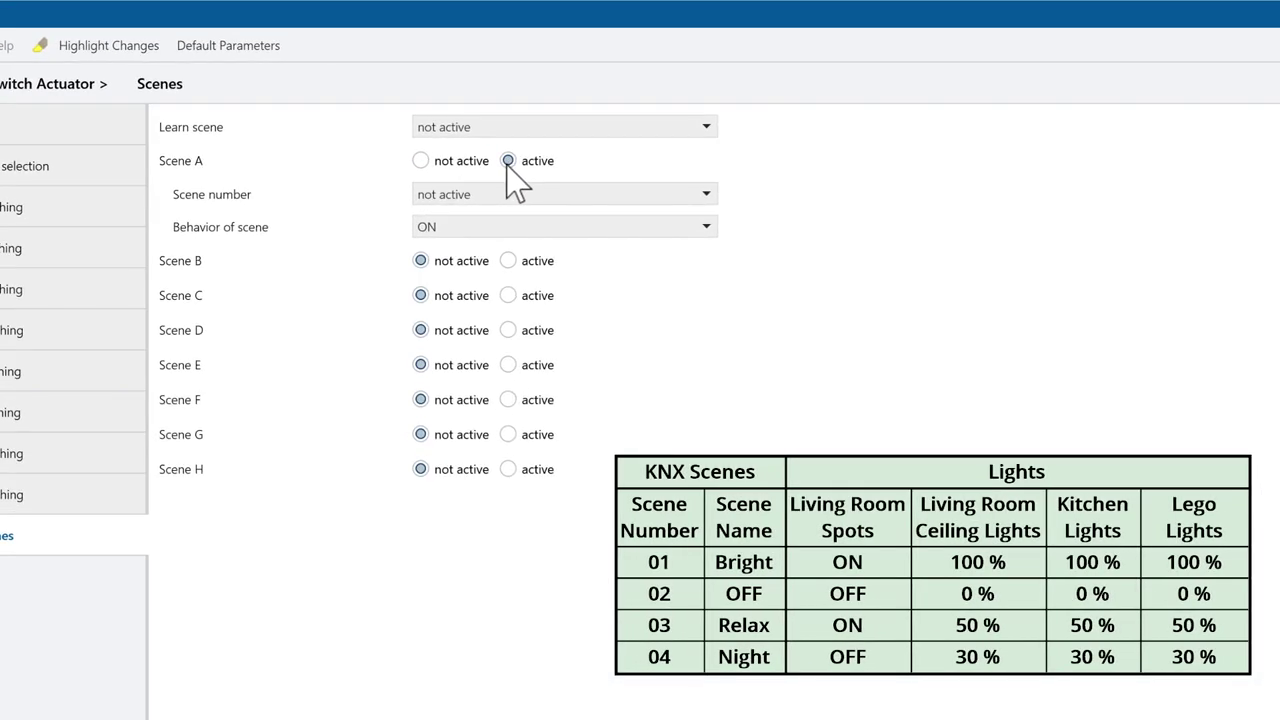
left_click(500, 196)
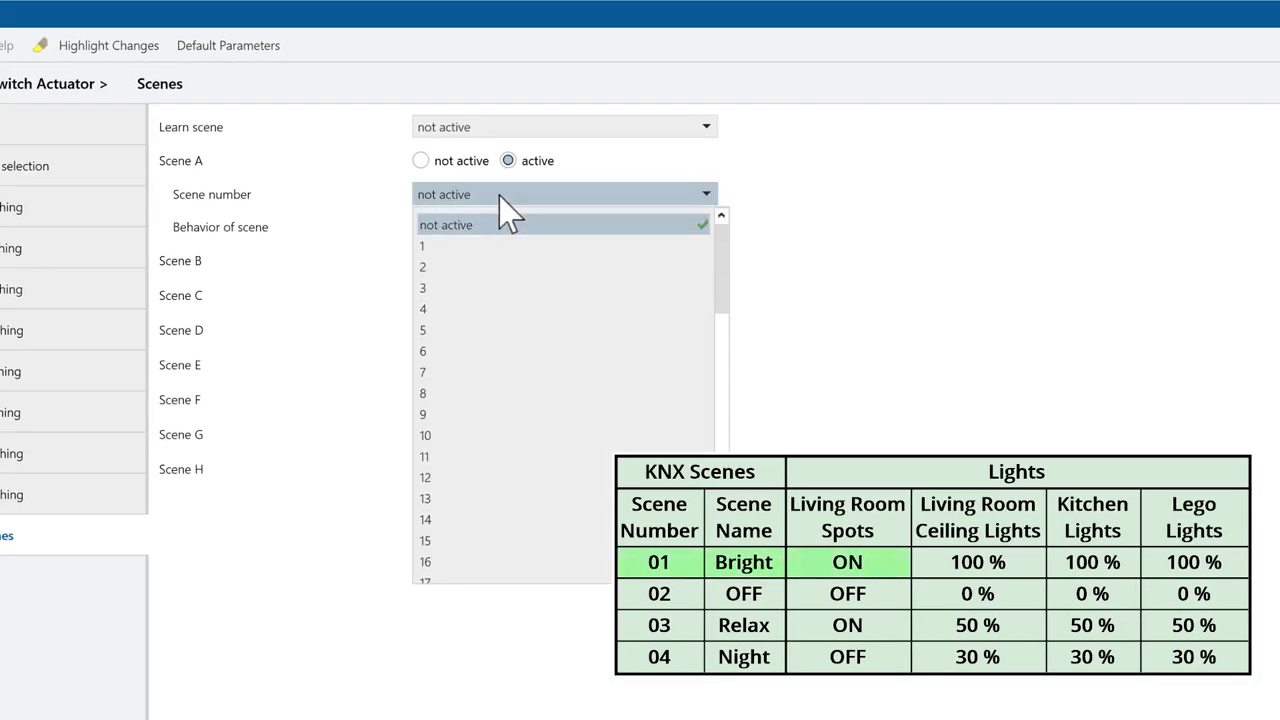
left_click(474, 248)
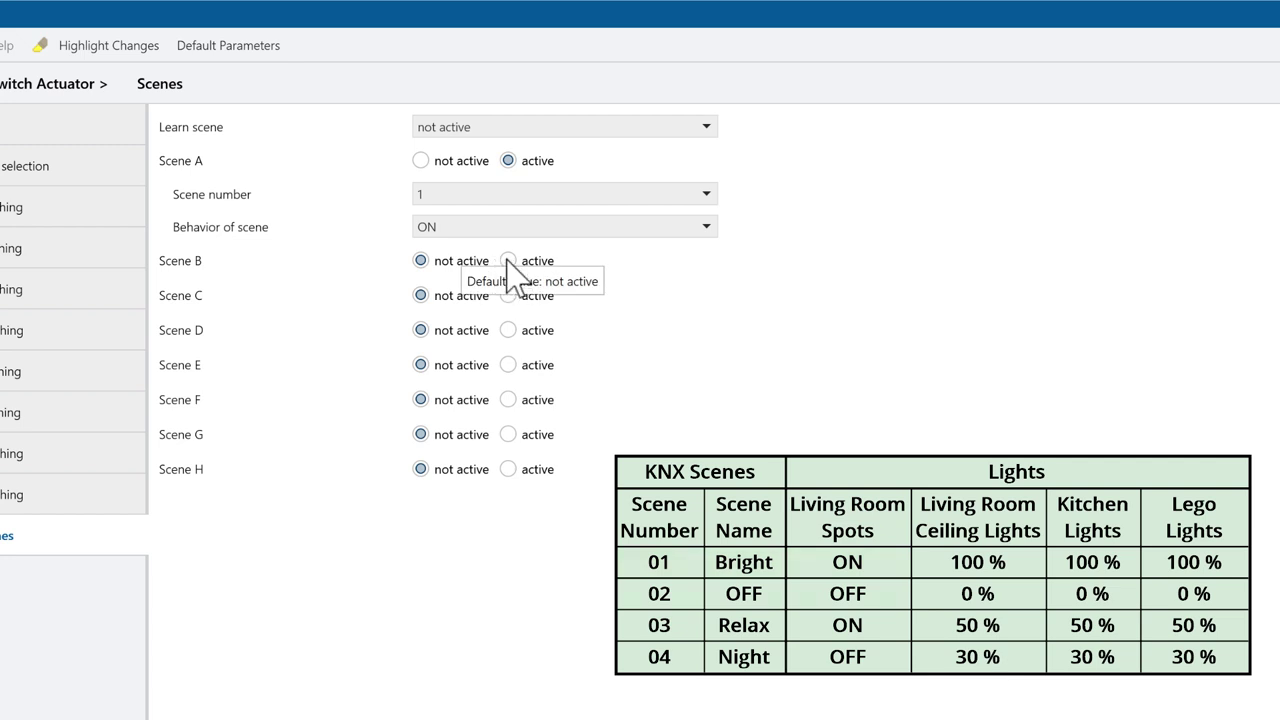
Step: Activate Scene B for channel H with scene number 2 and its behavior set to OFF
left_click(508, 260)
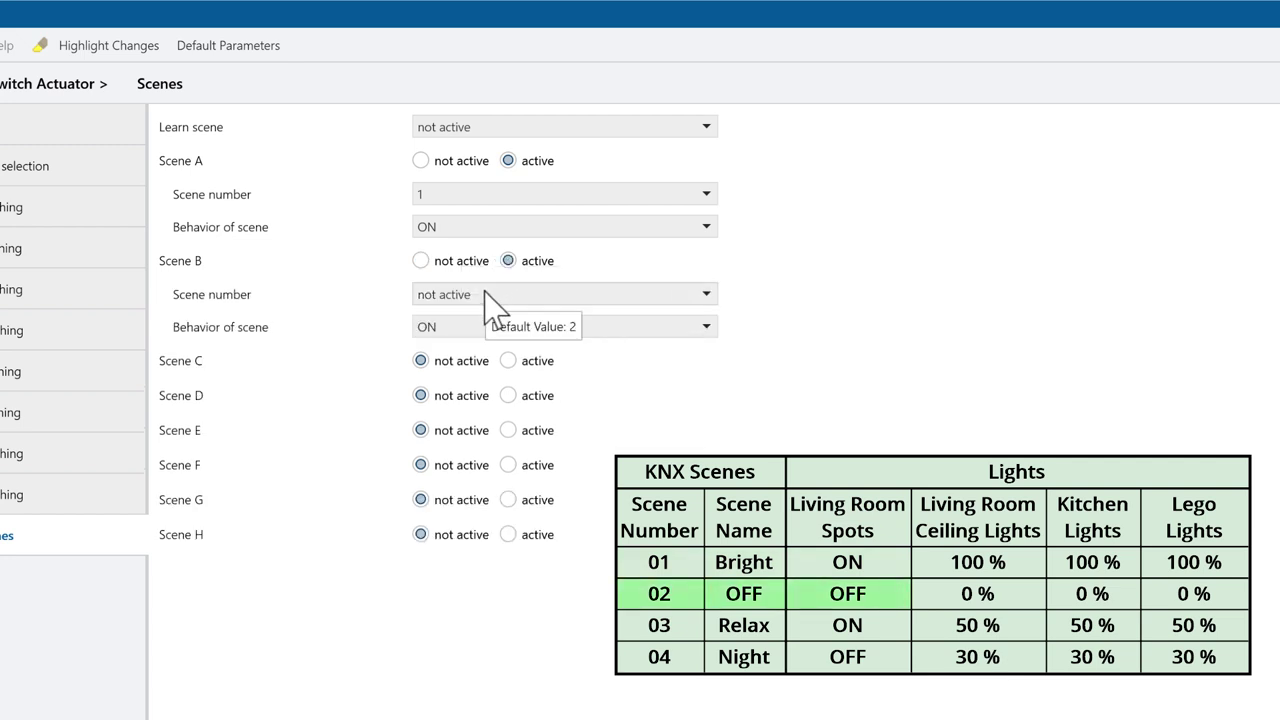
left_click(484, 292)
left_click(460, 366)
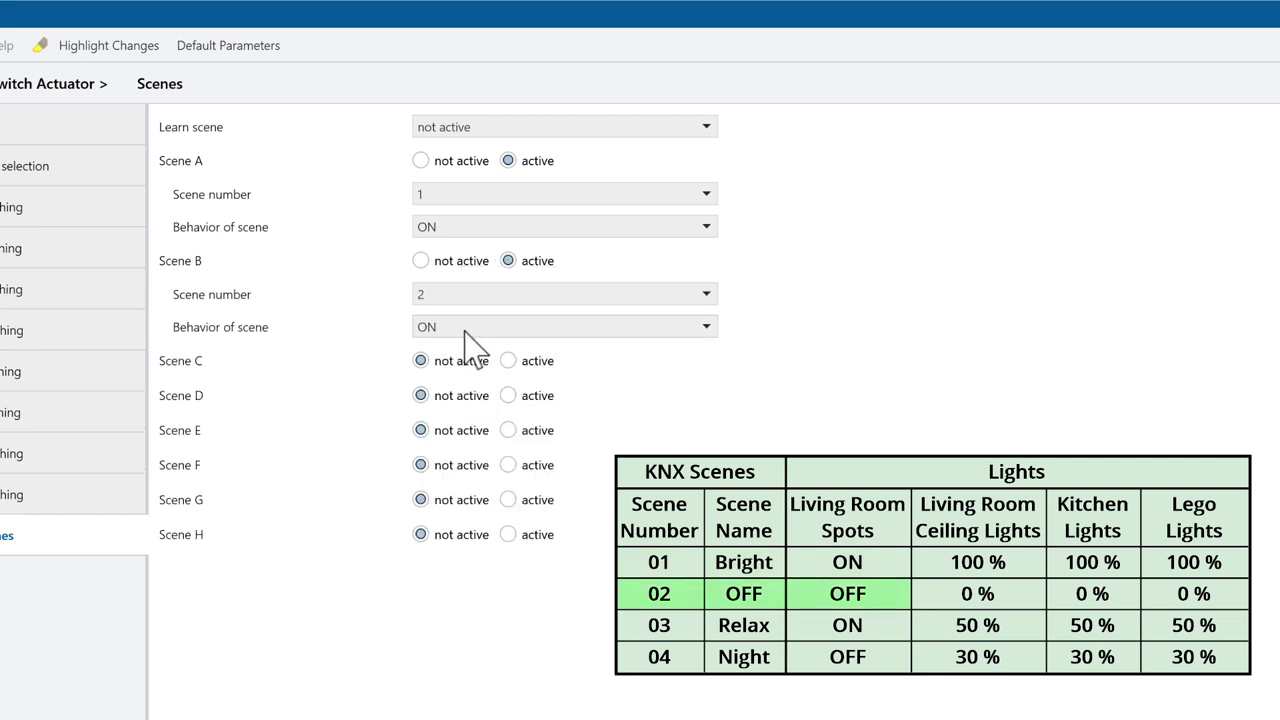
left_click(464, 328)
left_click(465, 346)
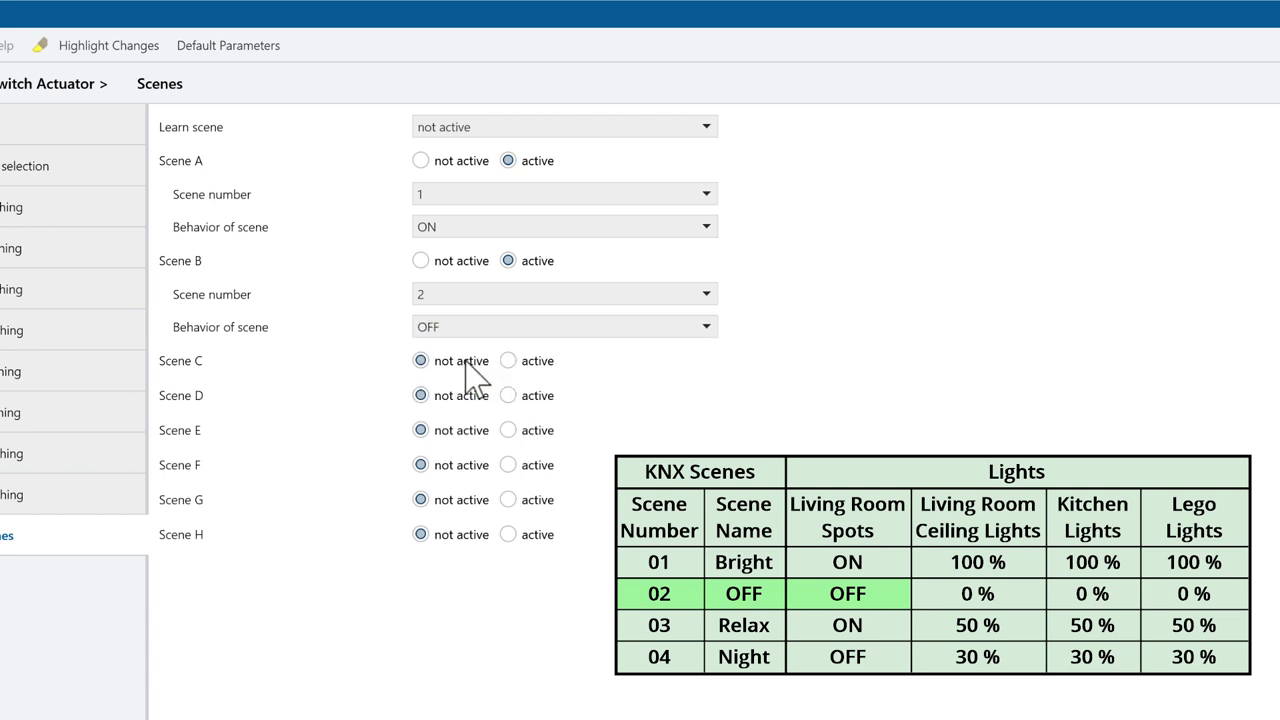
Step: Activate Scene C for channel H with scene number 3 and its behavior set to ON
left_click(509, 361)
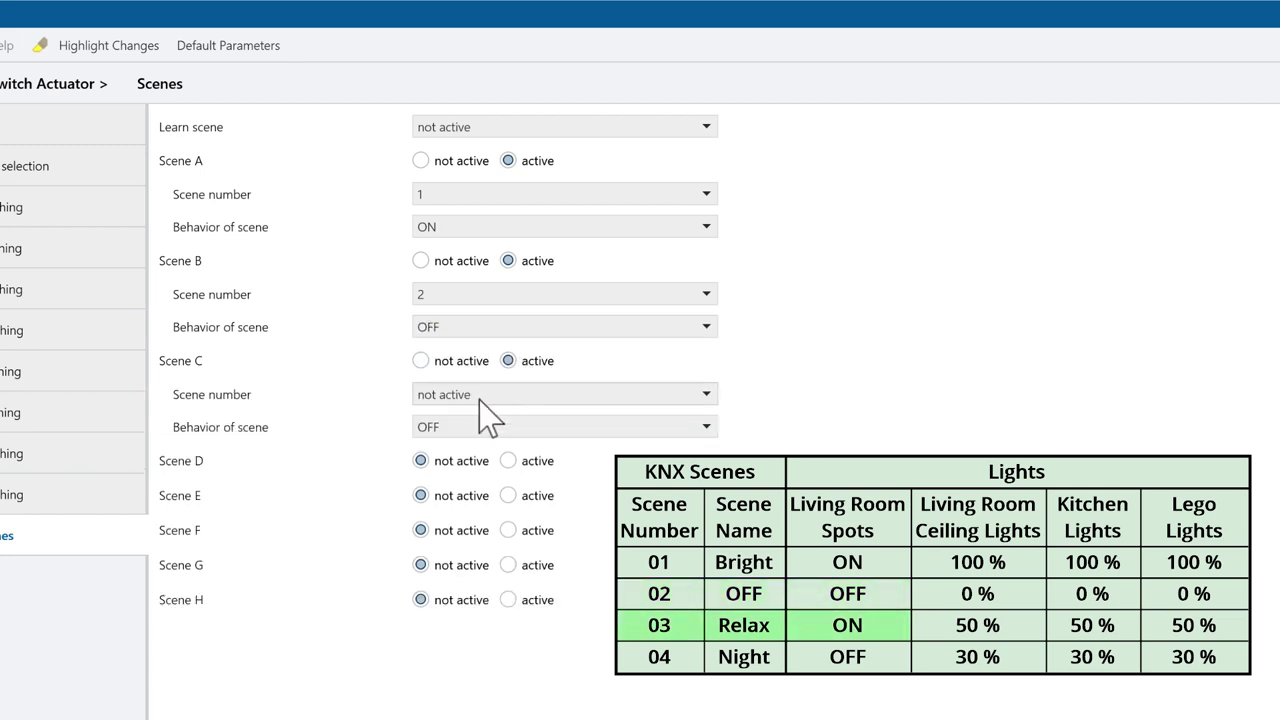
left_click(479, 398)
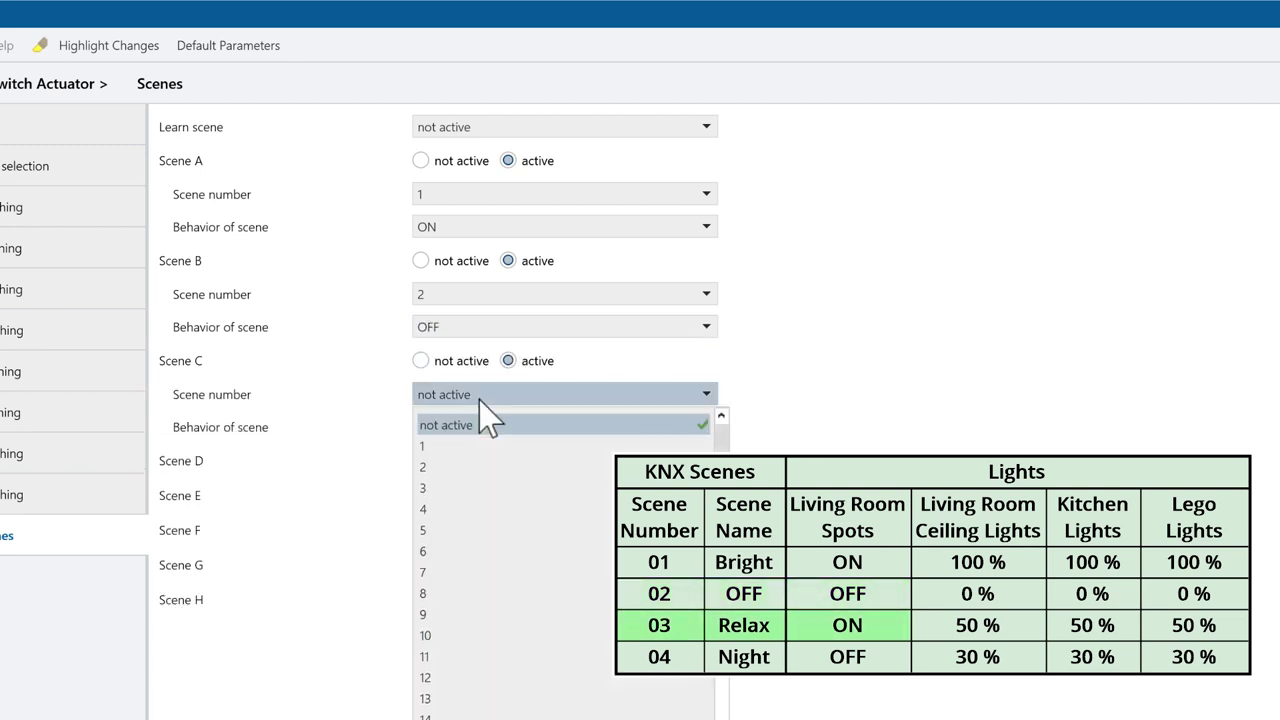
left_click(470, 489)
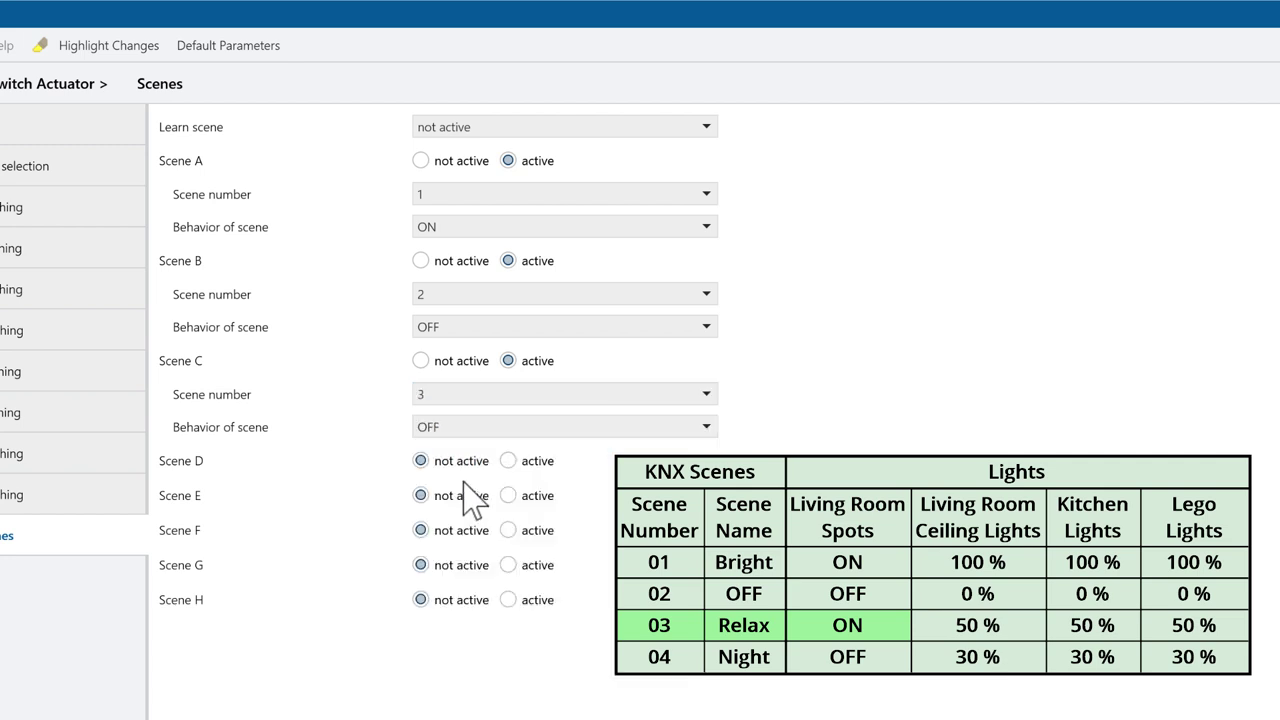
left_click(474, 428)
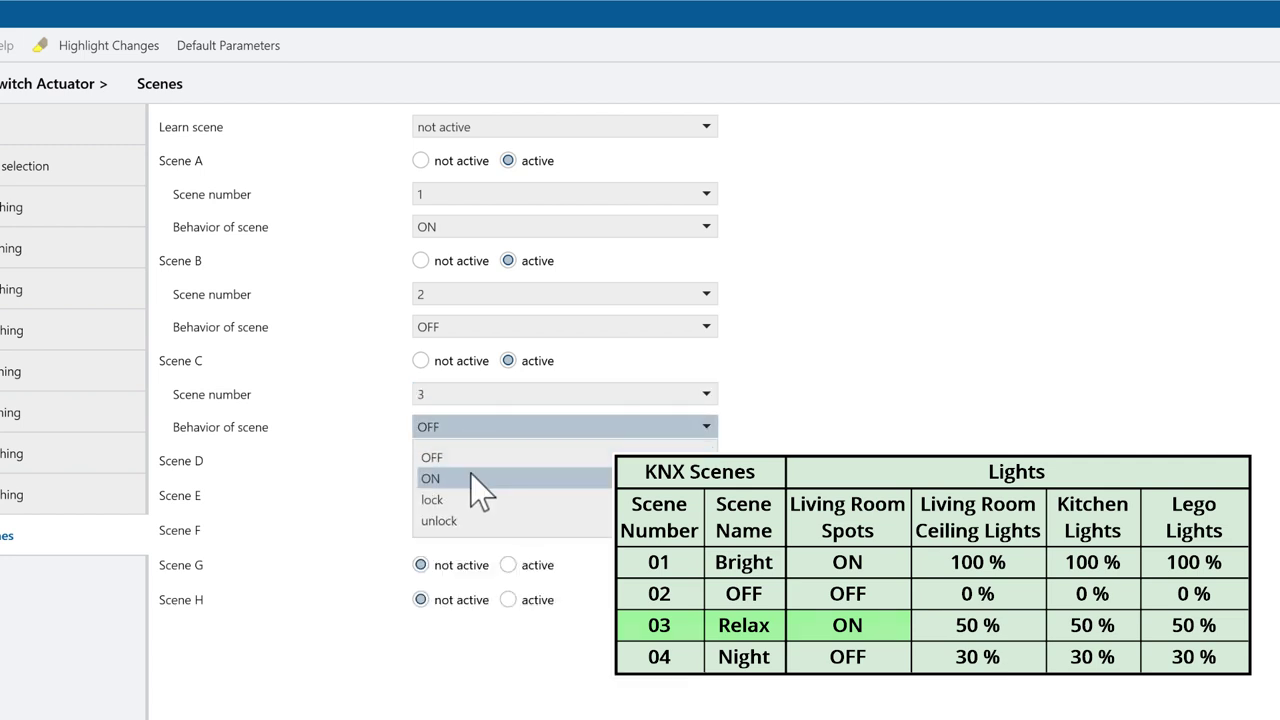
left_click(471, 475)
Step: Activate Scene D with scene number 4 and behavior OFF, and select the actuator's Channel H Scene group object
left_click(507, 466)
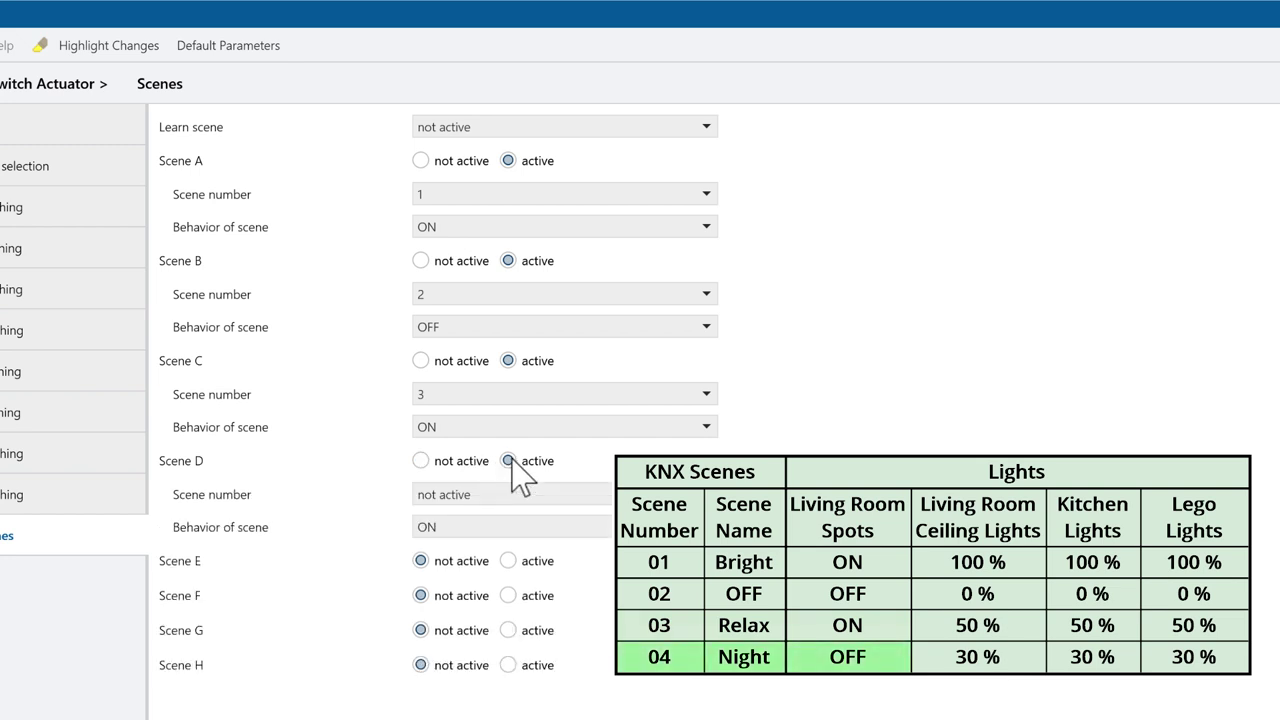
left_click(490, 498)
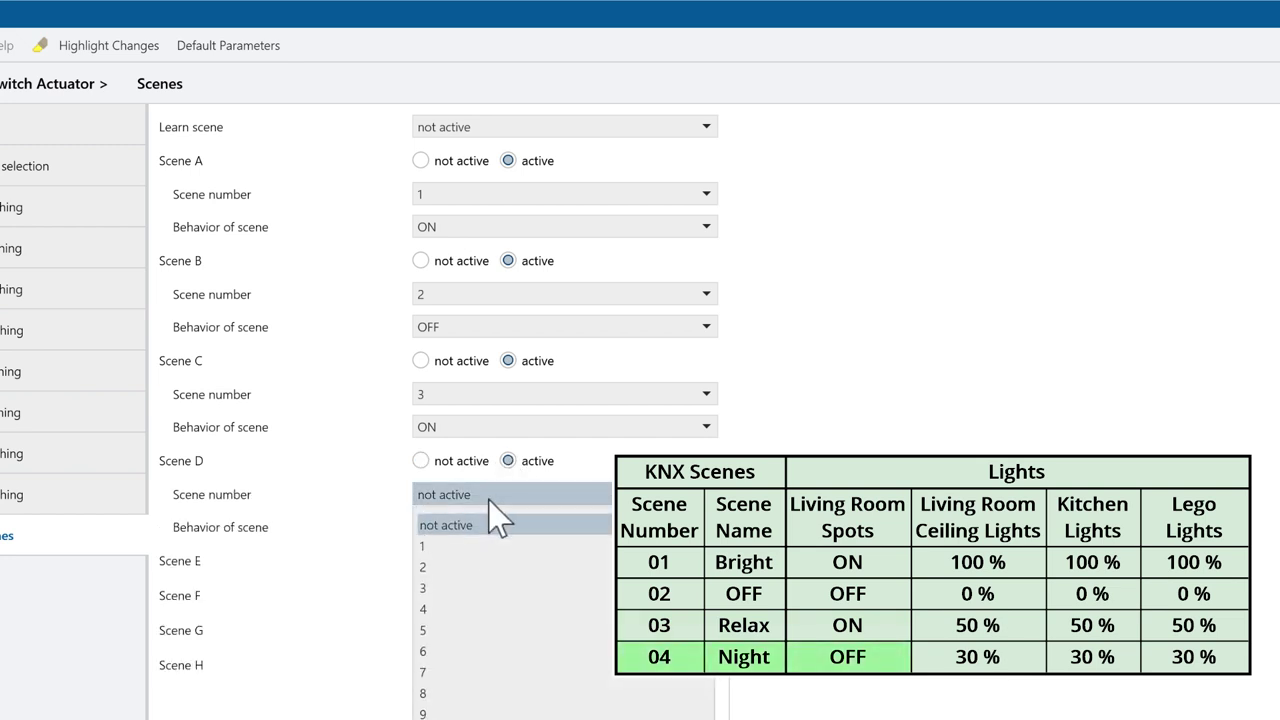
left_click(450, 607)
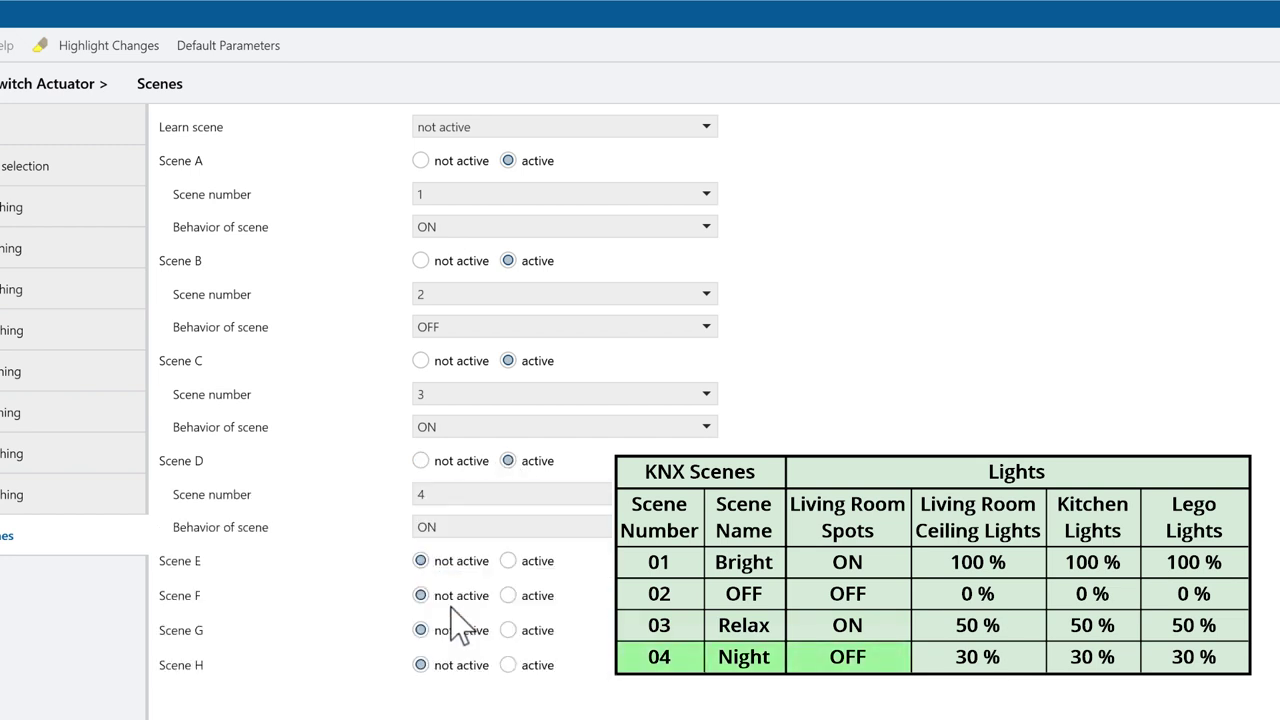
left_click(505, 545)
left_click(578, 552)
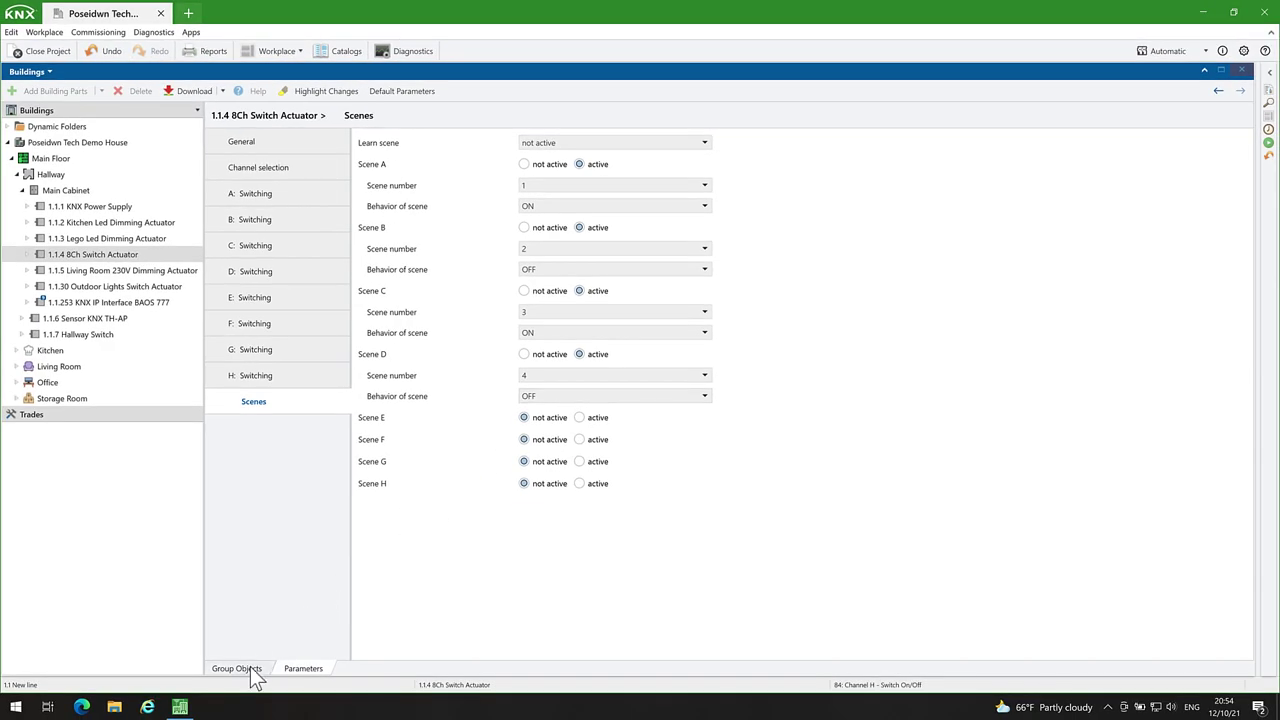
left_click(240, 668)
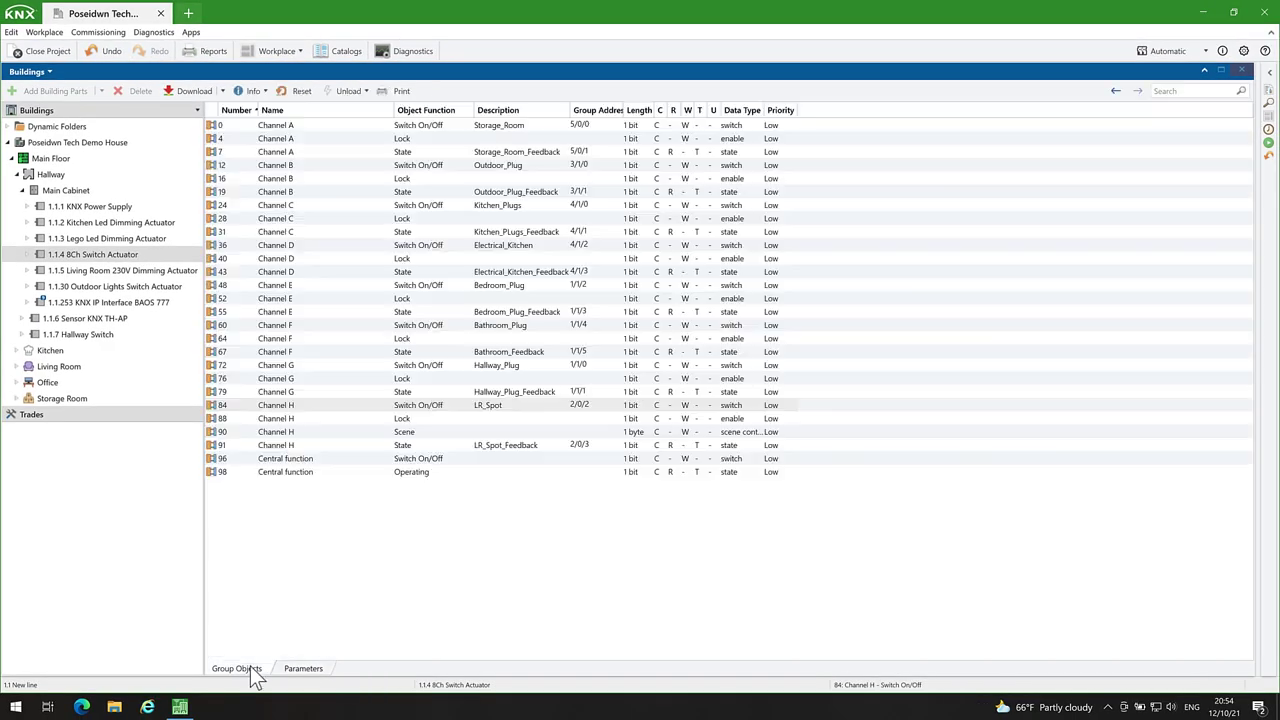
left_click(467, 436)
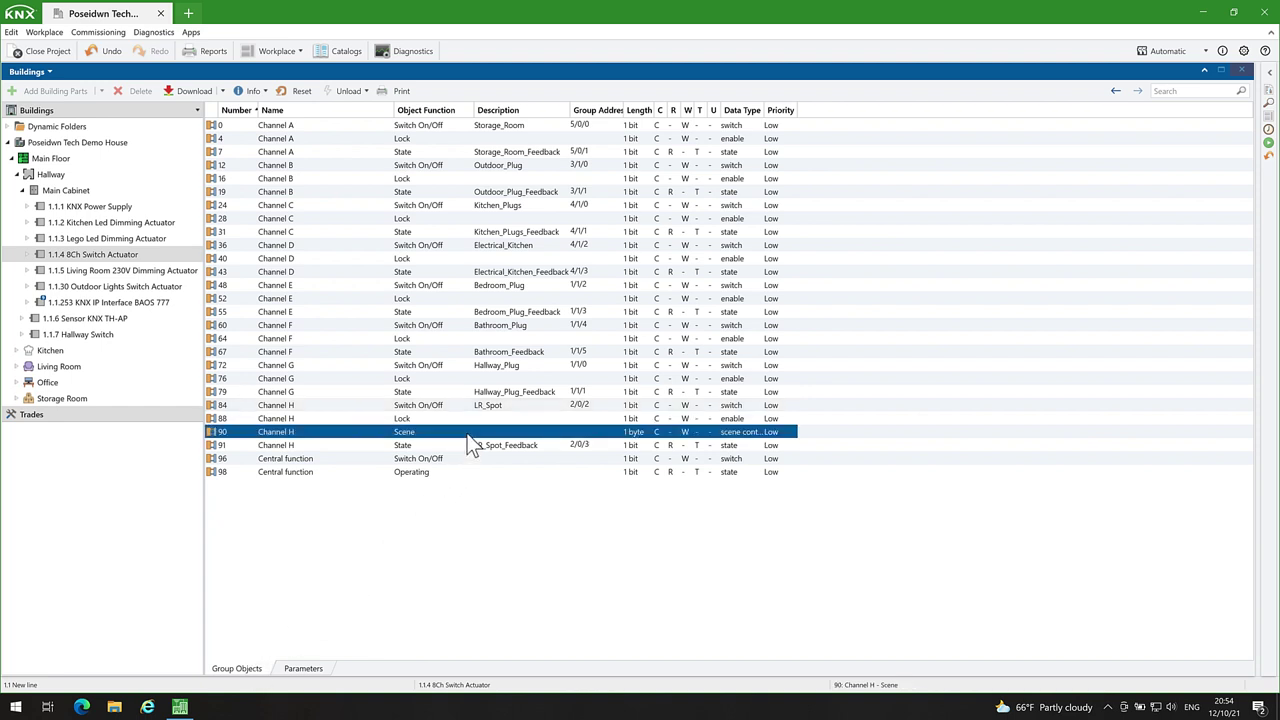
Step: Enable the scene function for Channel A of the 1.1.5 Living Room 230V Dimming Actuator
left_click(115, 271)
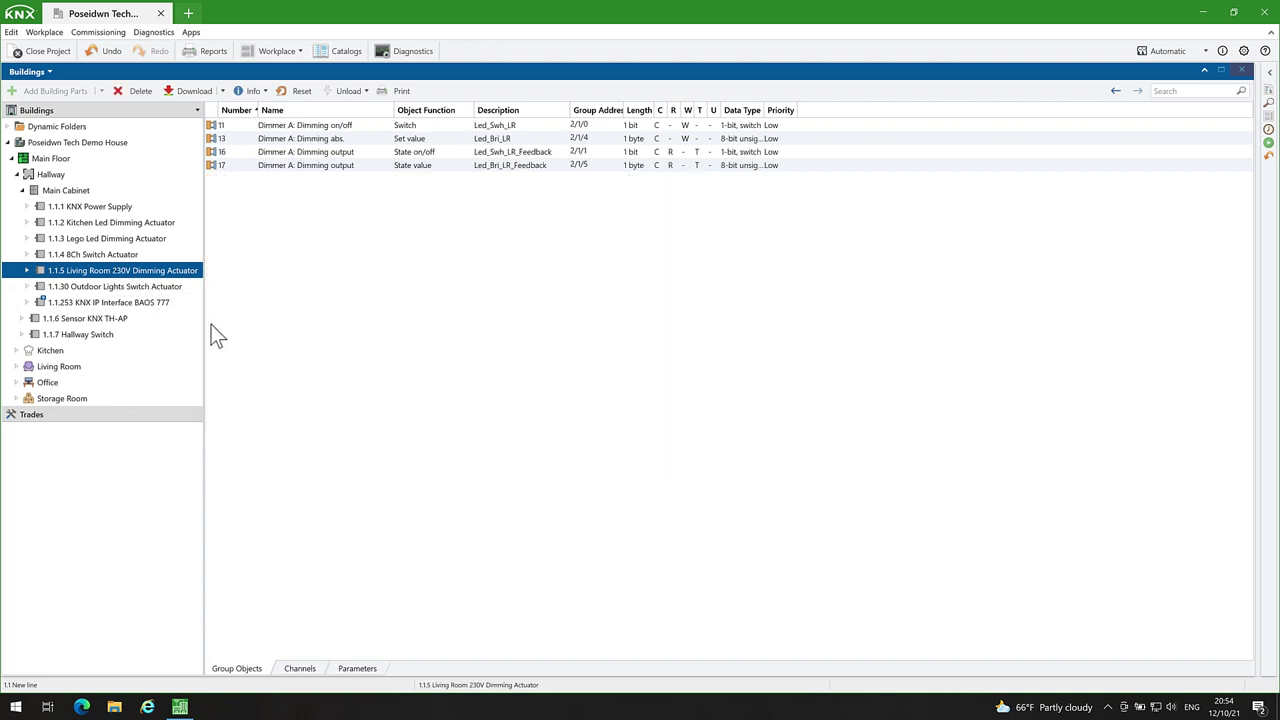
left_click(357, 669)
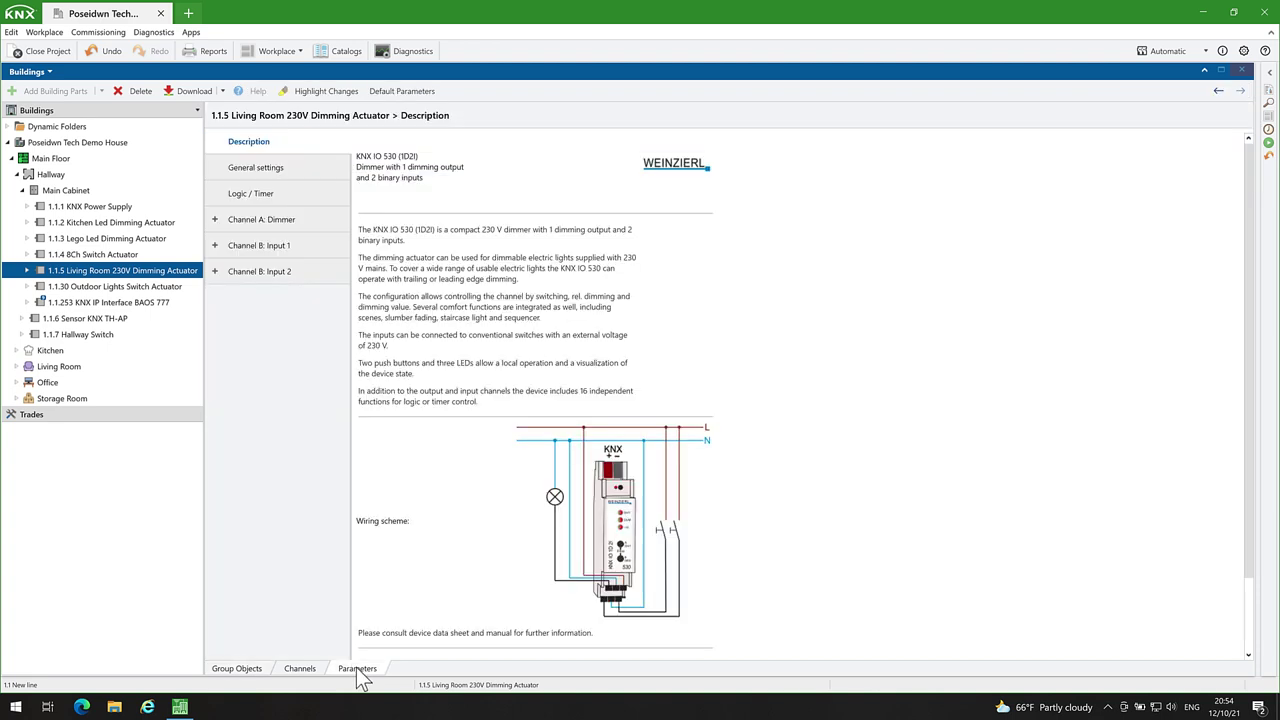
left_click(310, 219)
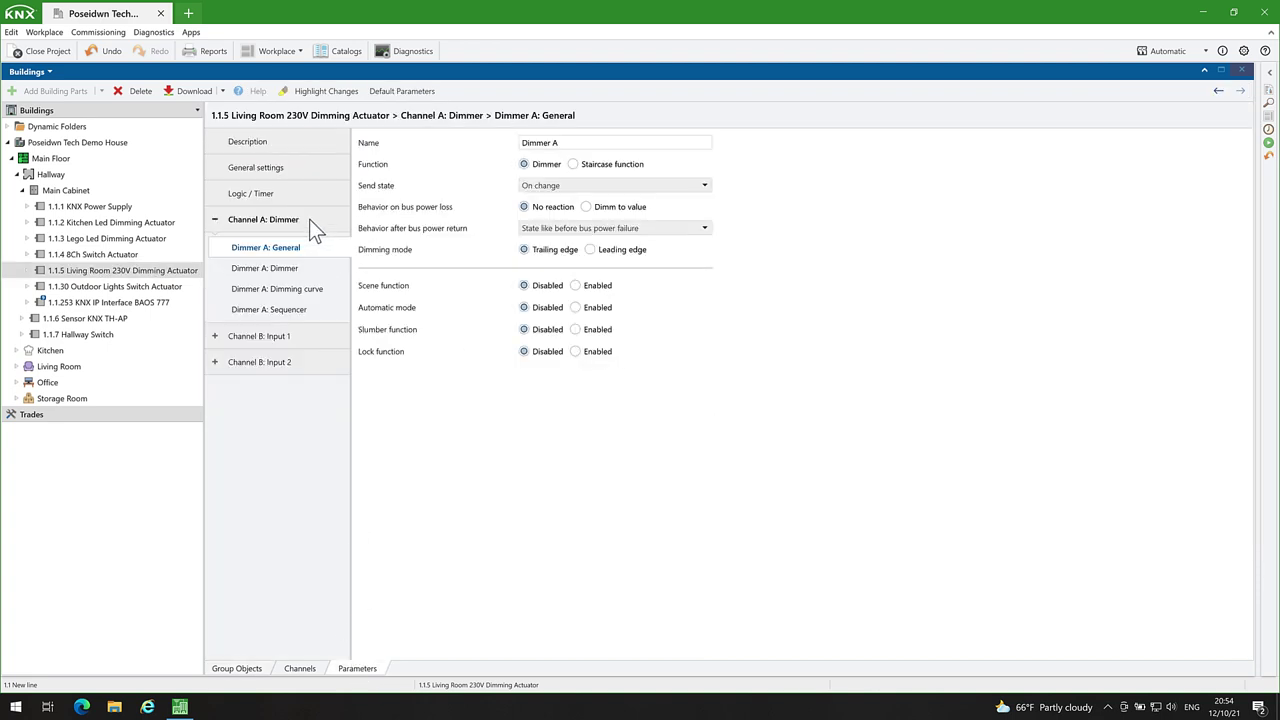
left_click(576, 285)
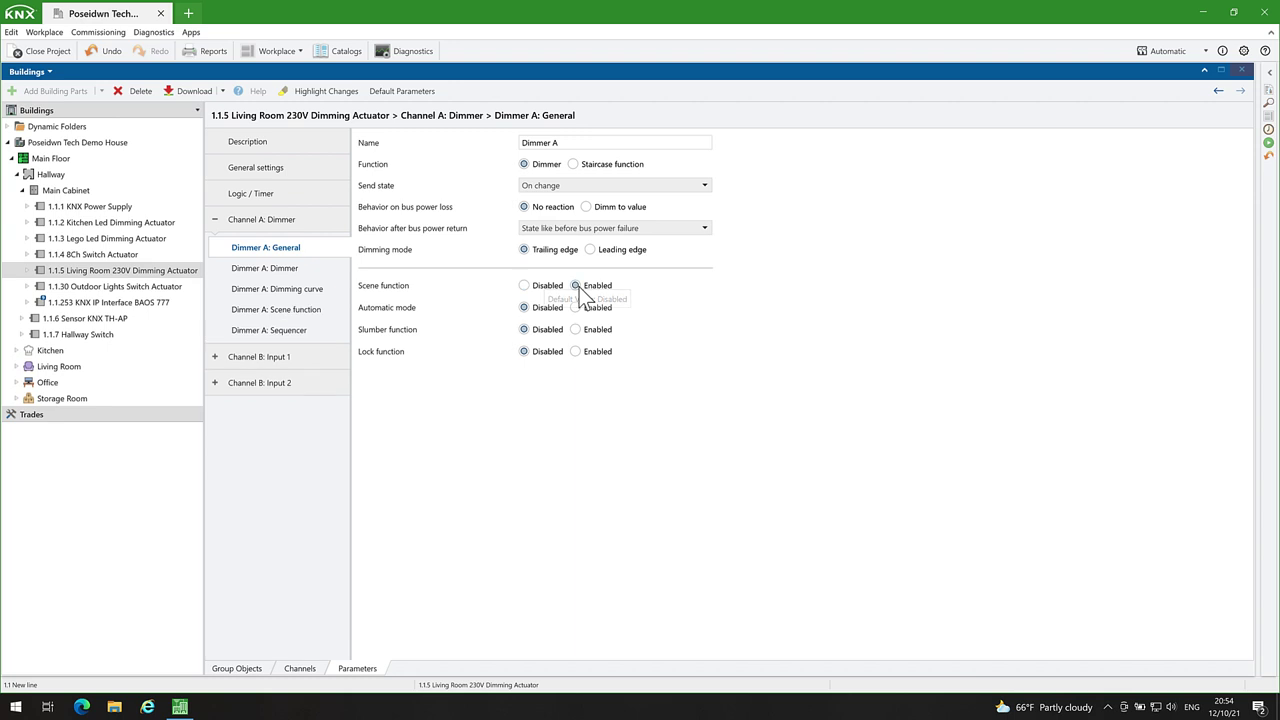
Step: Set the living room dimmer's Scenes 1 to 4 to dimming values 100, 0, 50 and 30 %, and select its Dimmer A: Scene group object
left_click(317, 311)
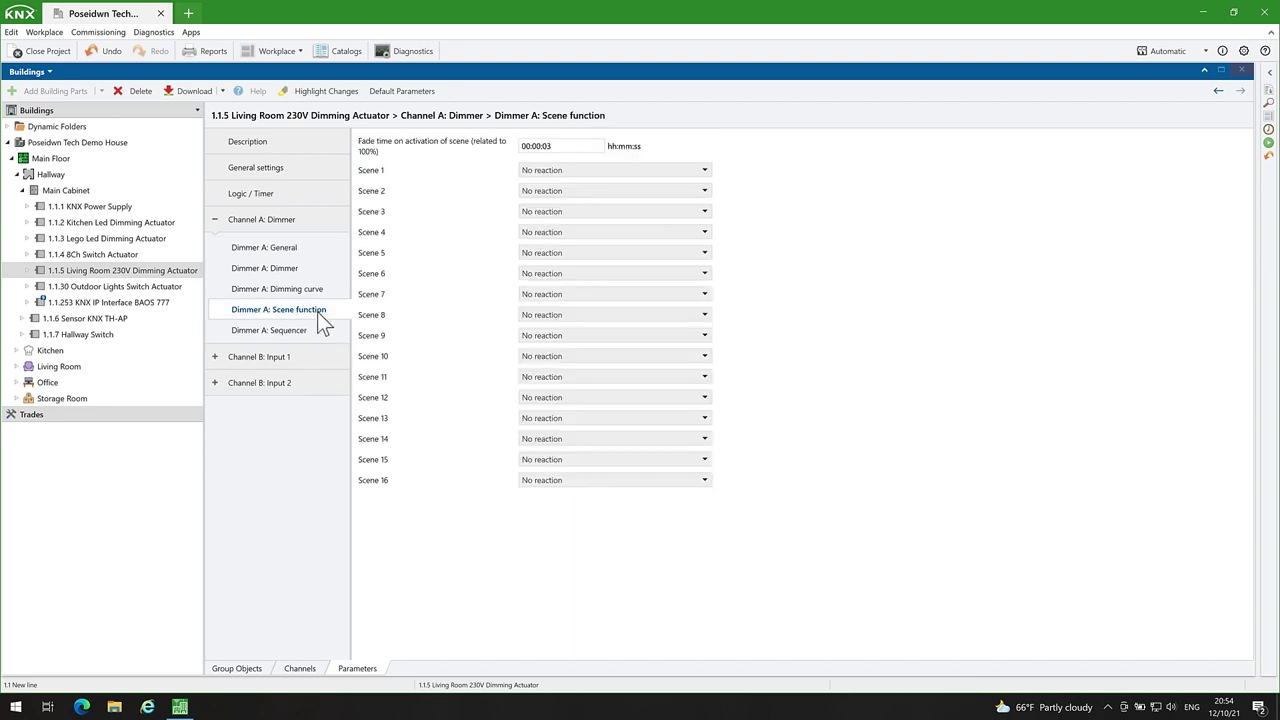
left_click(557, 172)
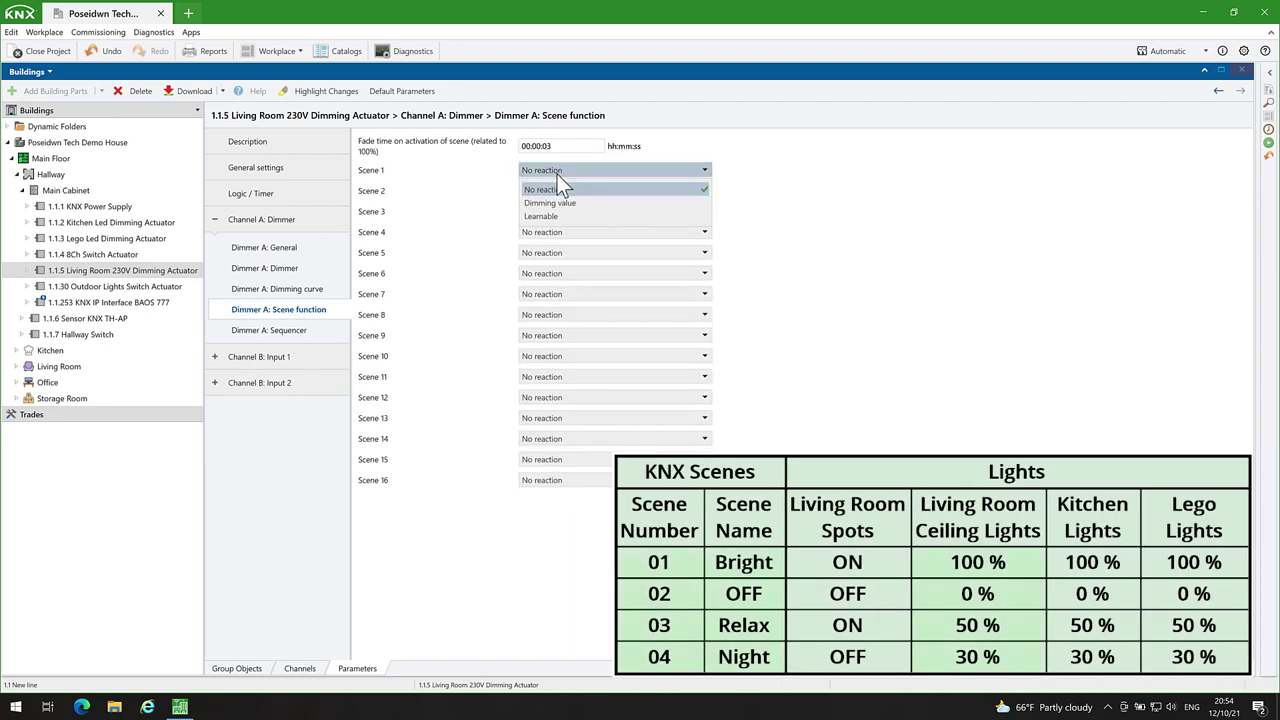
left_click(555, 203)
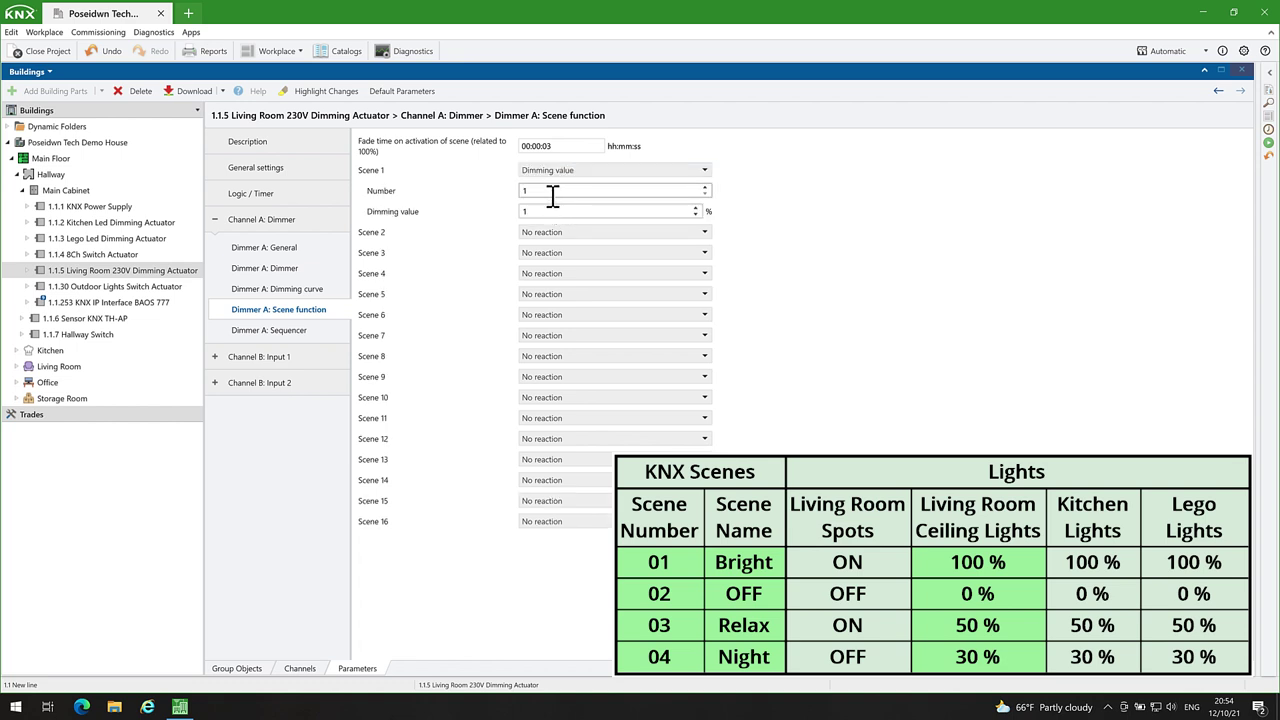
double_click(550, 211)
type("100")
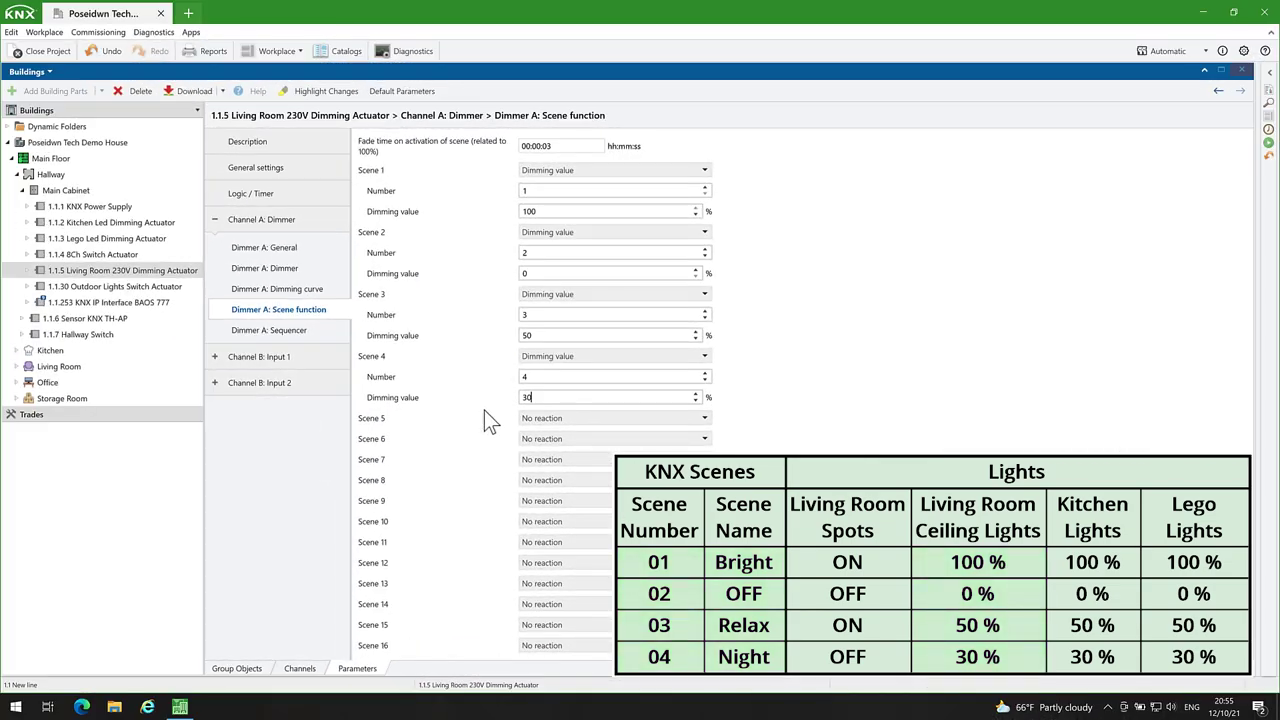
left_click(236, 668)
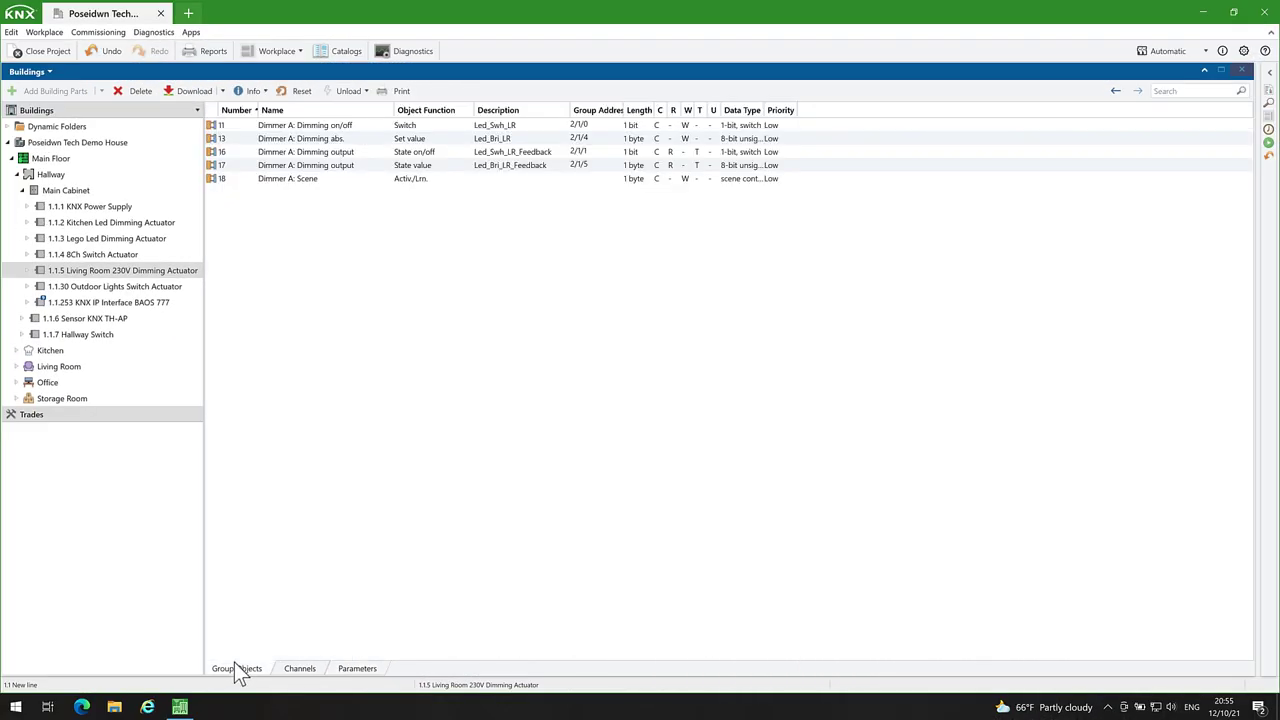
left_click(439, 178)
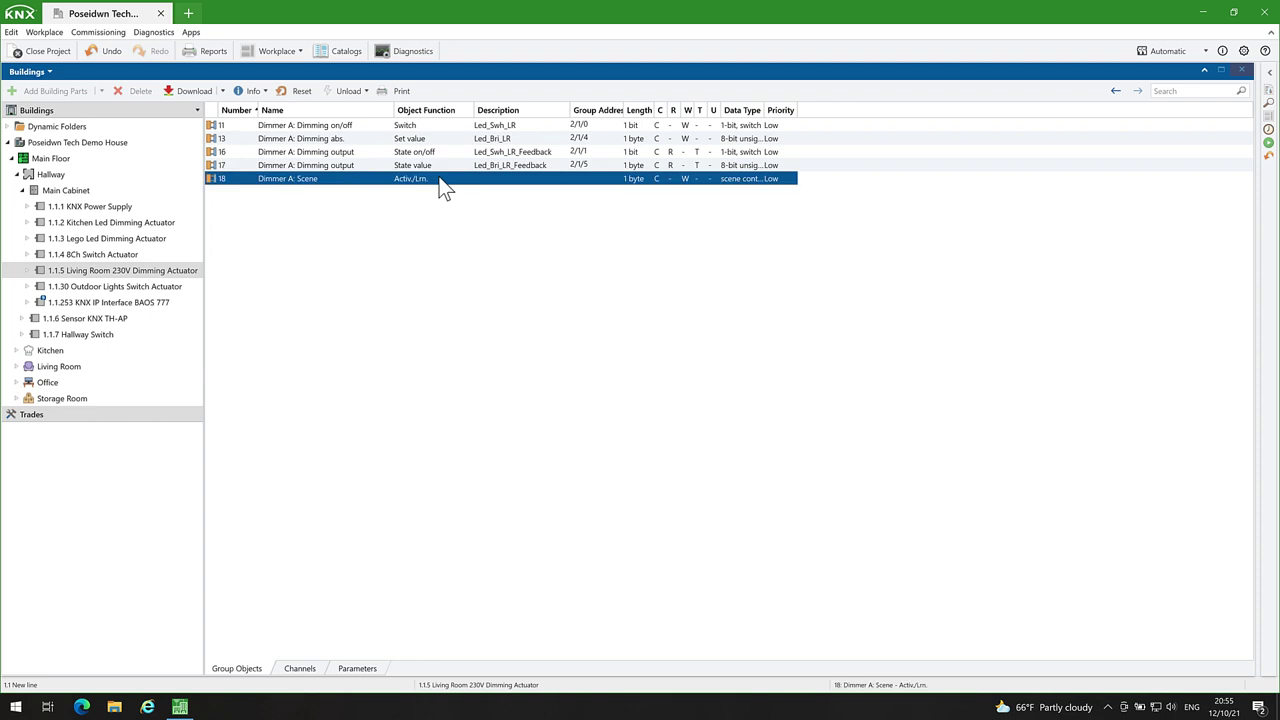
Step: Open a Group Addresses view alongside the Buildings view
left_click(287, 50)
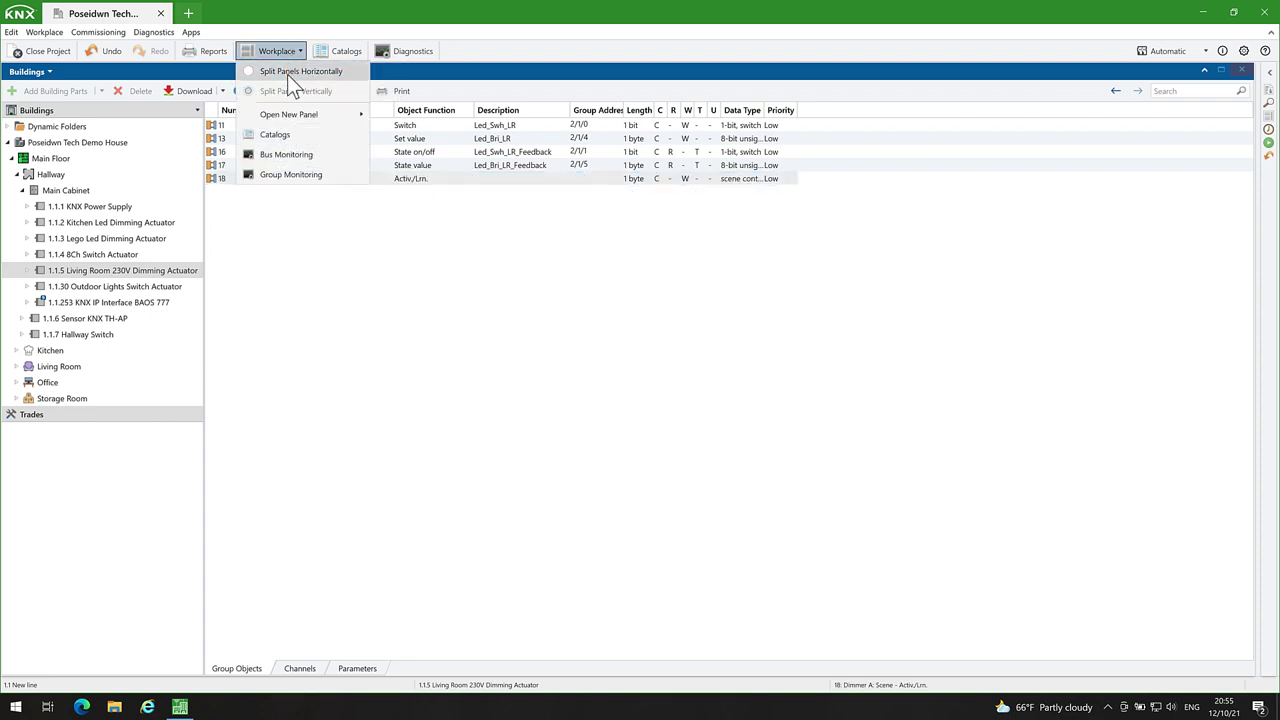
mouse_move(335, 114)
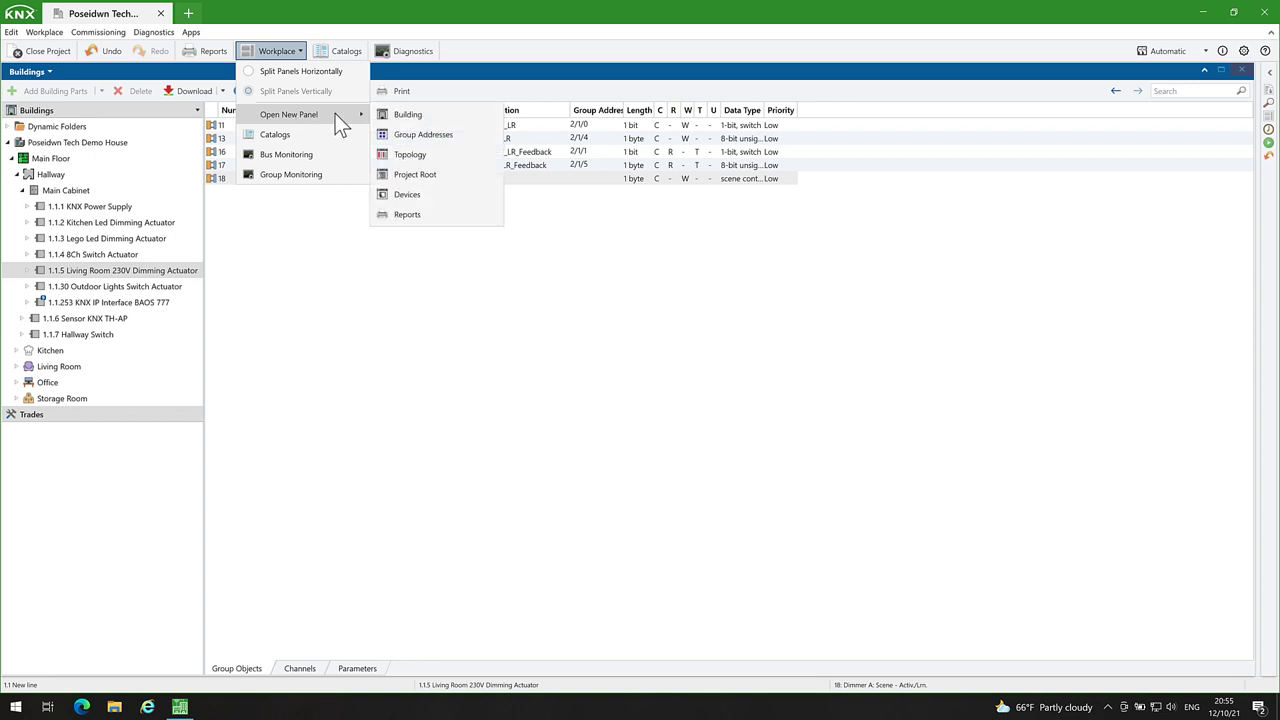
left_click(414, 134)
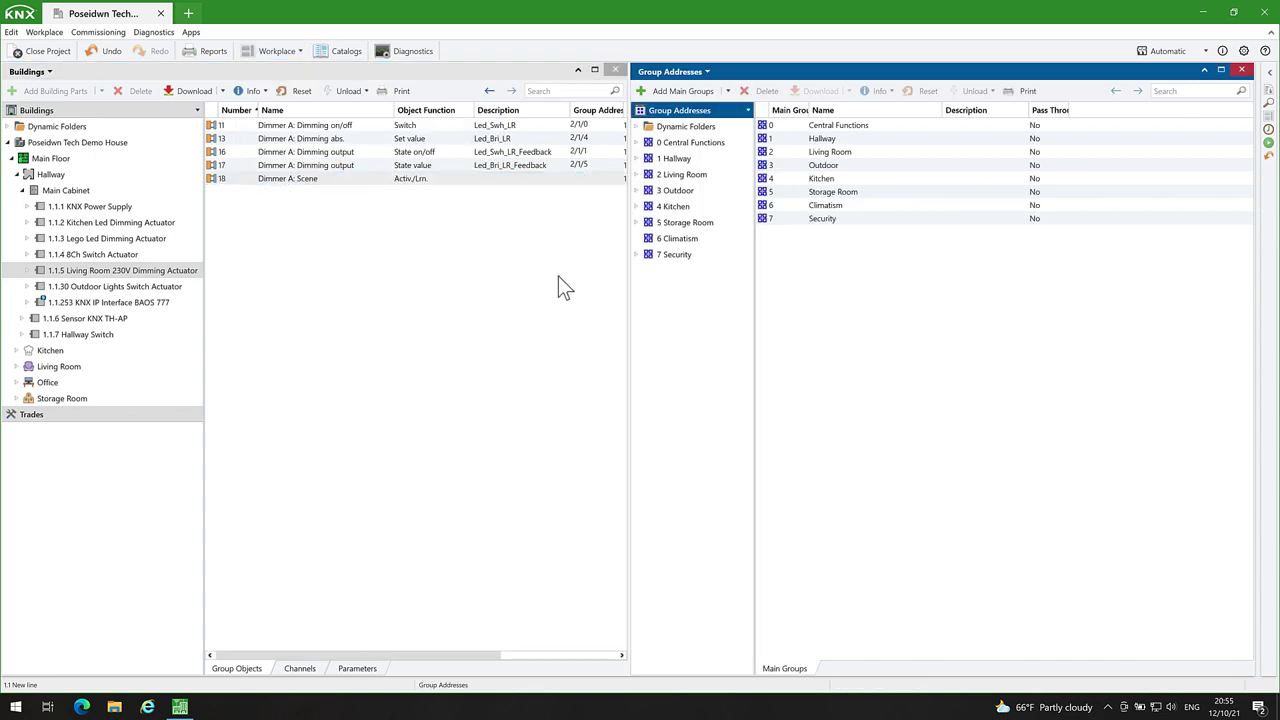
Step: Add one group address named Living_Room_Scenes to the 0/2 Scenes middle group under Central Functions
left_click(662, 142)
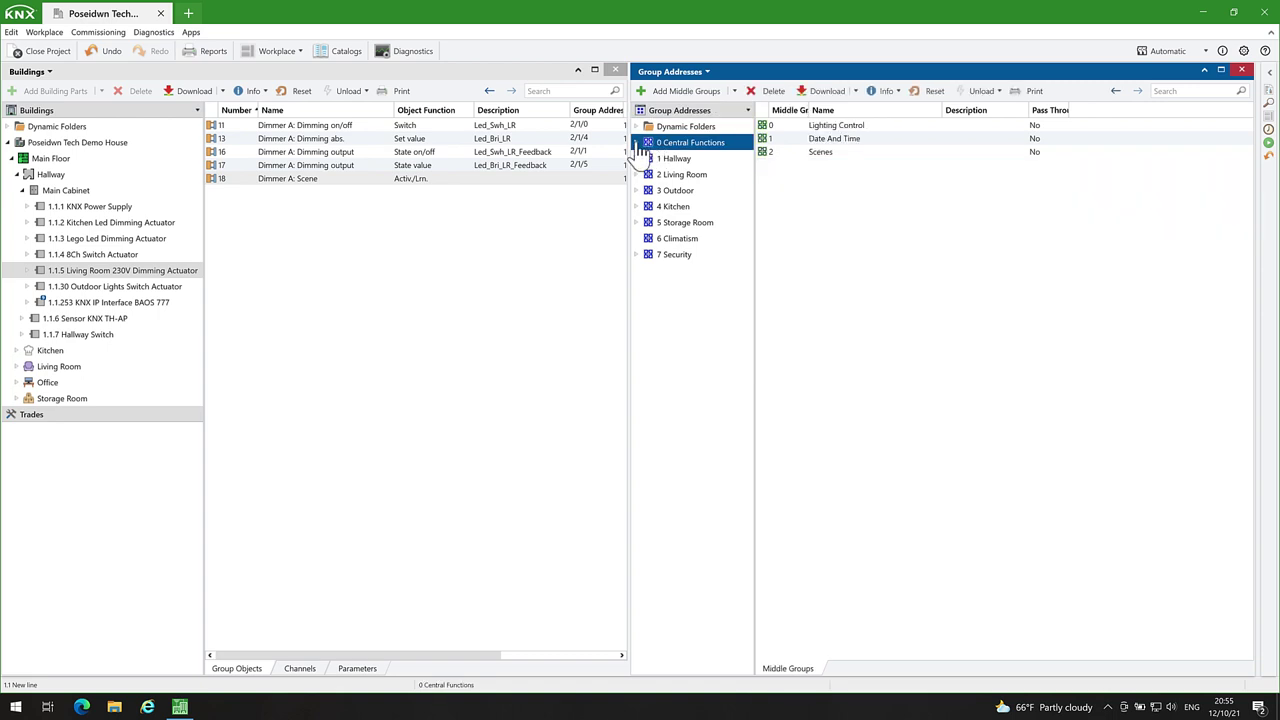
left_click(637, 142)
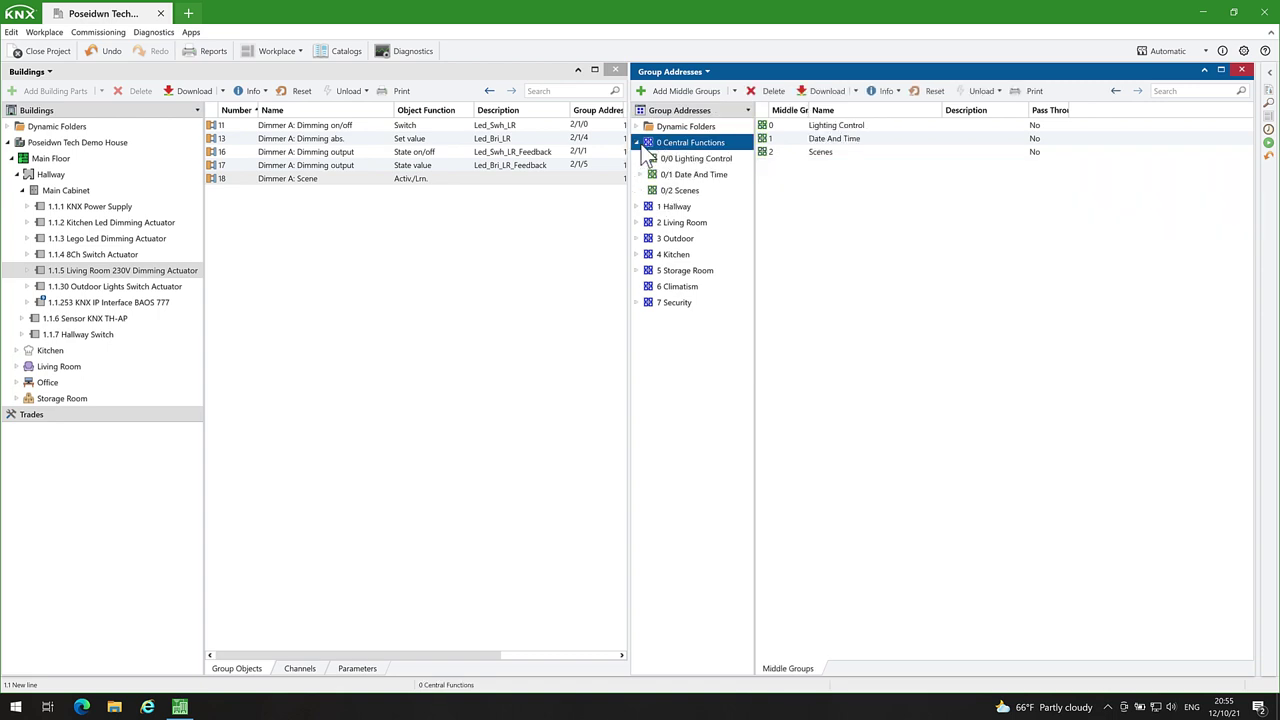
left_click(677, 190)
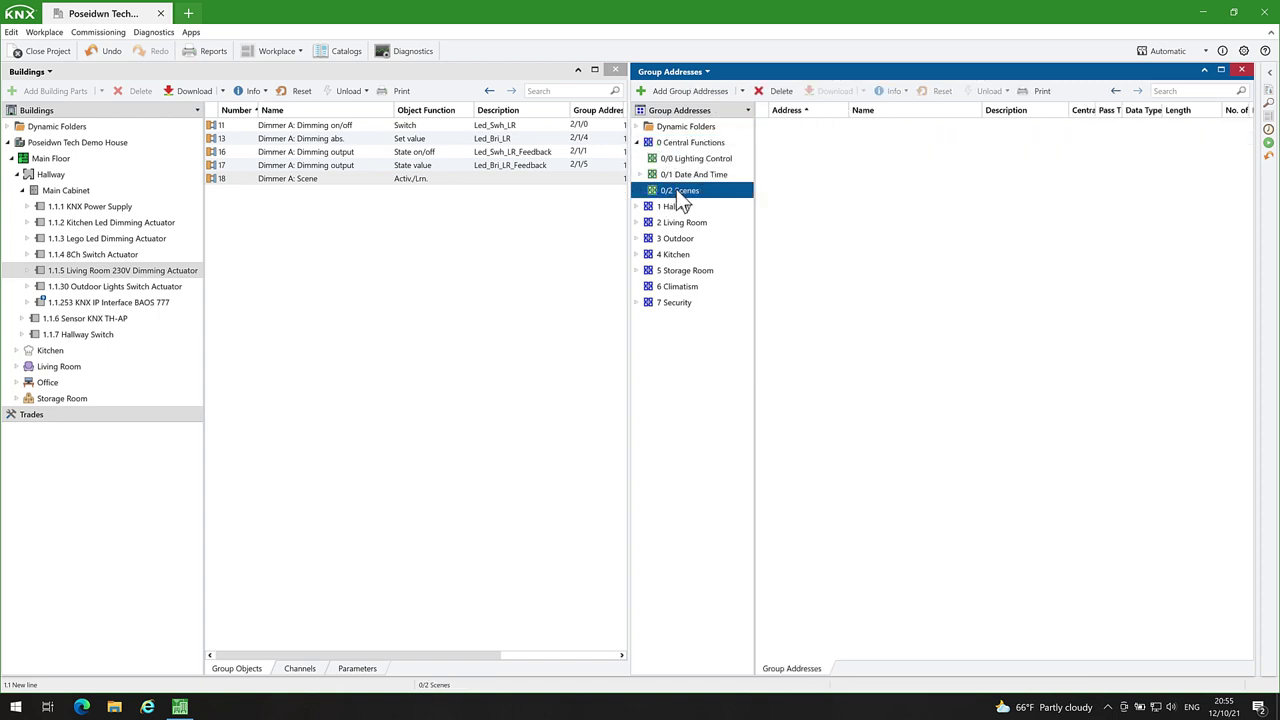
left_click(705, 95)
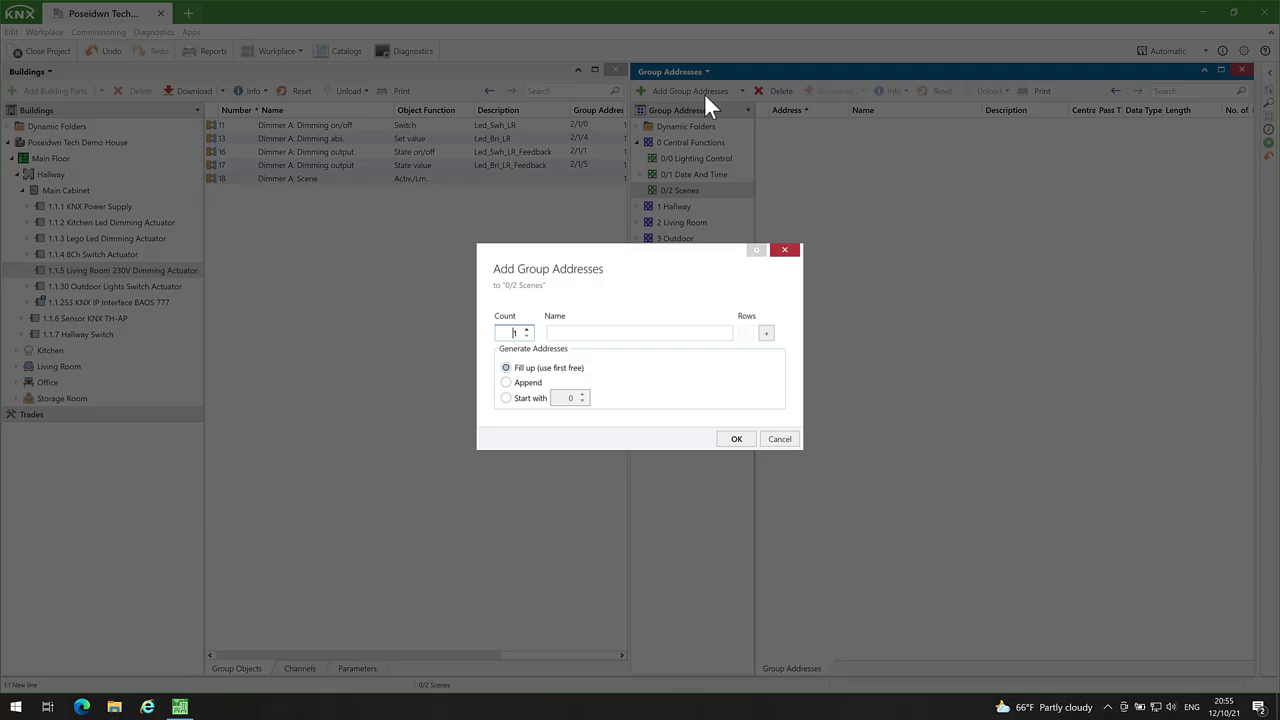
left_click(600, 330)
type("Living_Room_Scenes")
left_click(729, 437)
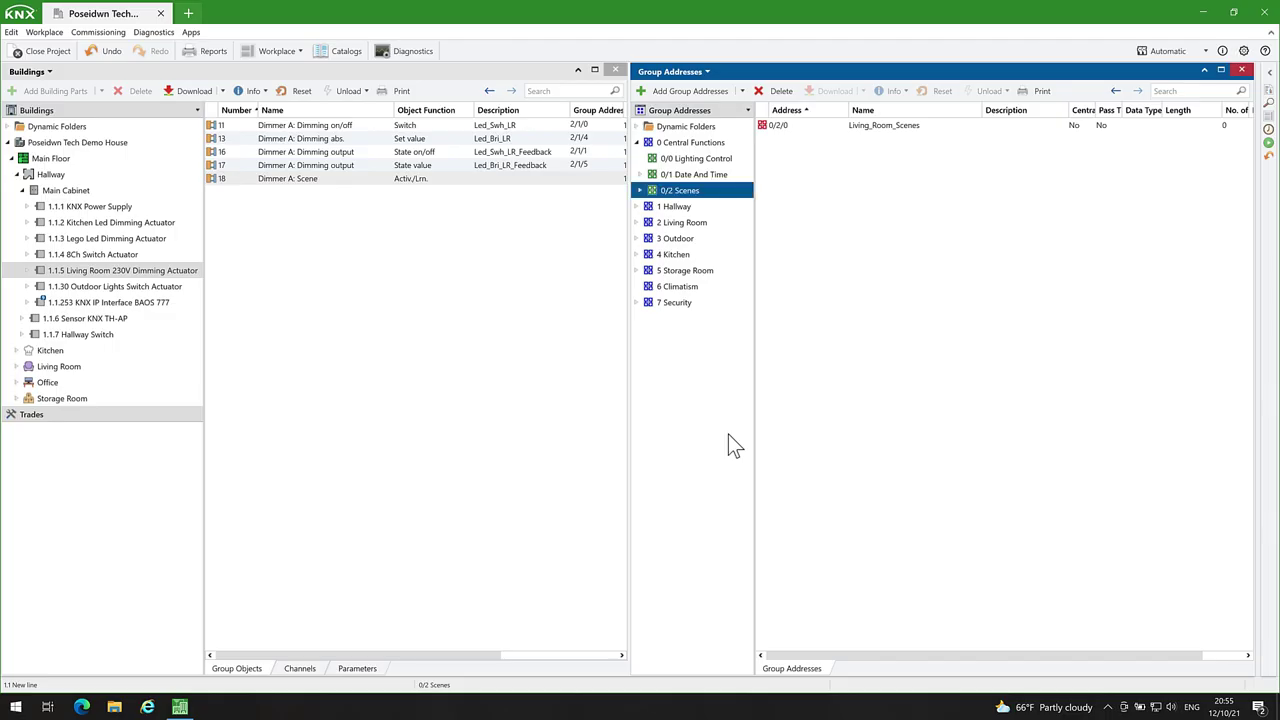
Step: Show the group objects of actuators 1.1.2 to 1.1.5 together, and link the kitchen and Lego dimmers' Scene objects to Living_Room_Scenes (0/2/0)
left_click(57, 222)
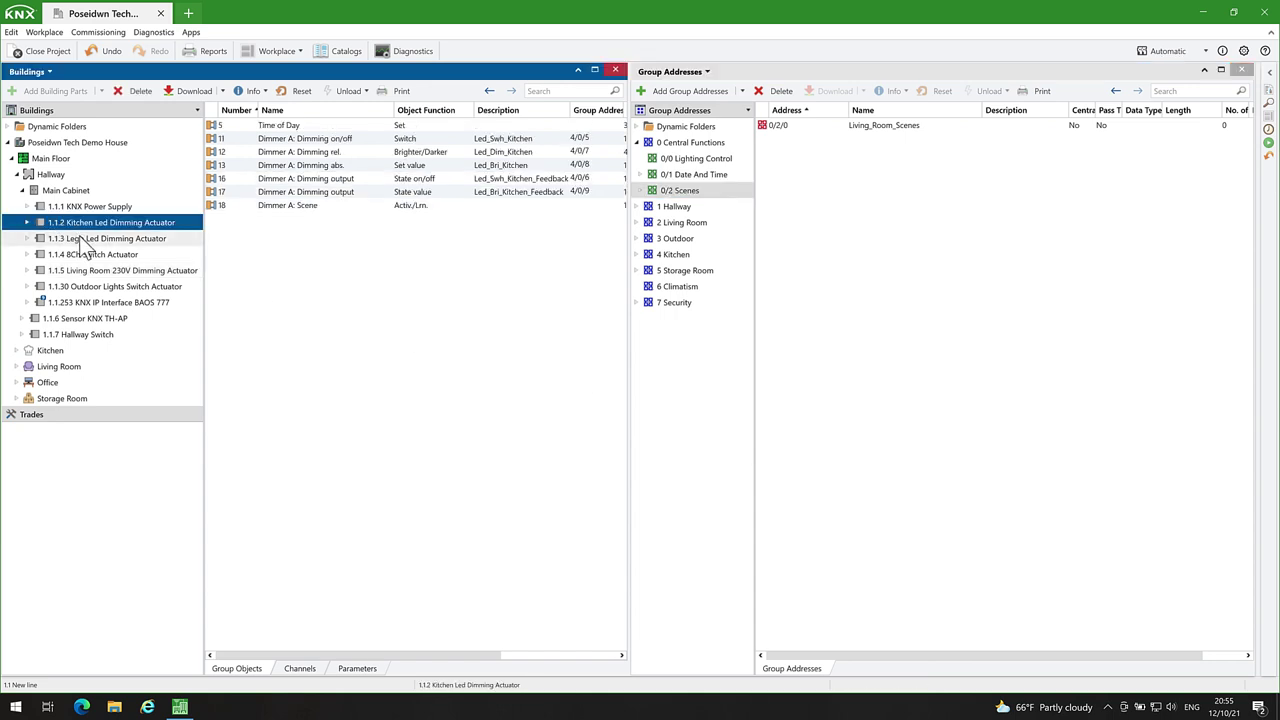
left_click(82, 239, "ctrl")
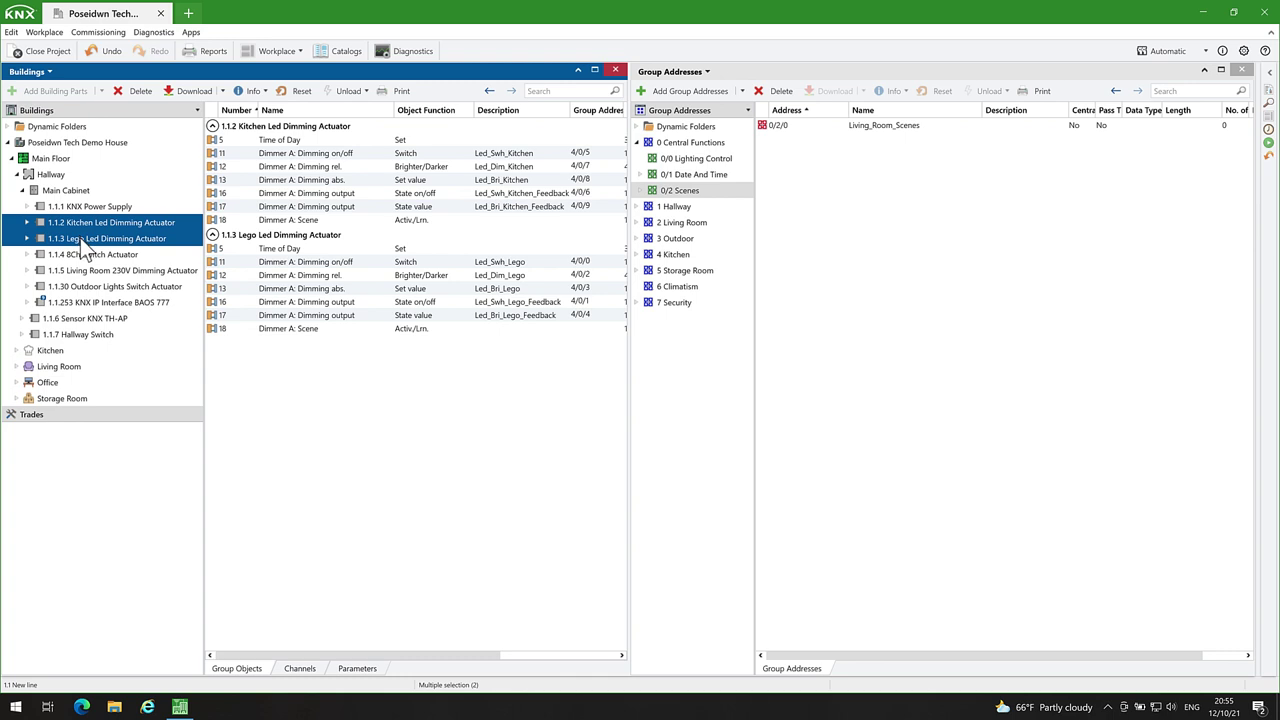
left_click(86, 257, "ctrl")
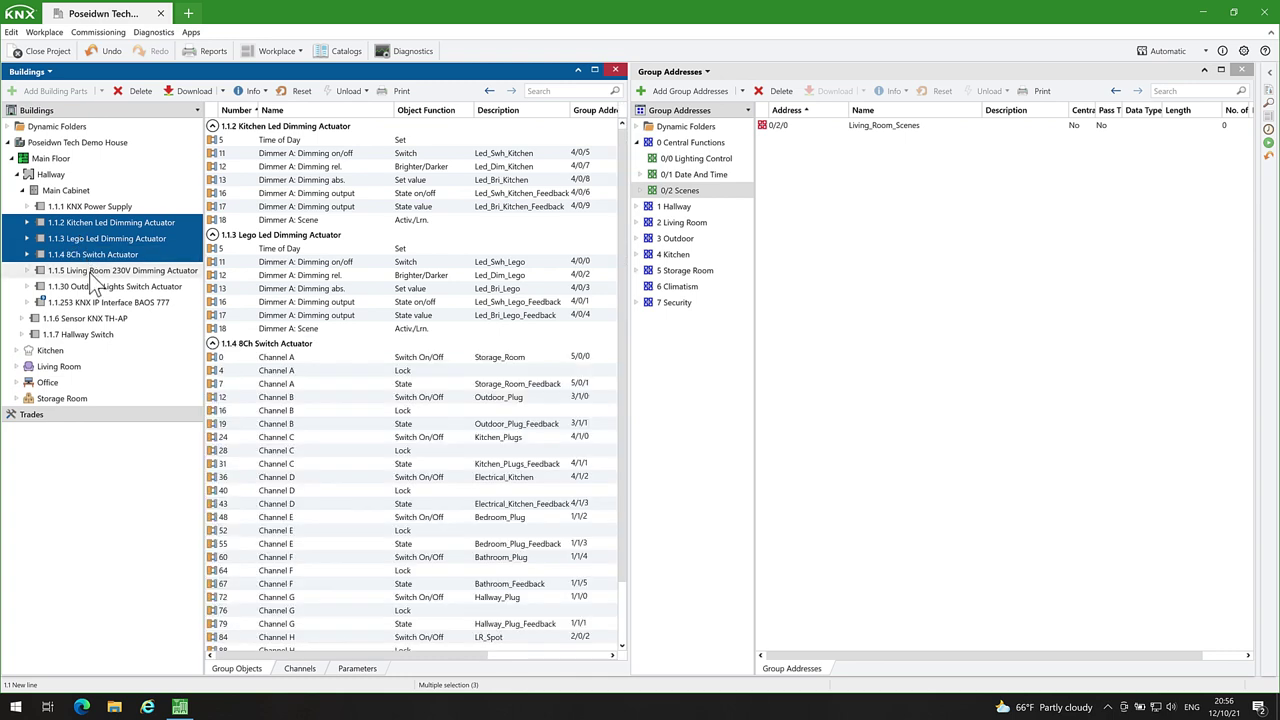
left_click(89, 272, "ctrl")
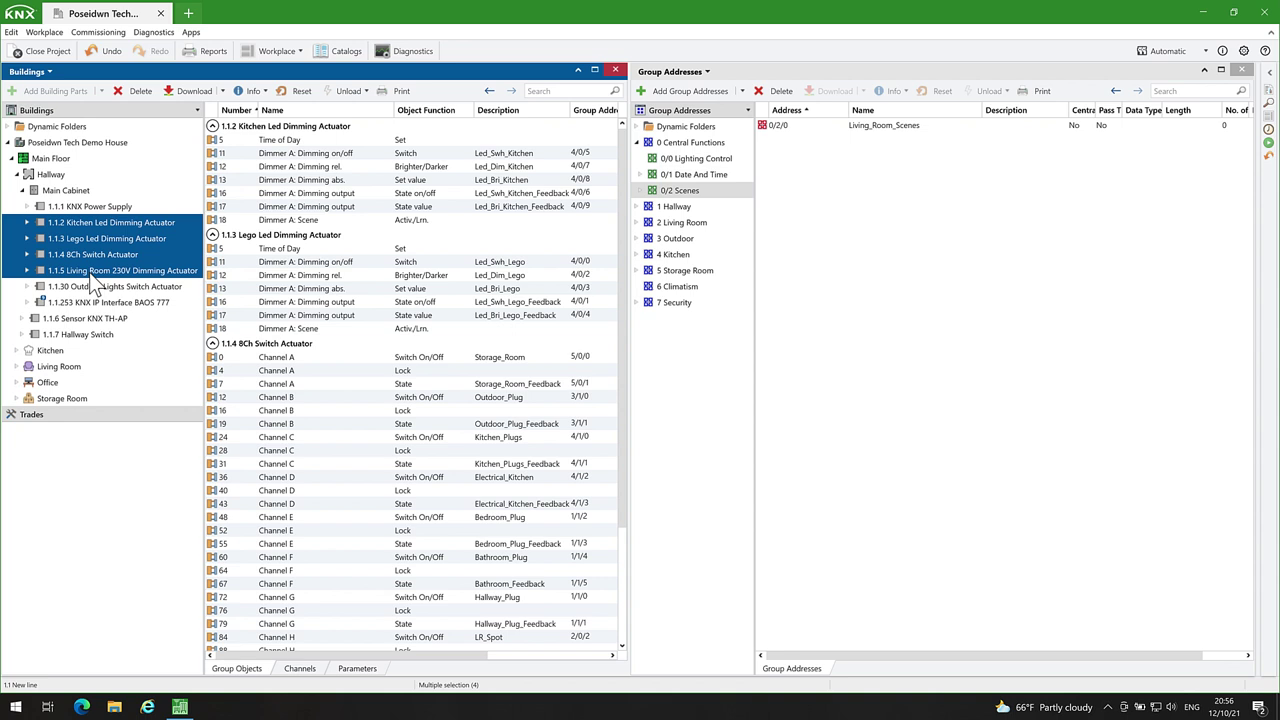
left_click(367, 221)
left_click_drag(357, 228, 821, 131)
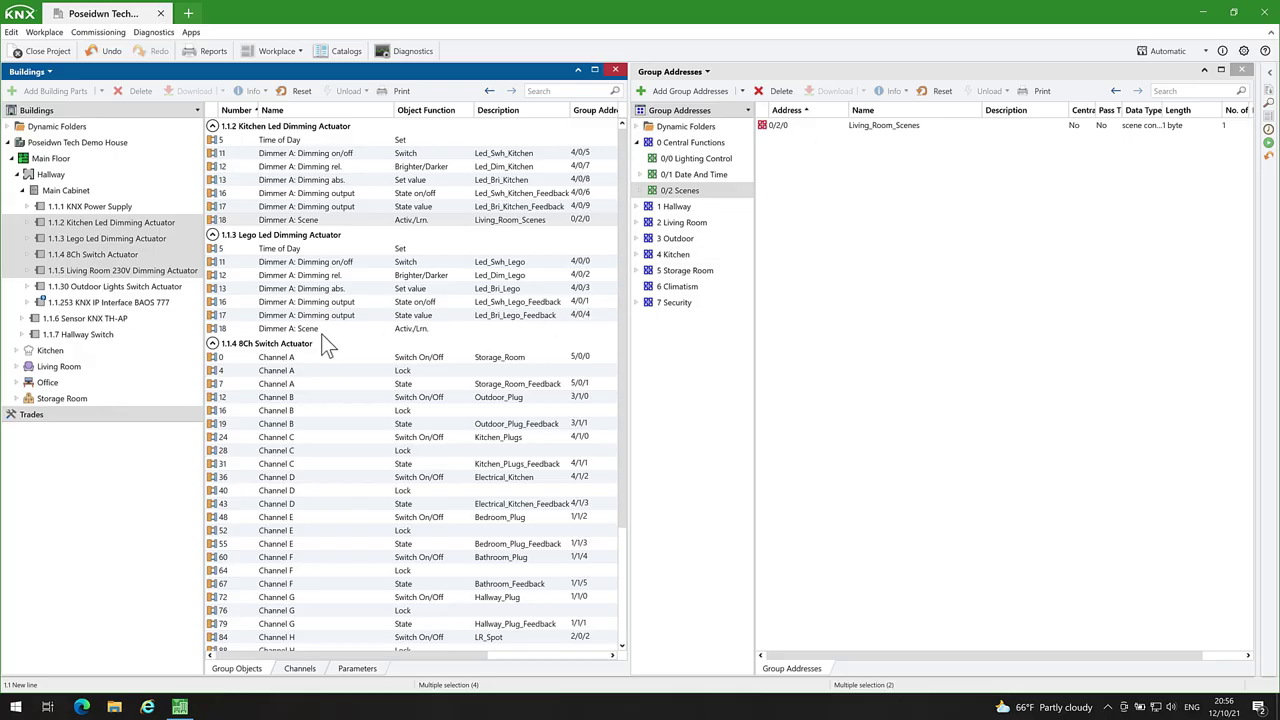
left_click_drag(322, 334, 825, 130)
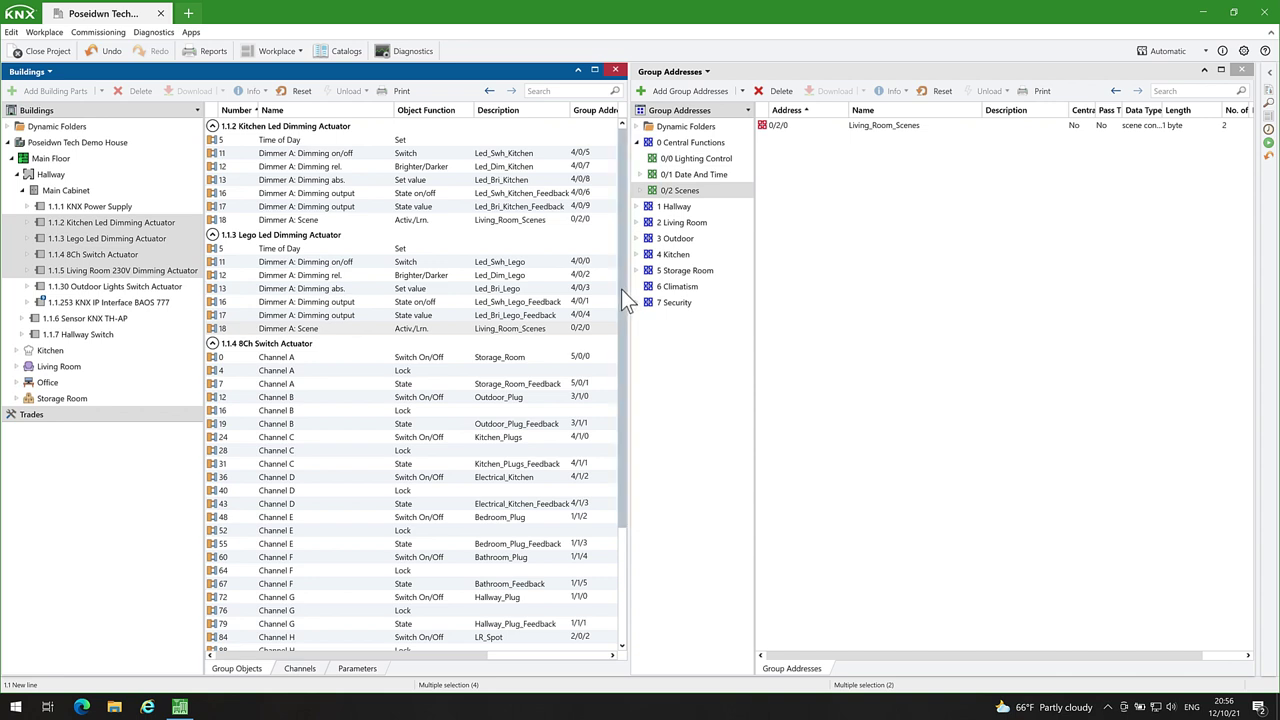
Step: Link the 8Ch Switch Actuator's Channel H Scene and the living room dimmer's Scene object to Living_Room_Scenes, and close the Group Addresses view
left_click_drag(621, 286, 632, 416)
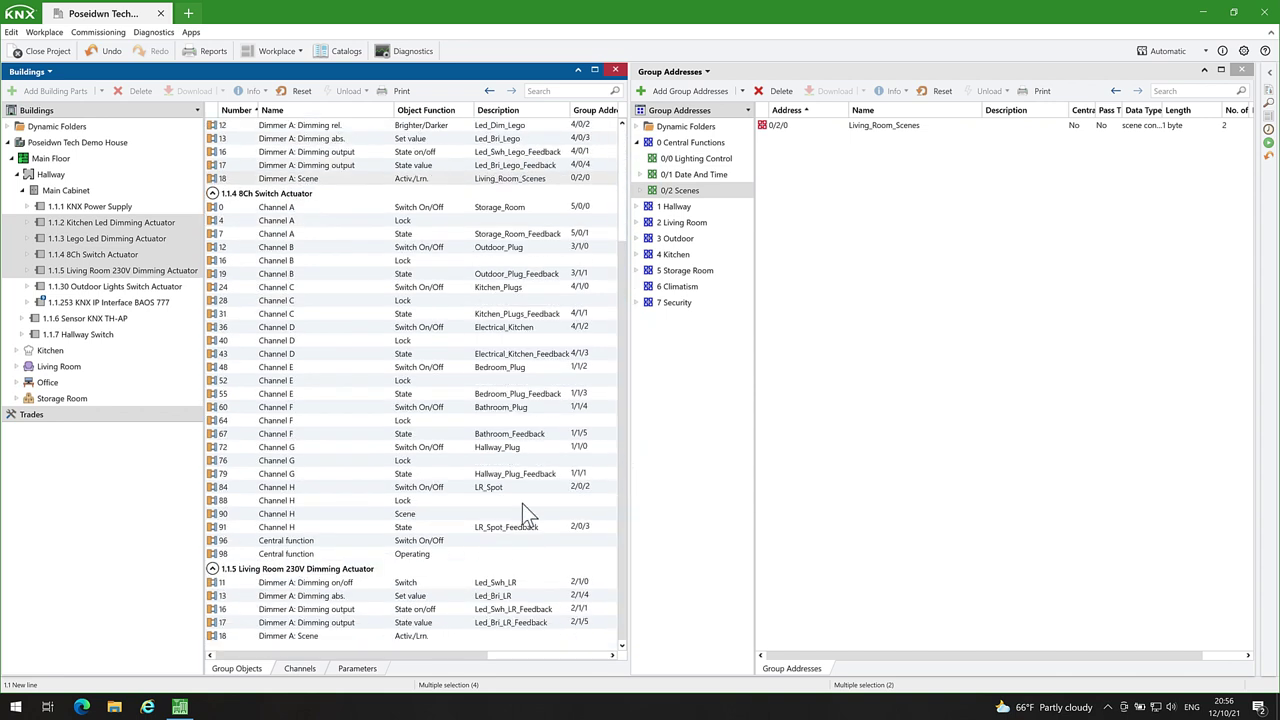
left_click(406, 515)
left_click_drag(407, 517, 836, 139)
left_click_drag(808, 186, 808, 187)
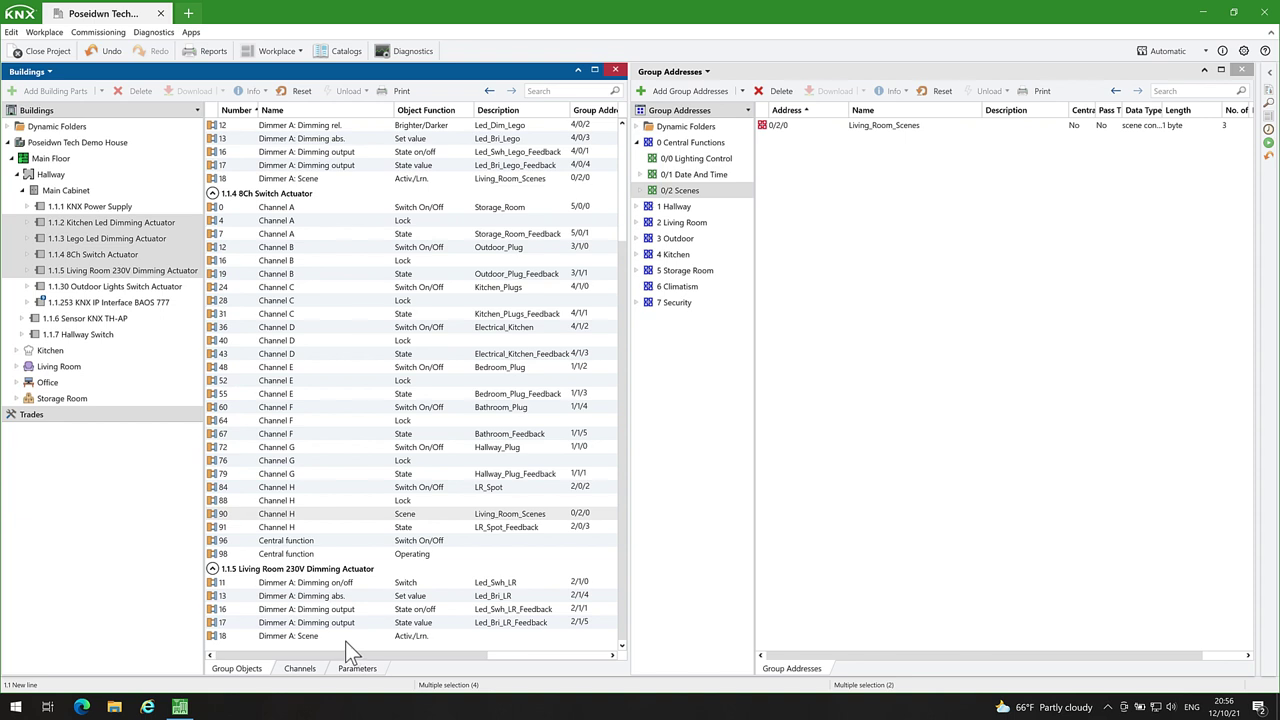
left_click_drag(329, 638, 917, 130)
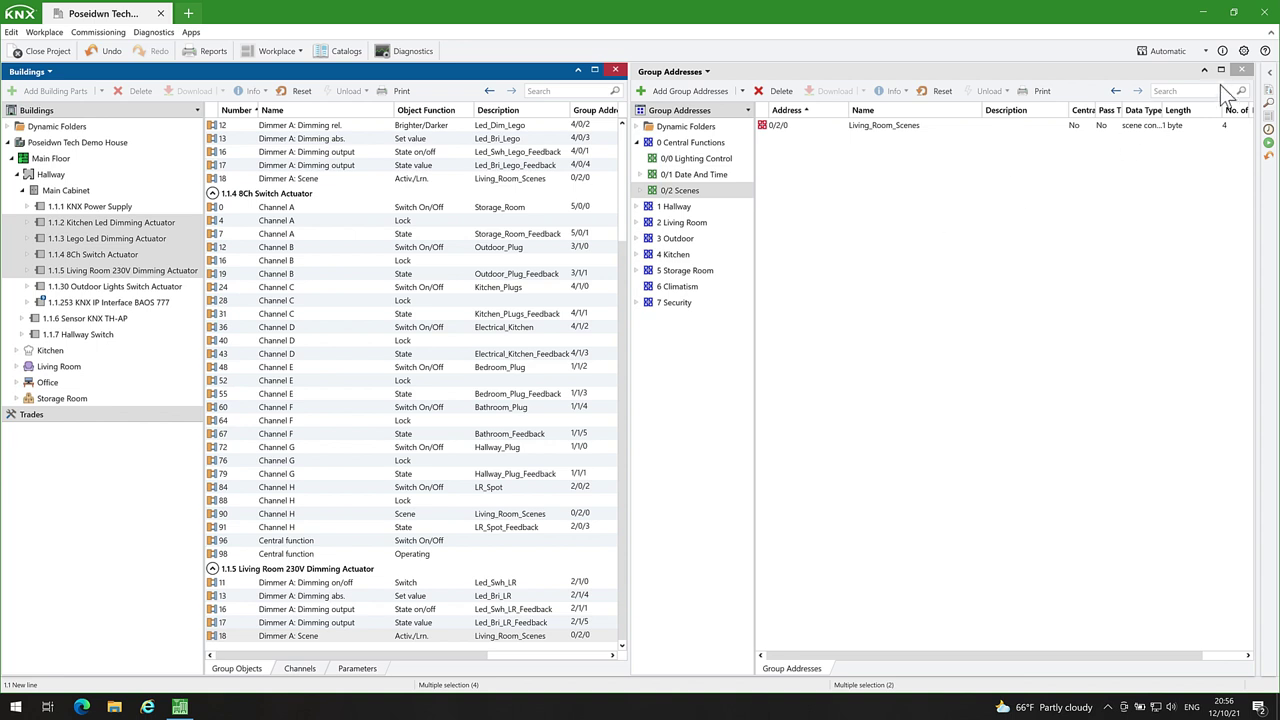
left_click(1241, 71)
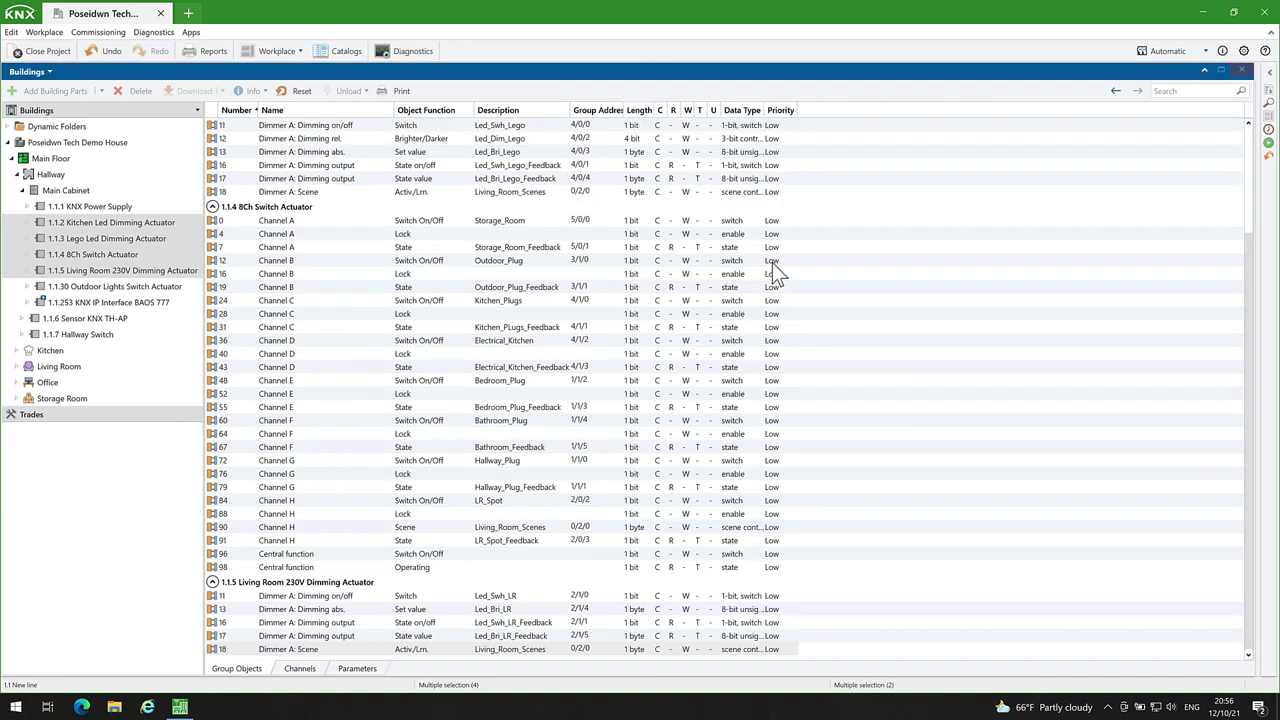
Step: List all devices of the Poseidwn Tech Demo House and set the bus connection to the Freedompro - Easykon for KNX interface
left_click(63, 147)
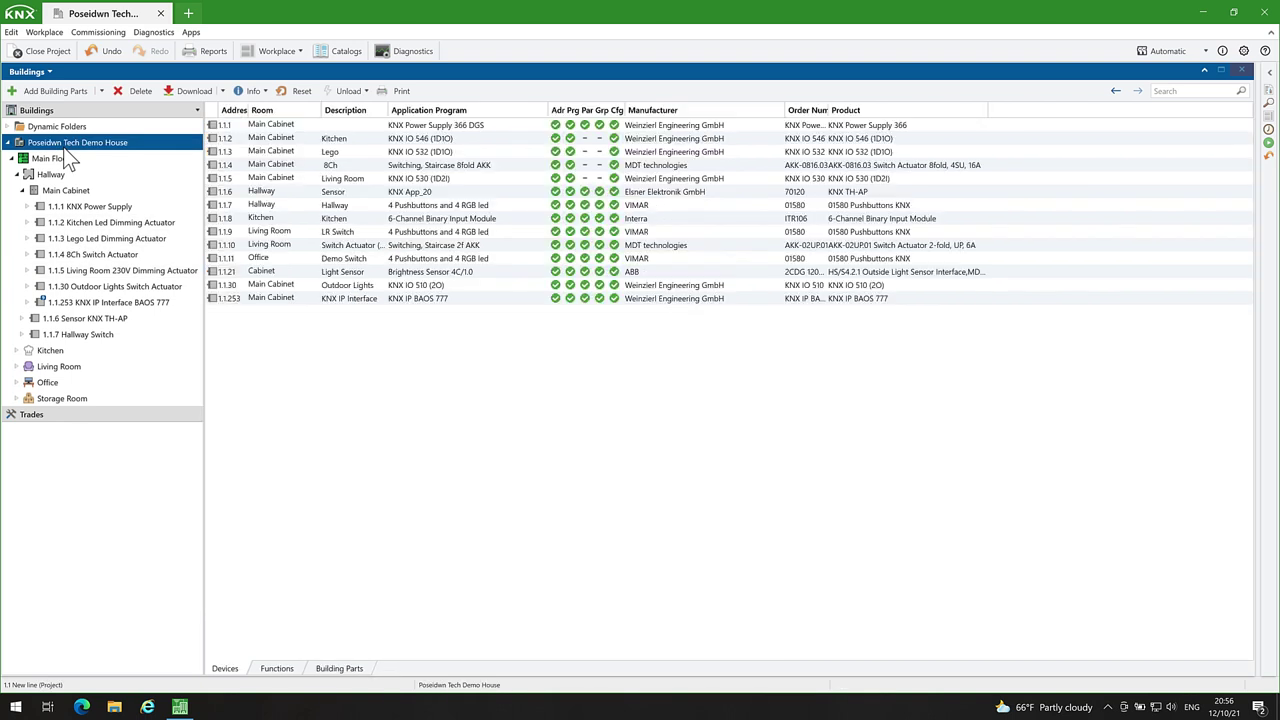
left_click(510, 138)
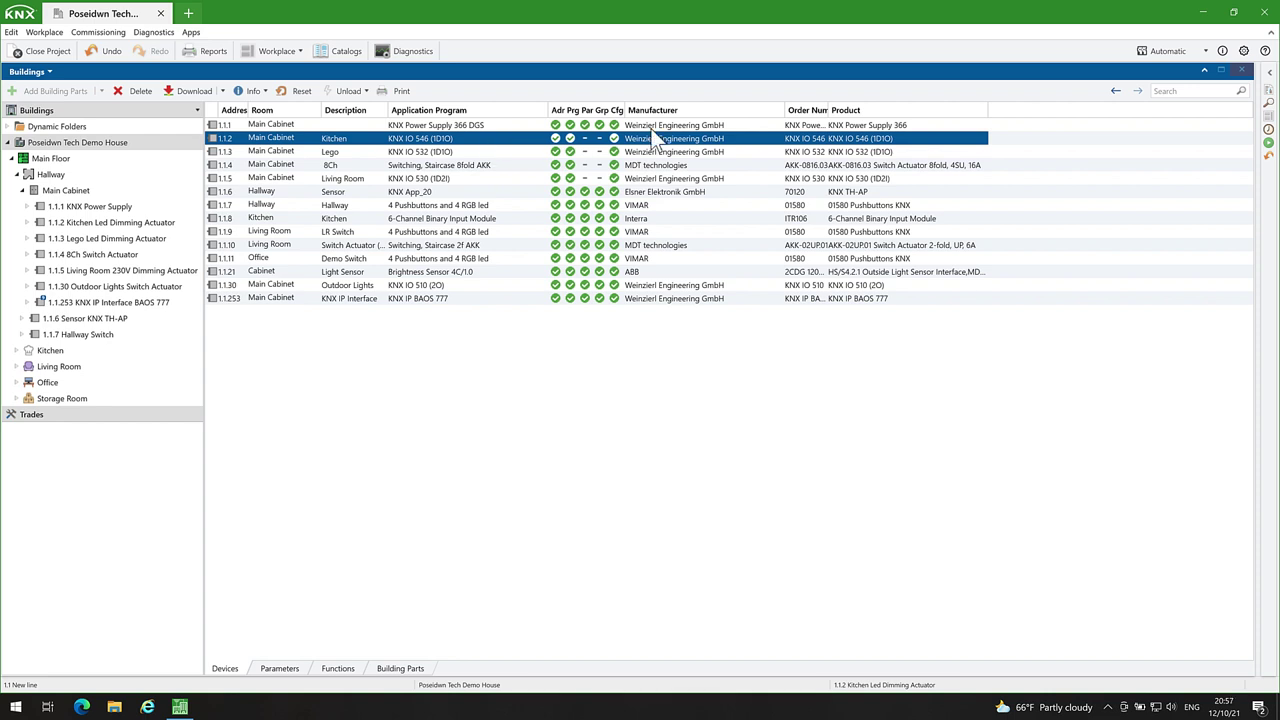
left_click(1196, 54)
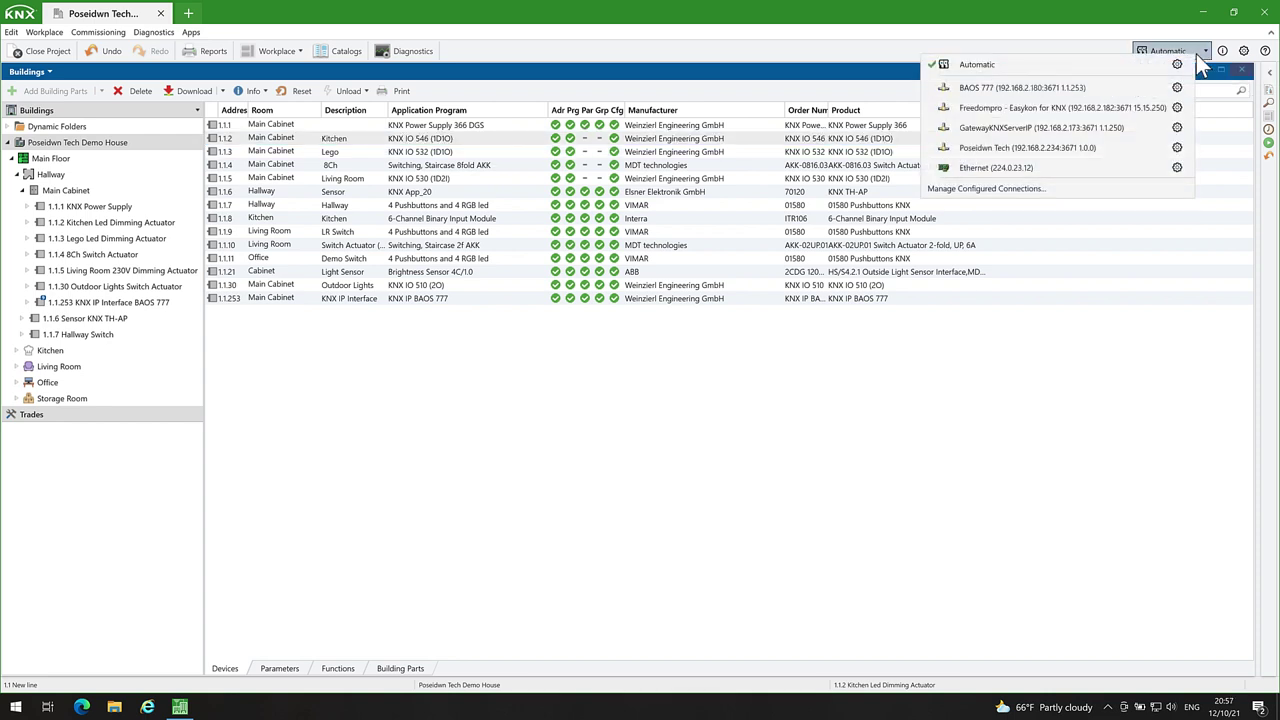
left_click(1108, 106)
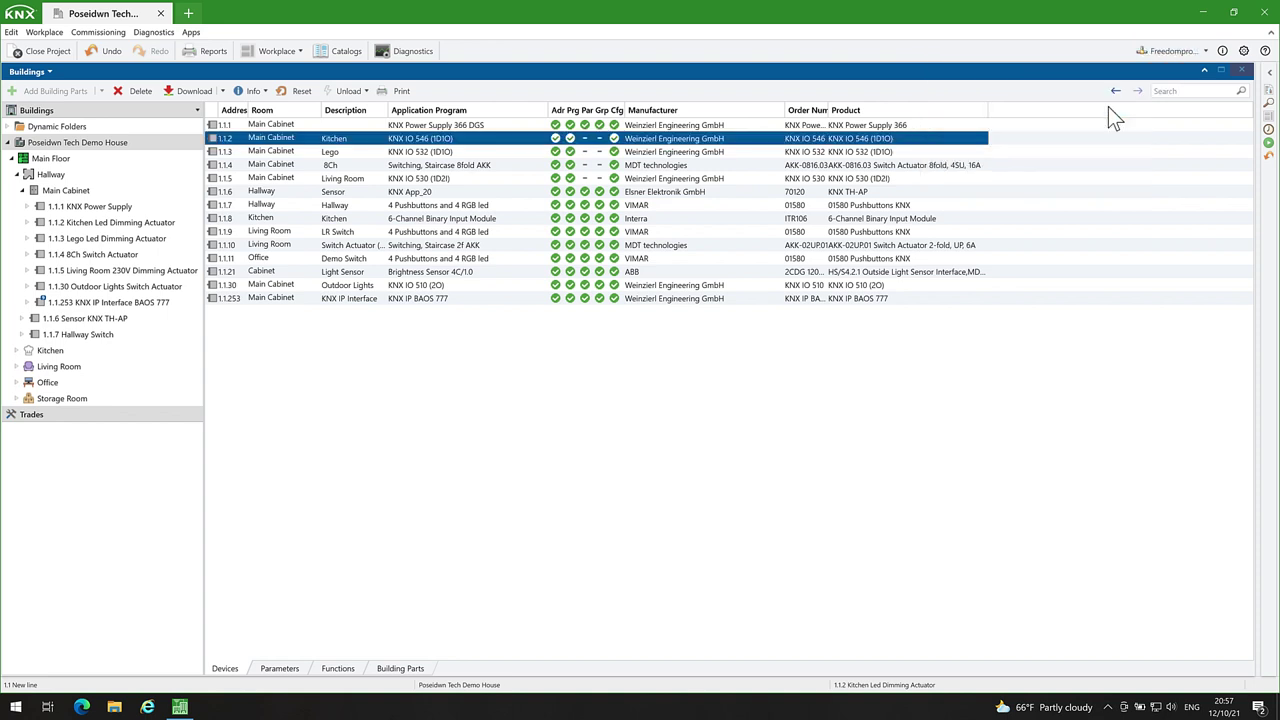
Step: Start a partial download to the 1.1.2 Kitchen Led Dimming Actuator and show the pending operations
right_click(508, 137)
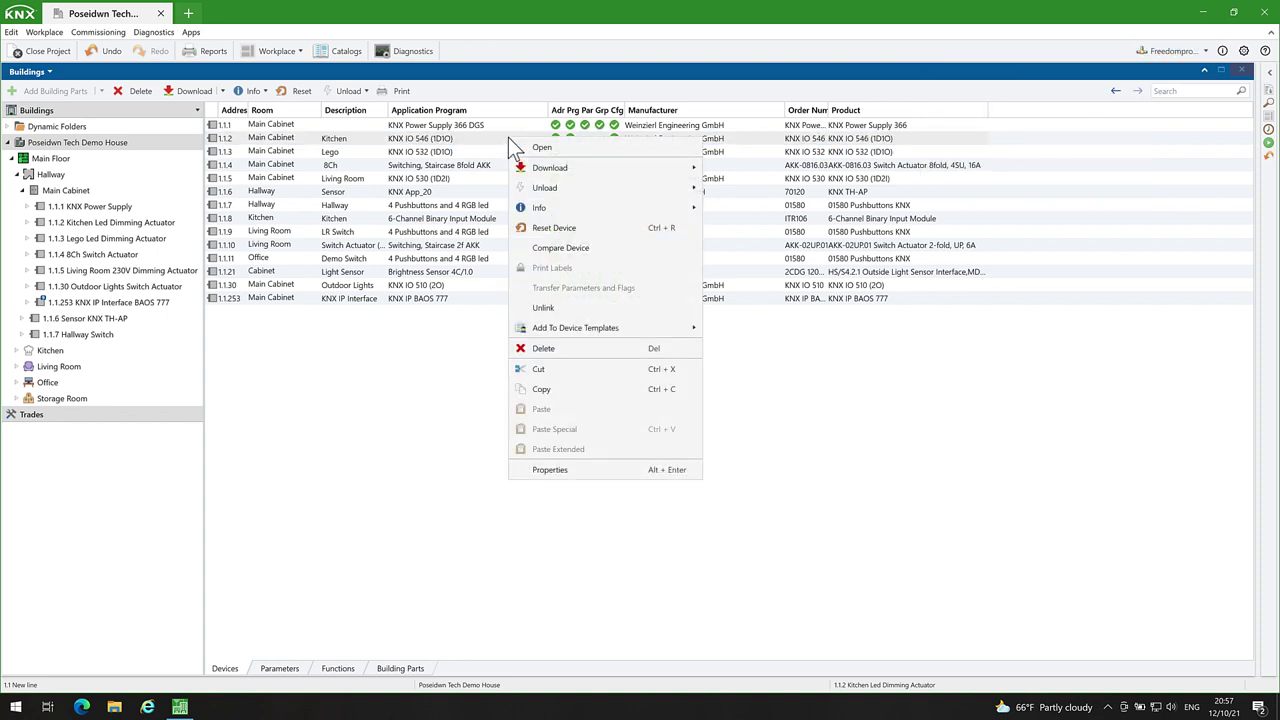
mouse_move(614, 168)
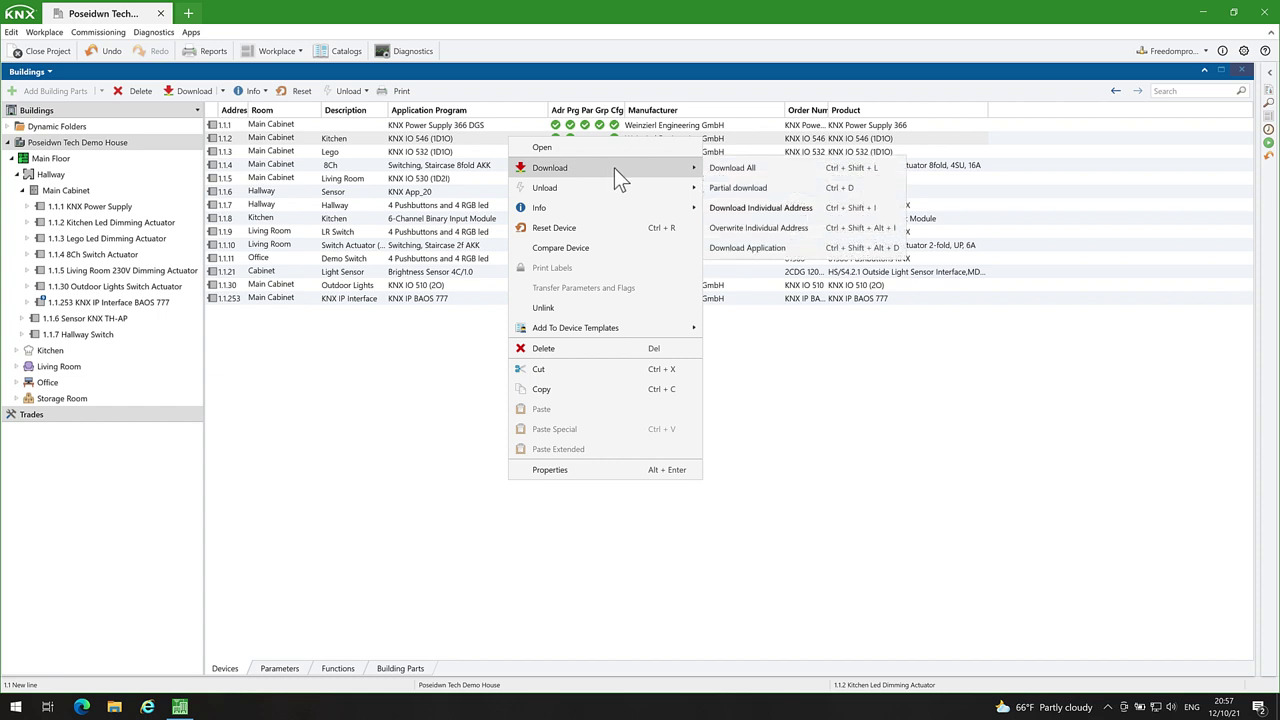
left_click(753, 189)
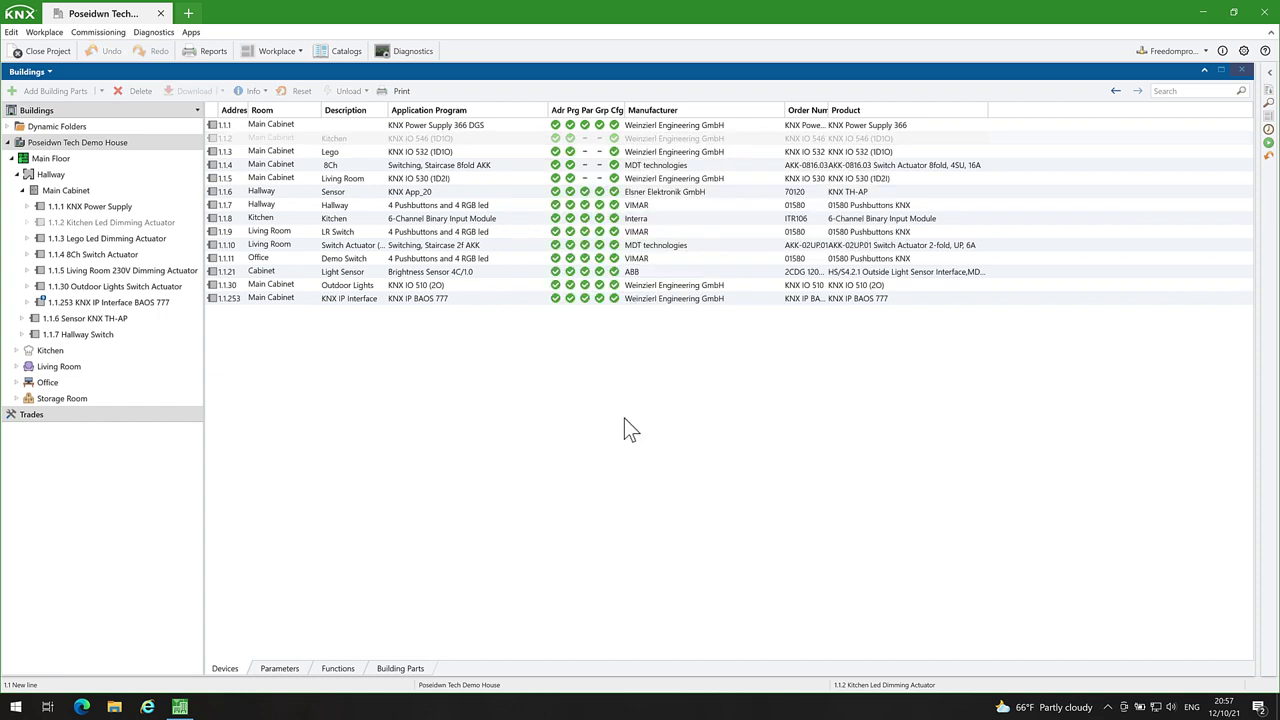
left_click(1268, 78)
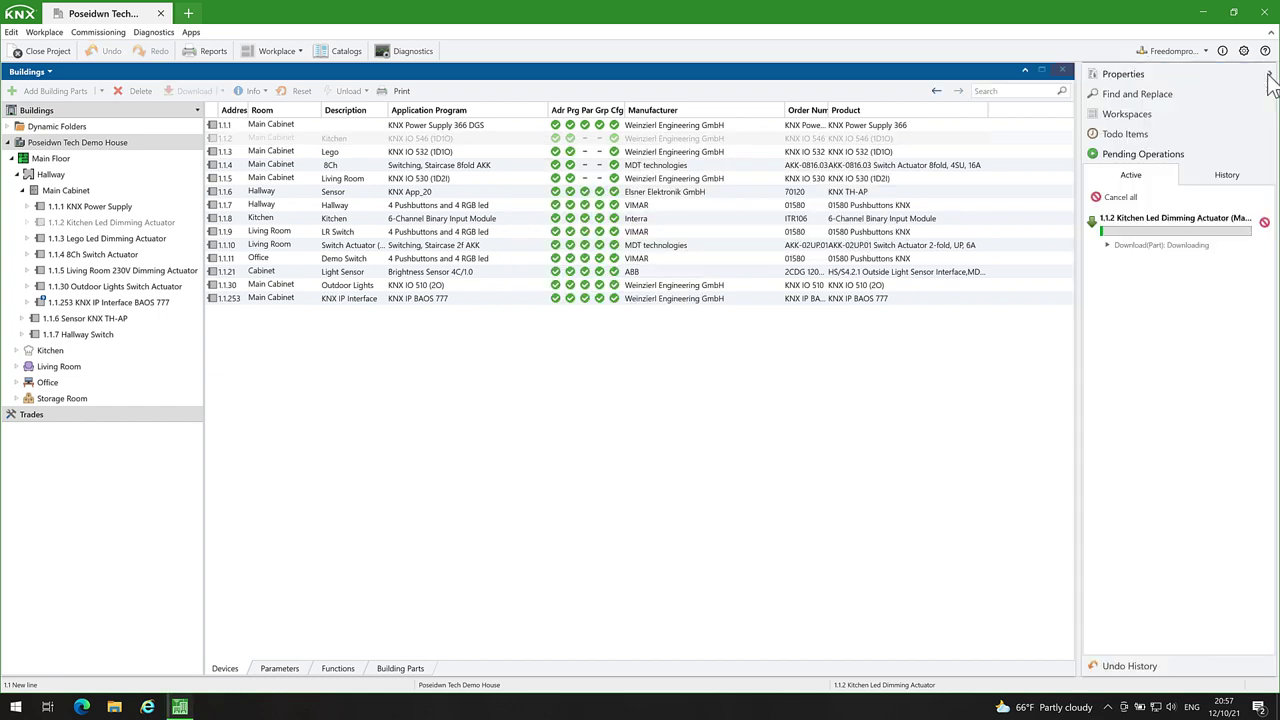
Step: Queue a partial download to the 1.1.3 Lego Led Dimming Actuator
left_click(537, 154)
right_click(537, 154)
mouse_move(609, 184)
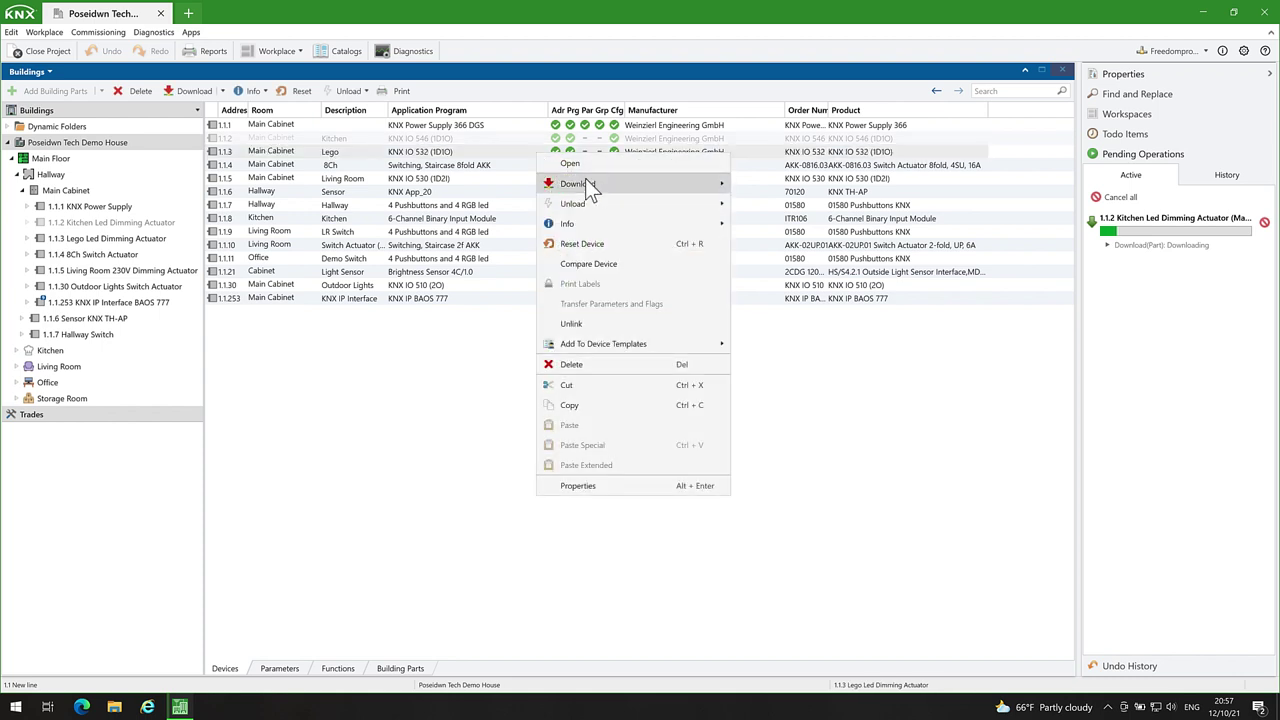
left_click(754, 203)
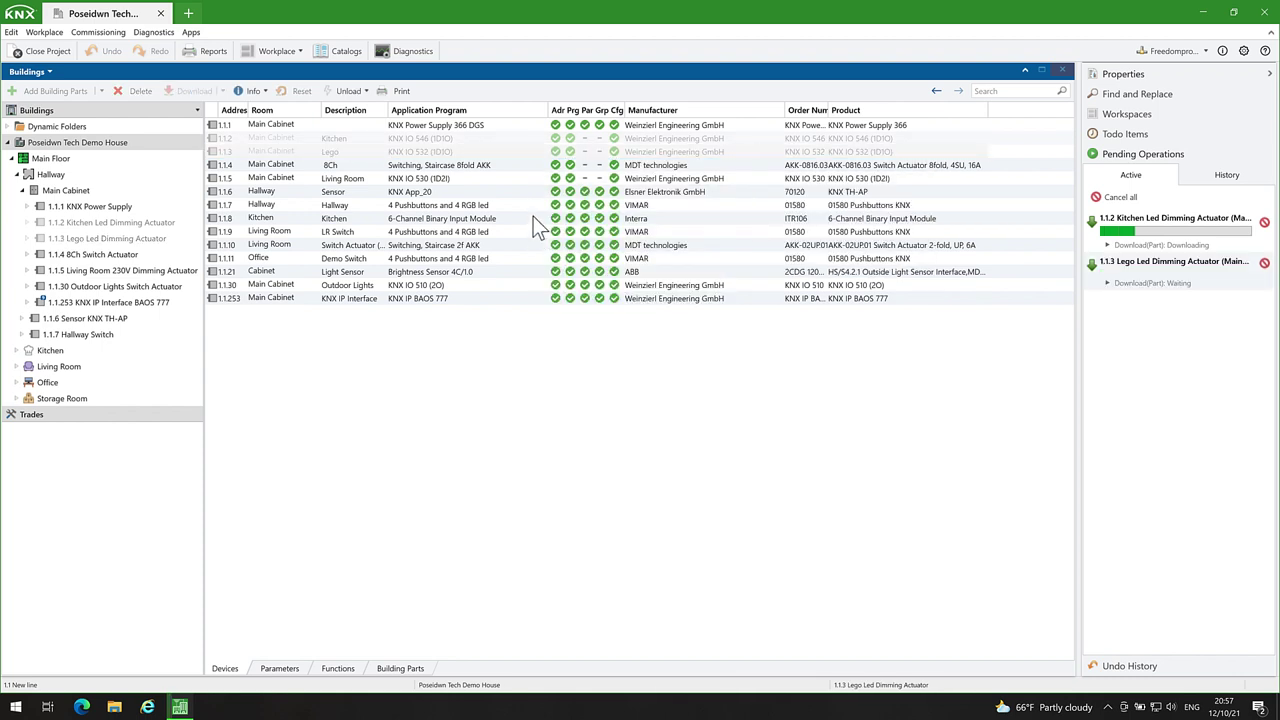
Step: Queue a partial download to the 1.1.4 8Ch Switch Actuator
left_click(540, 164)
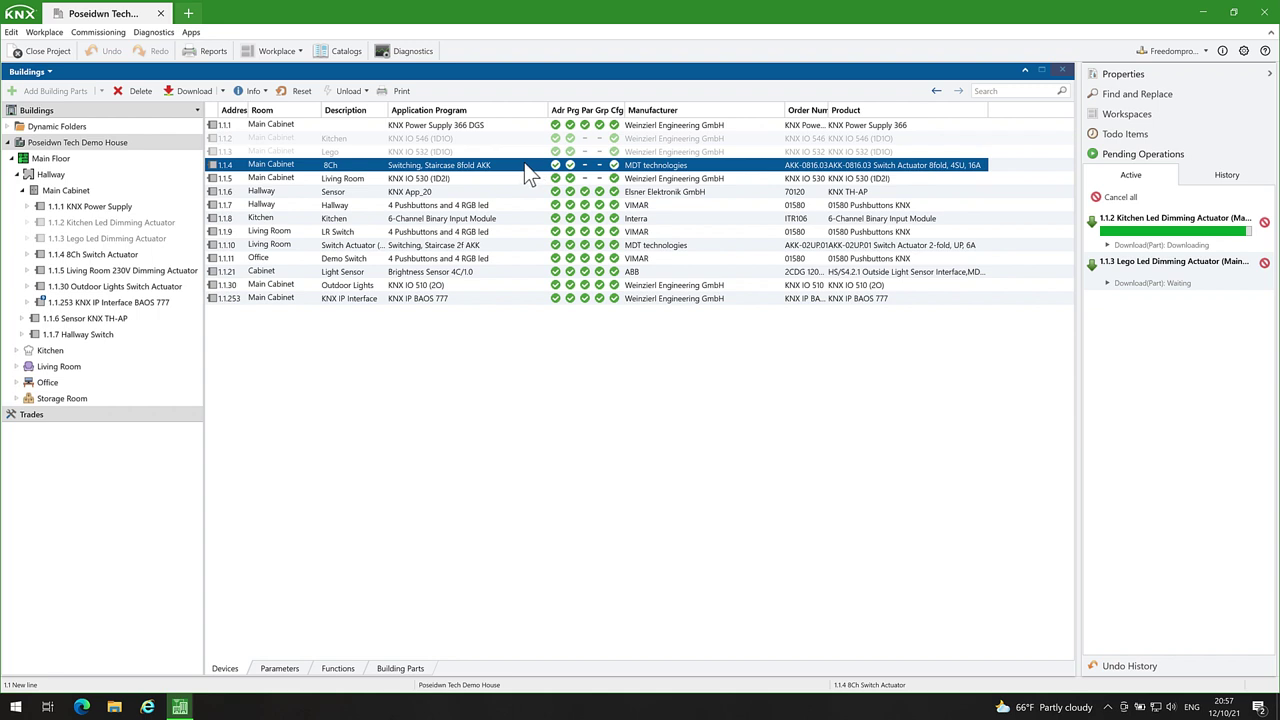
right_click(526, 166)
mouse_move(639, 193)
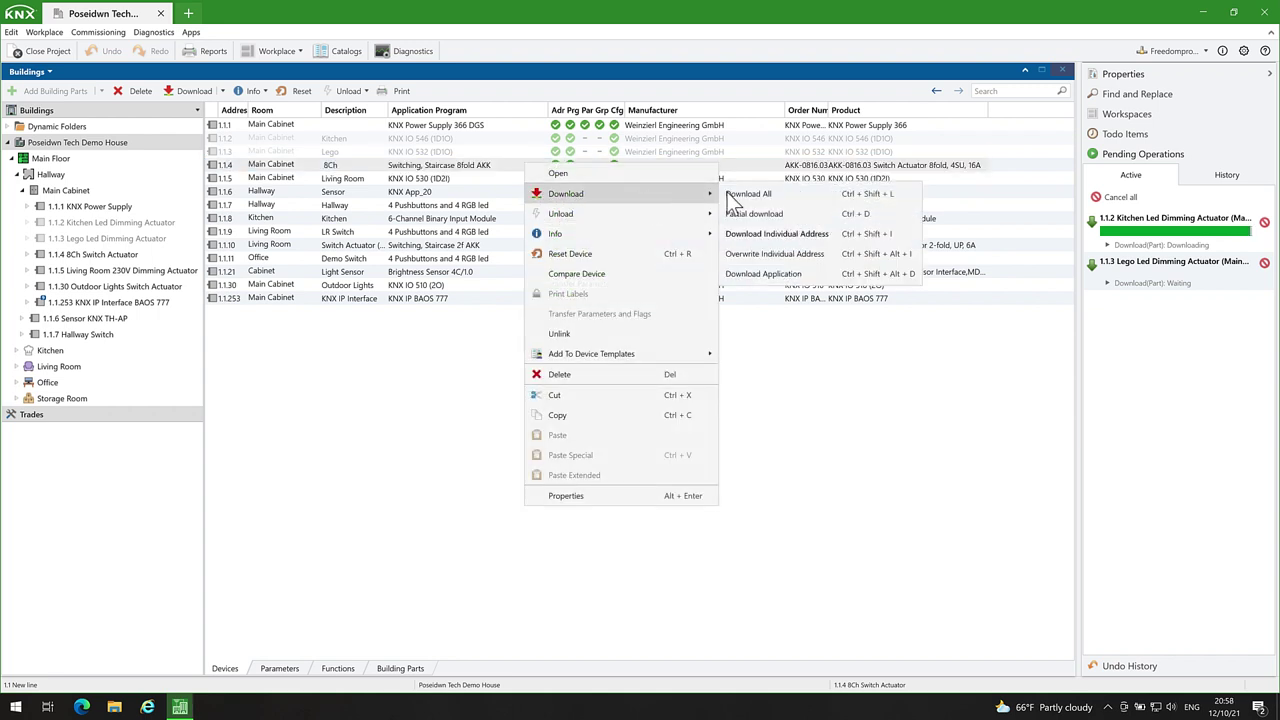
left_click(777, 211)
Step: Run a partial download to the 1.1.5 Living Room 230V Dimming Actuator, and clear the history of completed operations
left_click(512, 178)
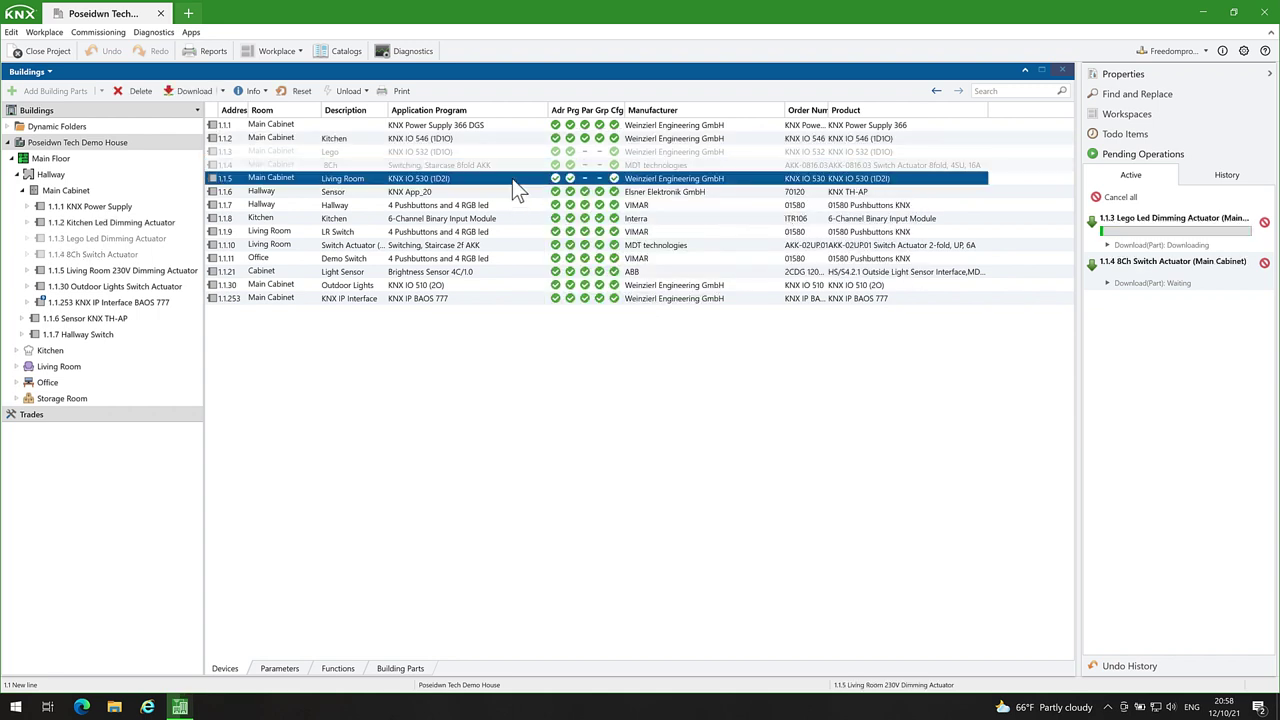
right_click(512, 178)
mouse_move(570, 211)
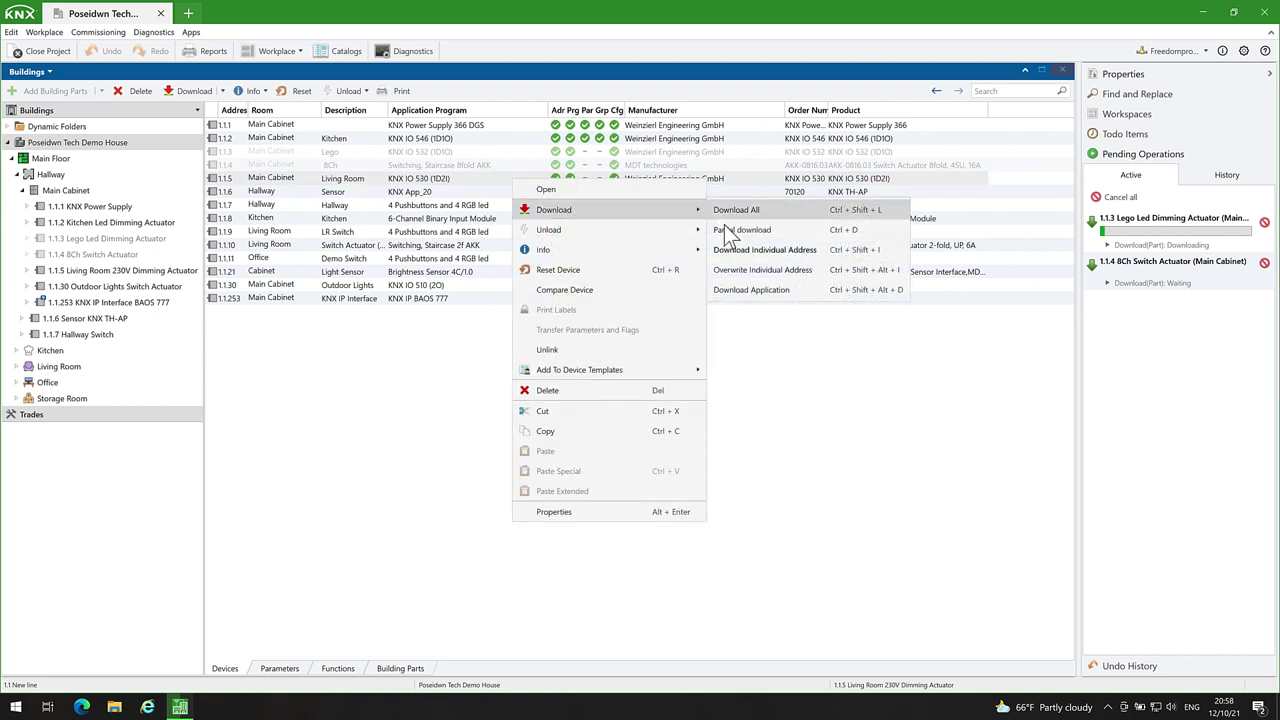
left_click(728, 229)
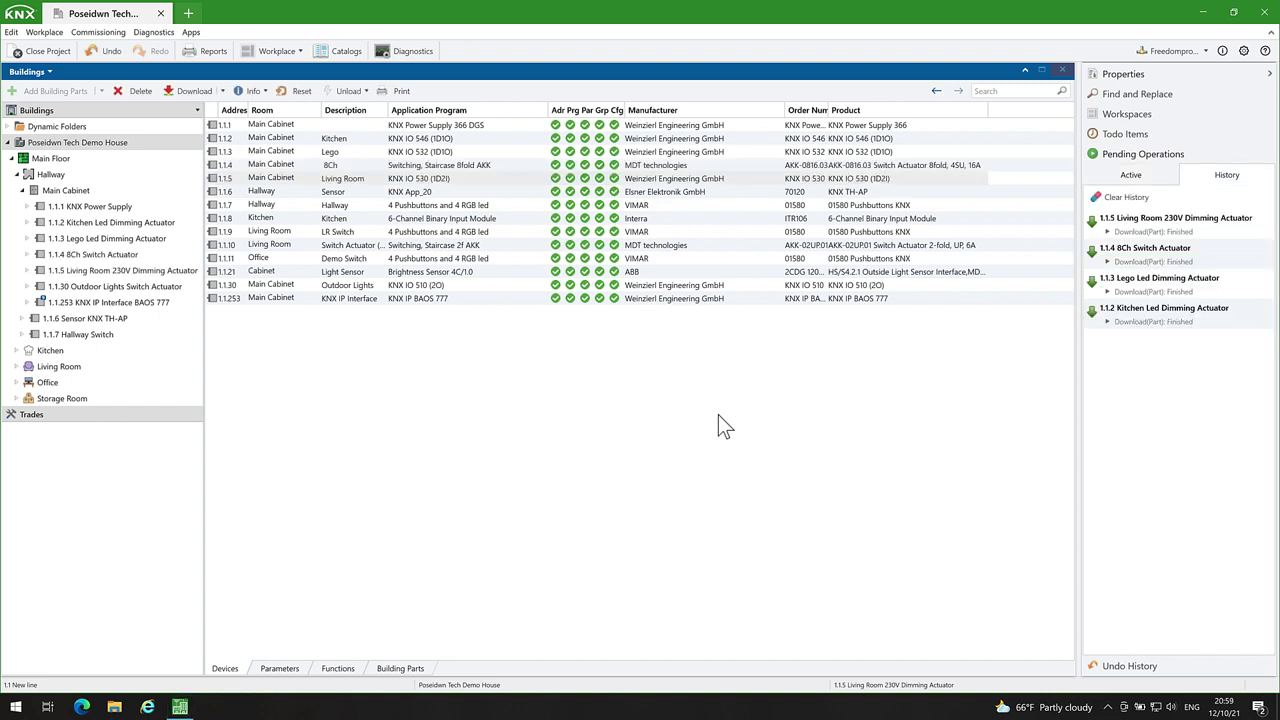
left_click(1121, 199)
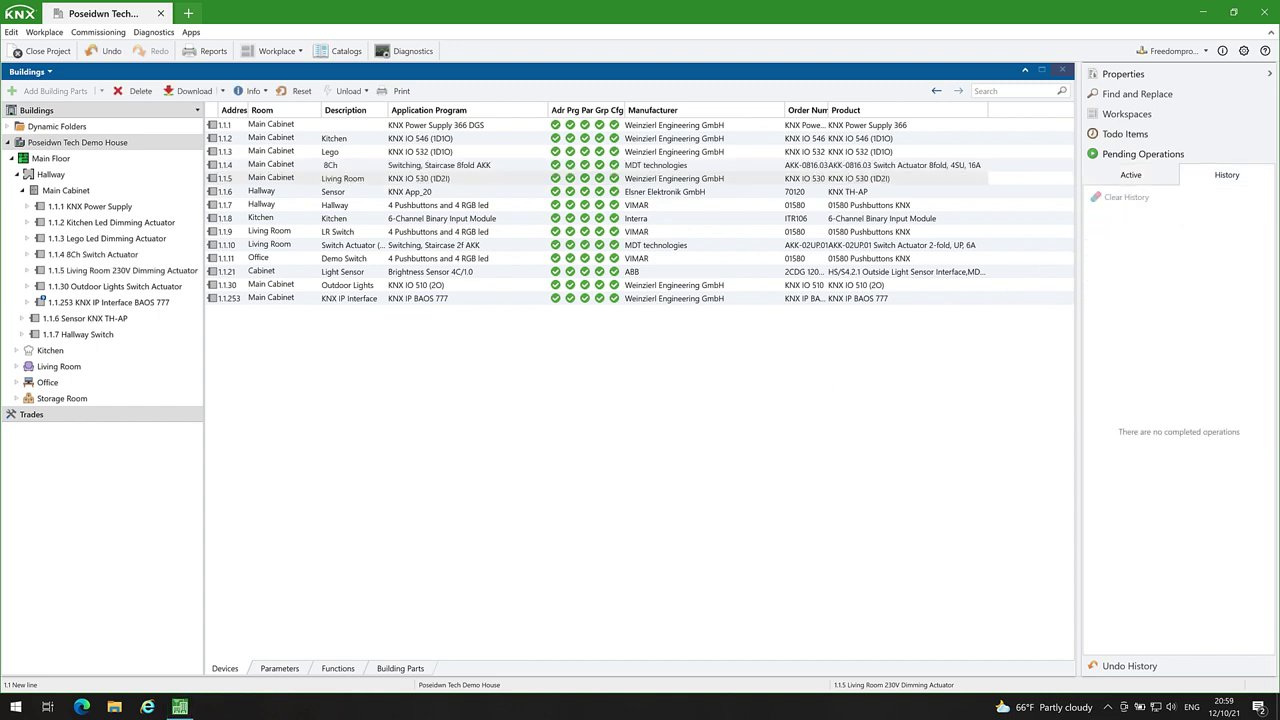
left_click(1269, 73)
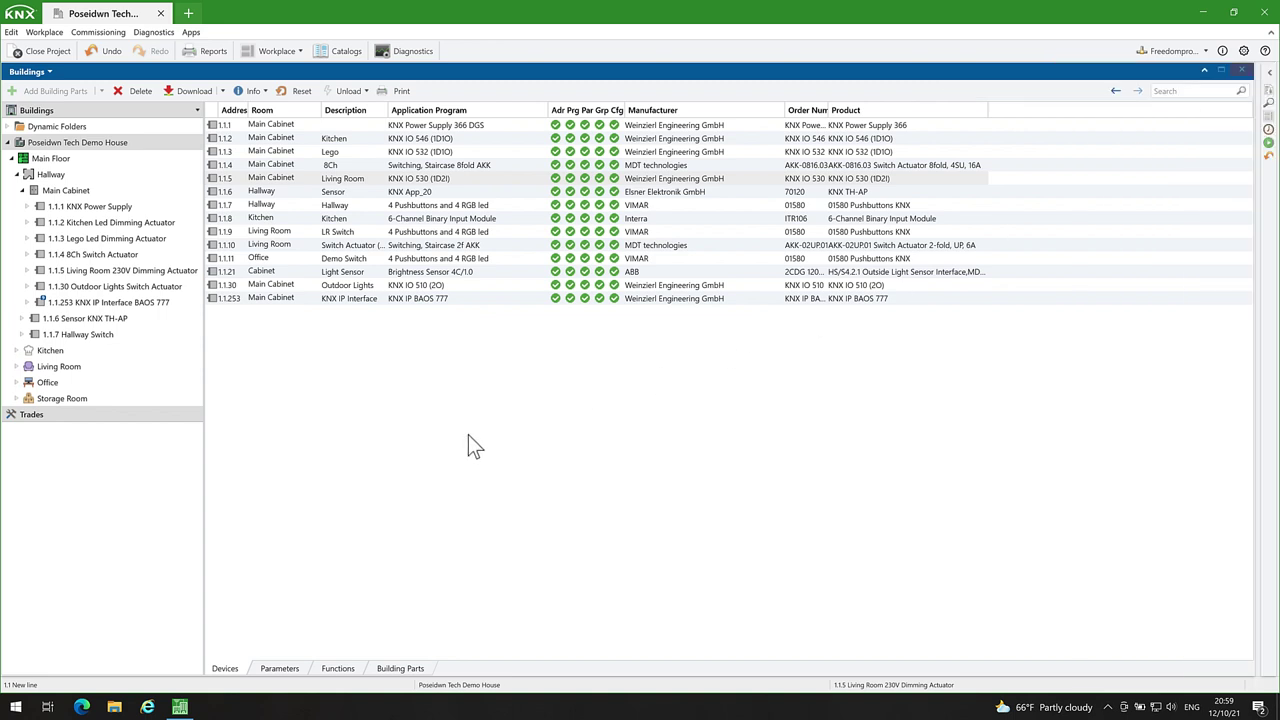
Step: Open the parameters of the 1.1.11 Demo Switch 01580 Pushbuttons KNX in the Office
left_click(16, 174)
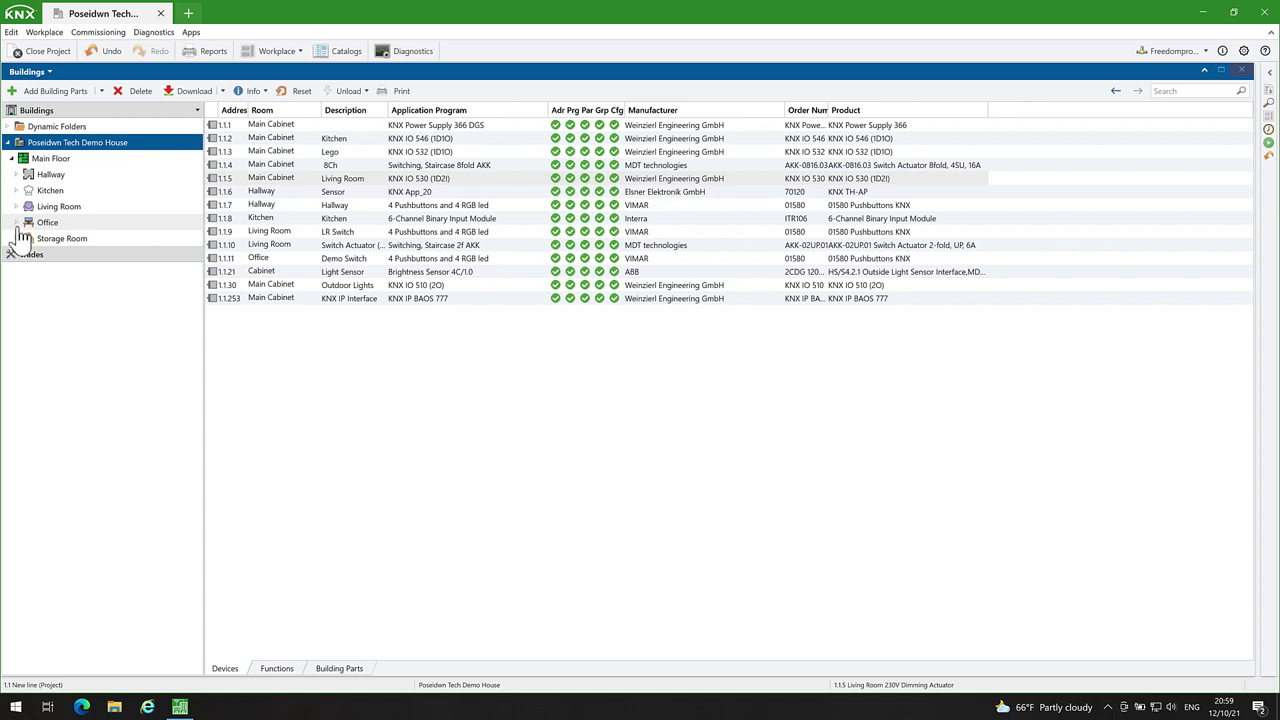
left_click(16, 223)
left_click(82, 240)
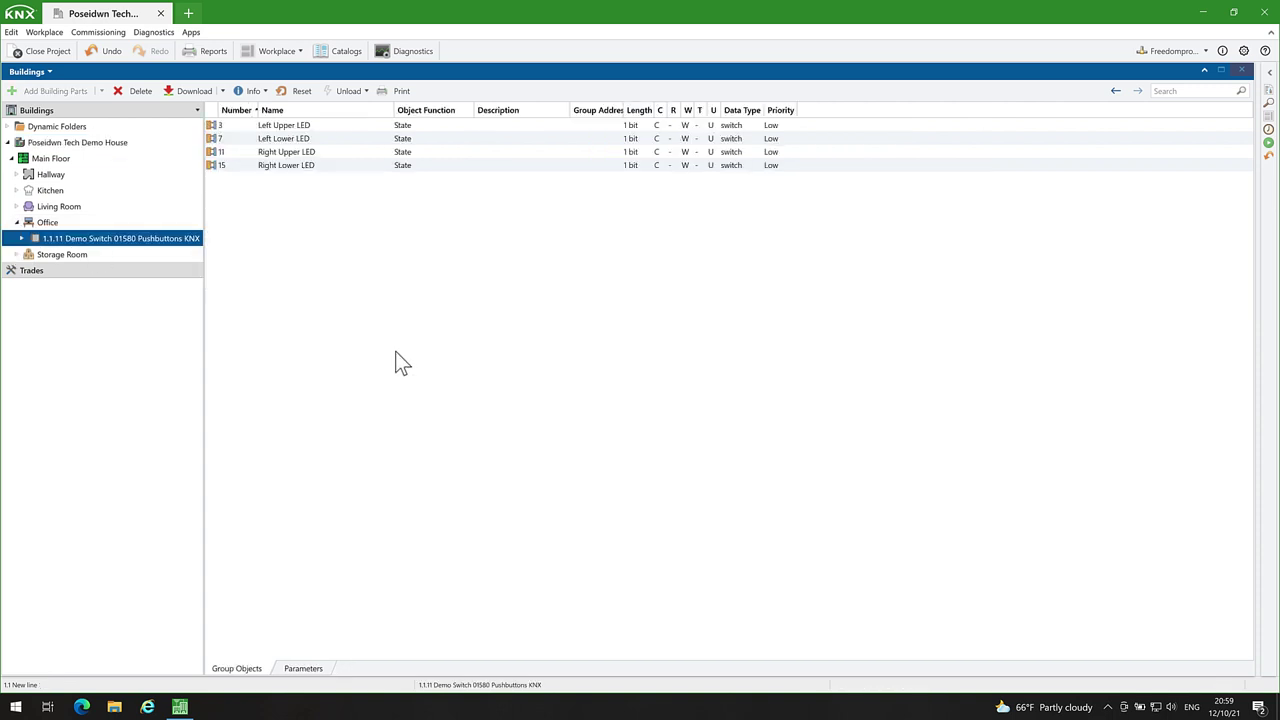
left_click(303, 668)
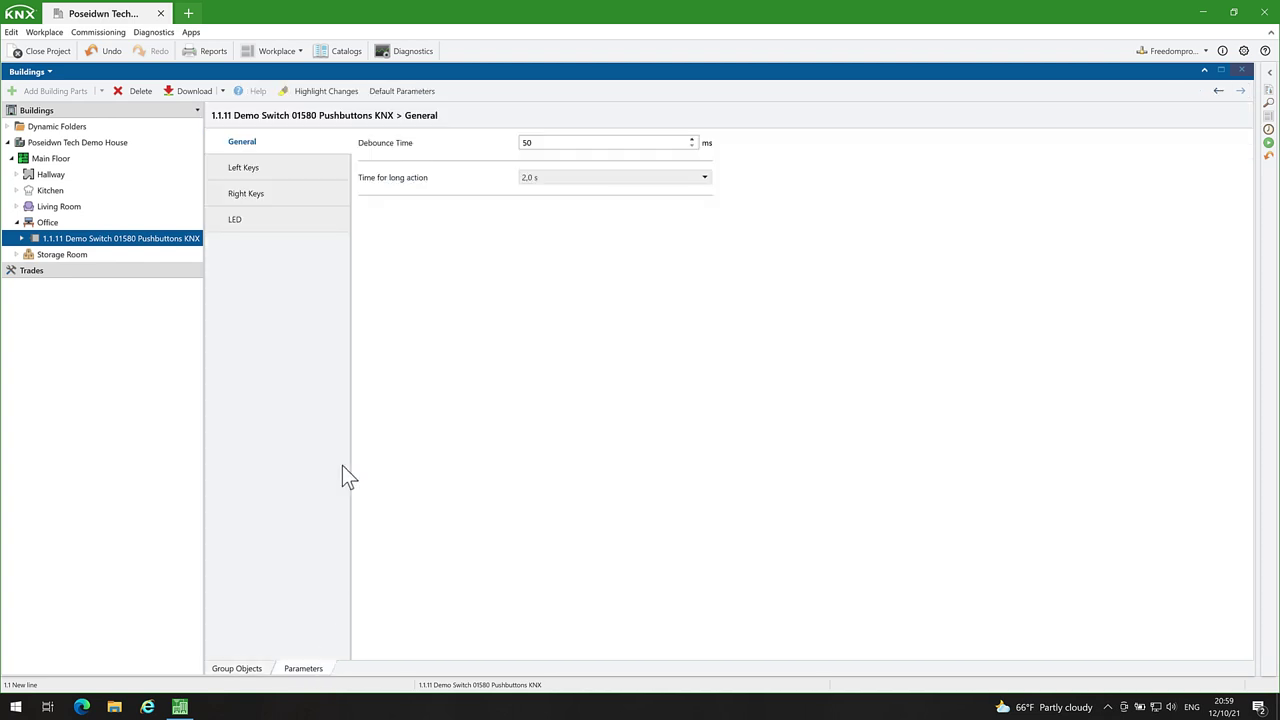
Step: Set the demo switch's left keys to the basic function Pushbutton and the upper left key's function to Scene
left_click(276, 180)
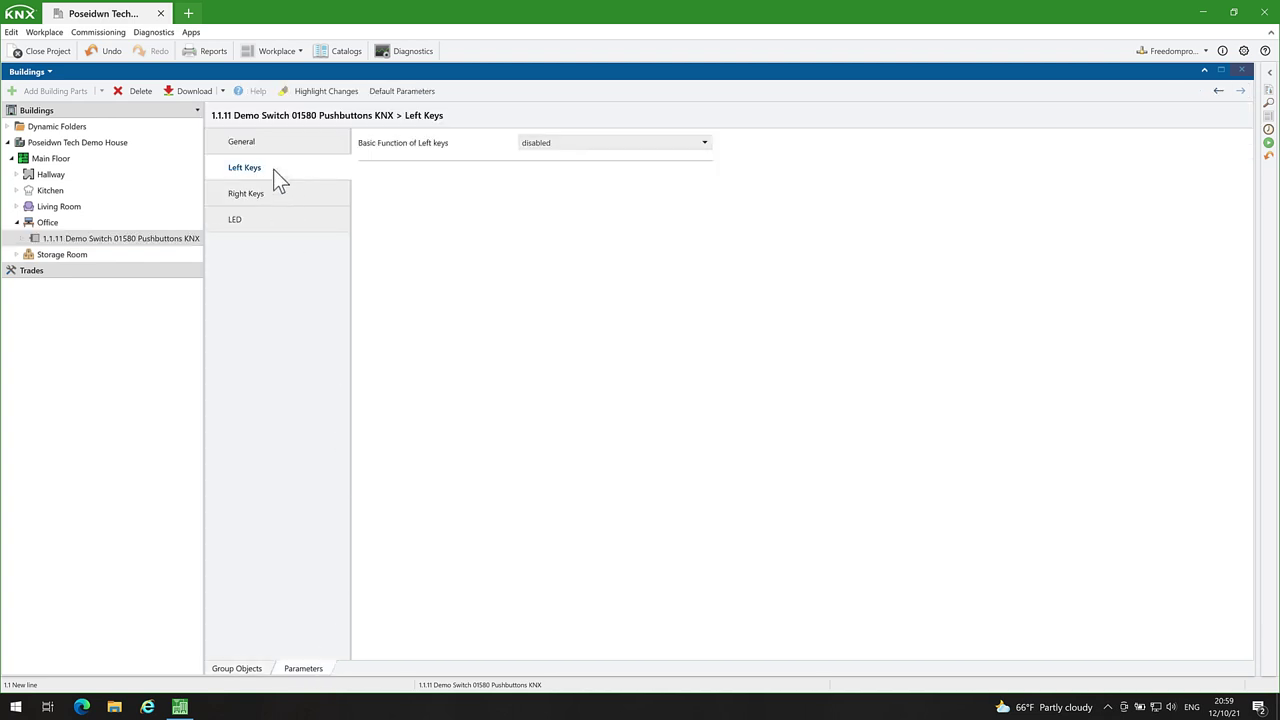
left_click(538, 146)
left_click(544, 167)
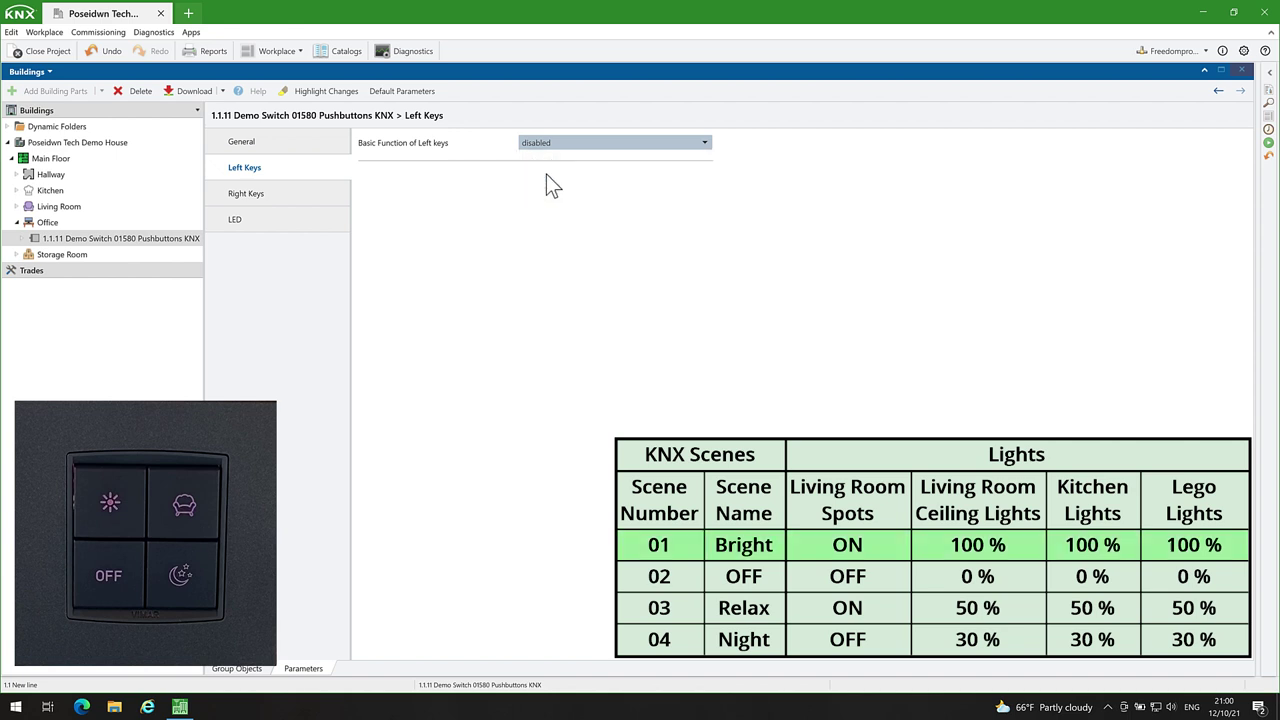
left_click(562, 164)
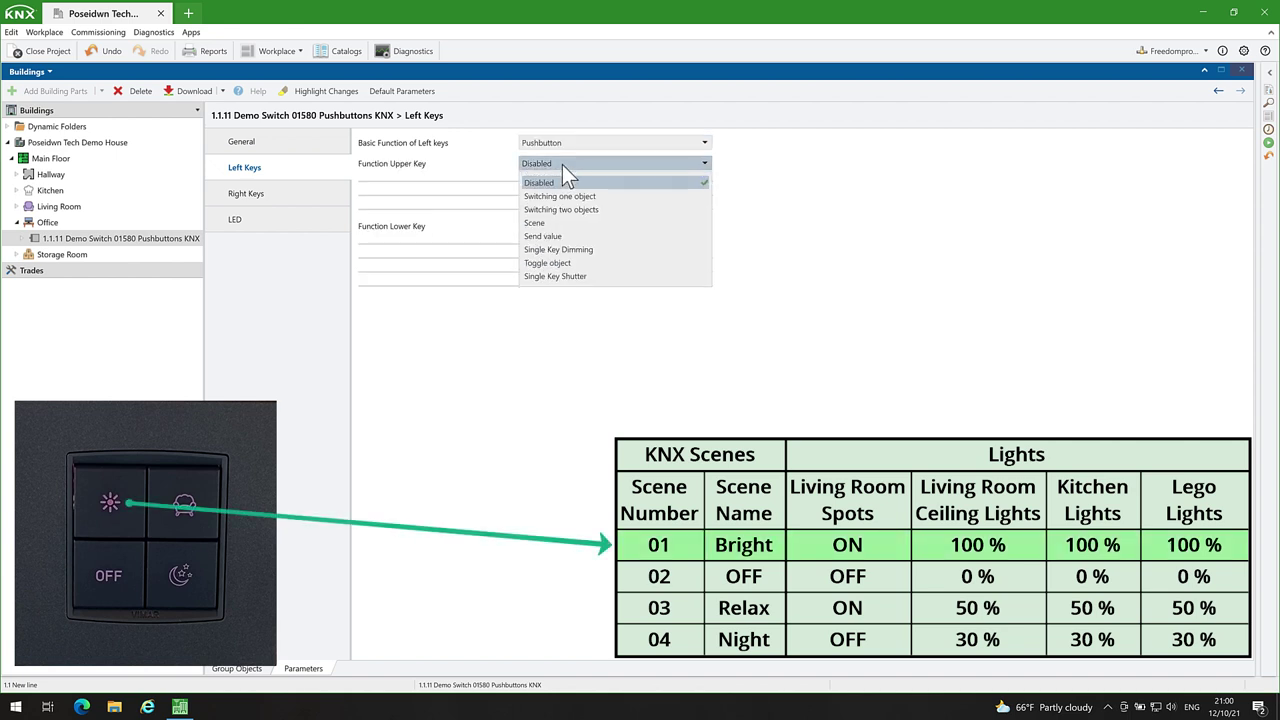
left_click(549, 222)
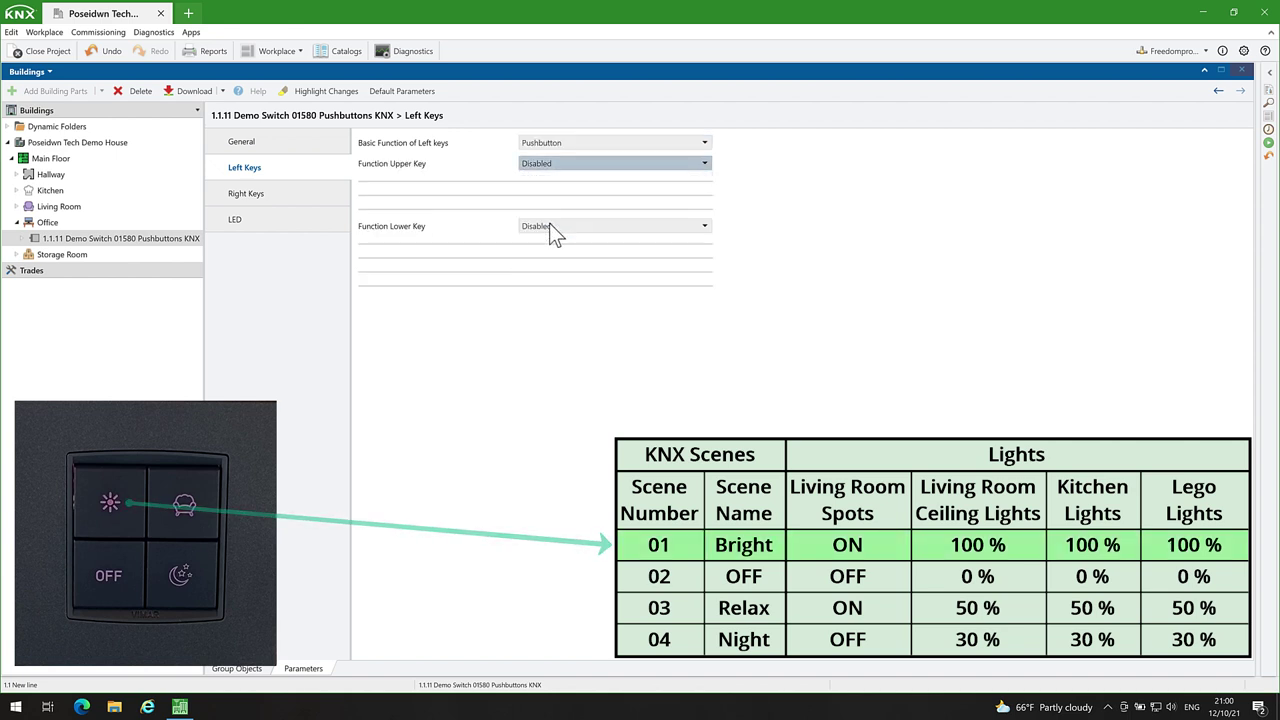
Step: Set the demo switch's lower left key to the Scene function with scene number 2
left_click(567, 238)
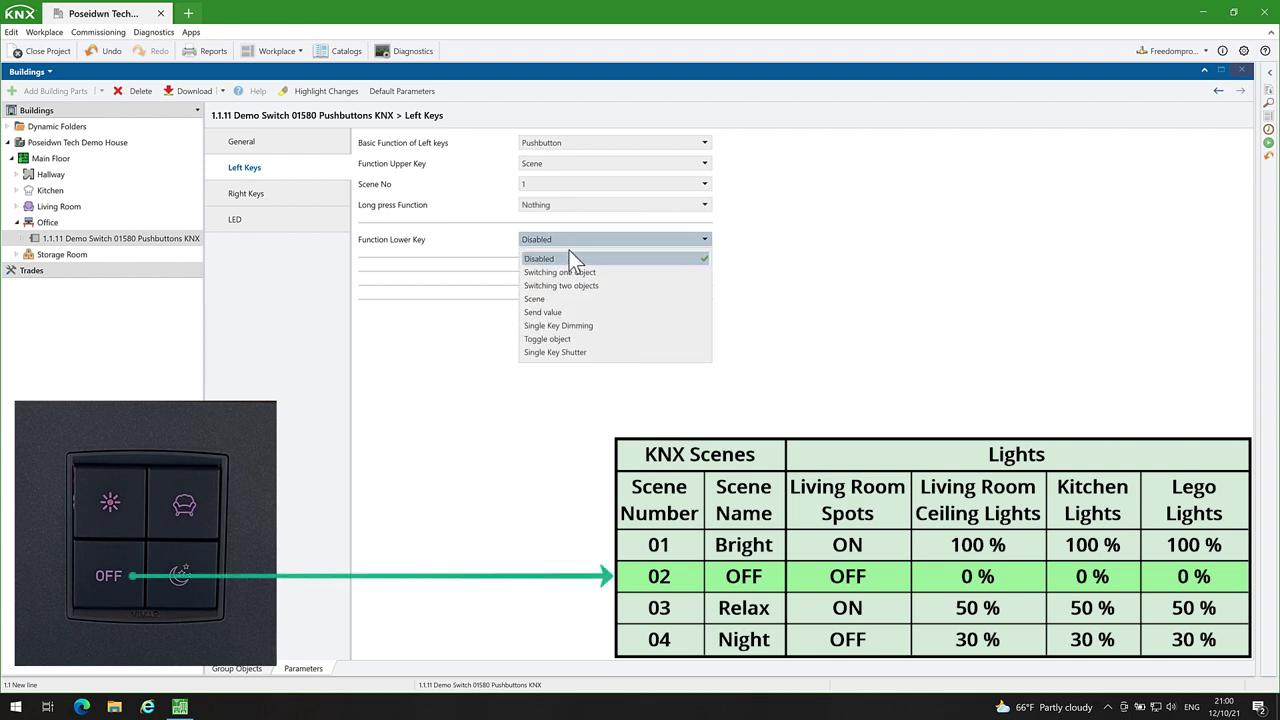
left_click(560, 301)
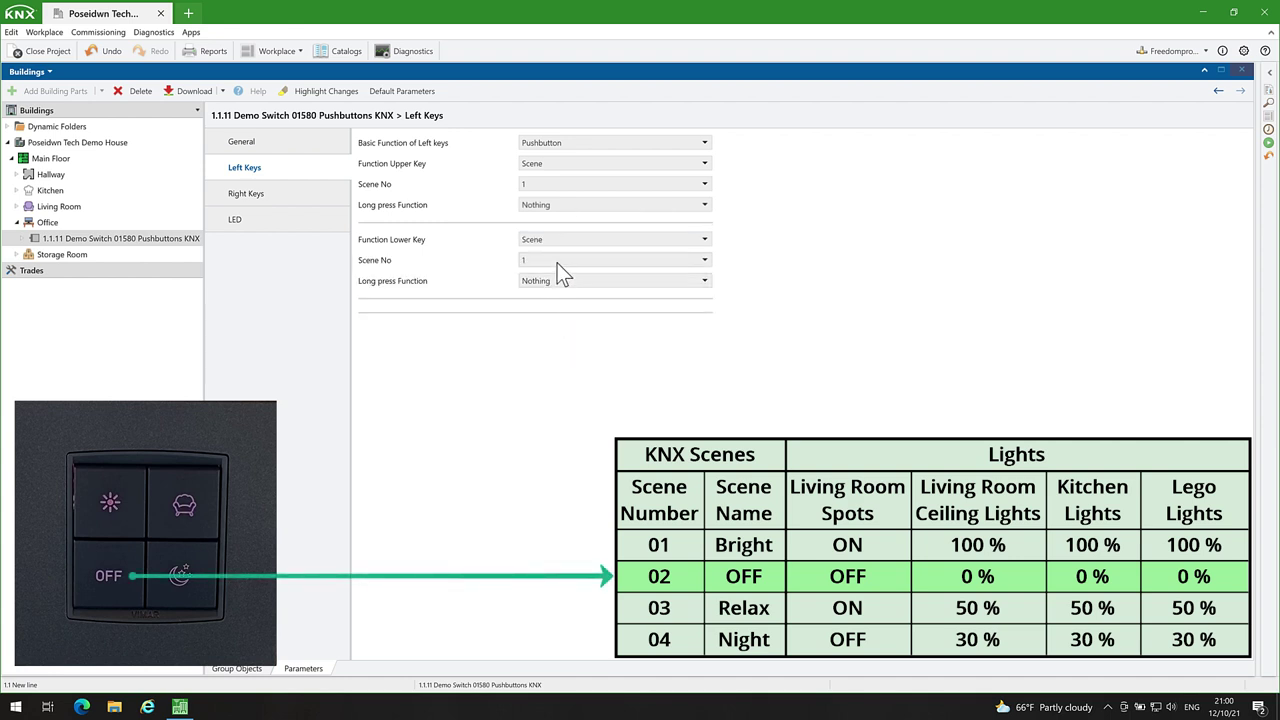
left_click(557, 262)
left_click(554, 292)
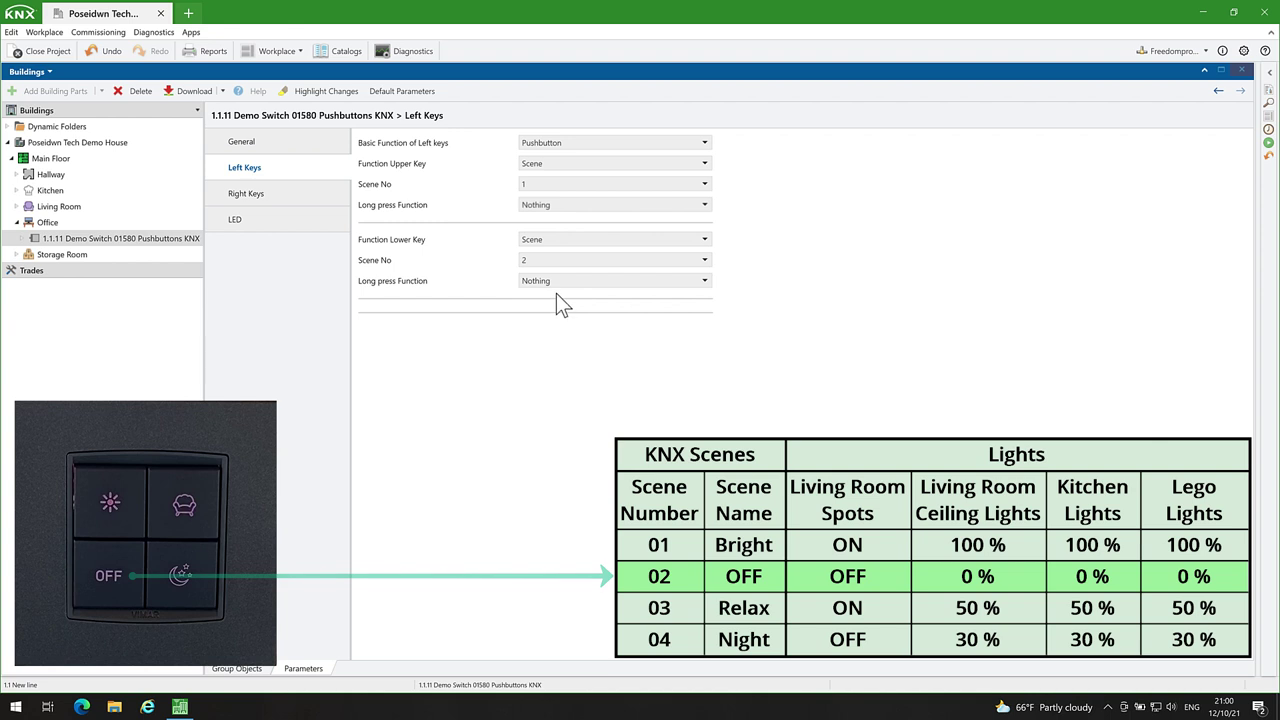
Step: Set the demo switch's right keys to the basic function Pushbutton and the upper right key to Scene number 3
left_click(267, 193)
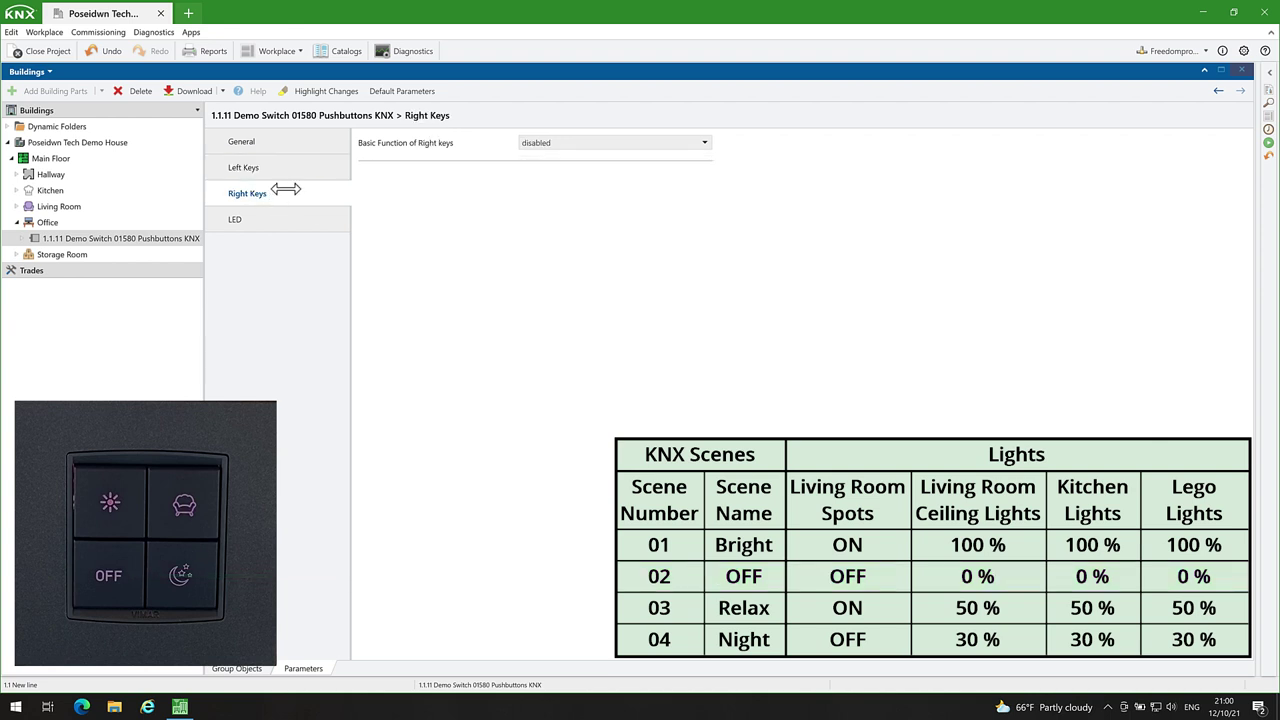
left_click(553, 142)
left_click(559, 175)
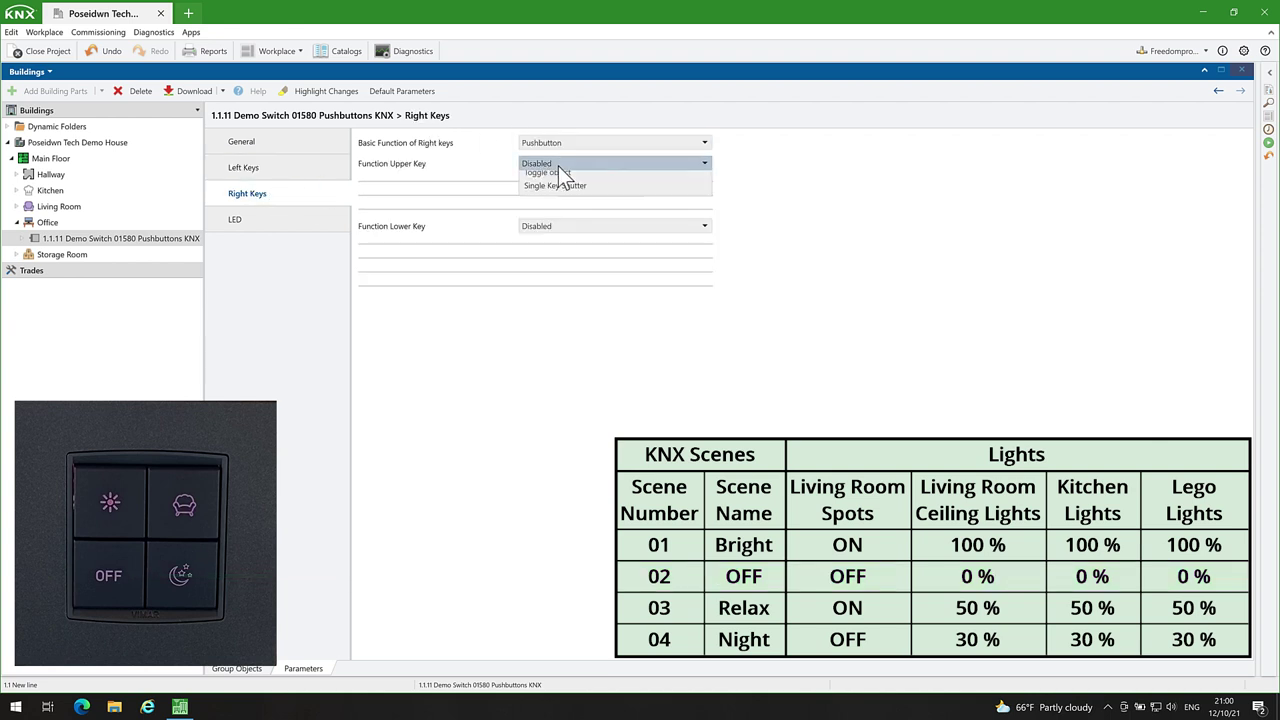
left_click(558, 165)
left_click(549, 223)
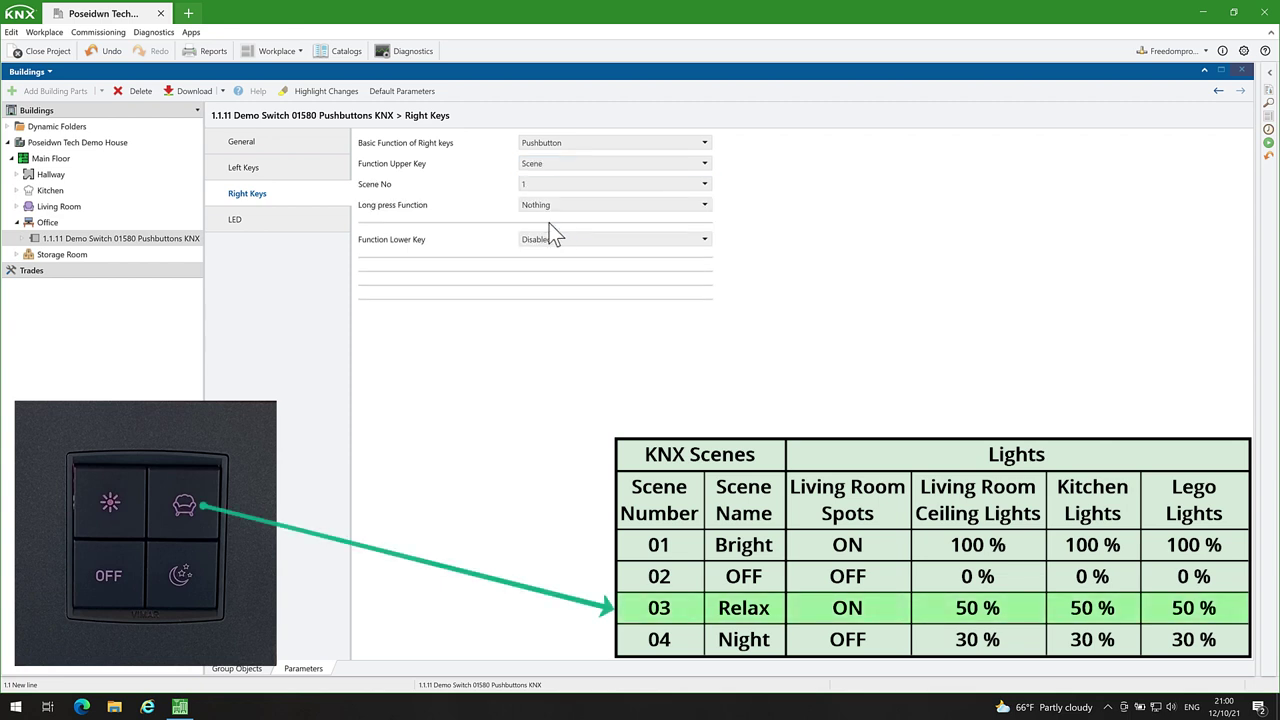
left_click(551, 183)
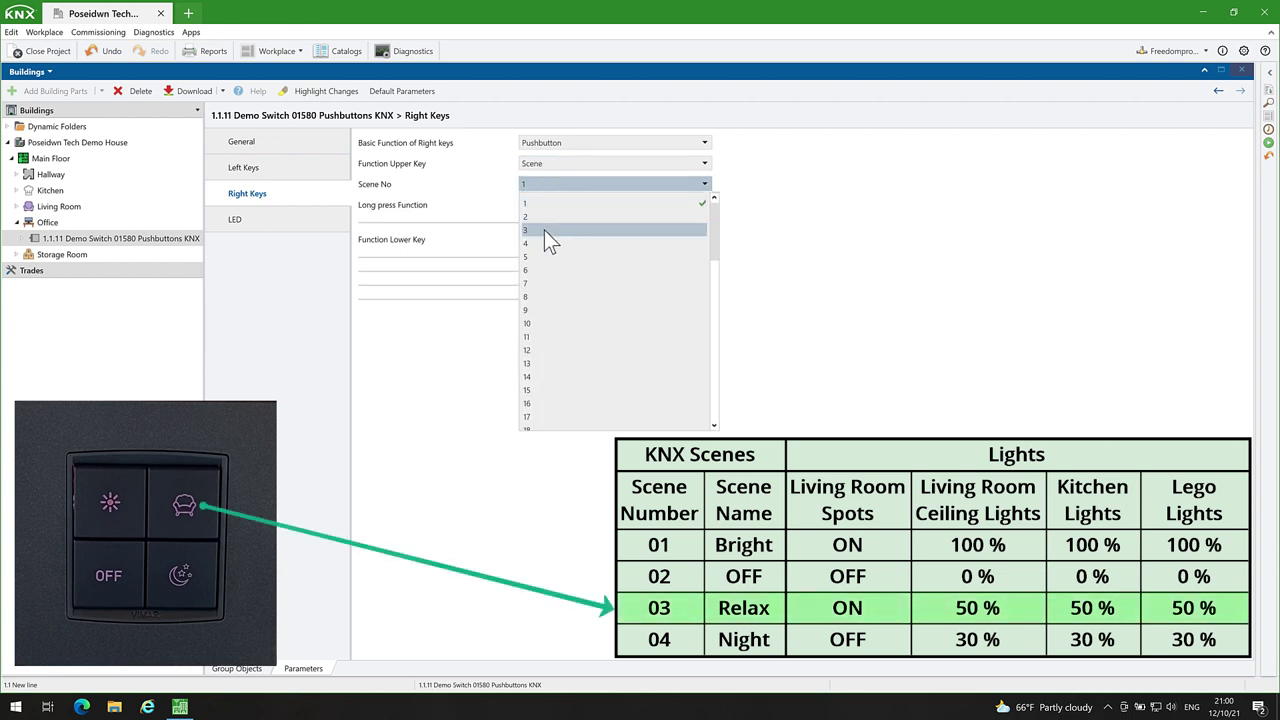
left_click(544, 230)
Step: Set the demo switch's lower right key to the Scene function with scene number 4
left_click(543, 240)
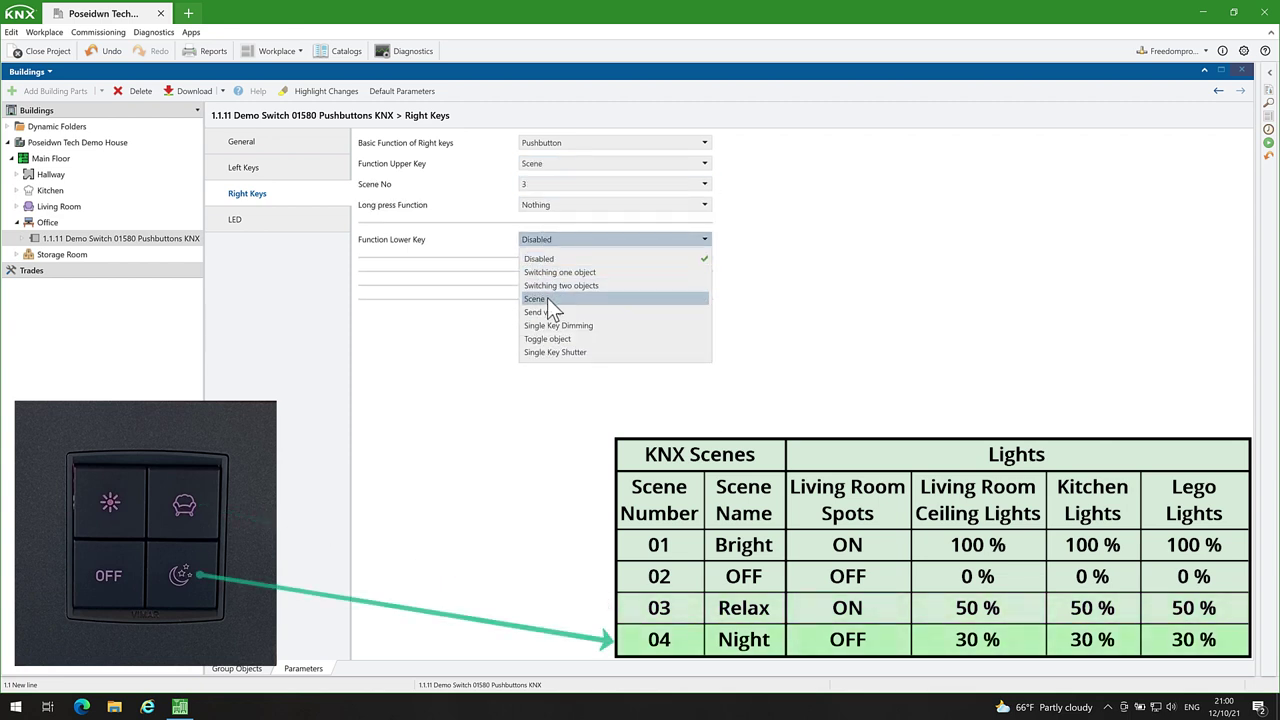
left_click(547, 297)
left_click(549, 258)
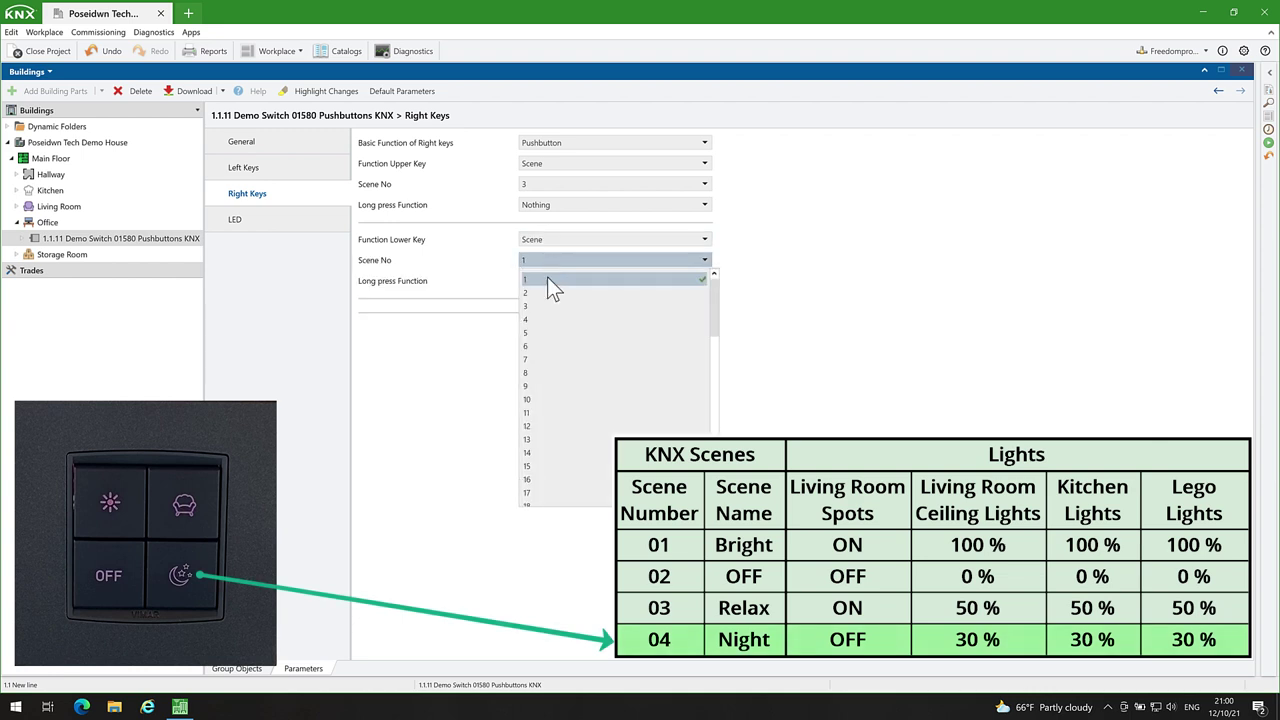
left_click(541, 315)
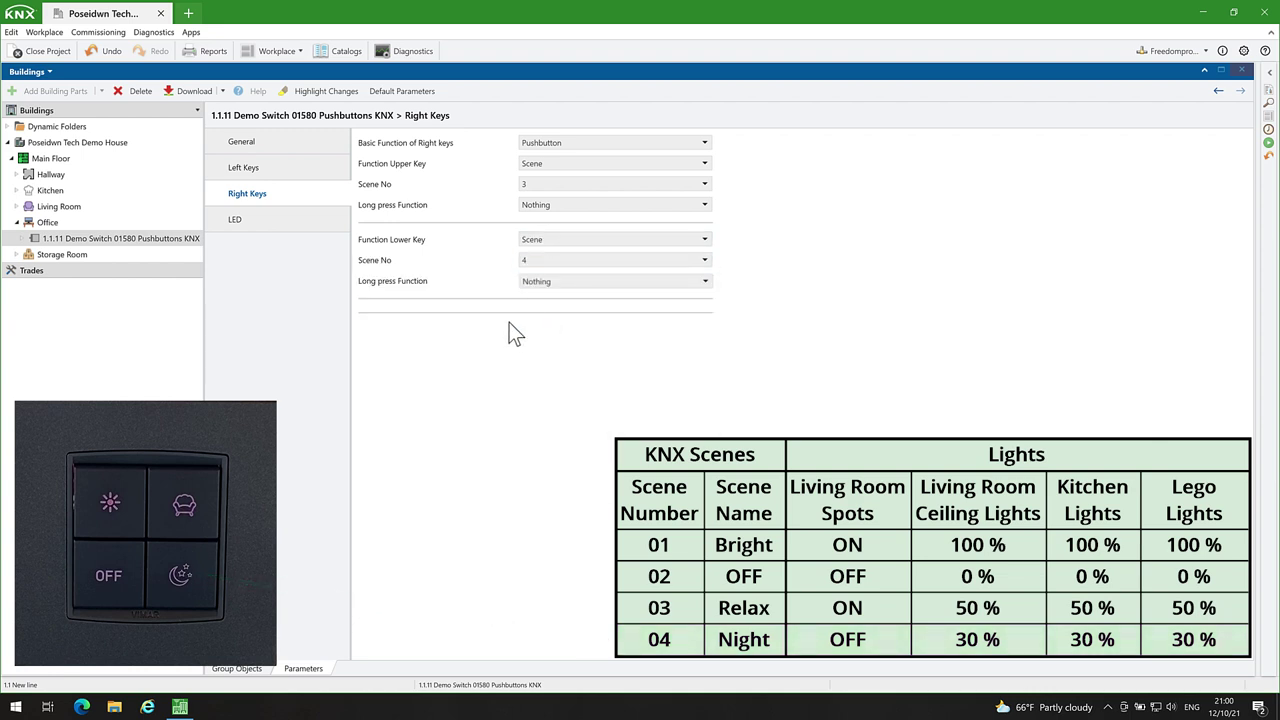
Step: Show the demo switch's group objects and select the Scene objects of all four keys
left_click(240, 668)
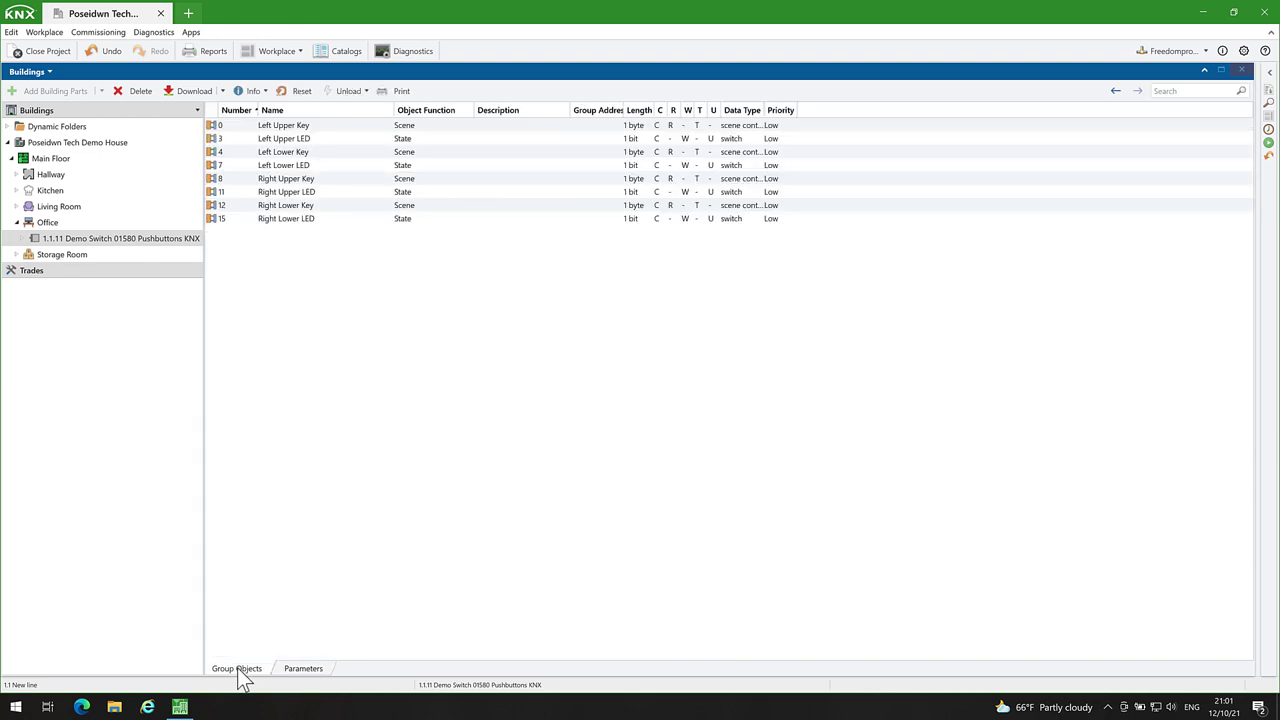
left_click(431, 127)
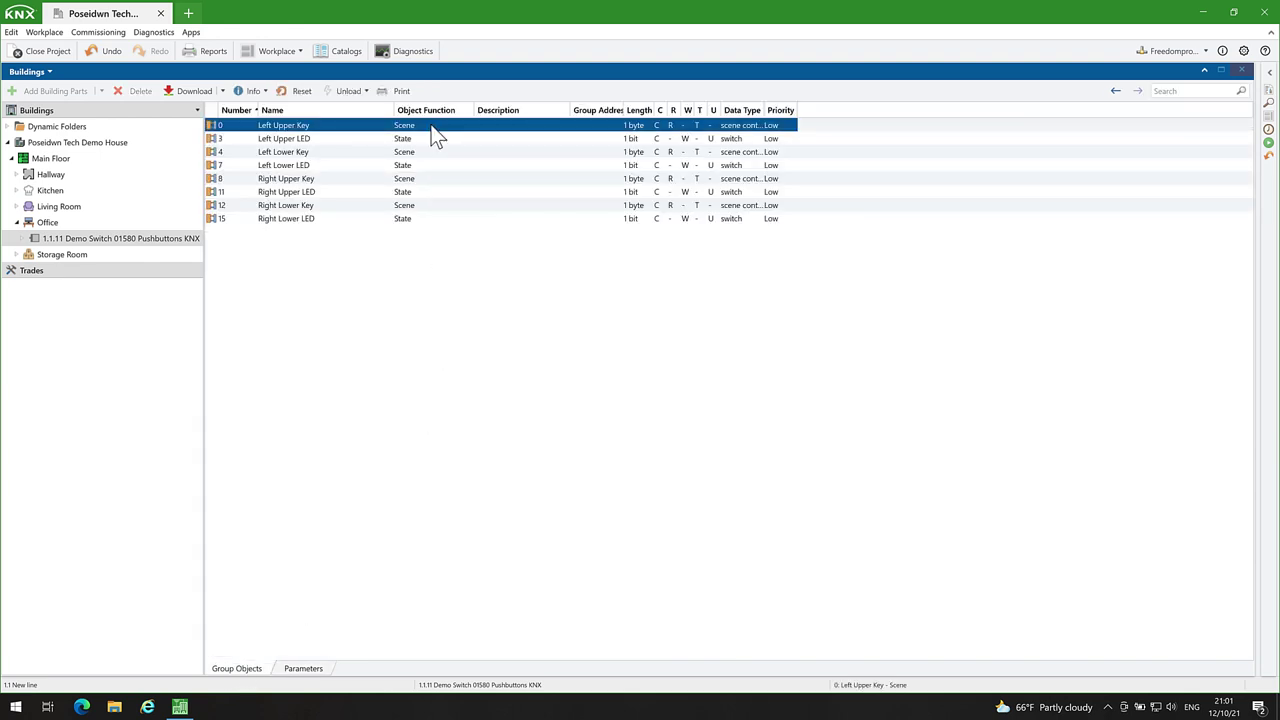
left_click(417, 152, "ctrl")
left_click(413, 178, "ctrl")
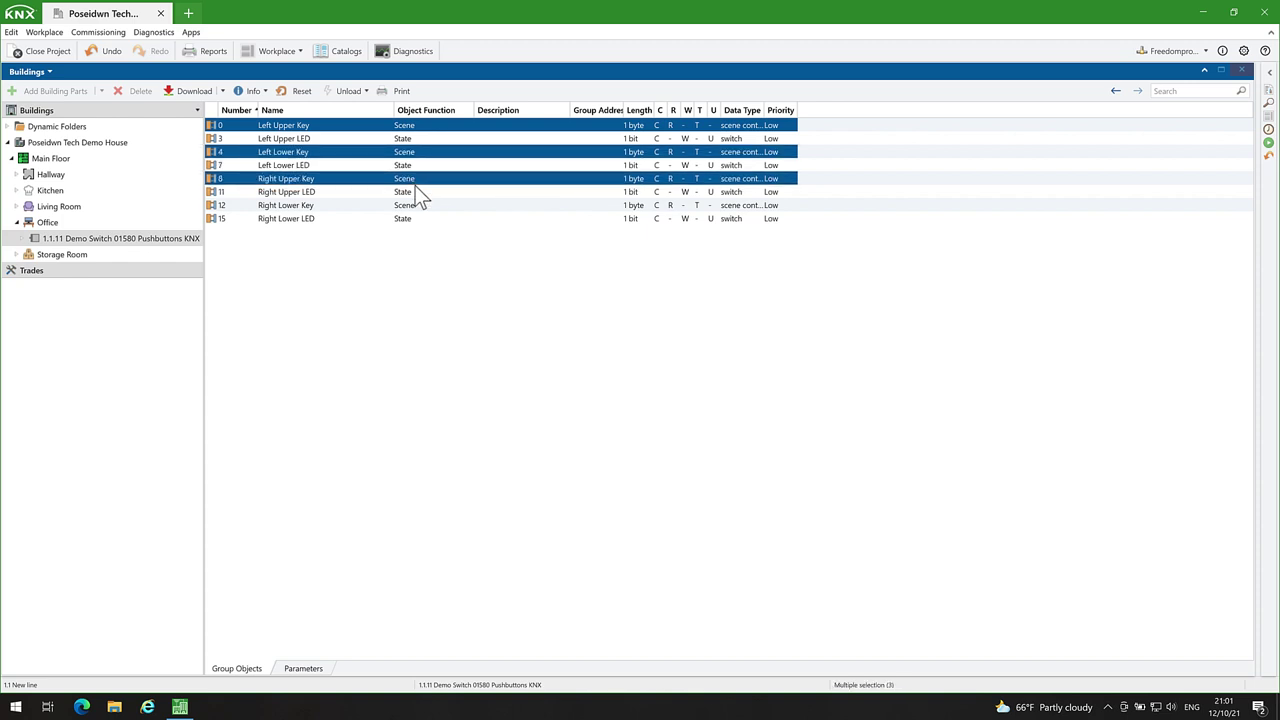
left_click(417, 206, "ctrl")
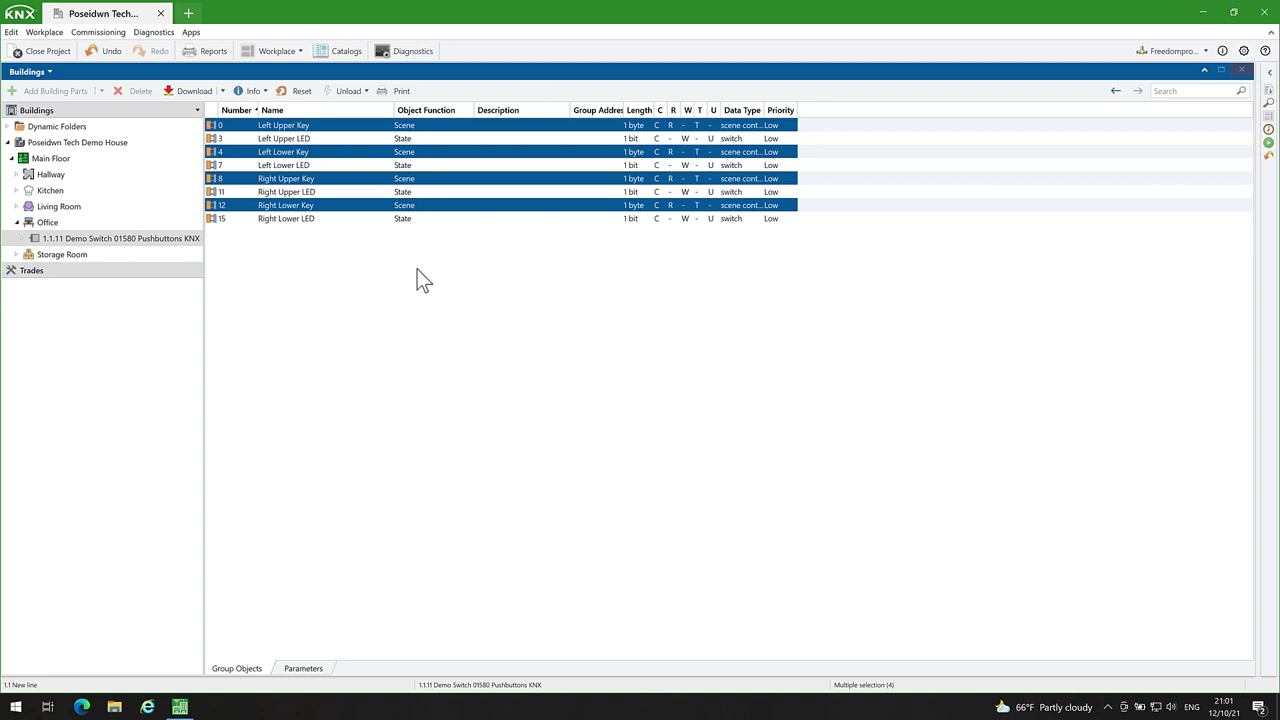
Step: Open the project's group addresses alongside the group objects and show the 0/2 Scenes group under Central Functions
left_click(284, 54)
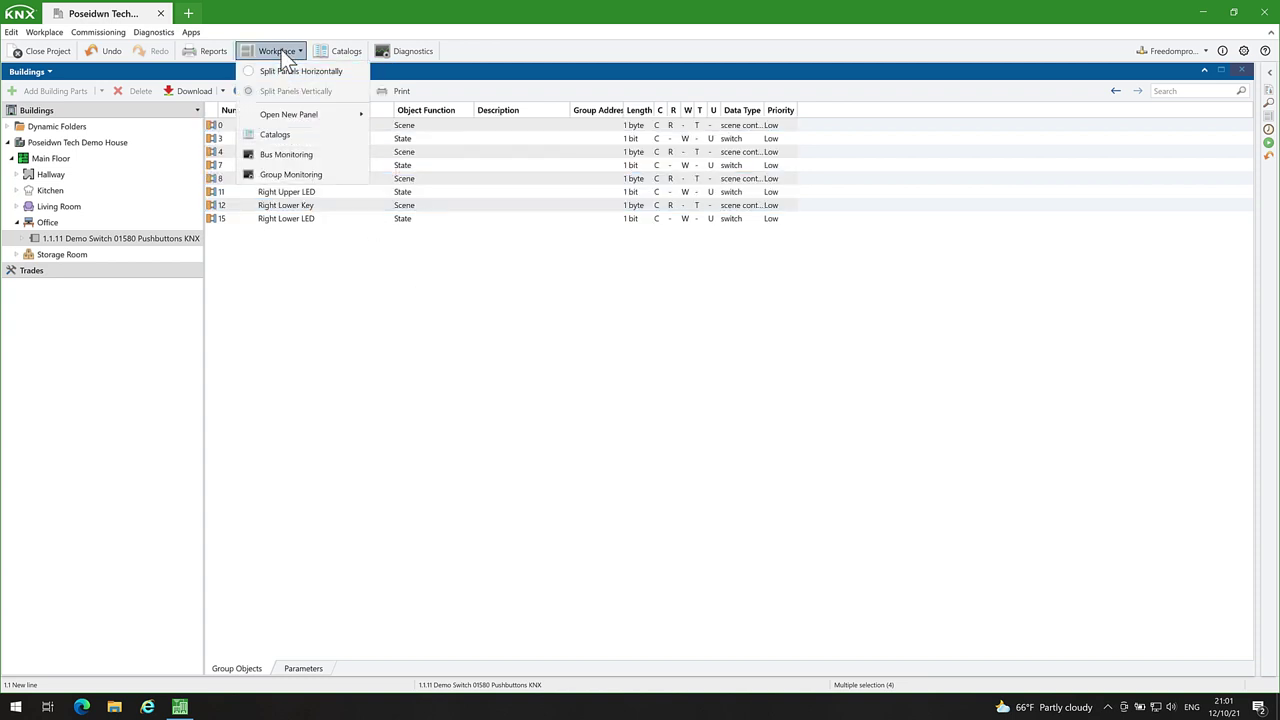
mouse_move(329, 114)
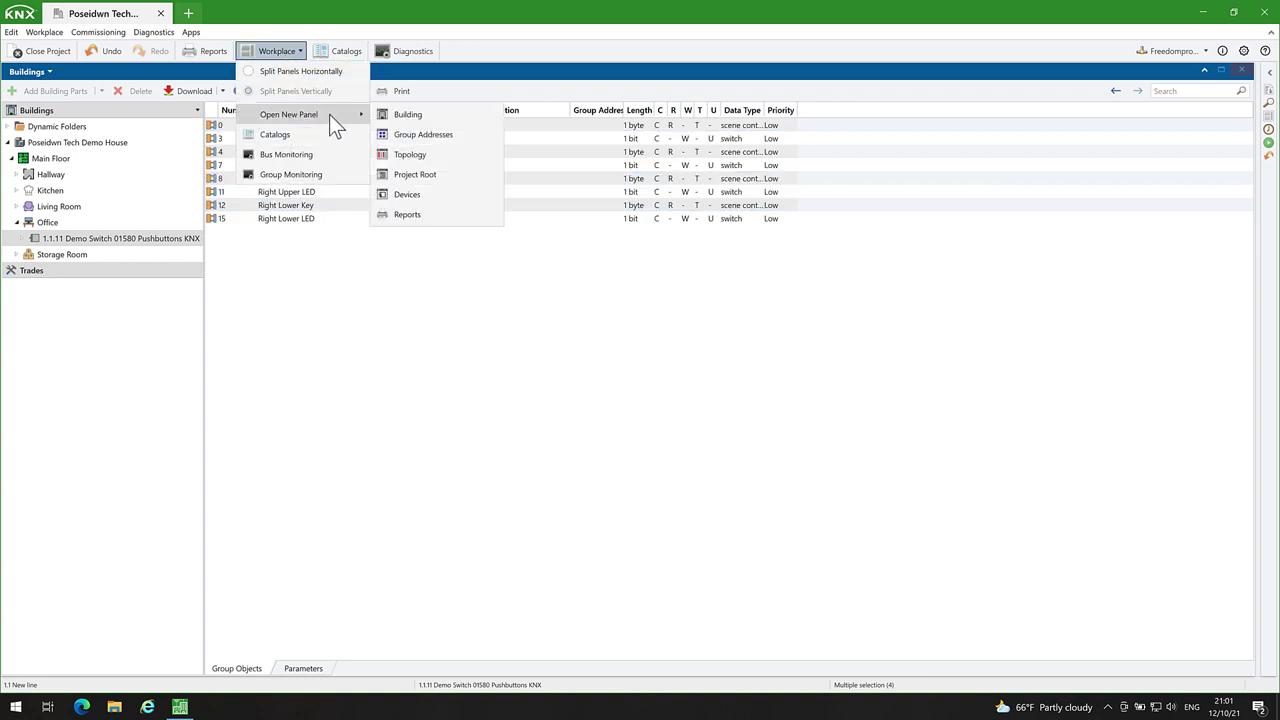
left_click(418, 134)
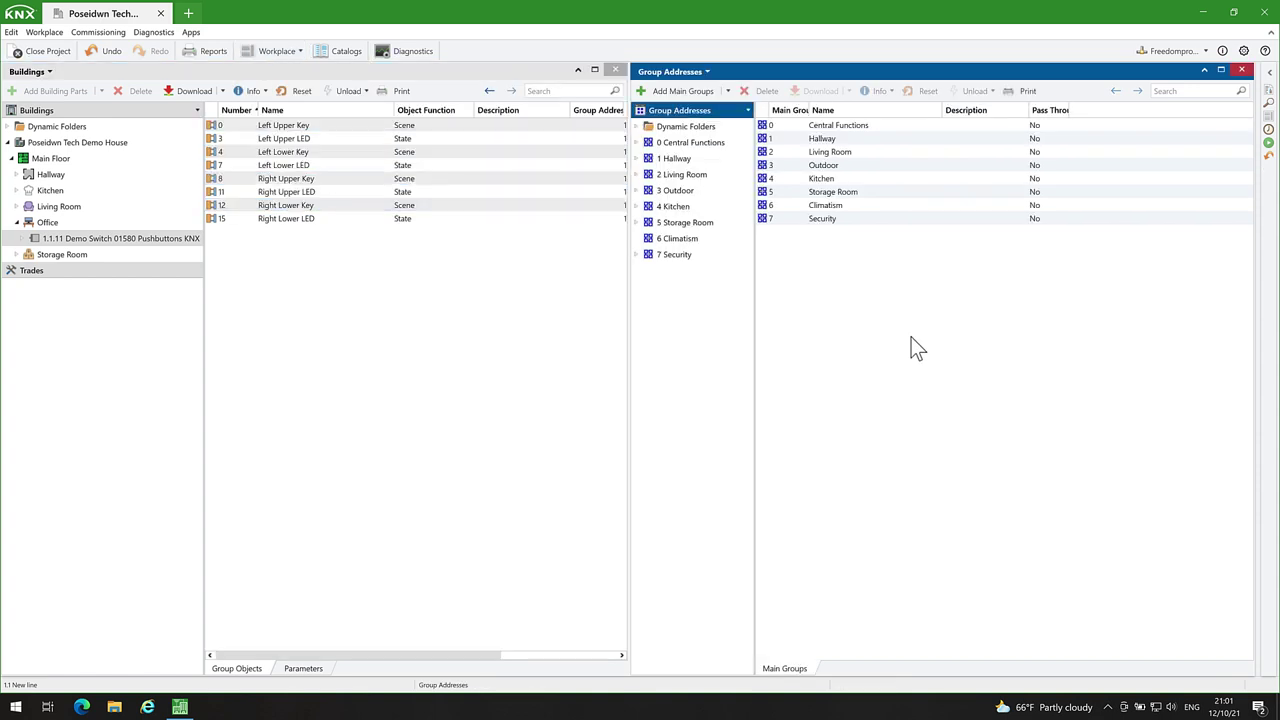
left_click(706, 145)
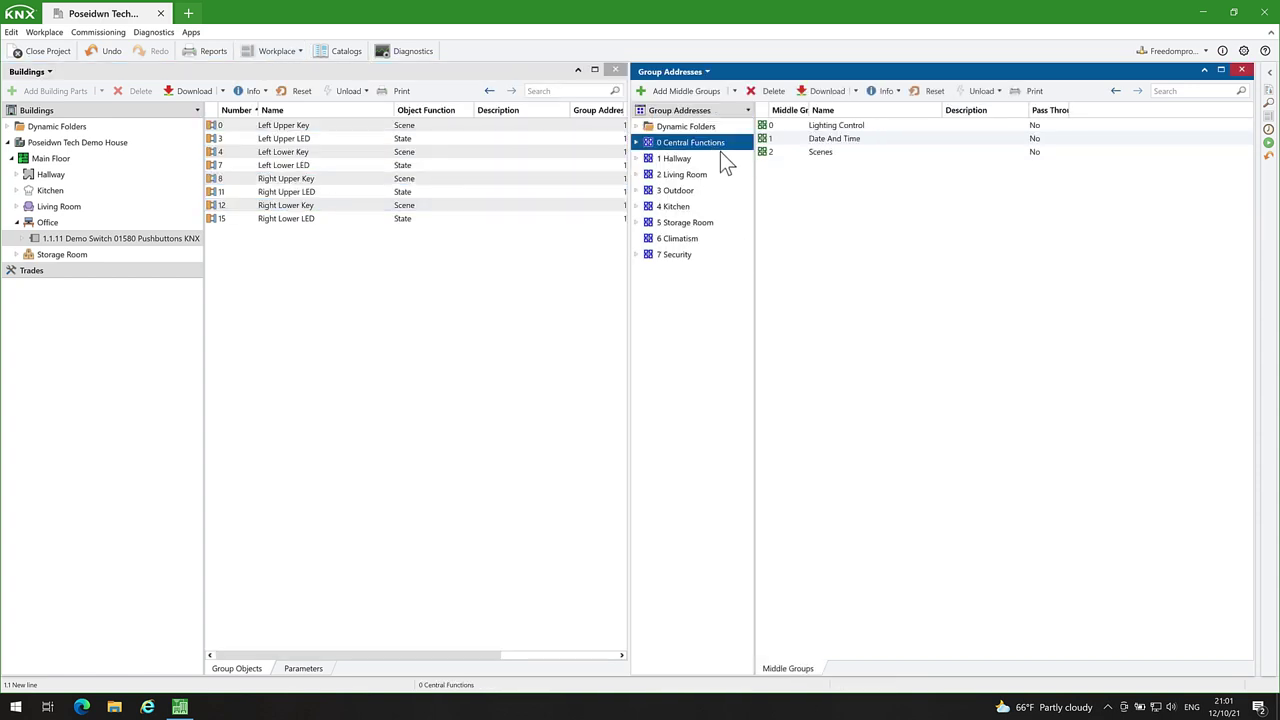
left_click(637, 143)
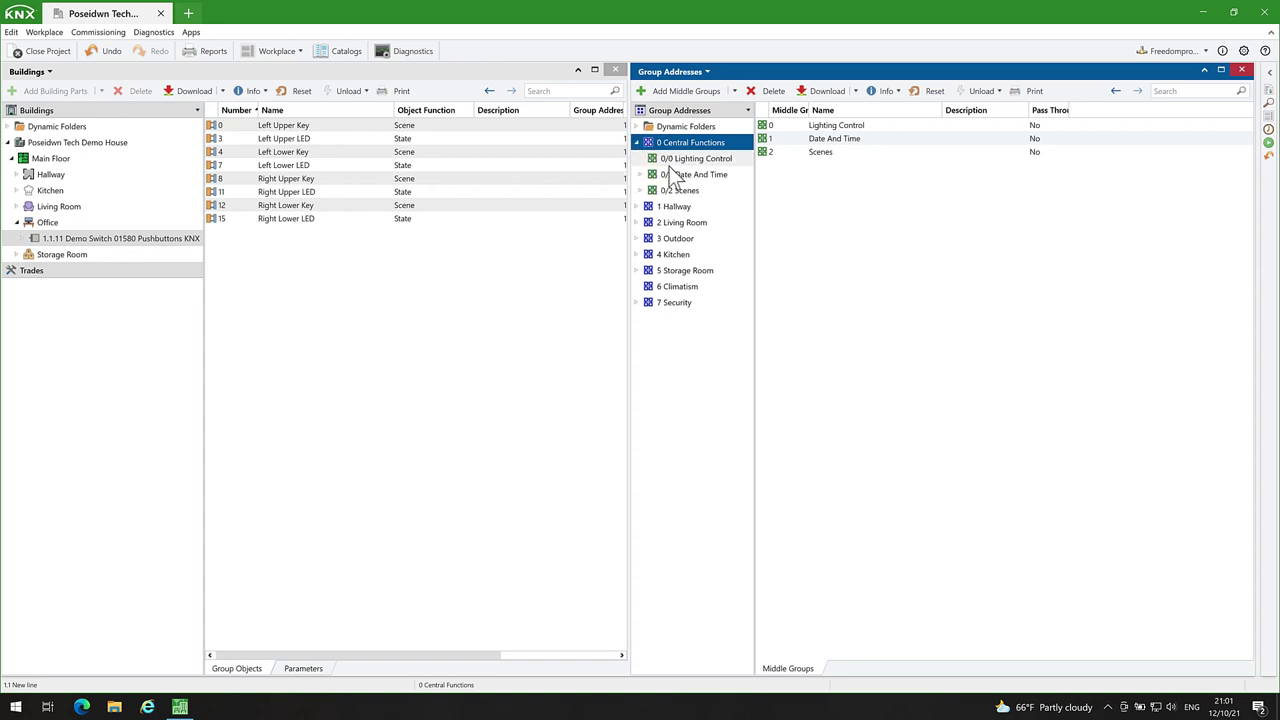
left_click(682, 192)
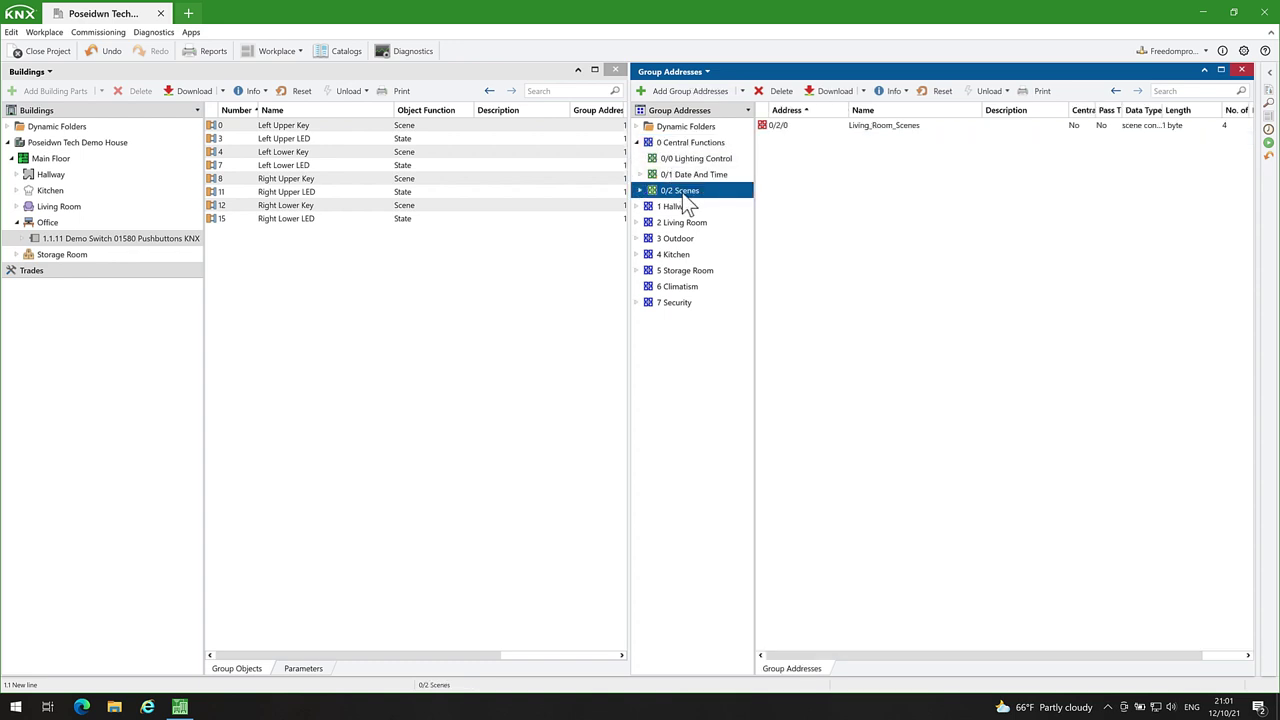
Step: Link the Scene objects of all four demo switch keys to group address 0/2/0 Living_Room_Scenes and close the group addresses view
left_click(353, 125)
left_click(350, 151, "ctrl")
left_click(350, 178, "ctrl")
left_click(350, 205, "ctrl")
left_click_drag(347, 123, 838, 138)
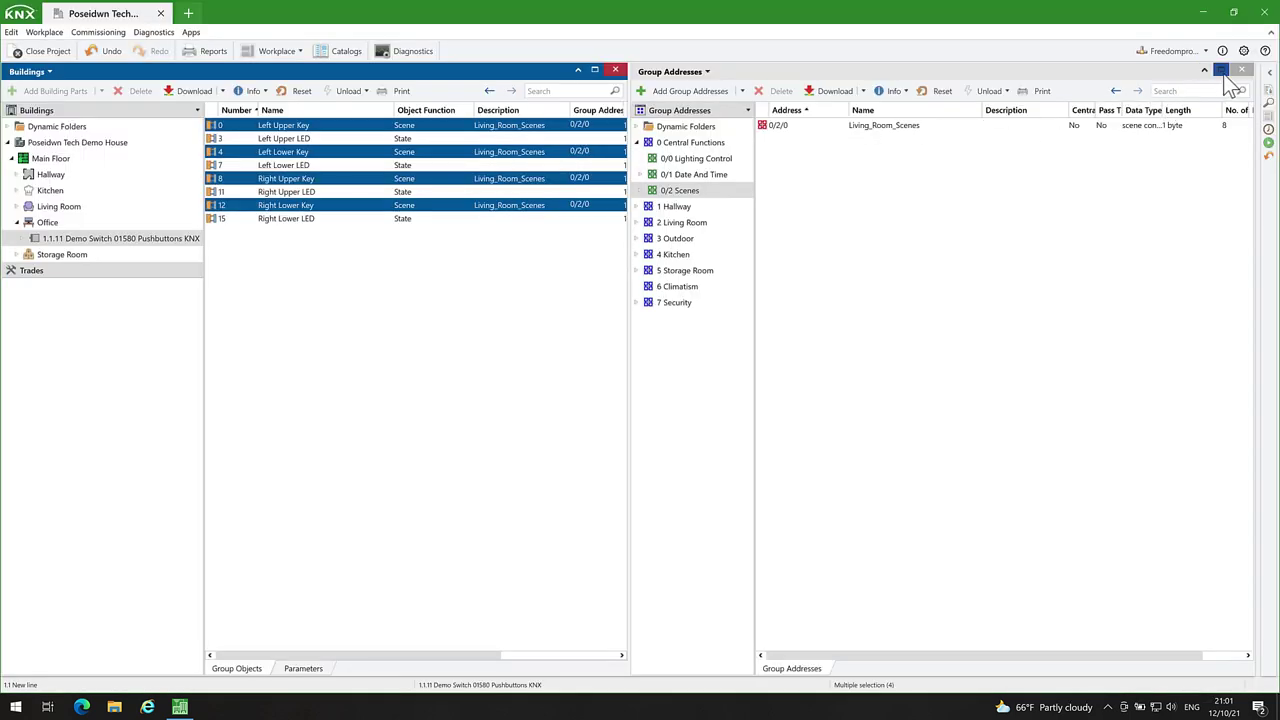
left_click(1120, 198)
key("ctrl+F4")
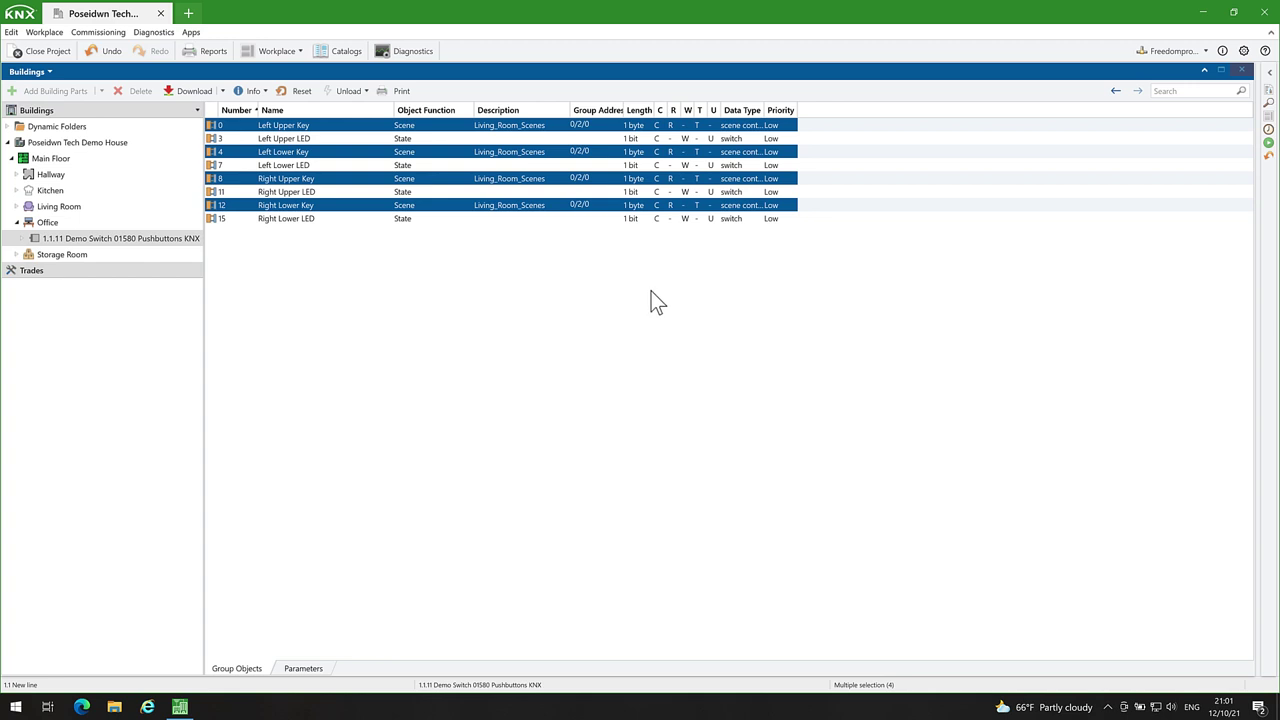
left_click(569, 220)
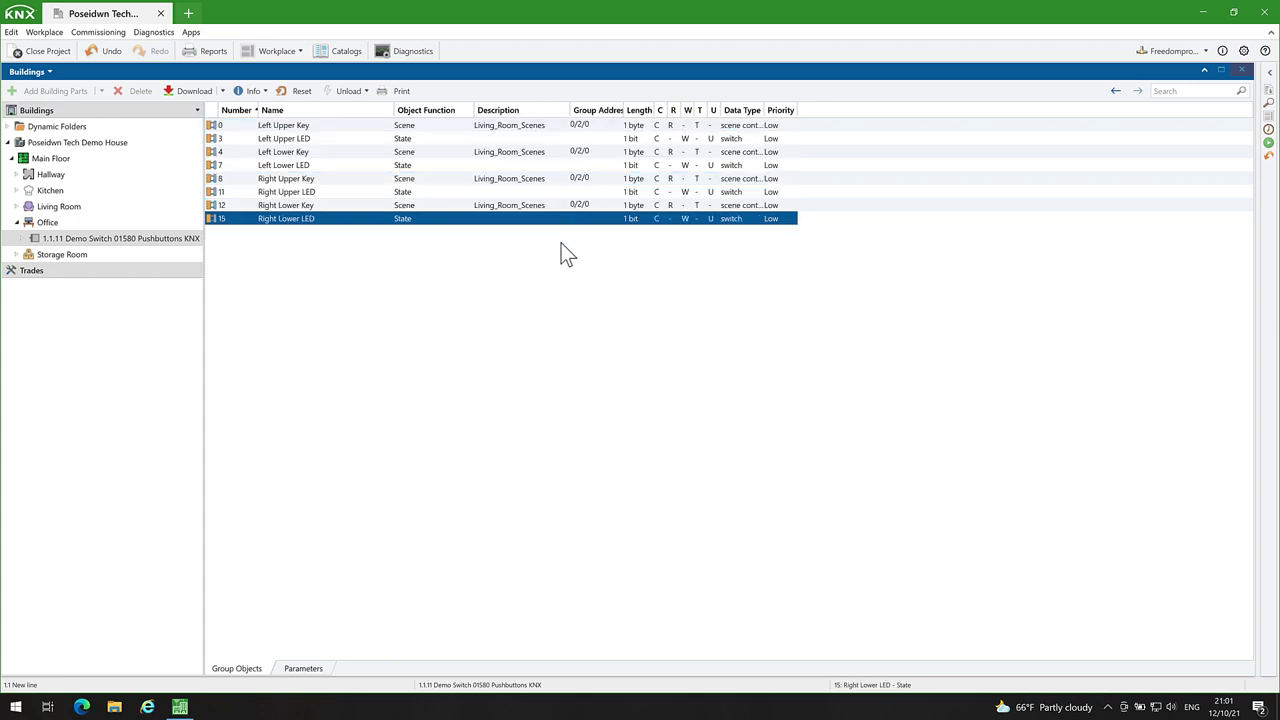
Step: Run a partial download to the 1.1.11 Demo Switch 01580 Pushbuttons KNX, and clear the history of completed operations
left_click(58, 145)
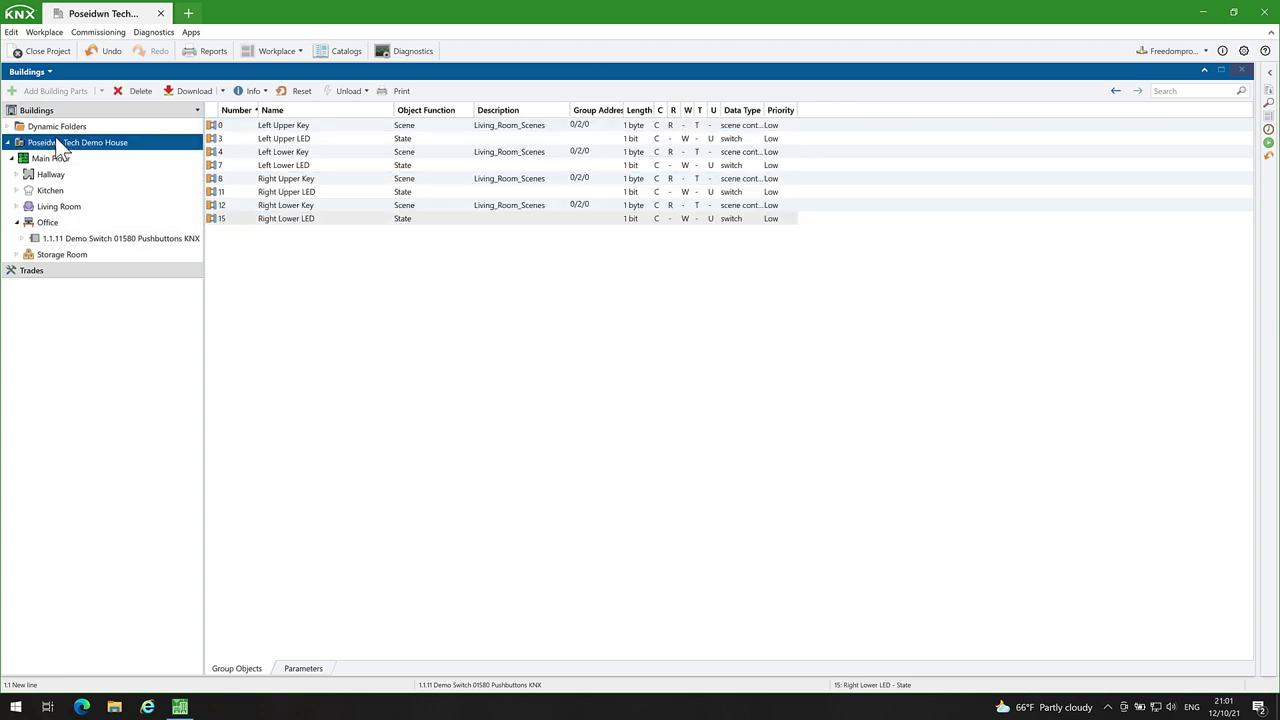
left_click(511, 258)
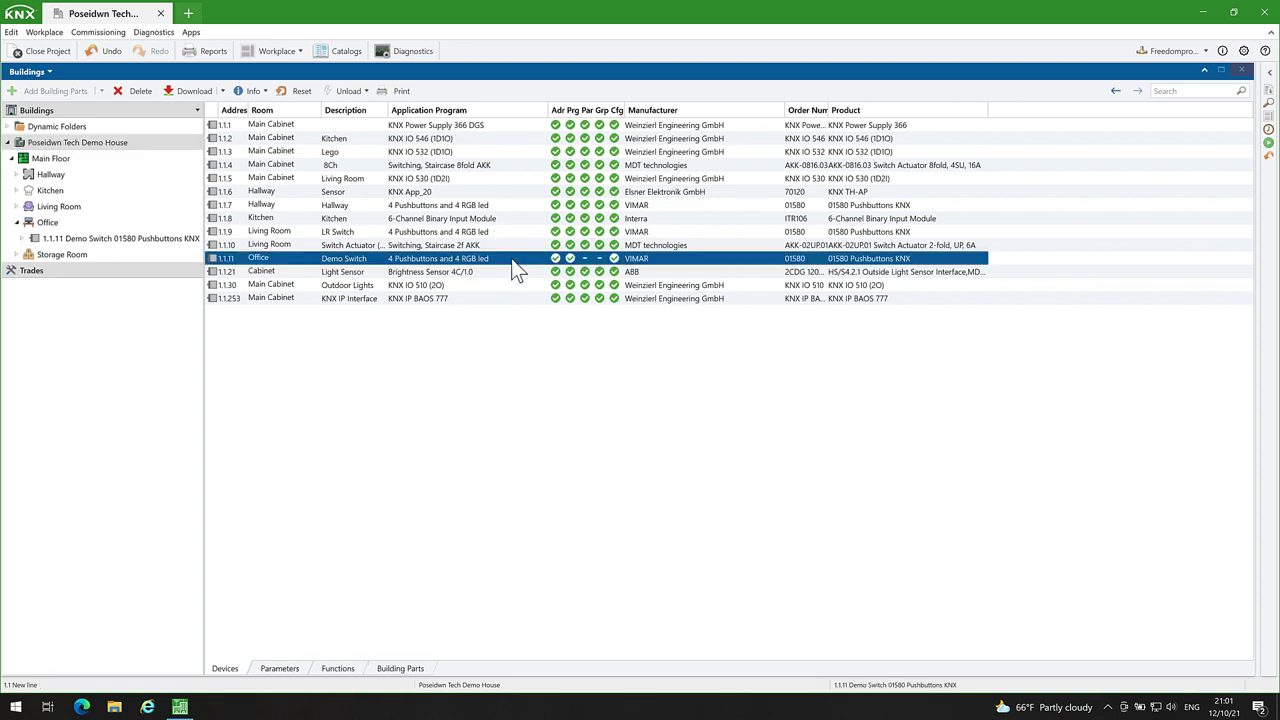
right_click(512, 260)
mouse_move(652, 300)
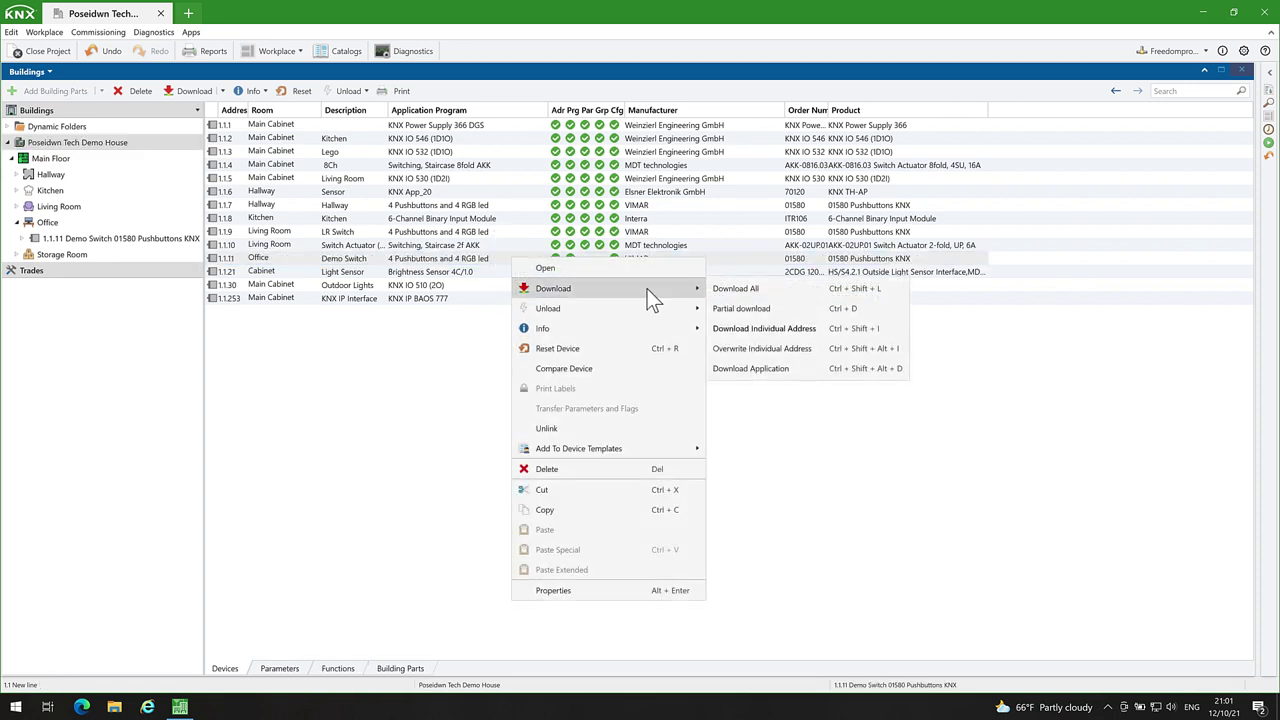
left_click(735, 307)
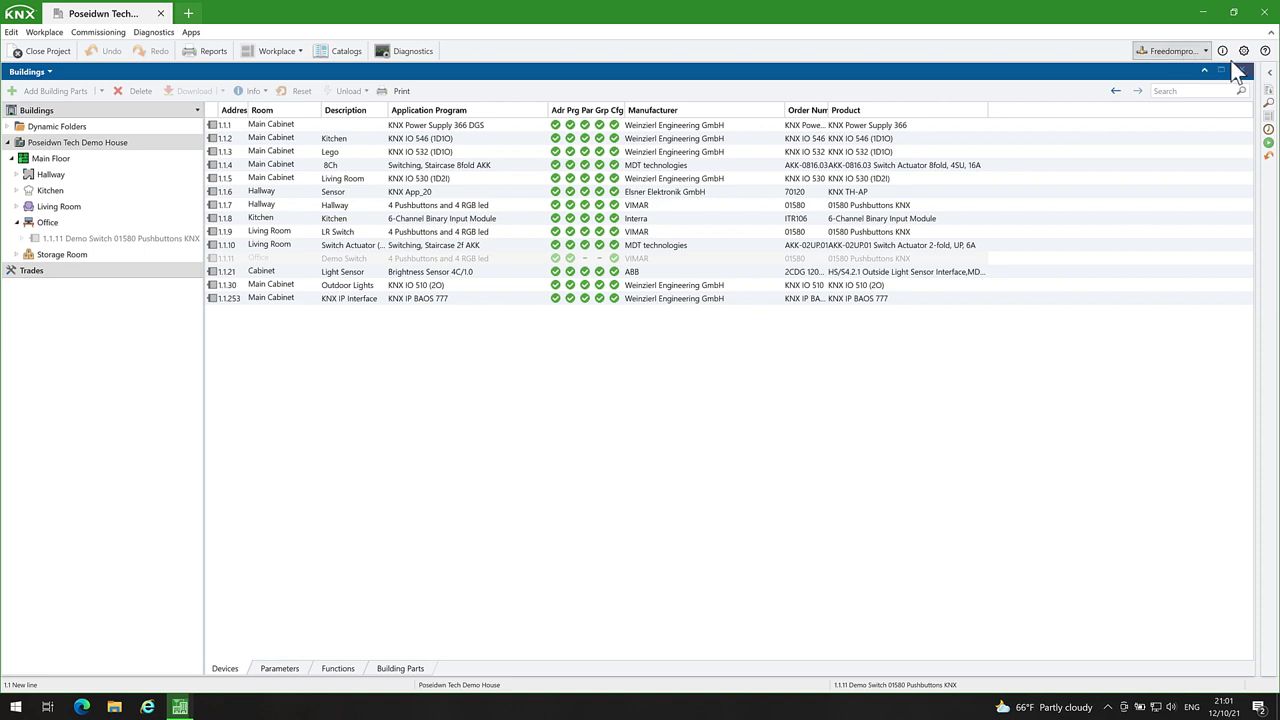
left_click(1269, 74)
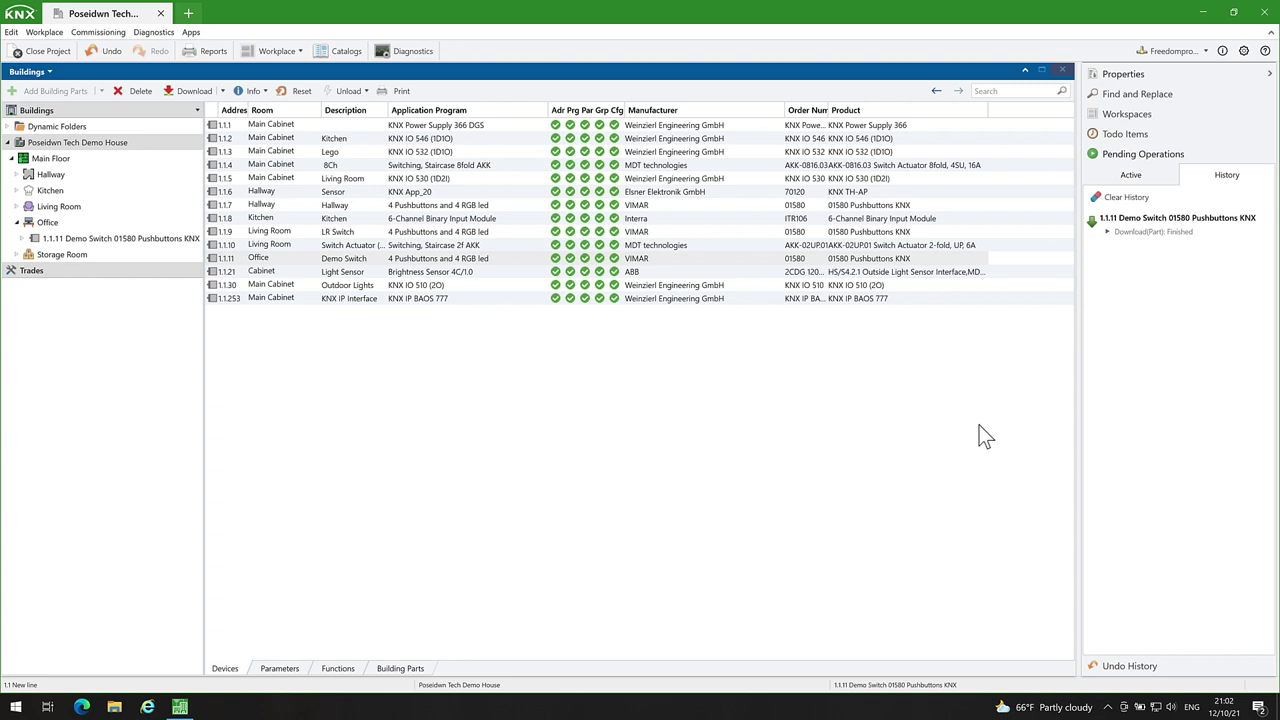
left_click(1115, 197)
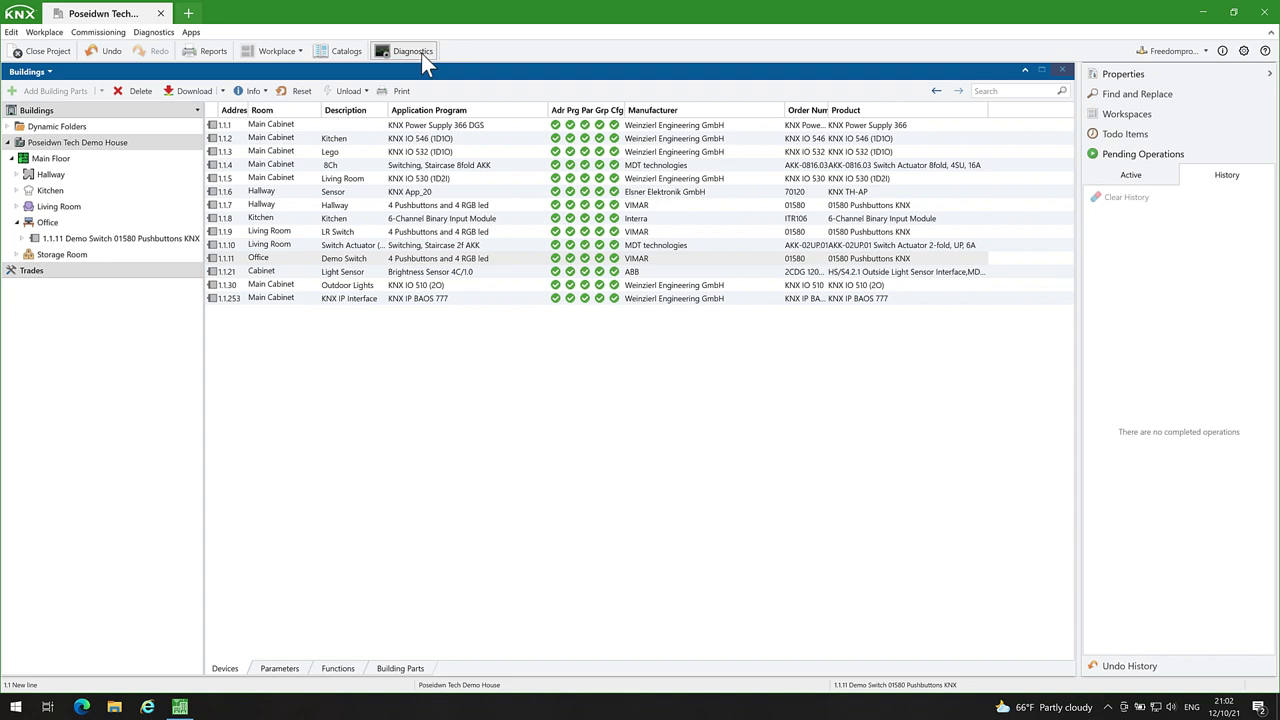
Step: Open the diagnostics Group Monitor with the properties sidebar collapsed, and start recording telegrams
left_click(420, 54)
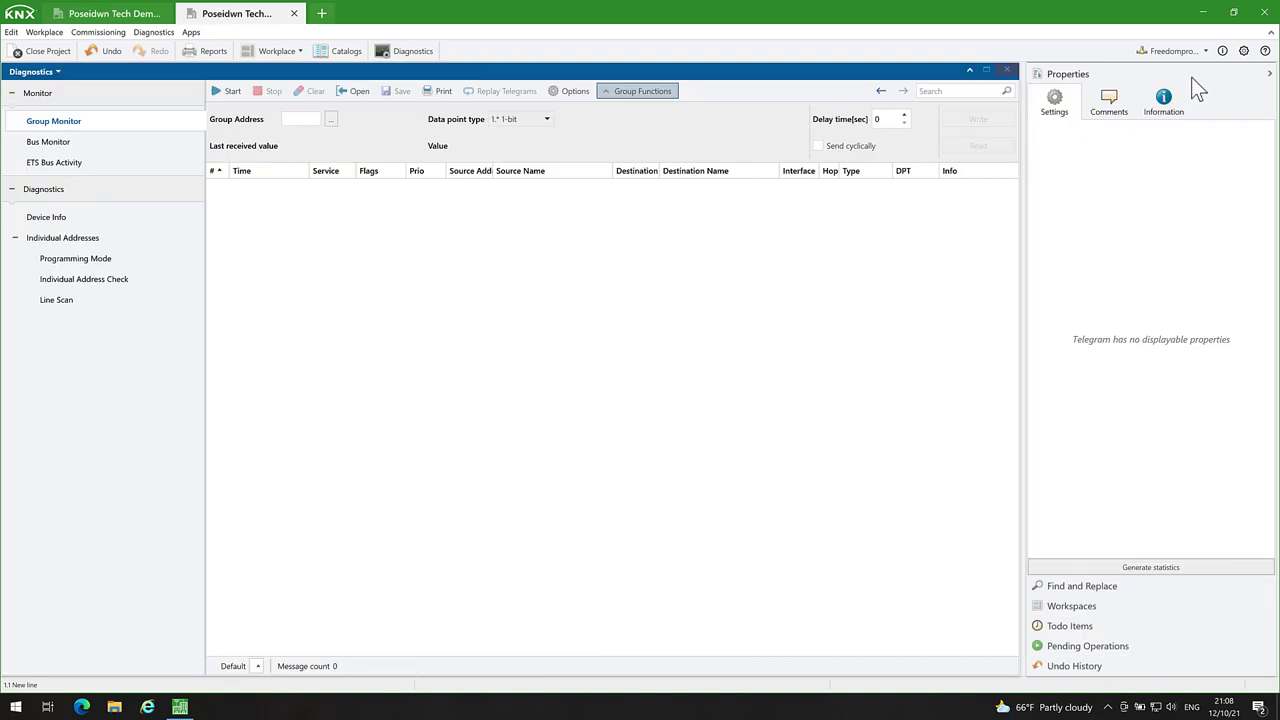
left_click(1269, 75)
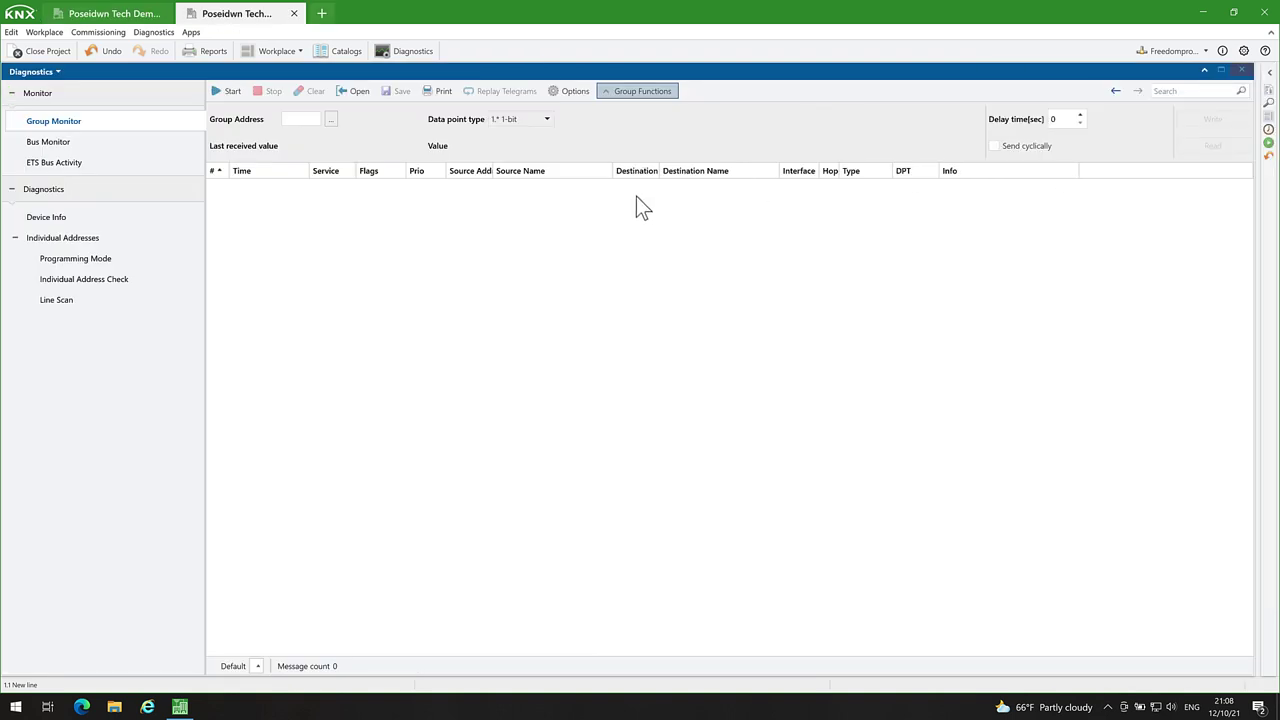
left_click(221, 91)
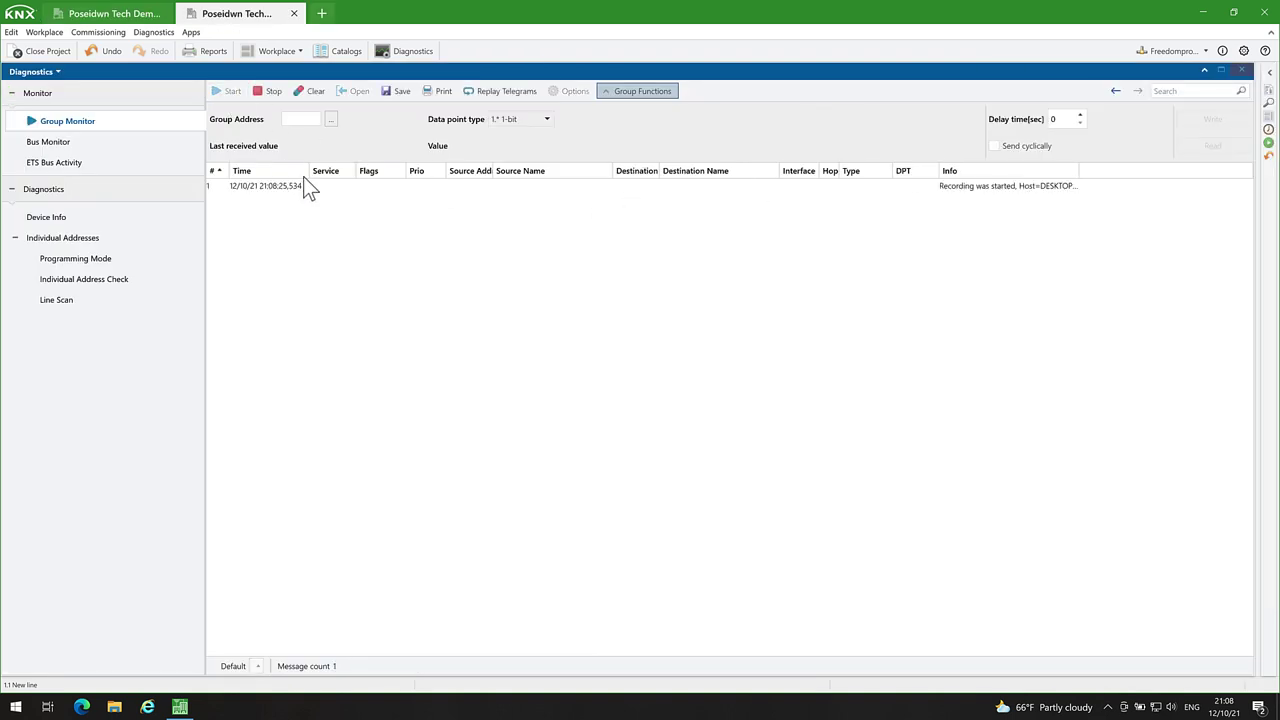
Step: Choose 0/2/0 Living_Room_Scenes as the Group Monitor's group address
left_click(335, 120)
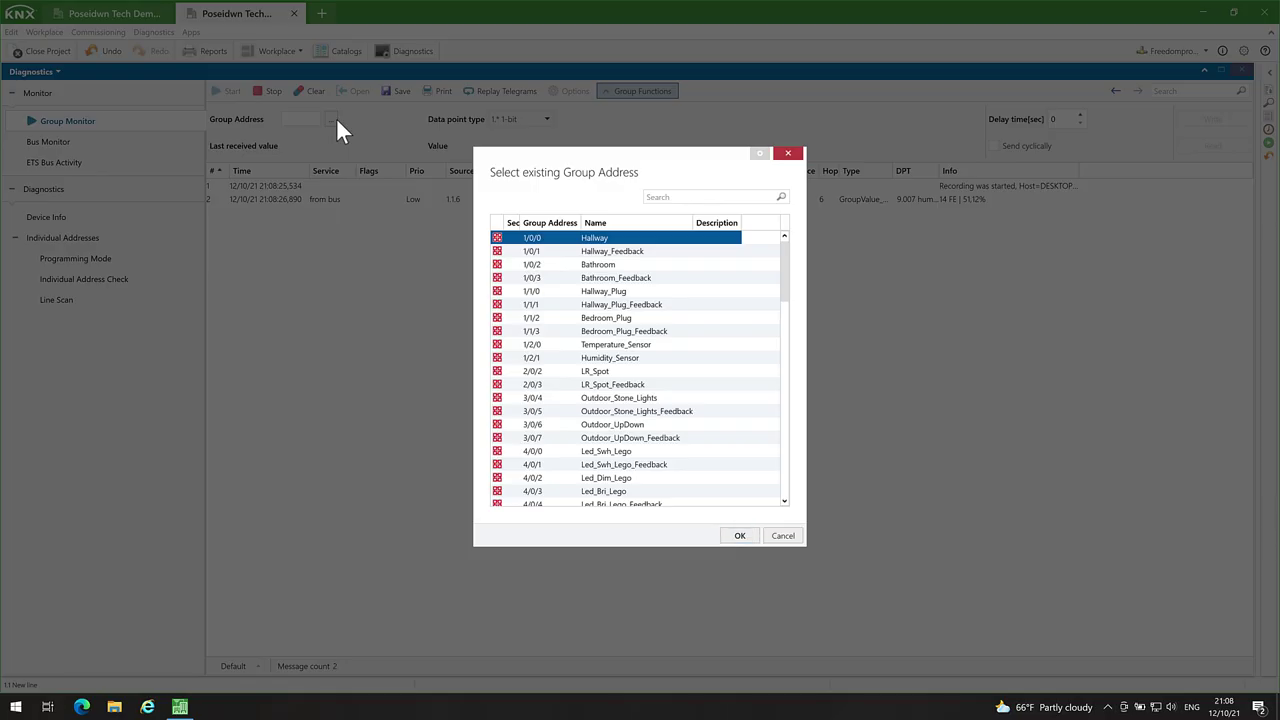
left_click(565, 228)
left_click(605, 265)
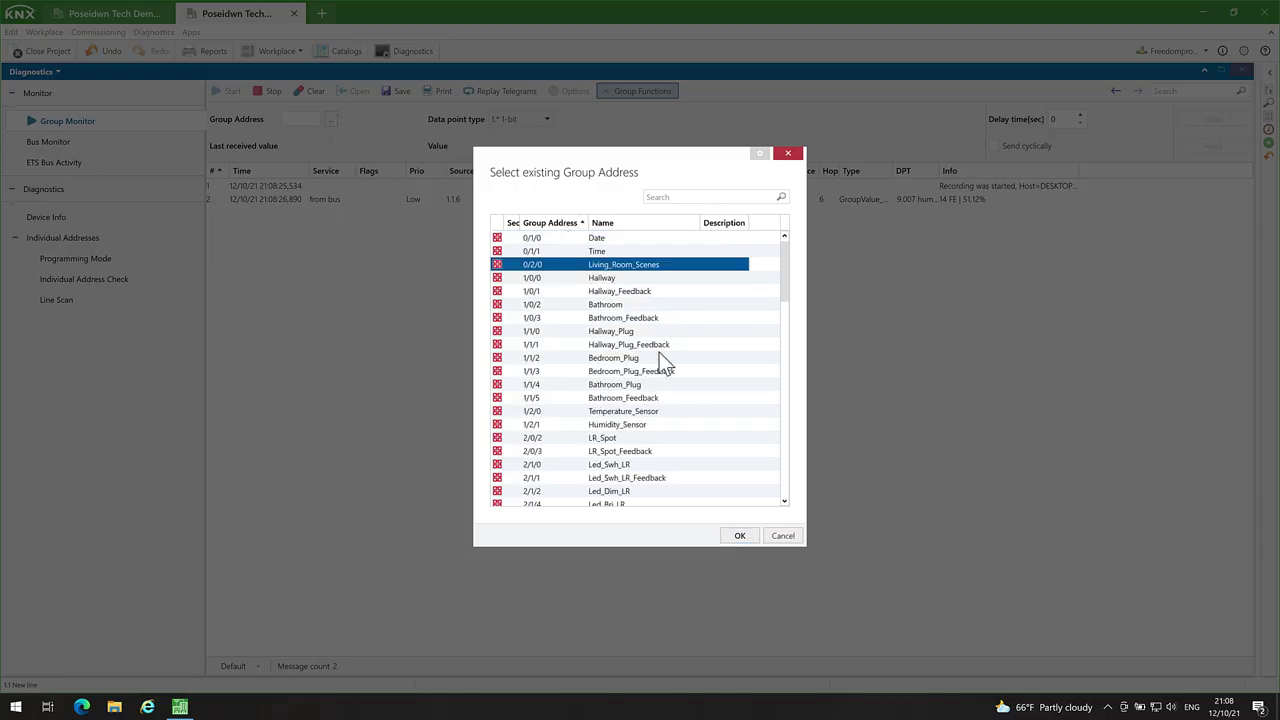
left_click(734, 535)
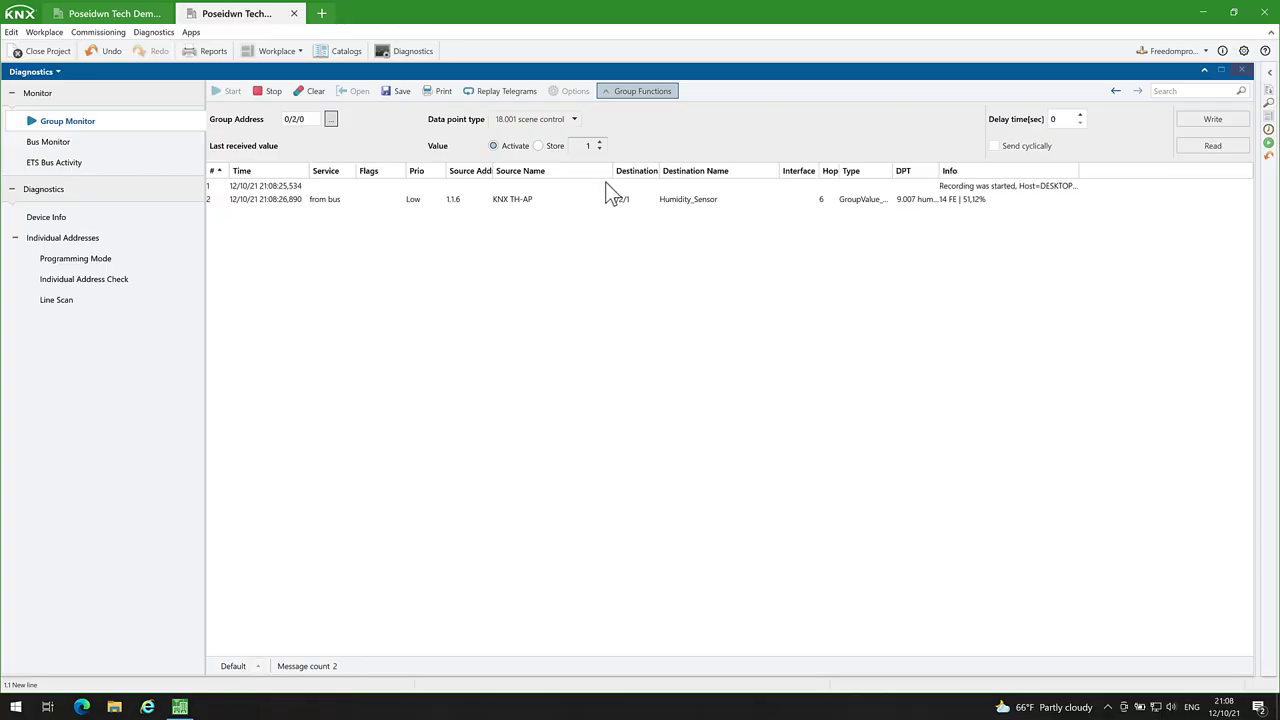
Step: Write activation of scene 3 to Living_Room_Scenes on the bus, and stop the telegram recording
left_click(600, 142)
left_click(600, 142)
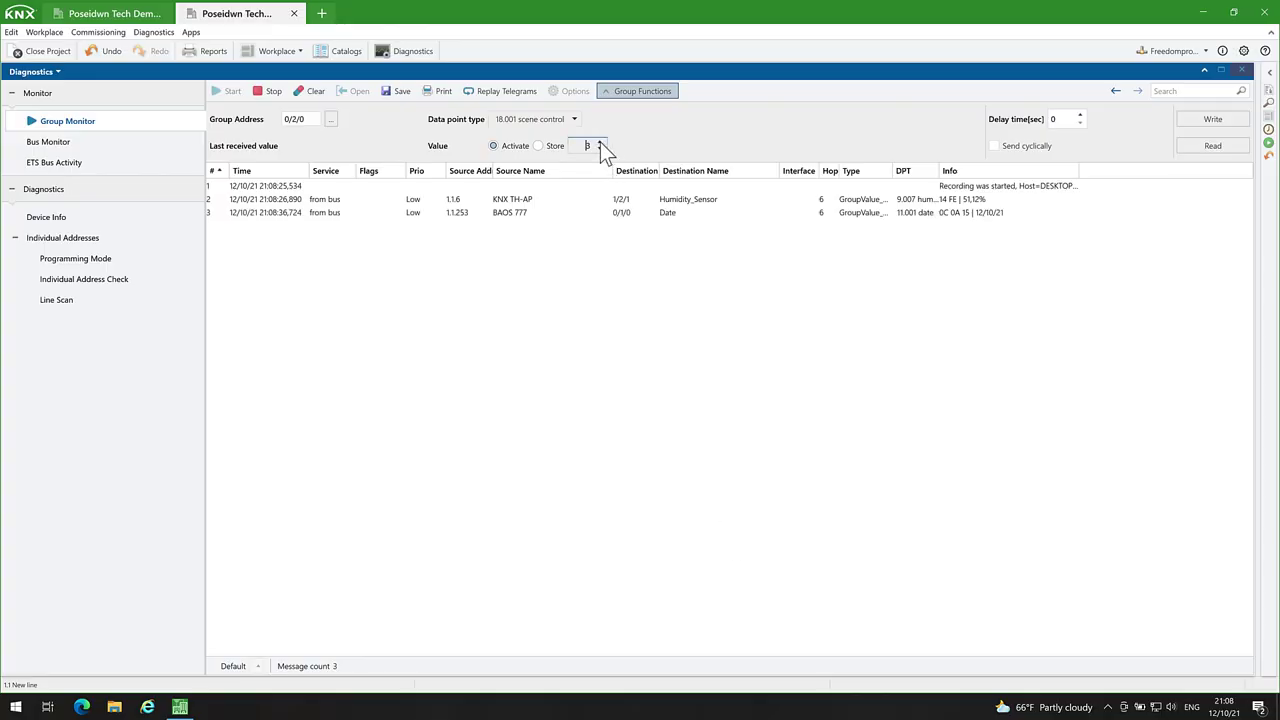
left_click(1210, 119)
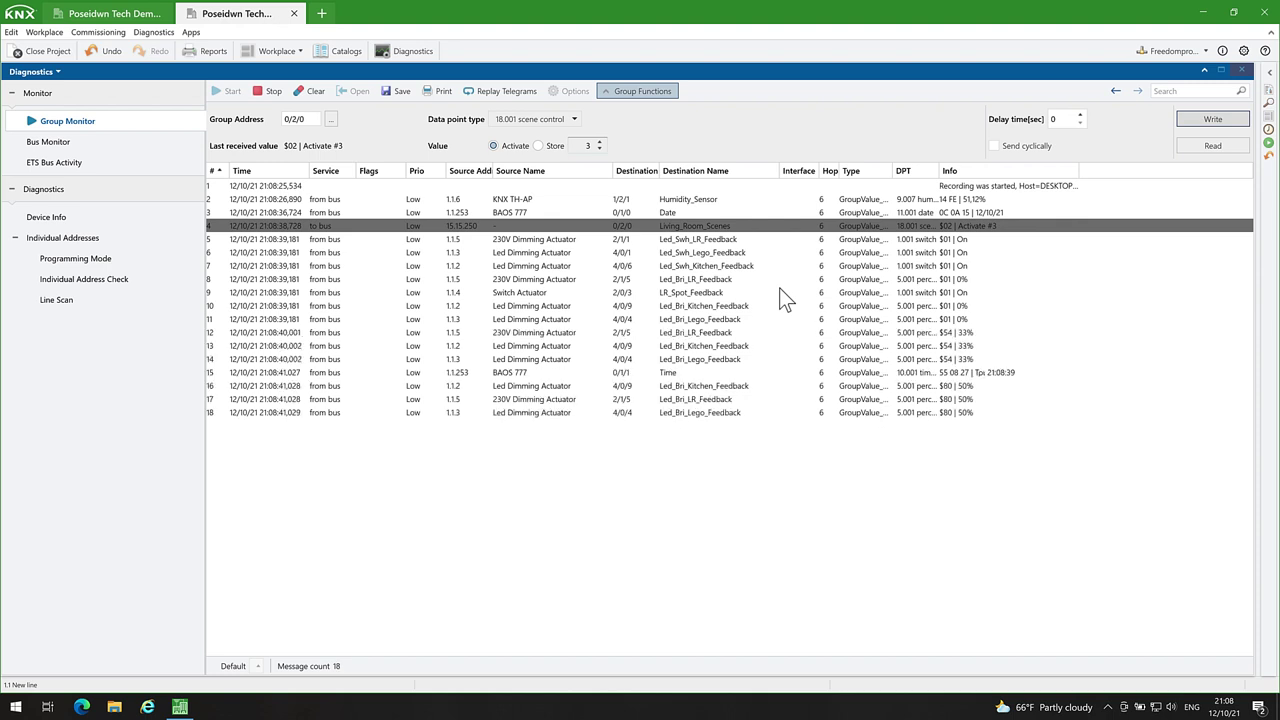
left_click(270, 93)
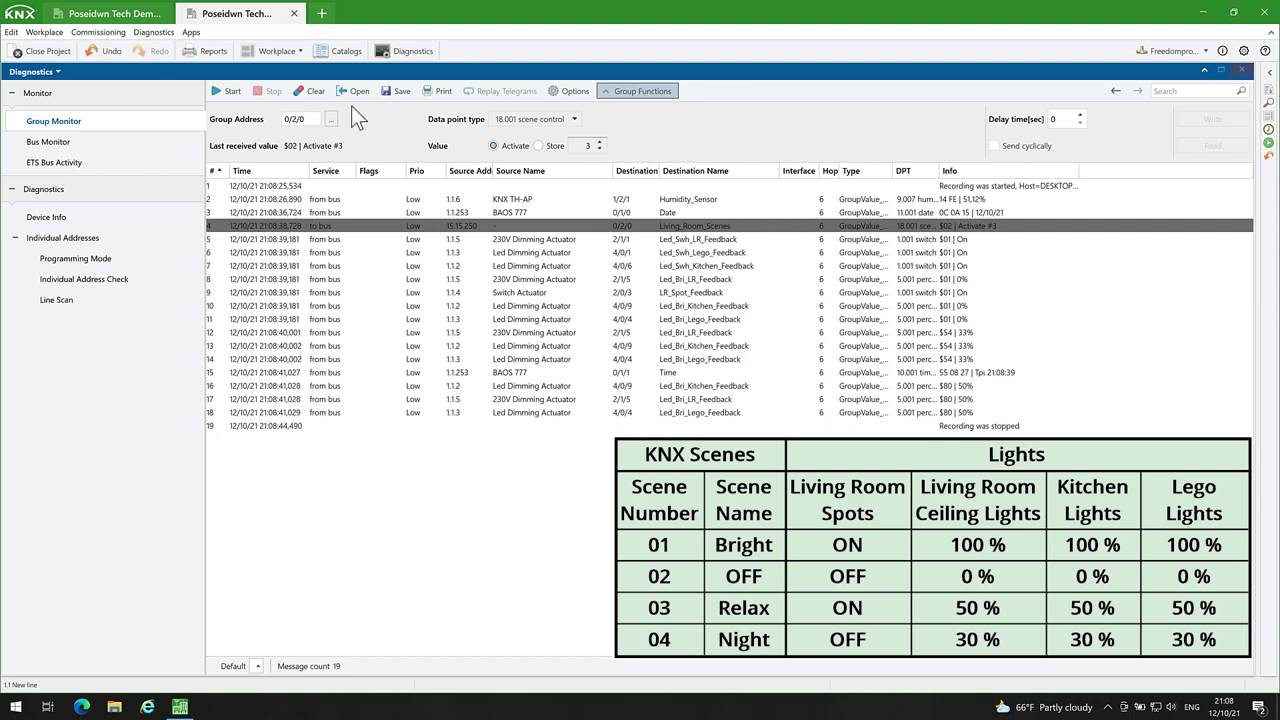
Step: Filter the recorded telegrams by Spot and by LR to check the living room spot and ceiling light feedback for scene 3
left_click(1179, 92)
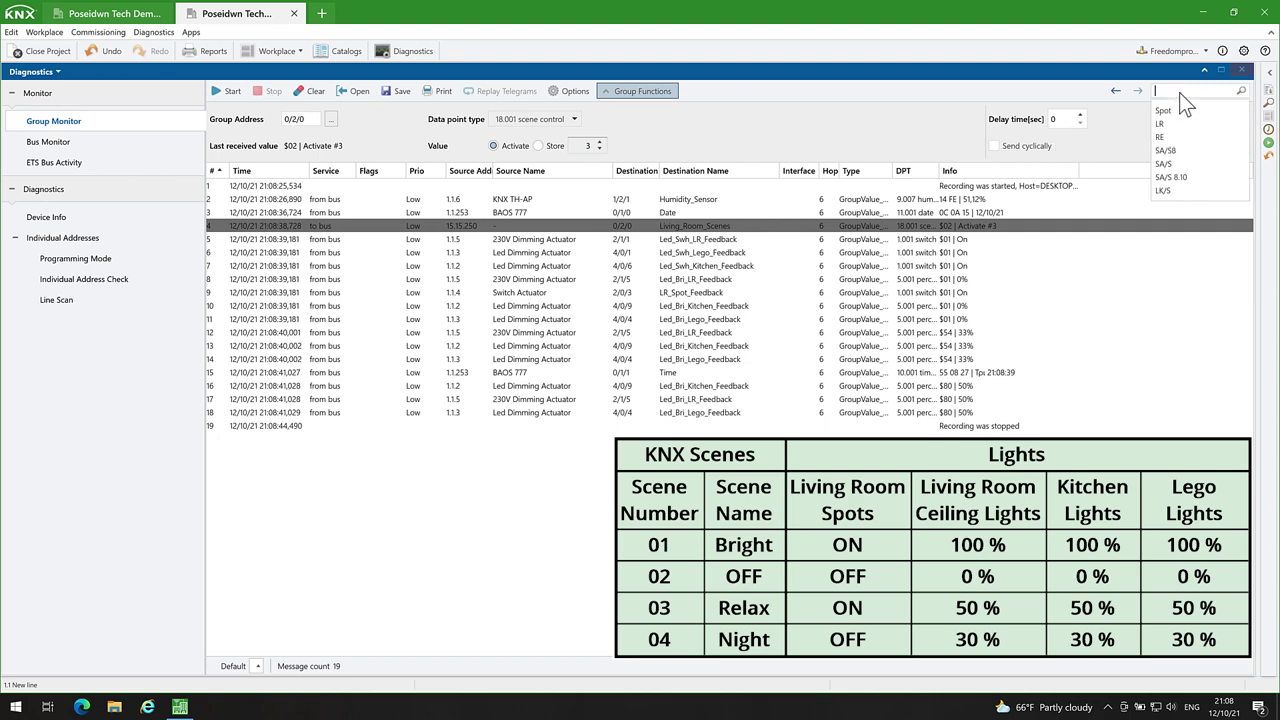
left_click(1177, 108)
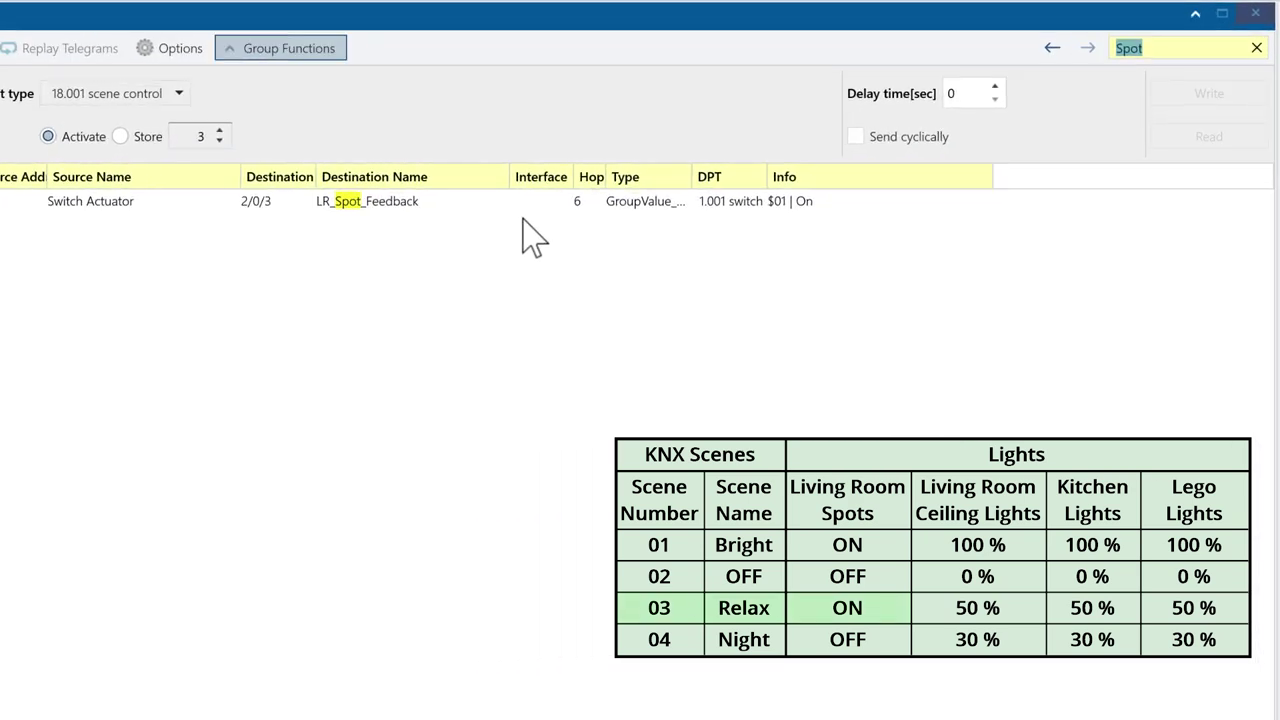
left_click(766, 188)
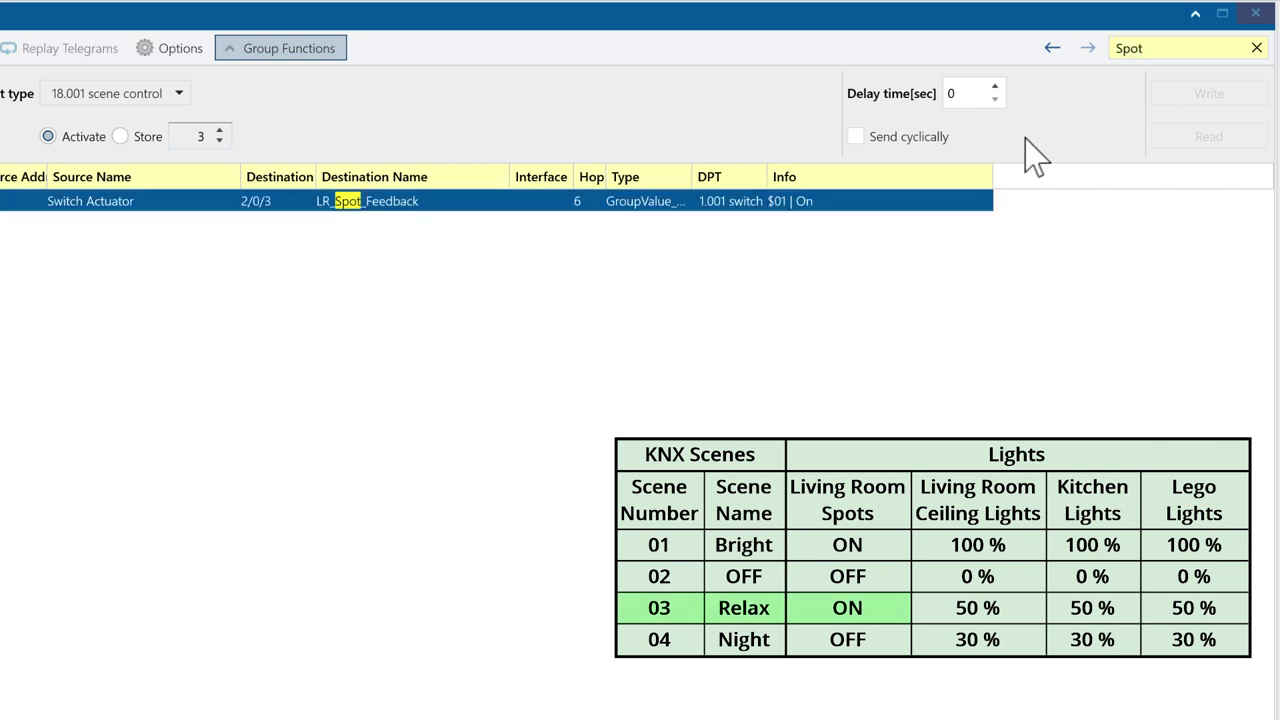
left_click(1150, 50)
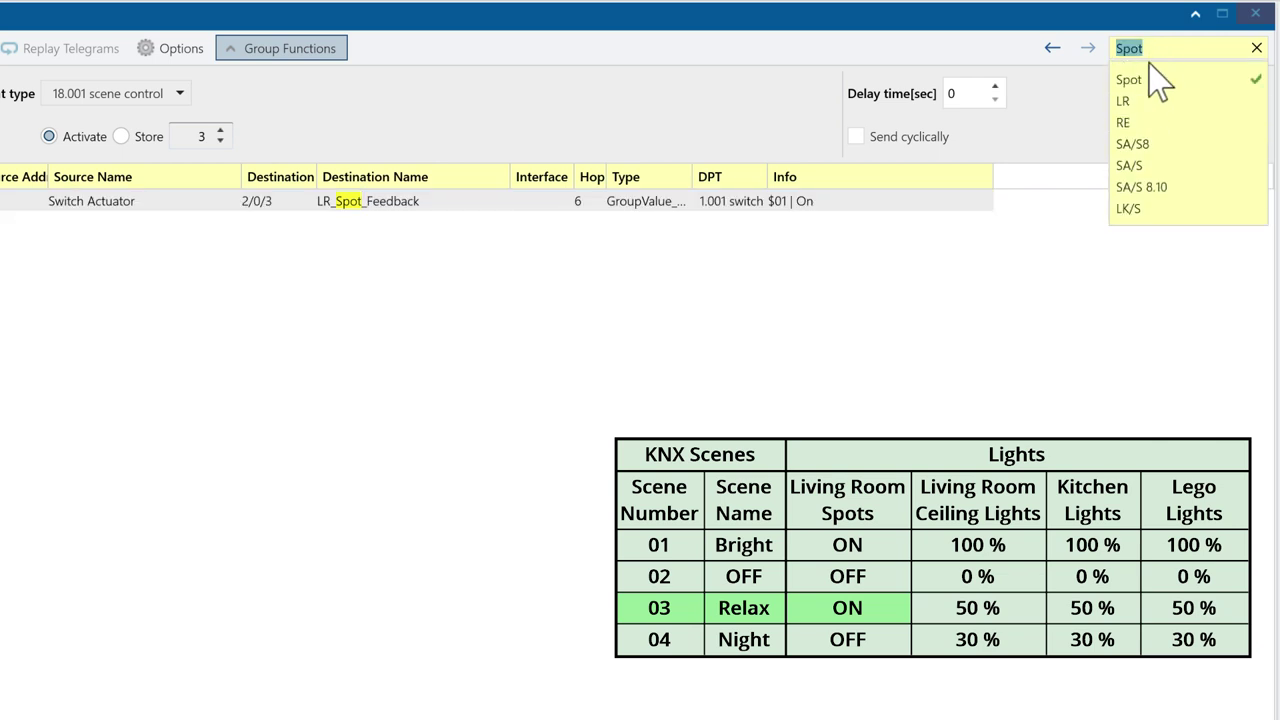
left_click(1140, 102)
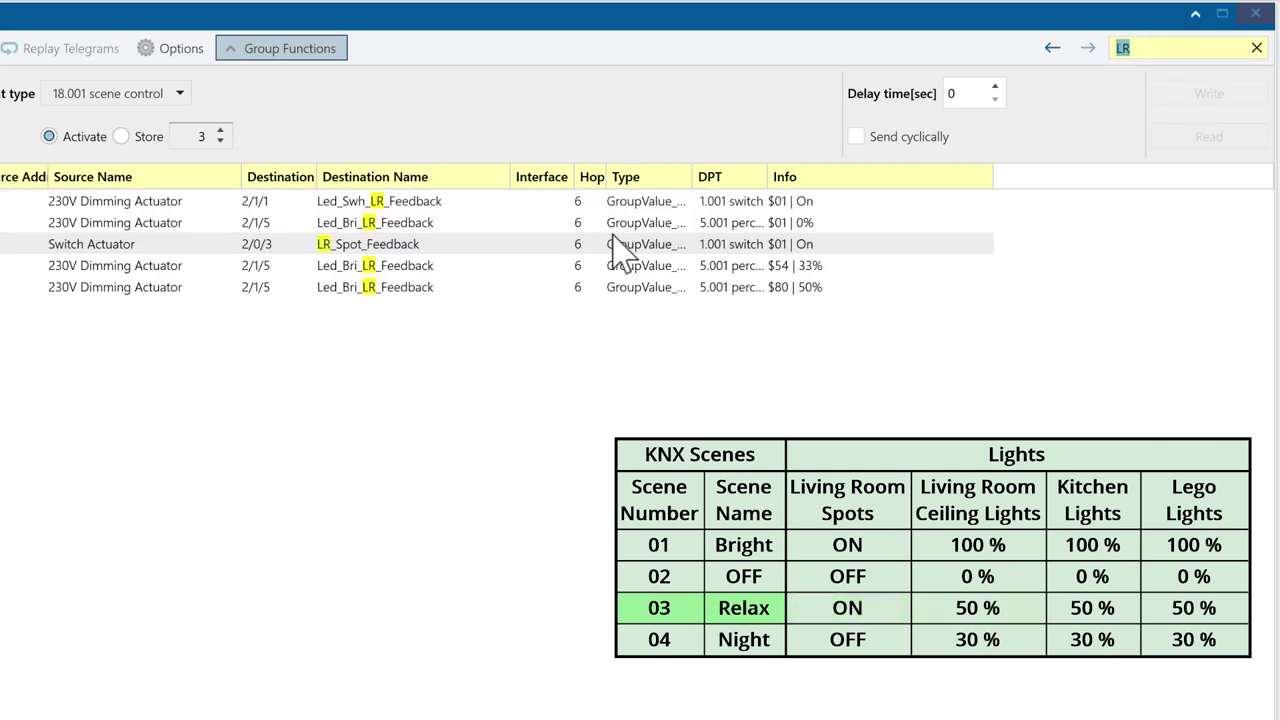
left_click(577, 288)
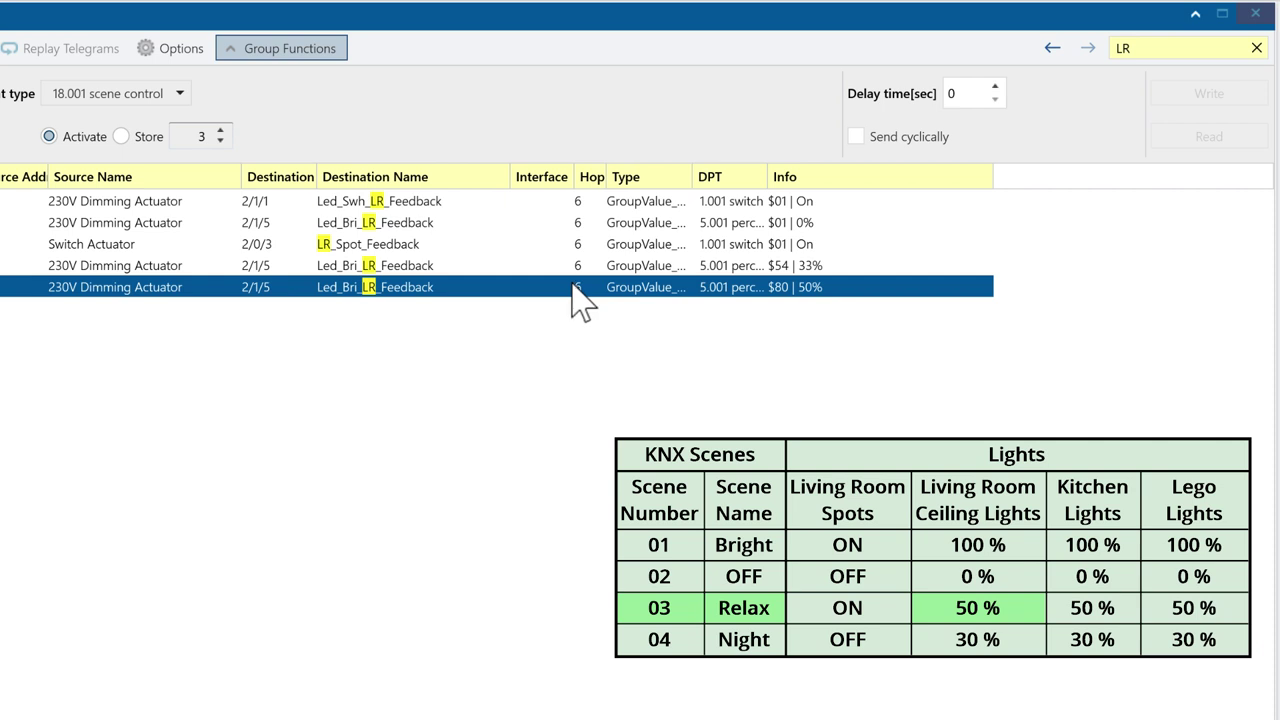
Step: Filter the telegrams by Kitchen and by Lego to check the brightness feedback of those lights for scene 3
left_click(1128, 50)
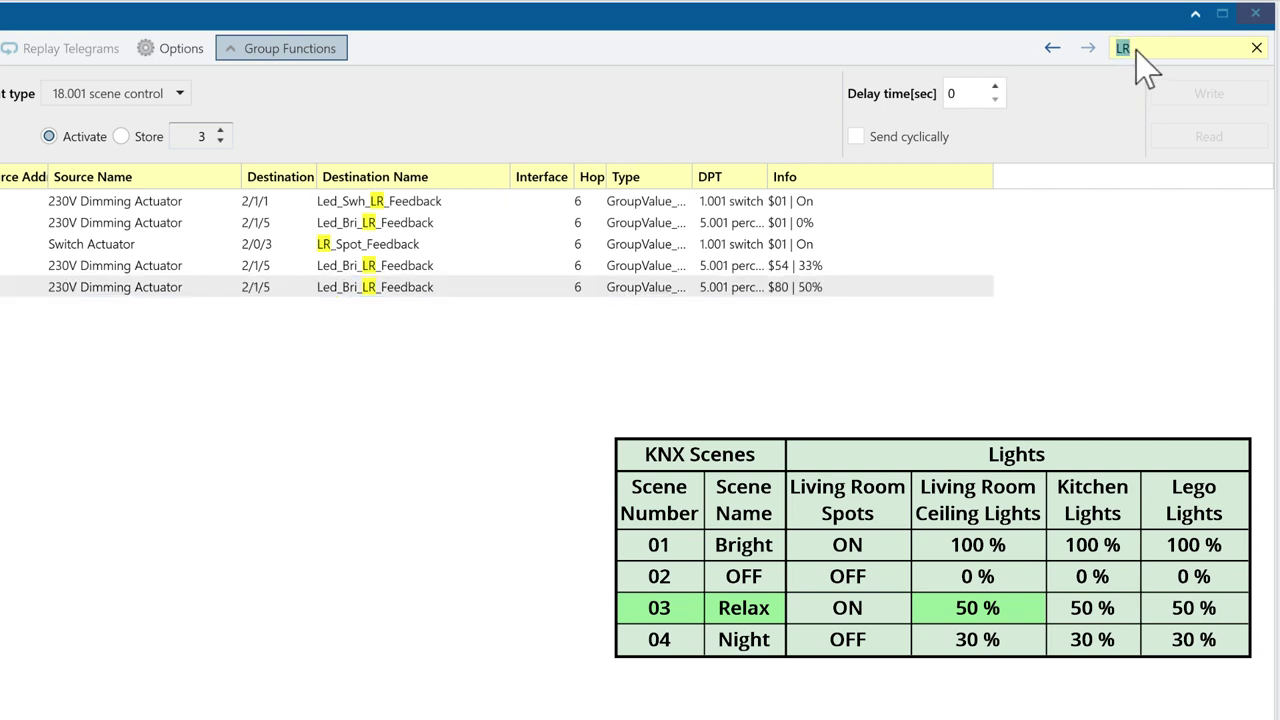
type("Kitchen")
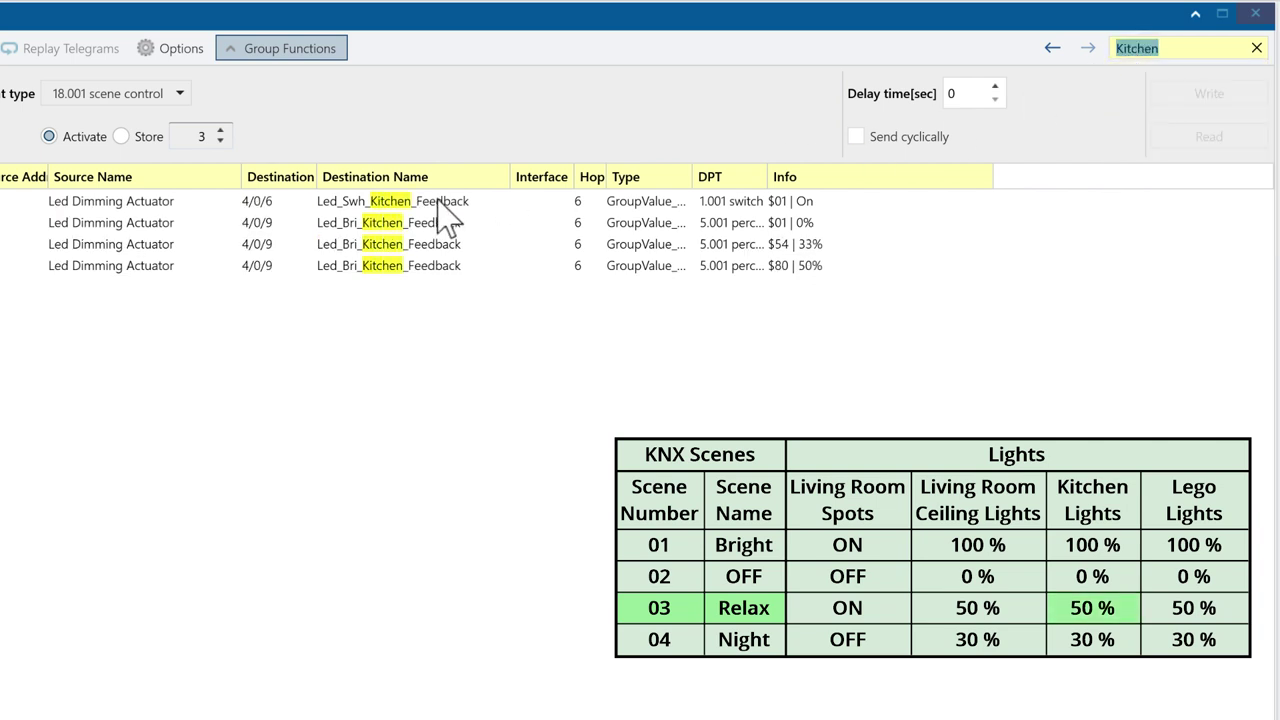
left_click(672, 270)
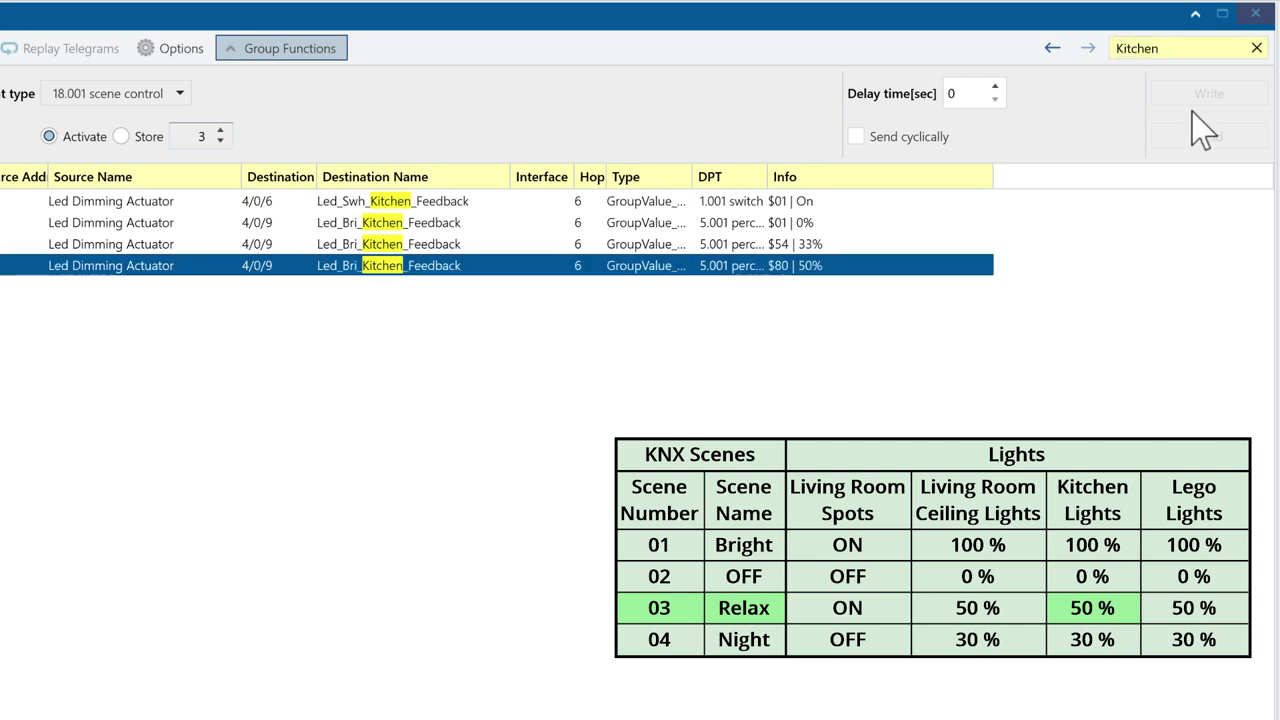
left_click(1179, 56)
type("Lego")
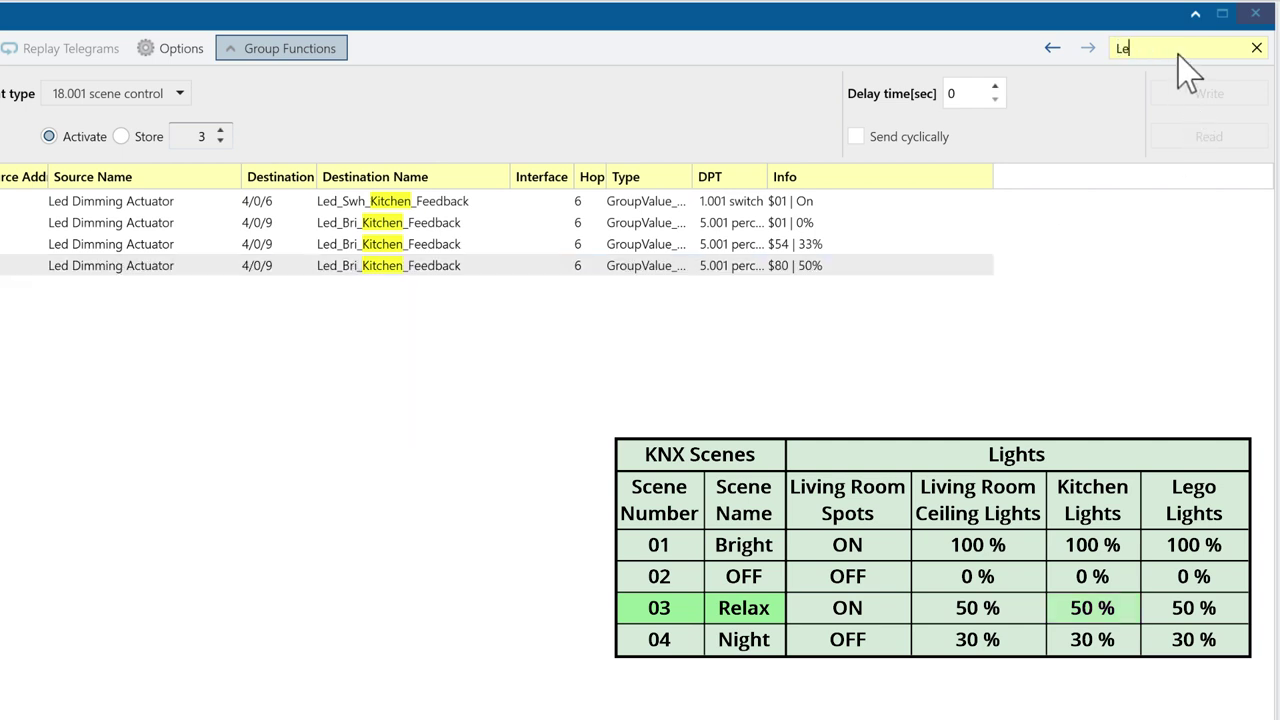
left_click(1185, 68)
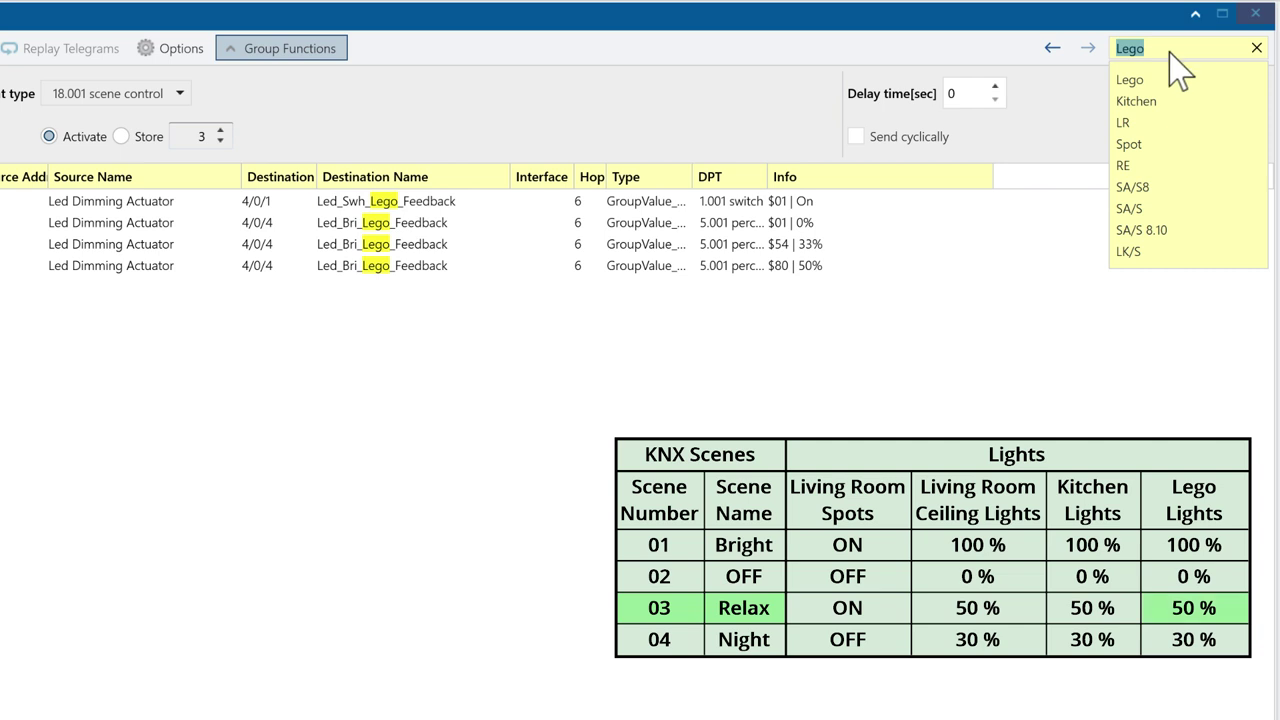
left_click(543, 266)
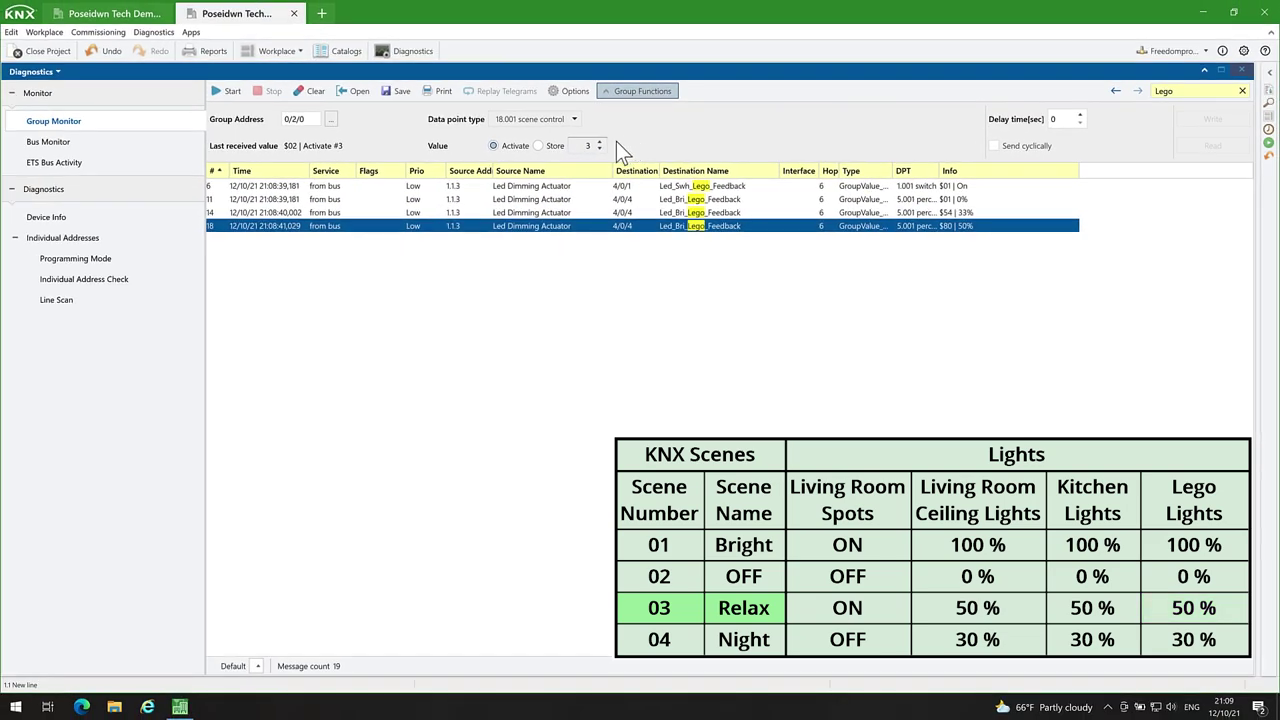
Step: Set the scene value to 2, and clear the search filter together with the recorded telegram list
left_click(599, 149)
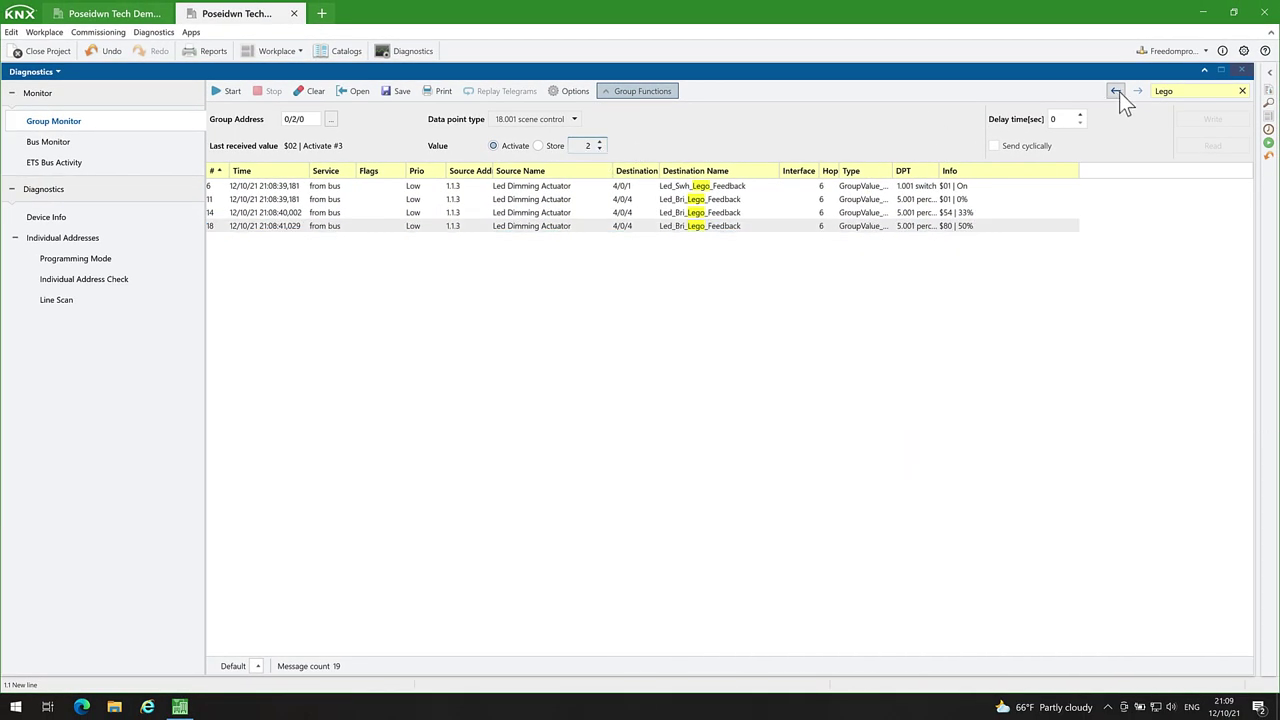
left_click(1243, 90)
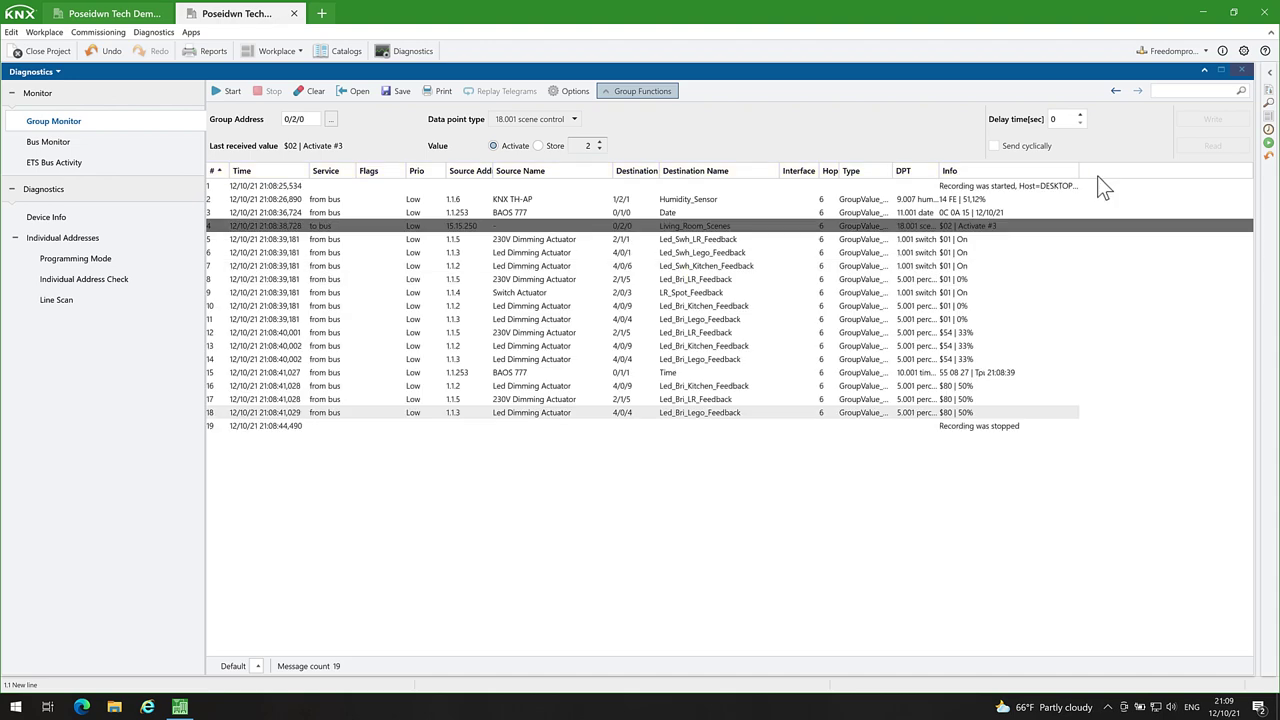
left_click(318, 92)
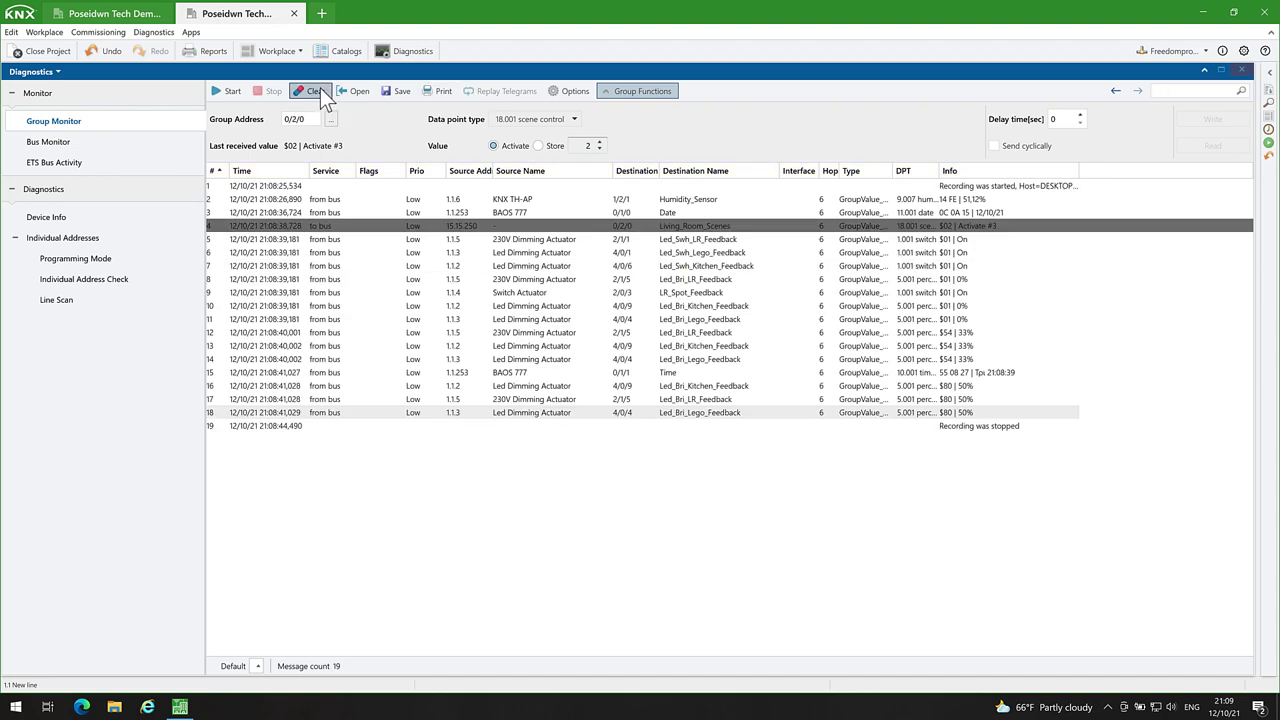
left_click(708, 420)
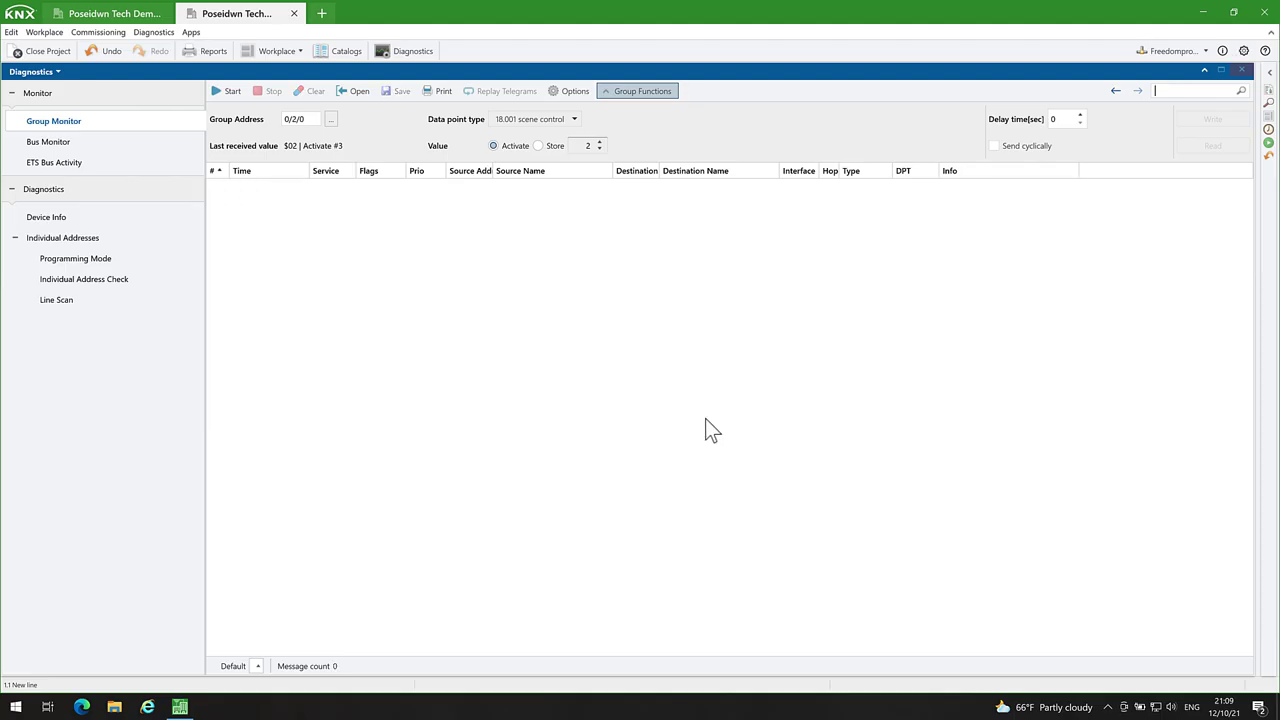
Step: Record telegrams while writing activation of scene 2 to the bus, and stop the recording
left_click(230, 92)
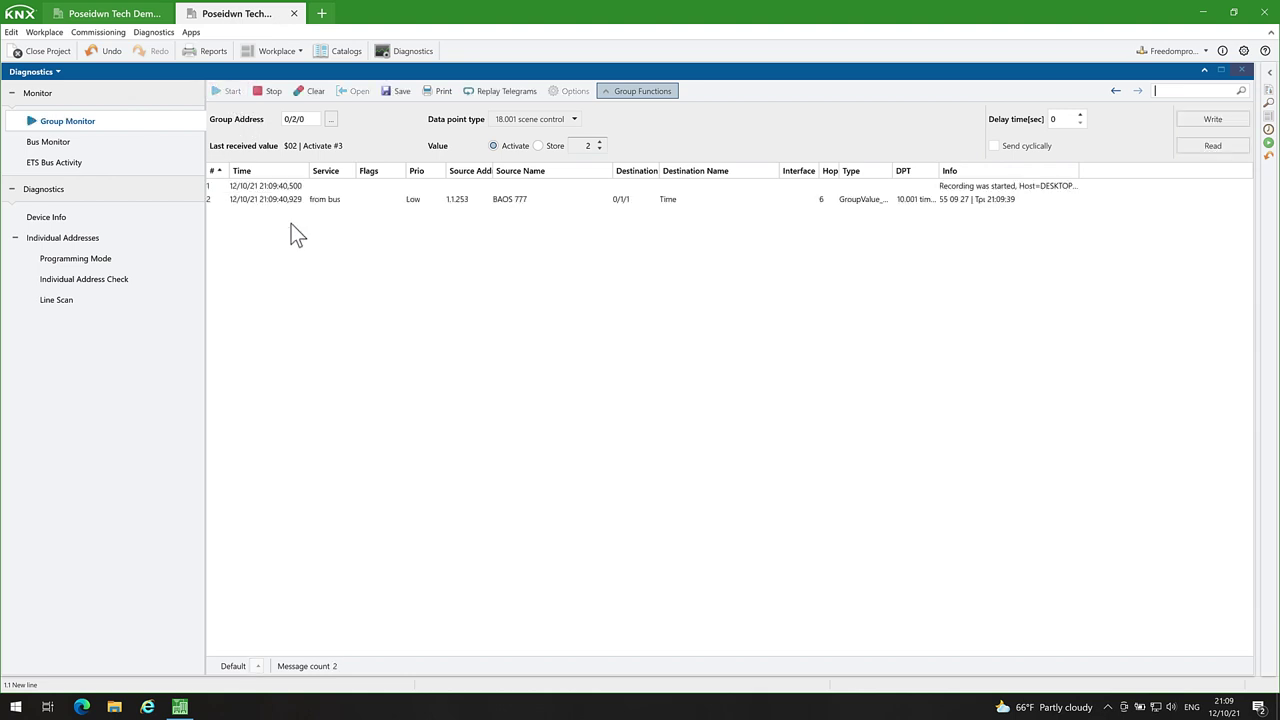
left_click(1191, 119)
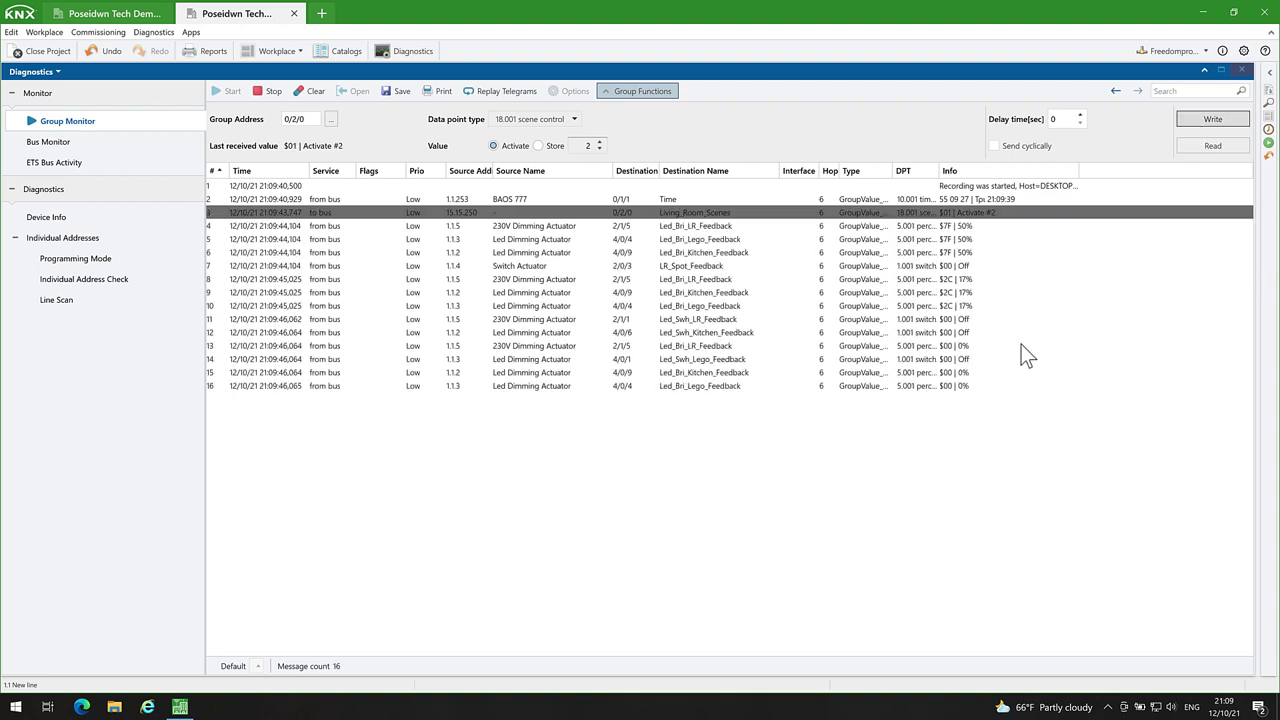
left_click(274, 93)
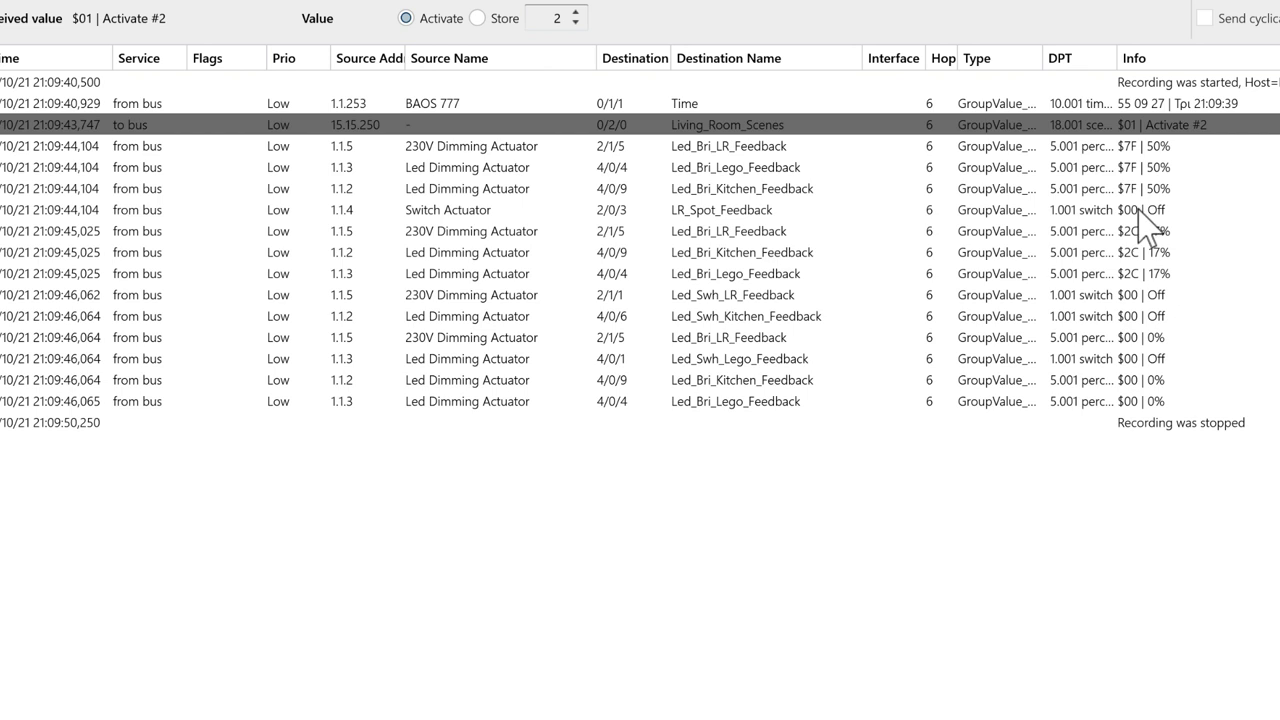
Step: Check the LR_Spot, Led_Swh_LR, Led_Swh_Kitchen and Led_Swh_Lego feedback telegrams recorded for scene 2
left_click(1140, 210)
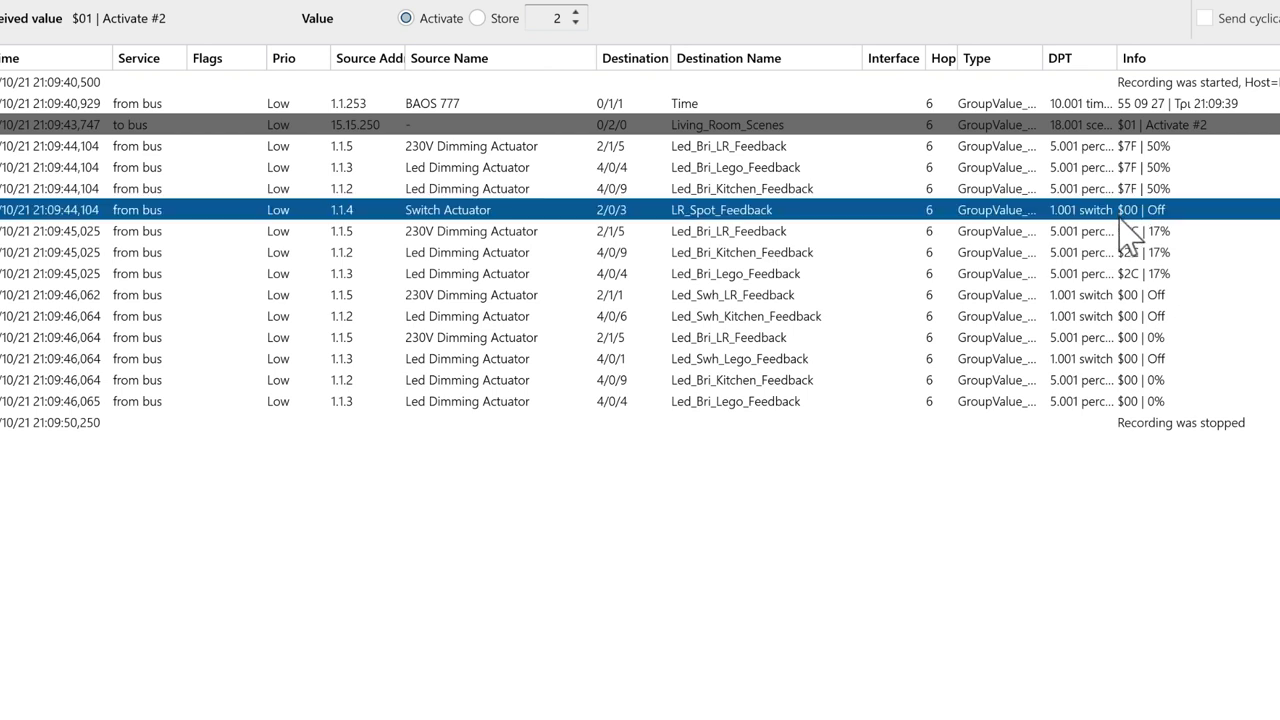
left_click(1110, 295)
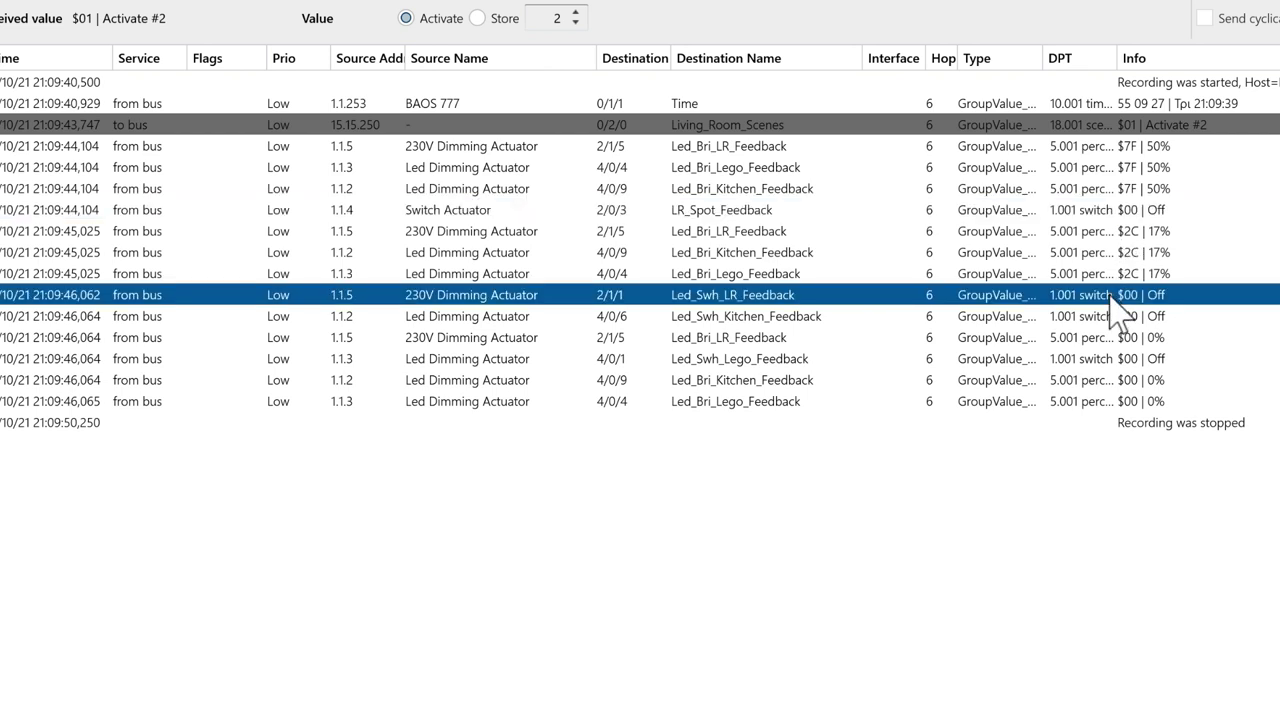
left_click(1112, 316)
left_click(1116, 359)
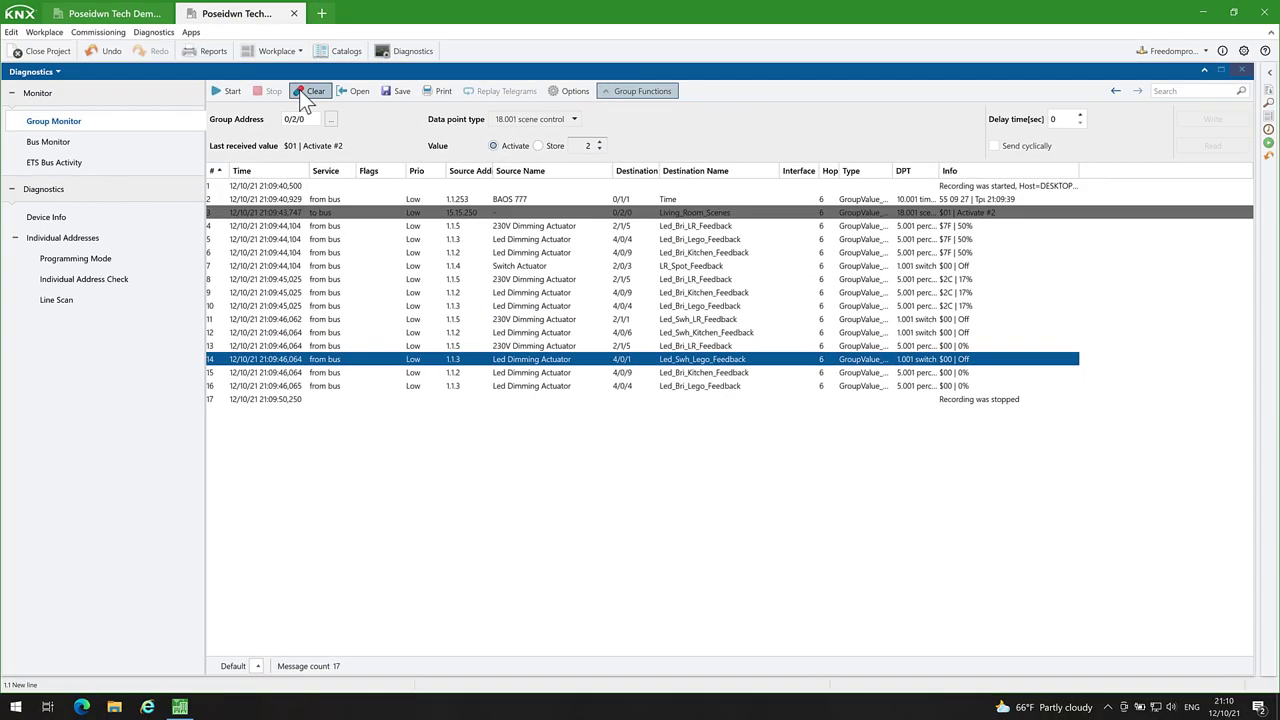
Step: Clear the Group Monitor's telegram list without saving it, and minimize the ETS window
left_click(262, 61)
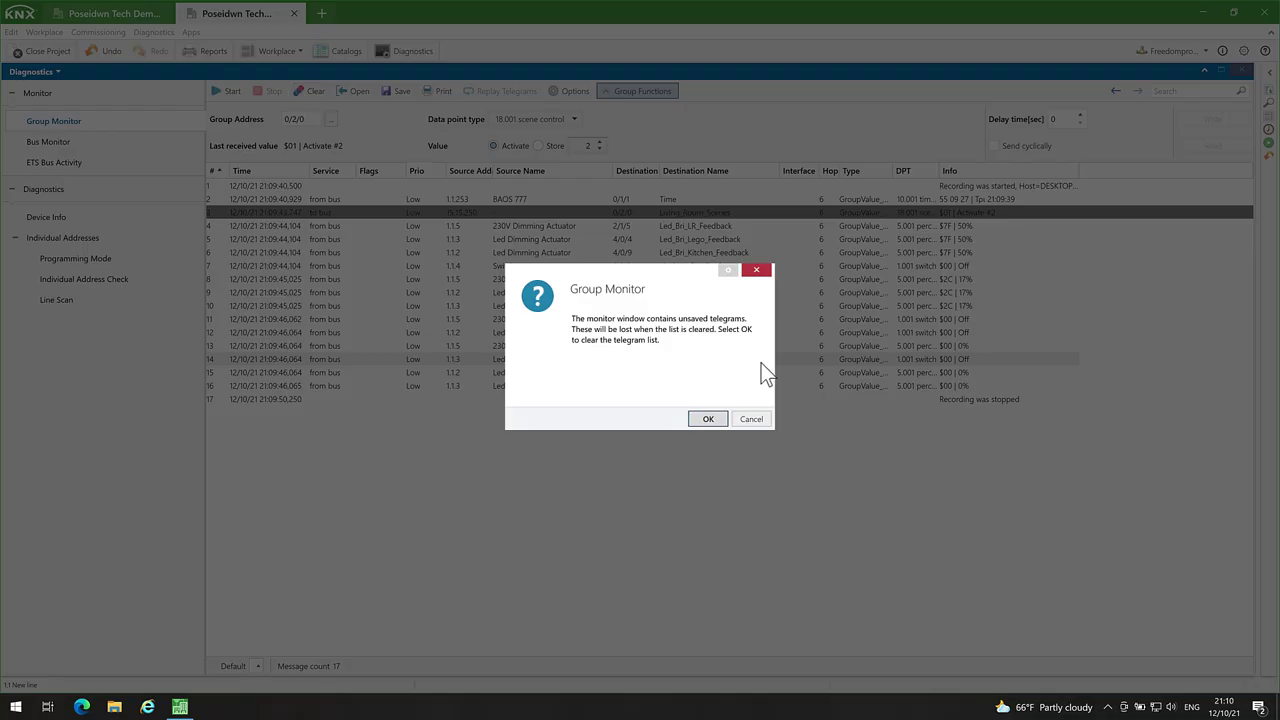
left_click(712, 423)
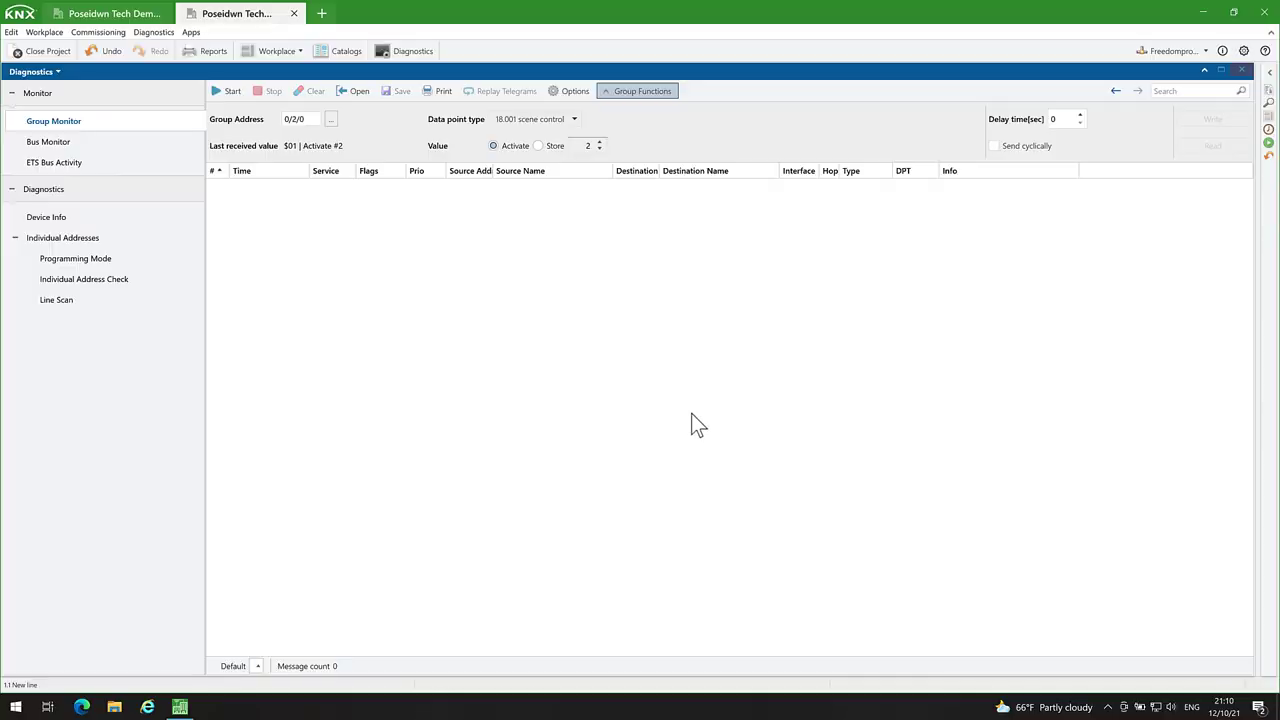
left_click(1203, 12)
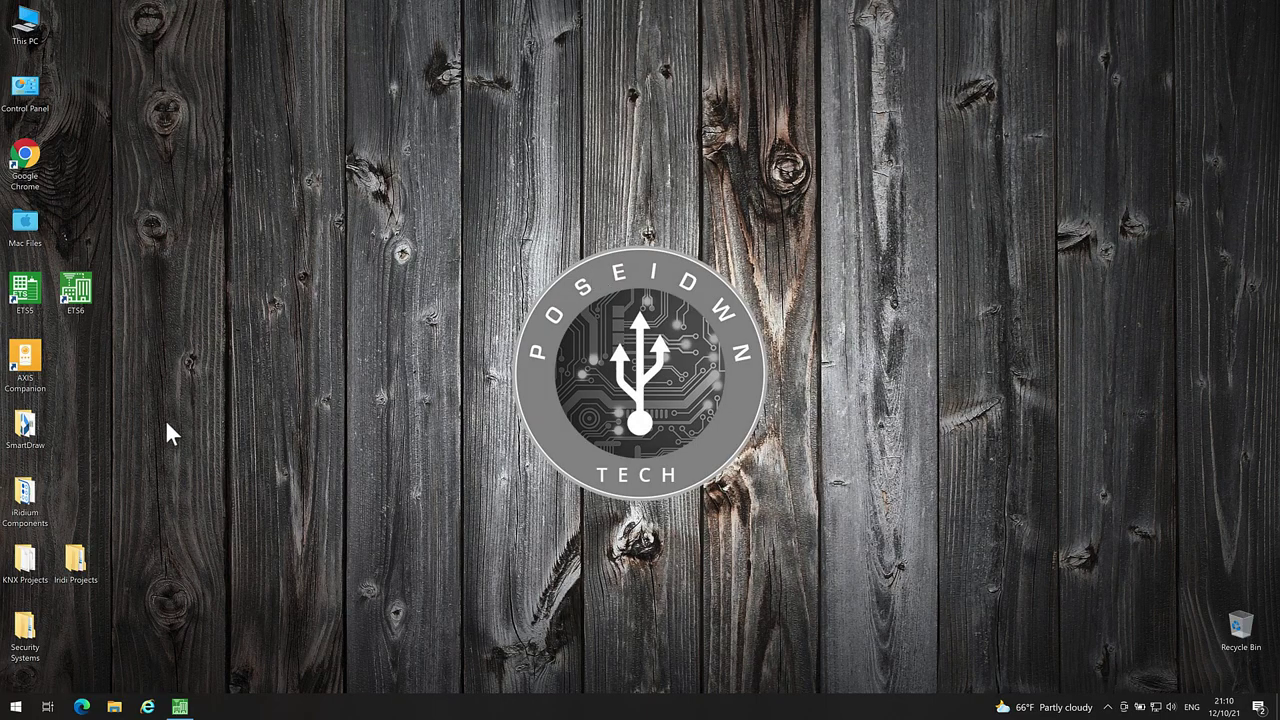
Step: Launch iRidium Studio (x64) from the iRidium Components desktop folder, and close the folder window
double_click(25, 495)
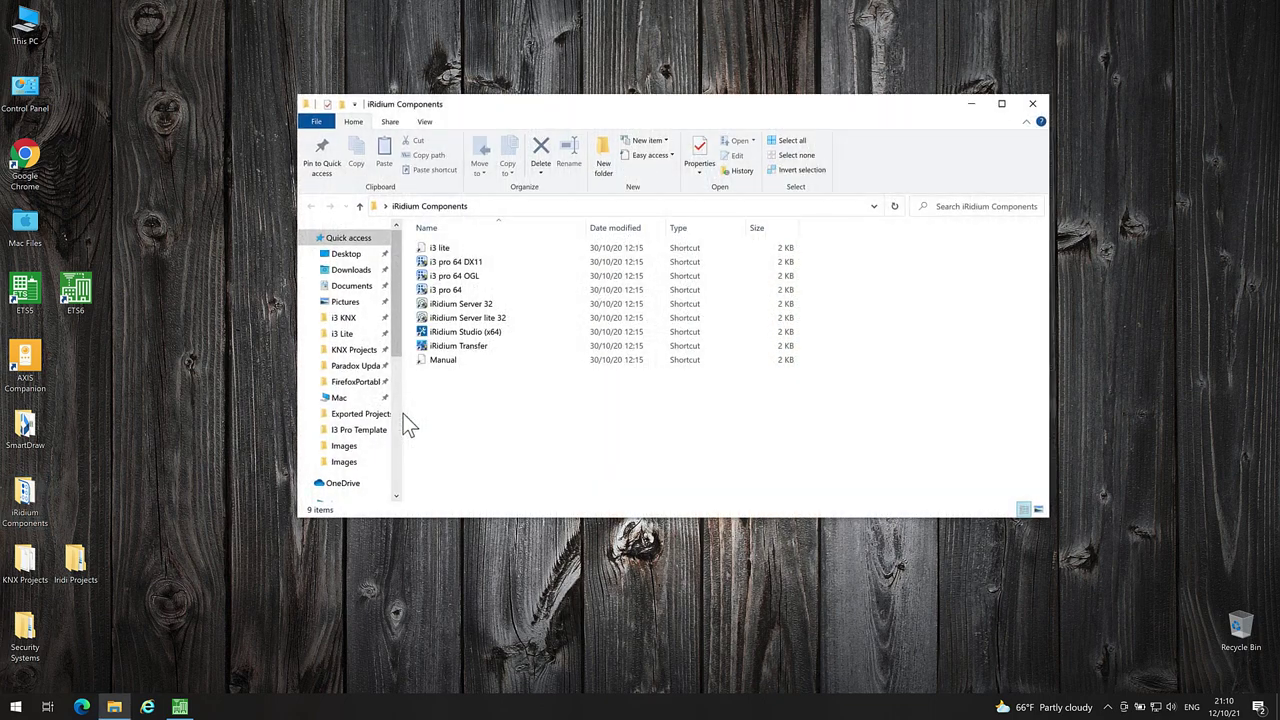
double_click(475, 332)
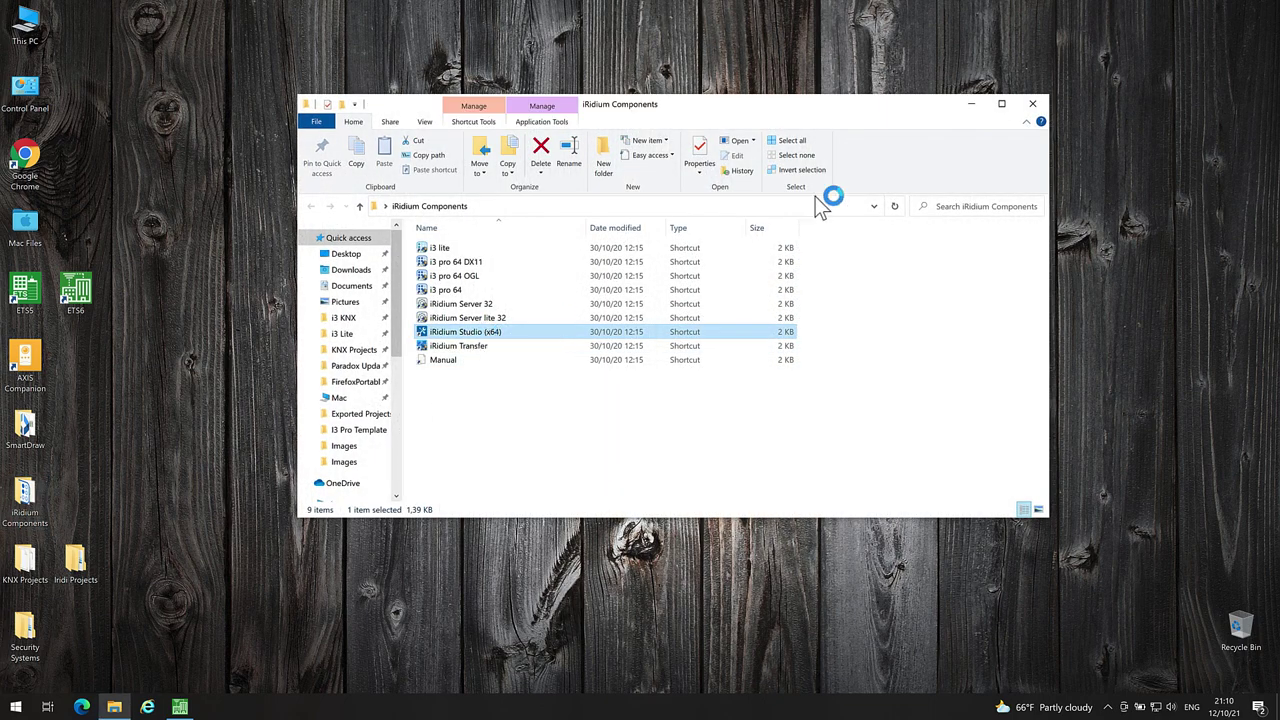
left_click(1032, 103)
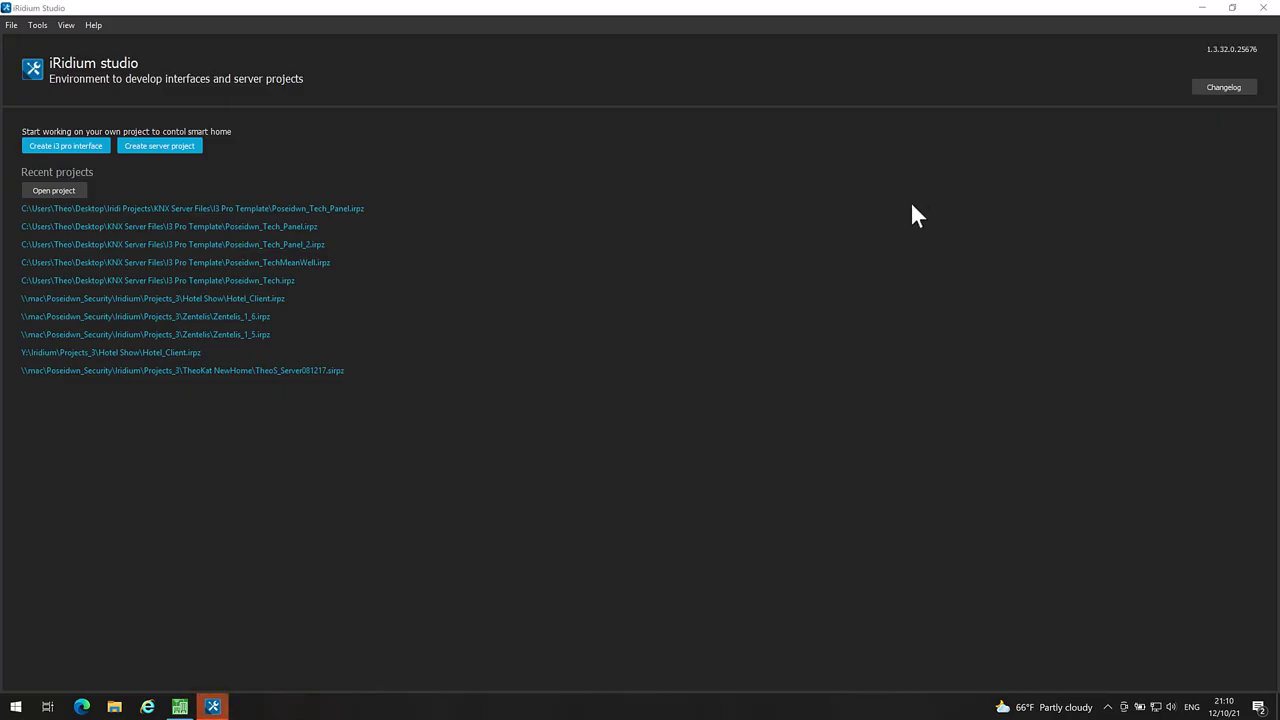
Step: Open the project Poseidwn_Tech_Panel.irpz from the I3 Pro Template folder, and expand its Lights folder
left_click(11, 25)
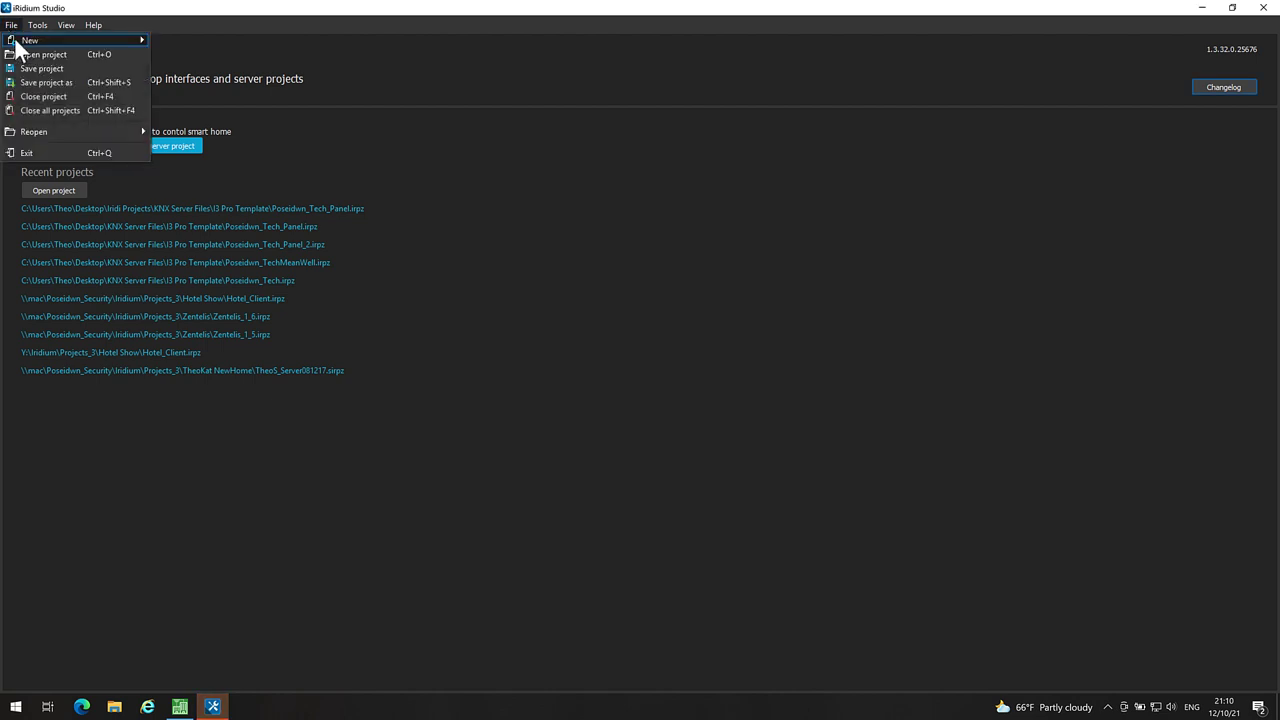
left_click(30, 54)
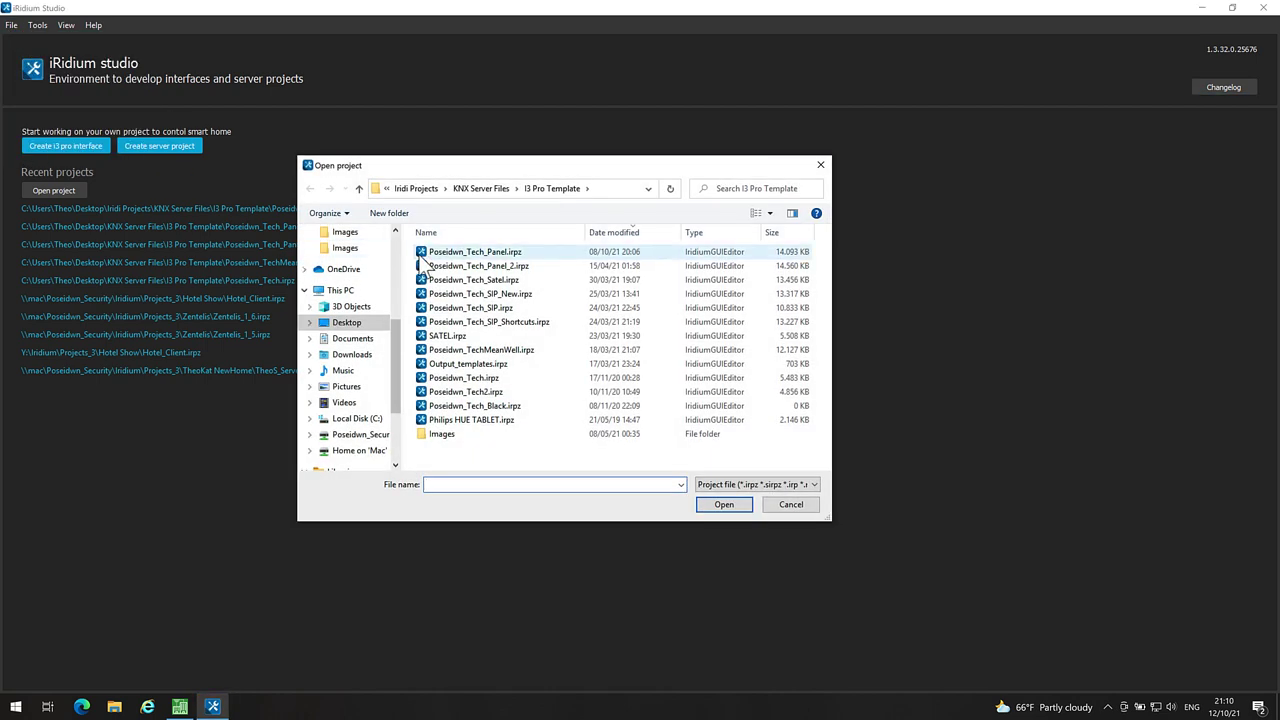
double_click(450, 252)
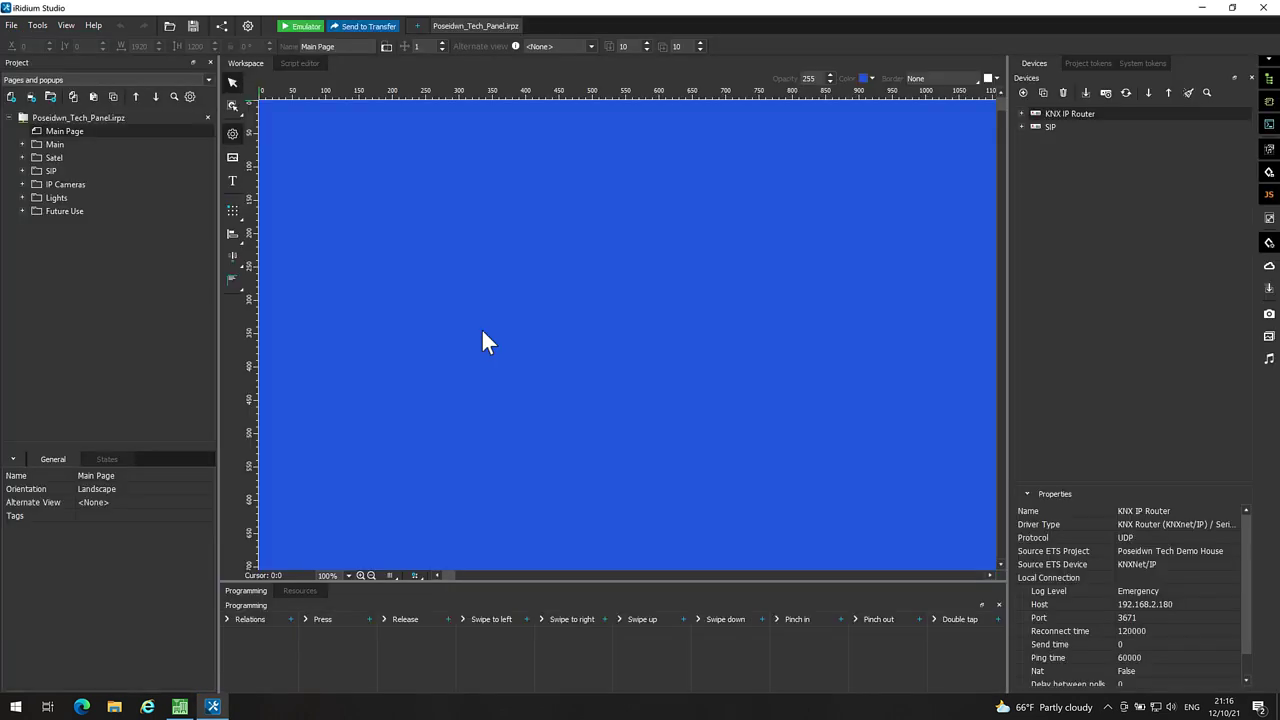
left_click(23, 197)
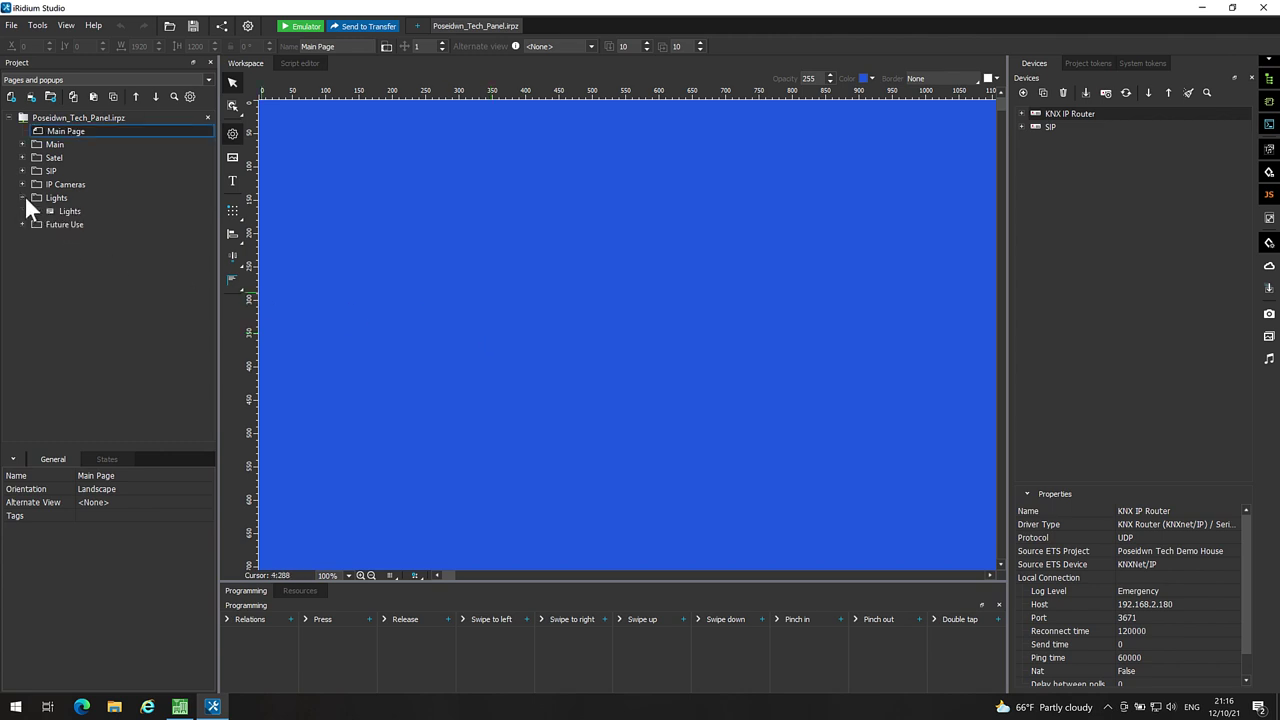
Step: Open the Lights popup from the Lights folder in the workspace, zoomed out to 60%
left_click(58, 210)
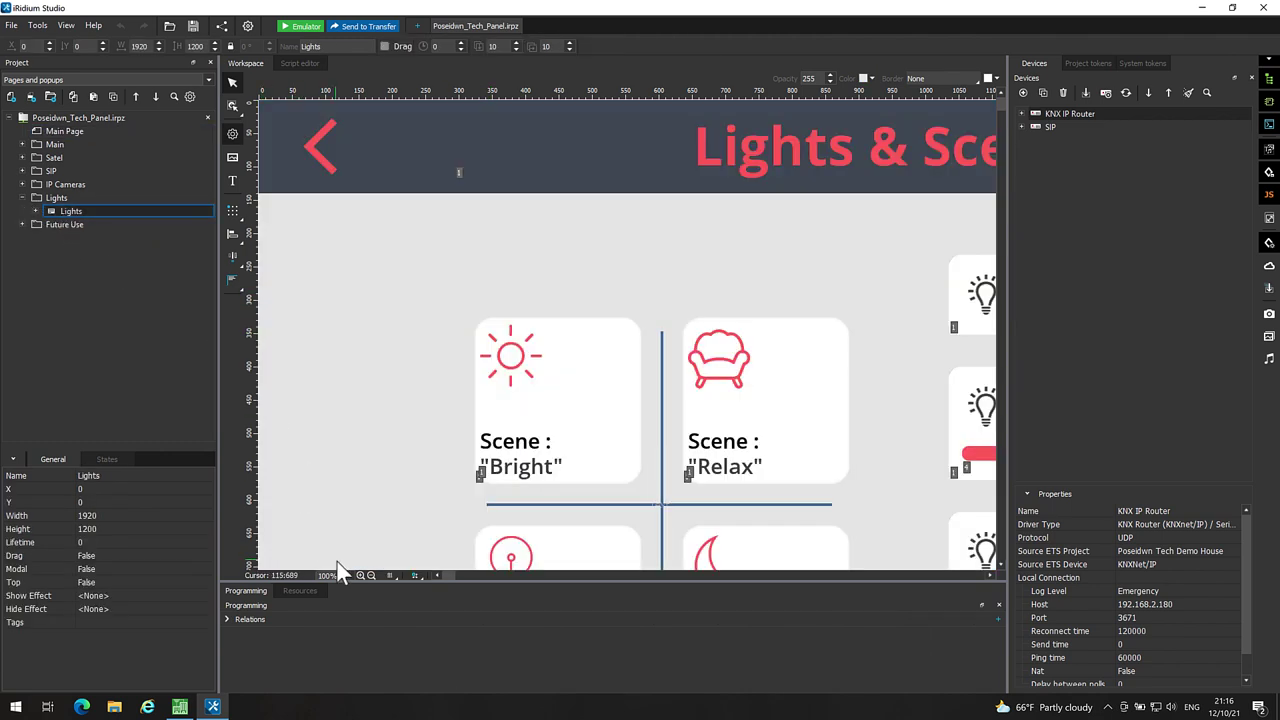
left_click(371, 576)
left_click(371, 576)
left_click(371, 576)
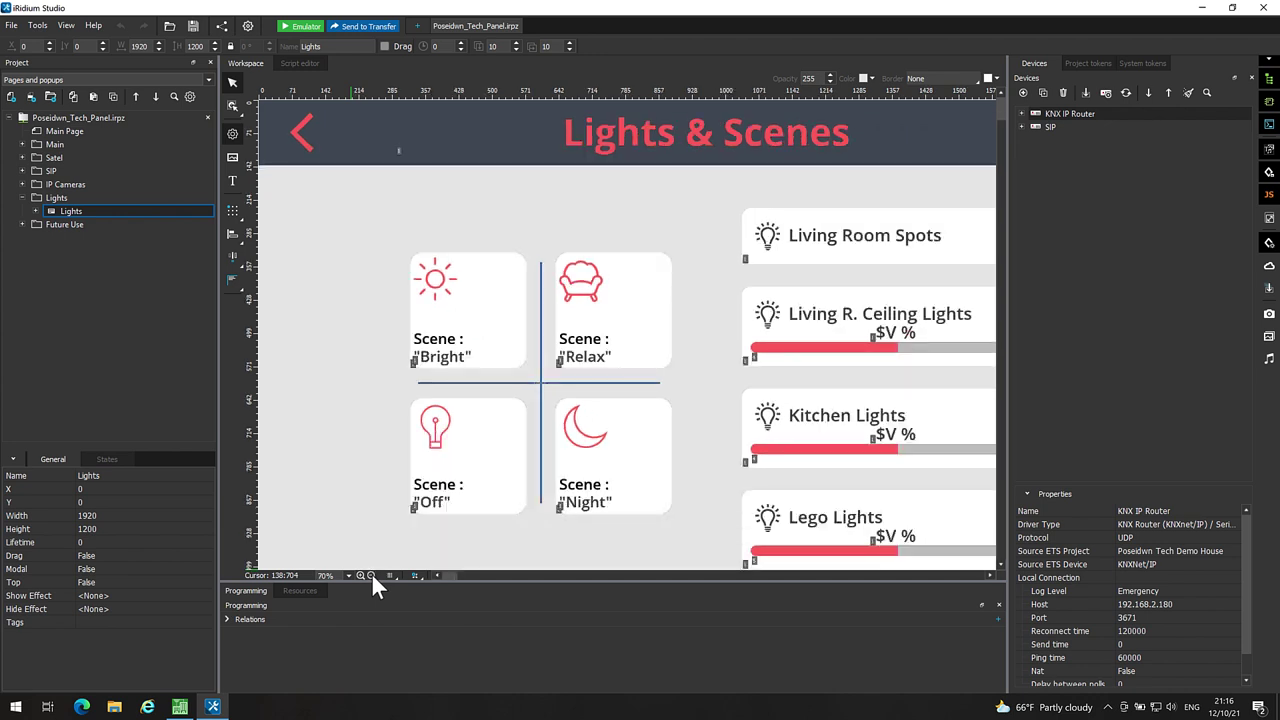
left_click(371, 576)
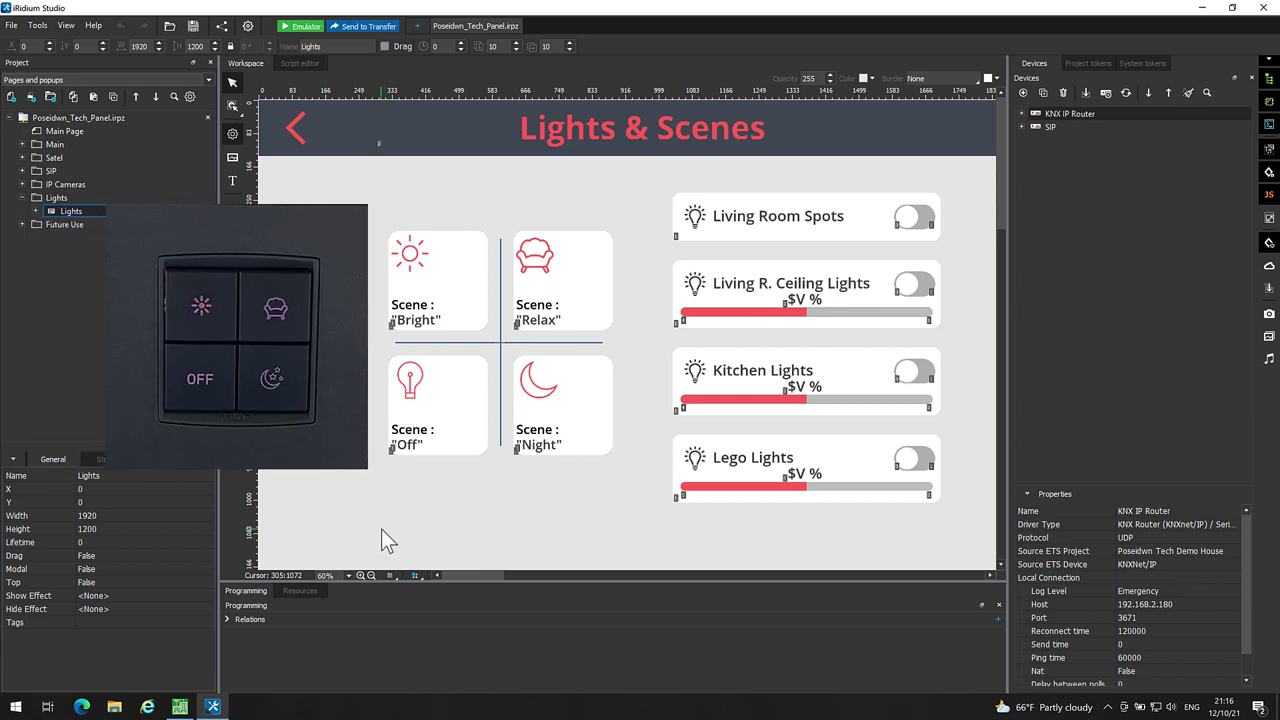
Step: Inspect the Scene_Bright, Scene_Relax, Scene_OFF and Scene_Night buttons in turn
left_click(441, 270)
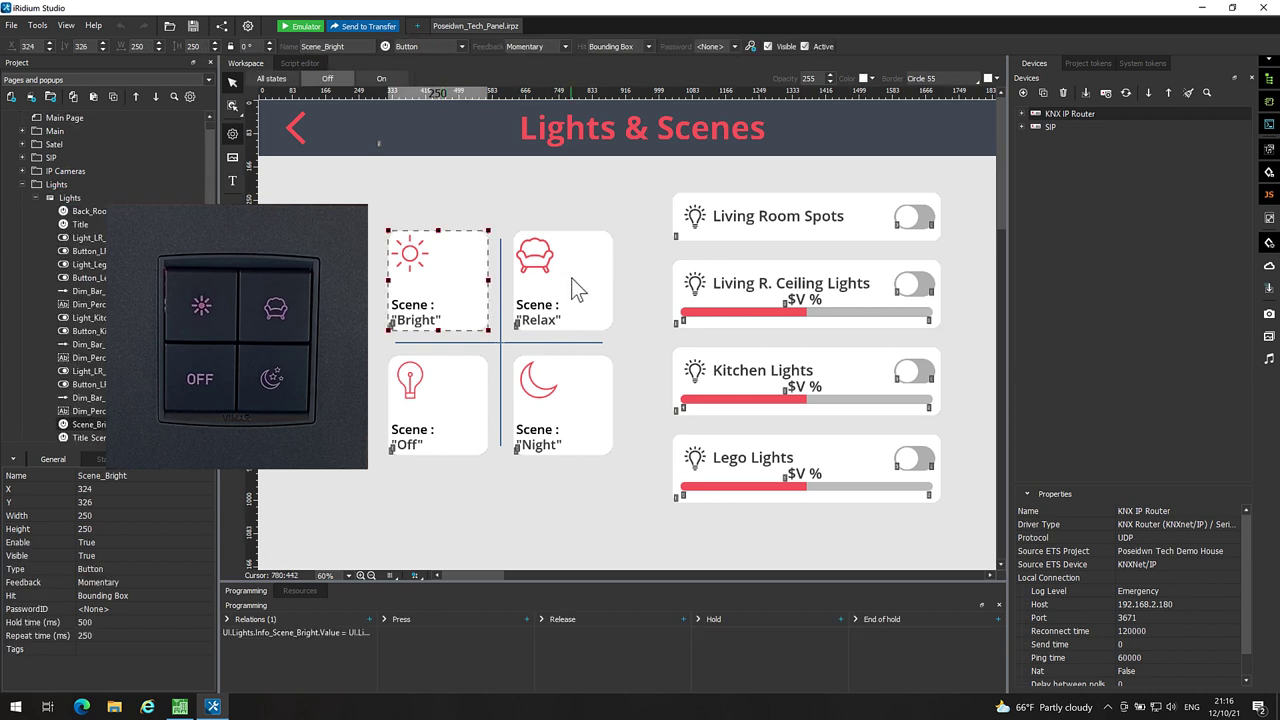
left_click(571, 277)
left_click(475, 388)
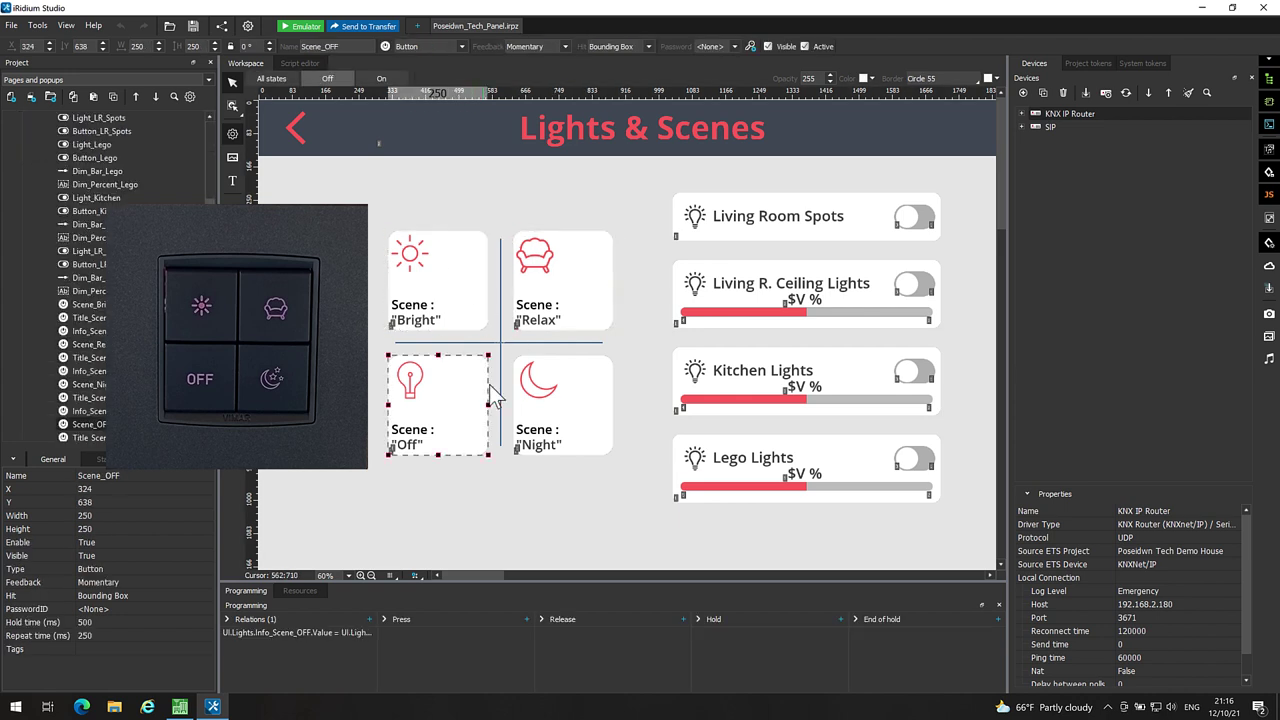
left_click(560, 405)
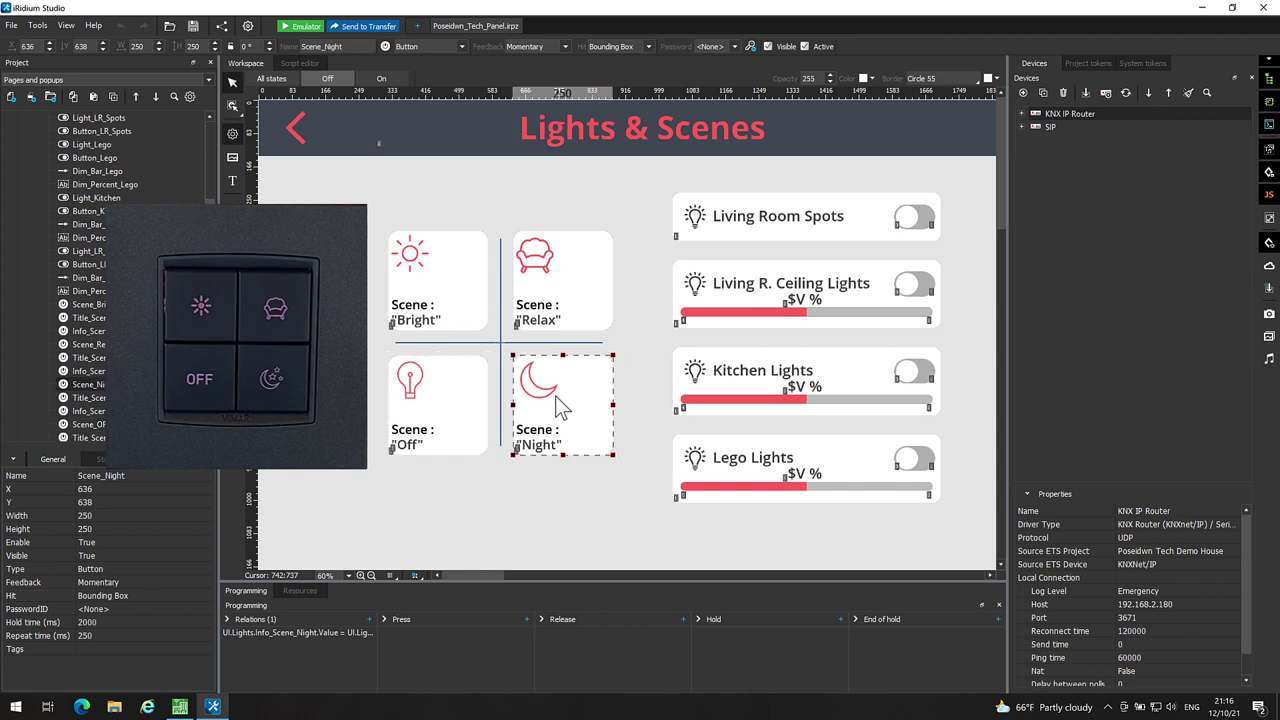
Step: Assign the Living_Room_Scenes command from KNX IP Router group 0/2 Scenes to the Scene_Bright button, sent as a Number when pressed
left_click(474, 290)
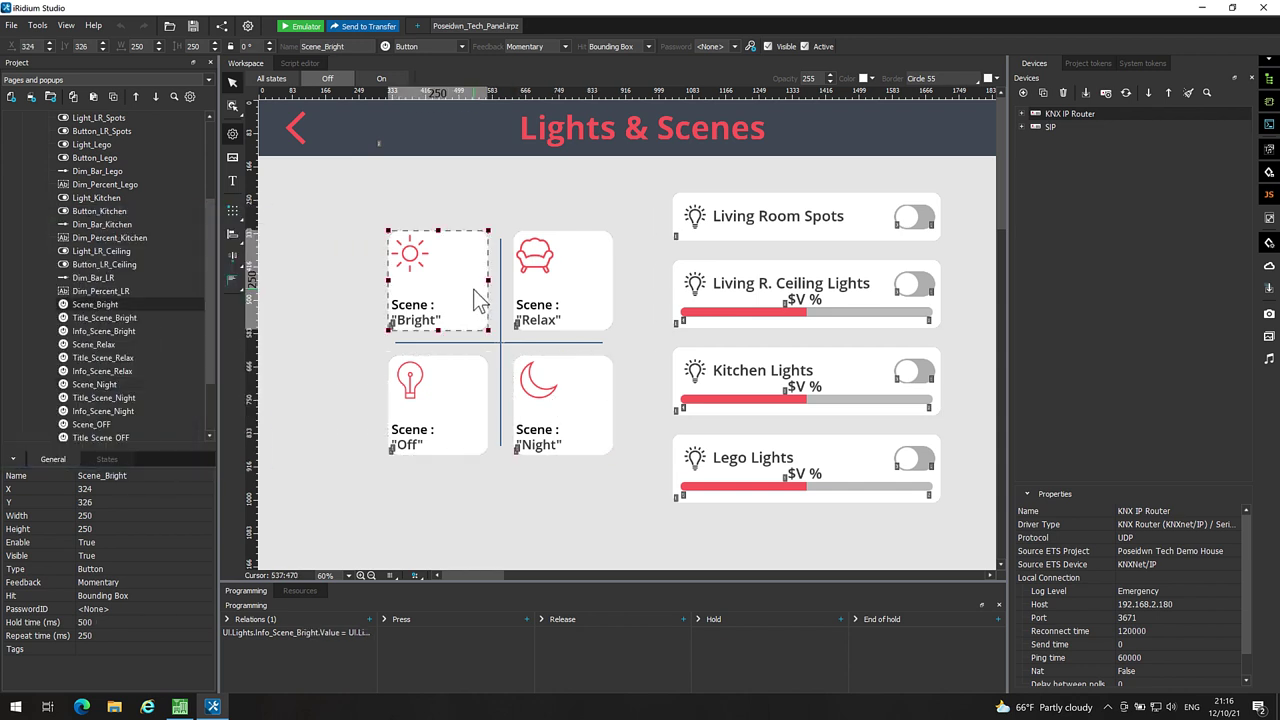
left_click(1020, 113)
left_click(1035, 165)
left_click(1048, 191)
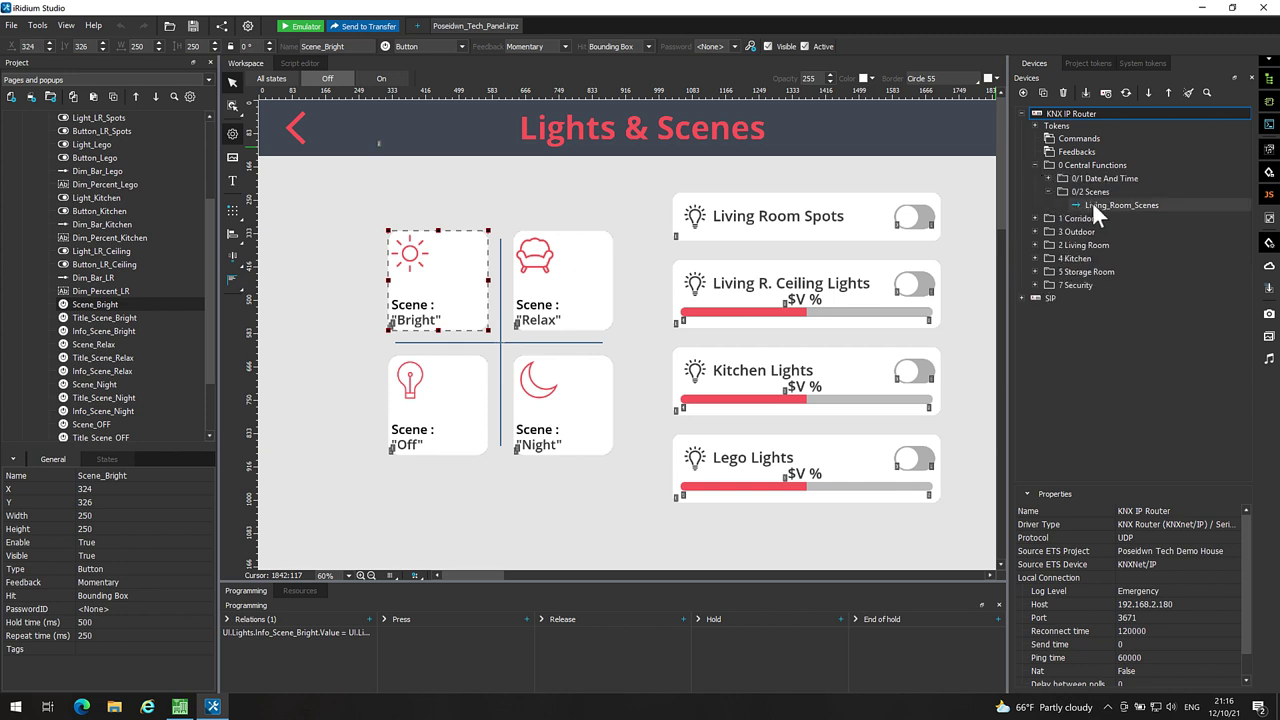
left_click(1100, 204)
left_click_drag(1111, 203, 437, 268)
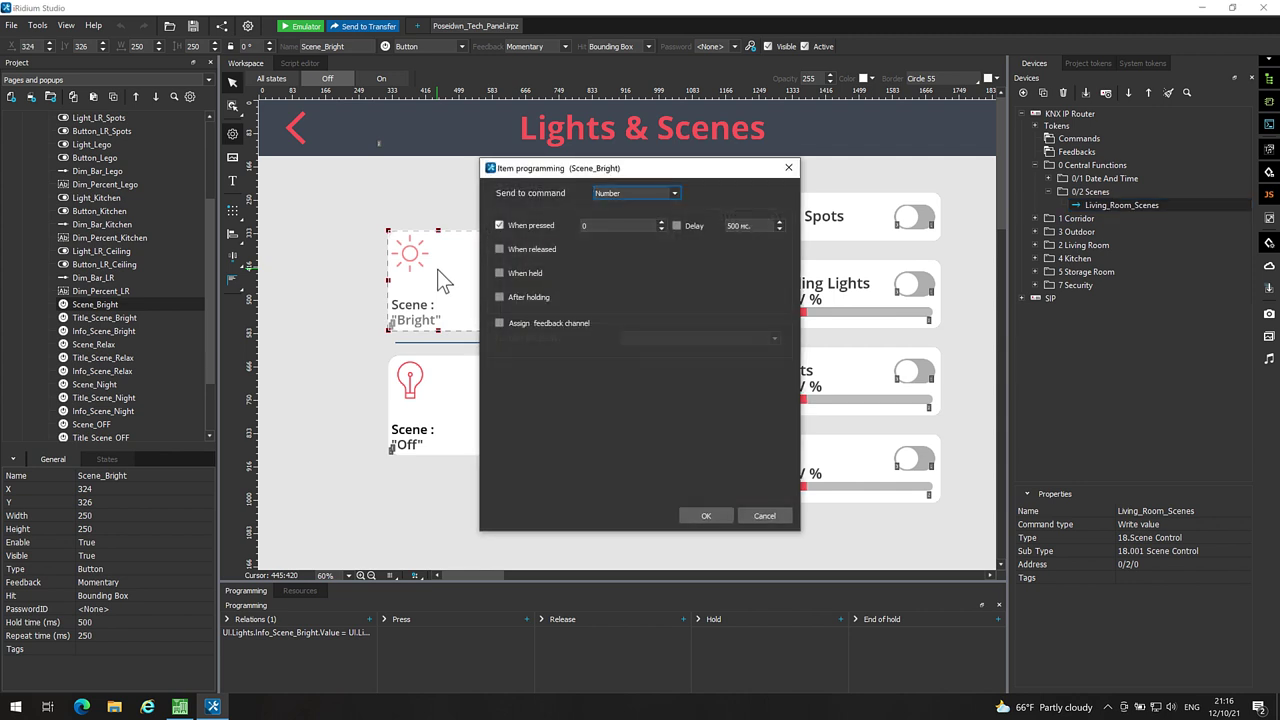
left_click(675, 193)
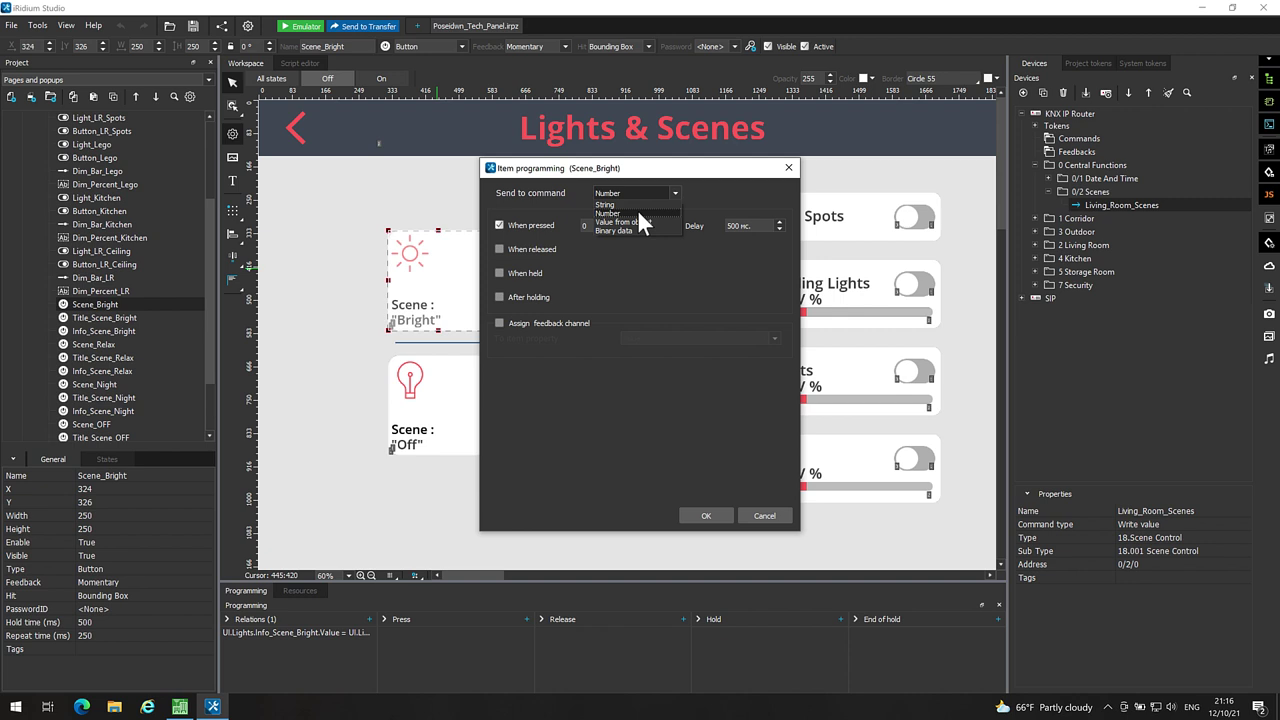
left_click(637, 212)
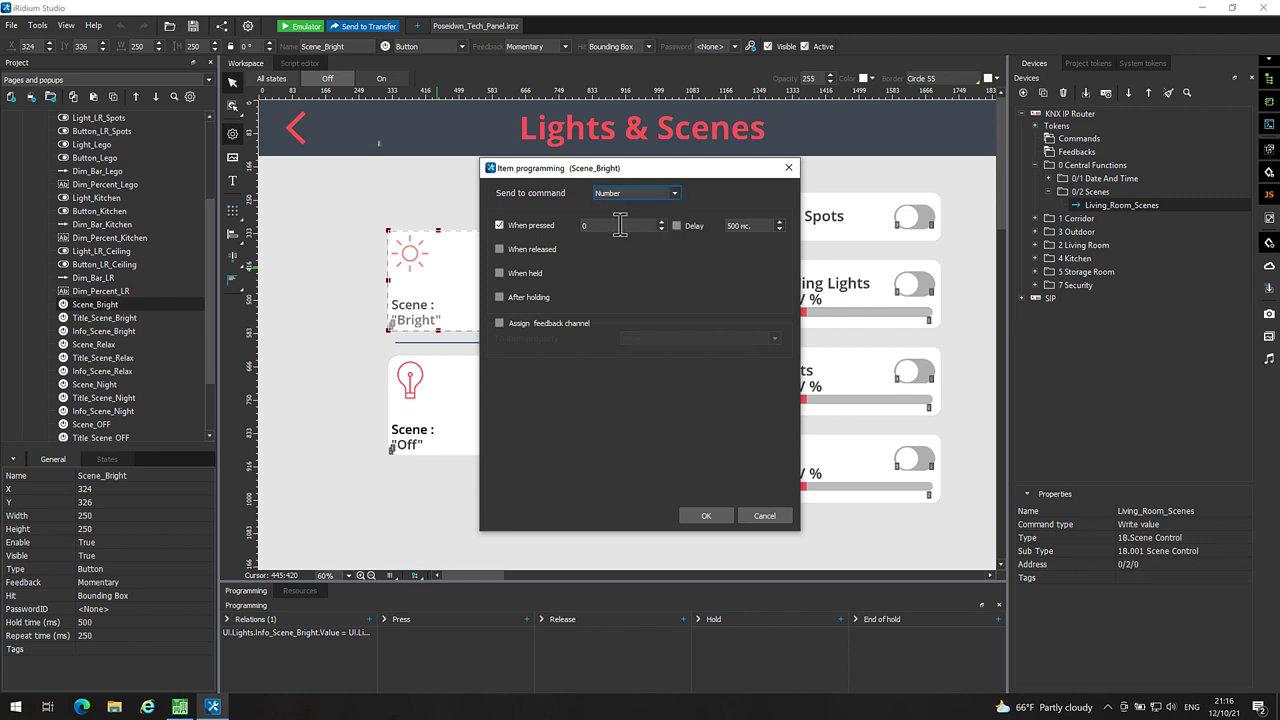
left_click(619, 225)
Step: Switch to ETS, activate scene 1 on group address 0/2/0 in a new Group Monitor recording, and widen the DPT column
left_click(181, 707)
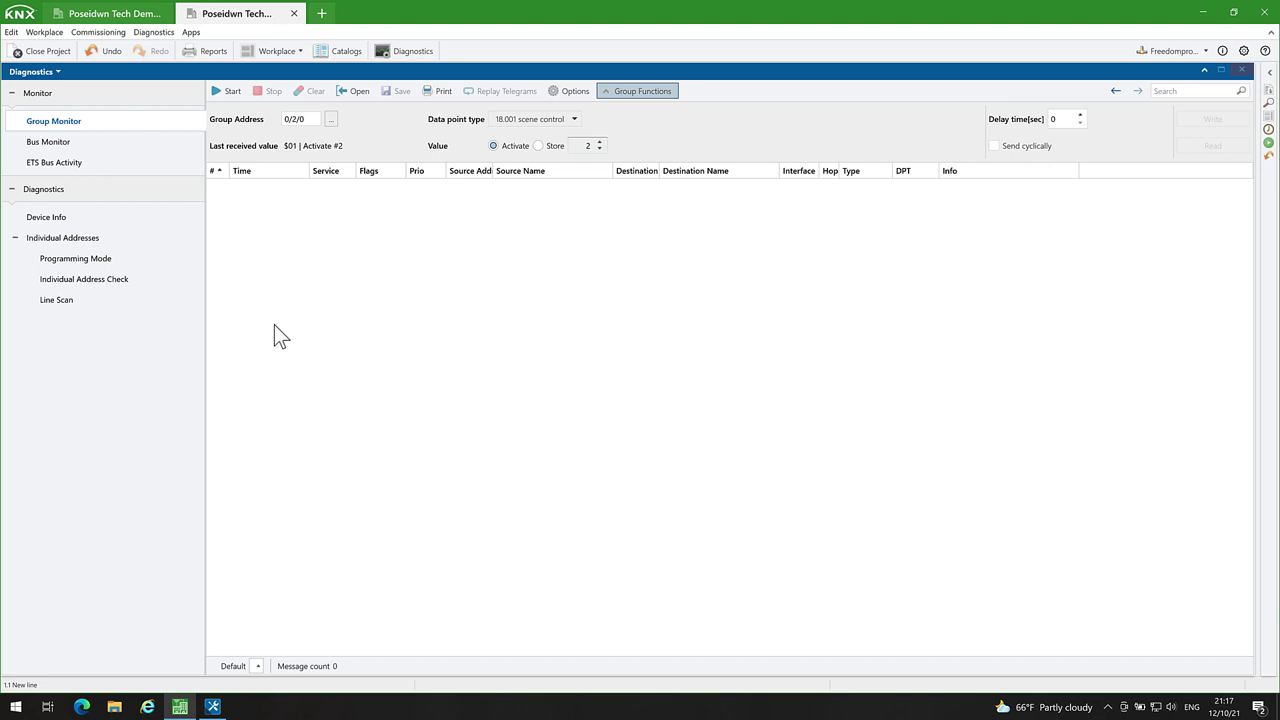
left_click(231, 91)
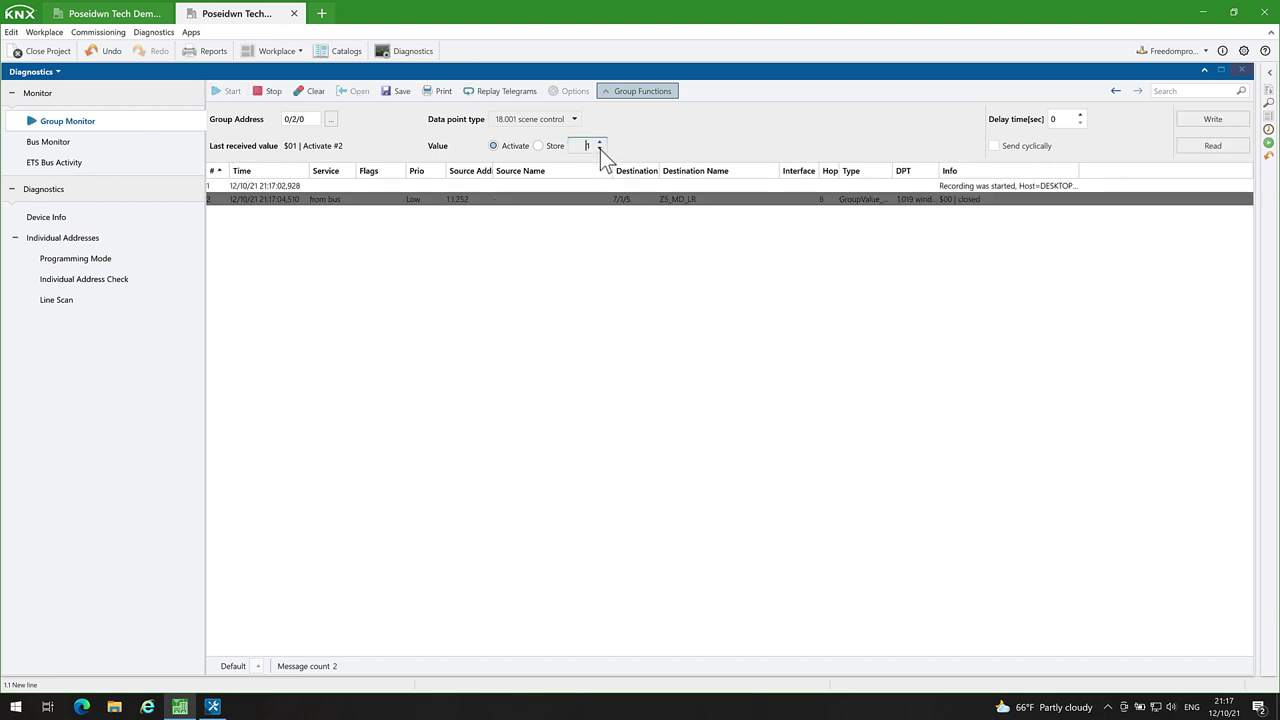
left_click(1223, 118)
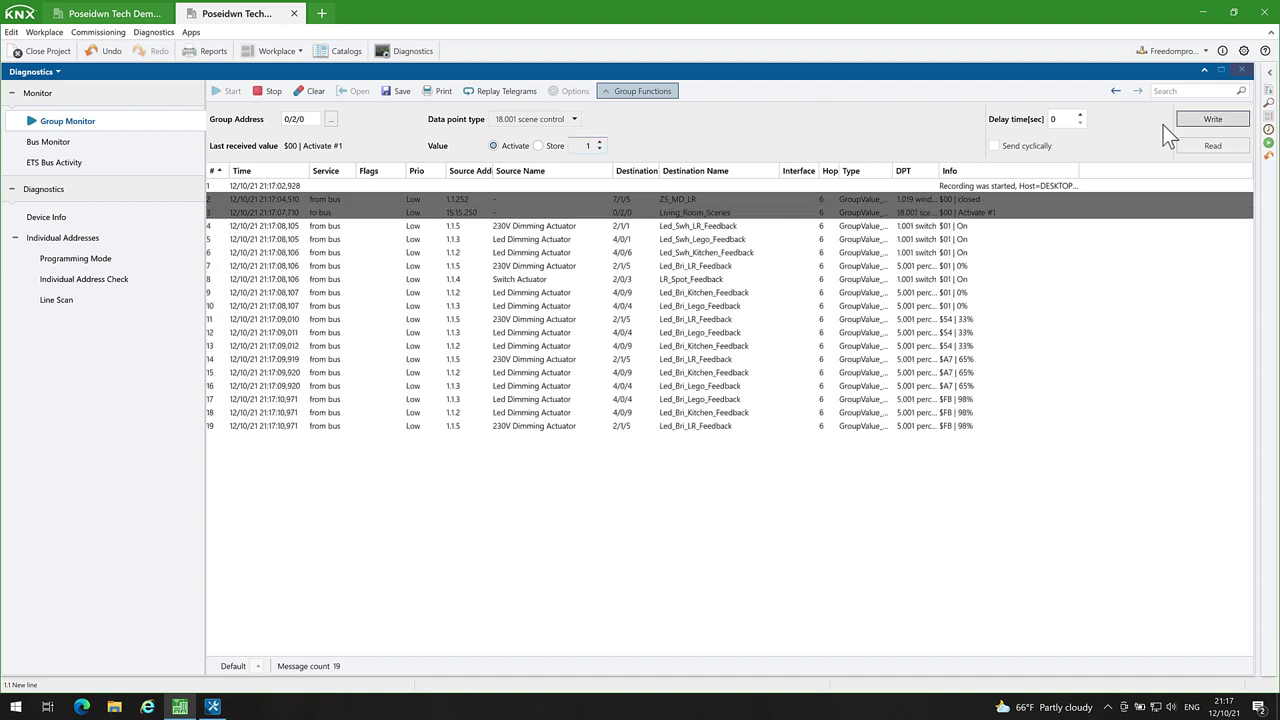
left_click(558, 212)
left_click_drag(936, 170, 1002, 170)
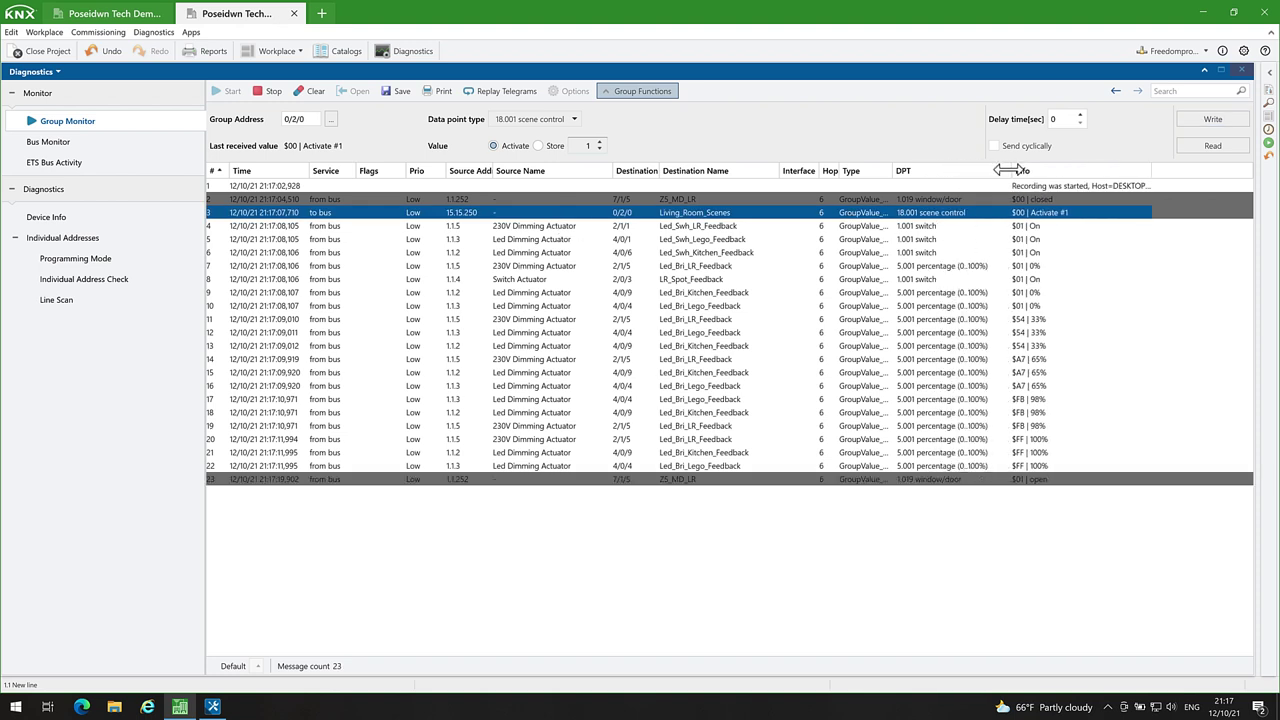
Step: Activate scenes 2, 3 and 4 one after another on group address 0/2/0
left_click(600, 143)
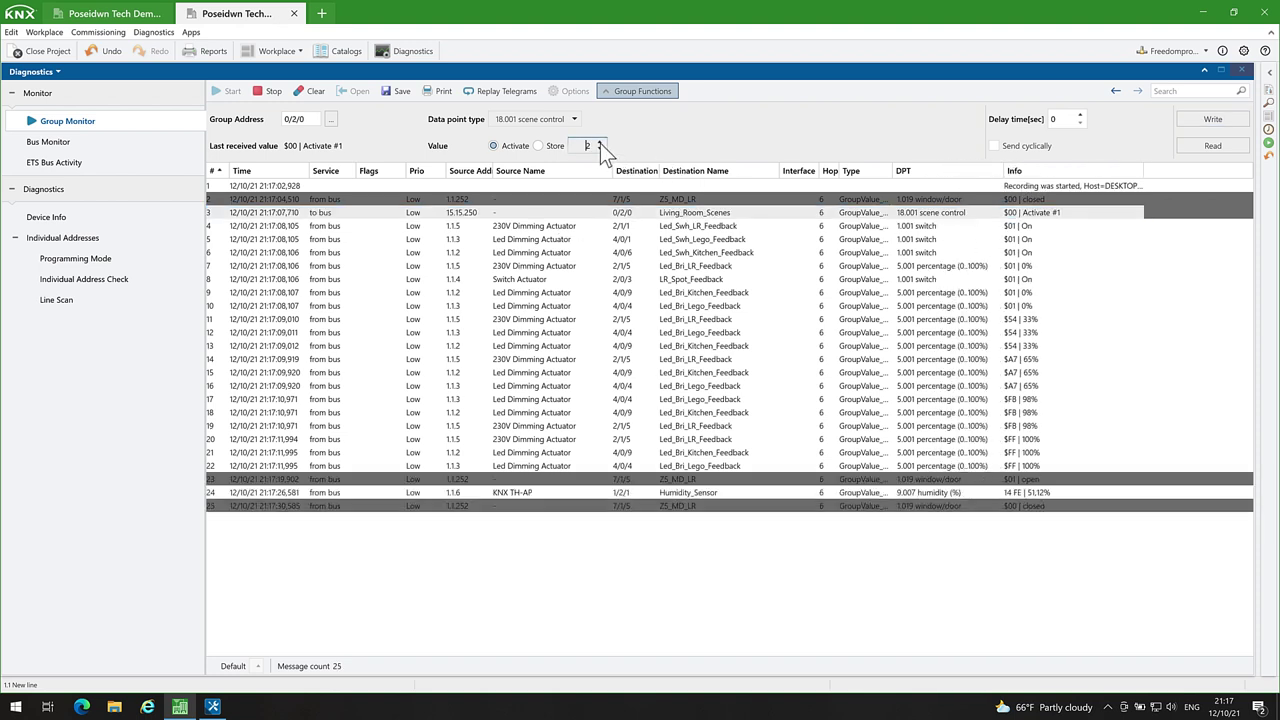
left_click(1189, 120)
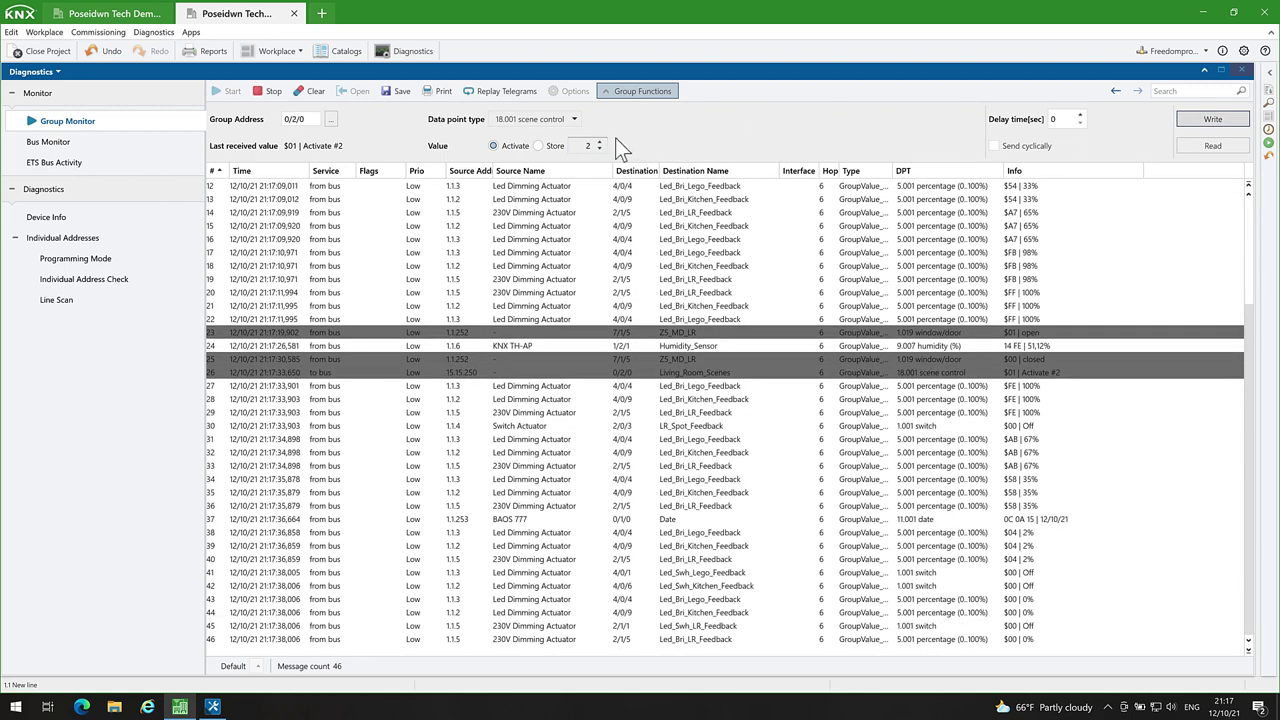
left_click(600, 143)
left_click(1189, 120)
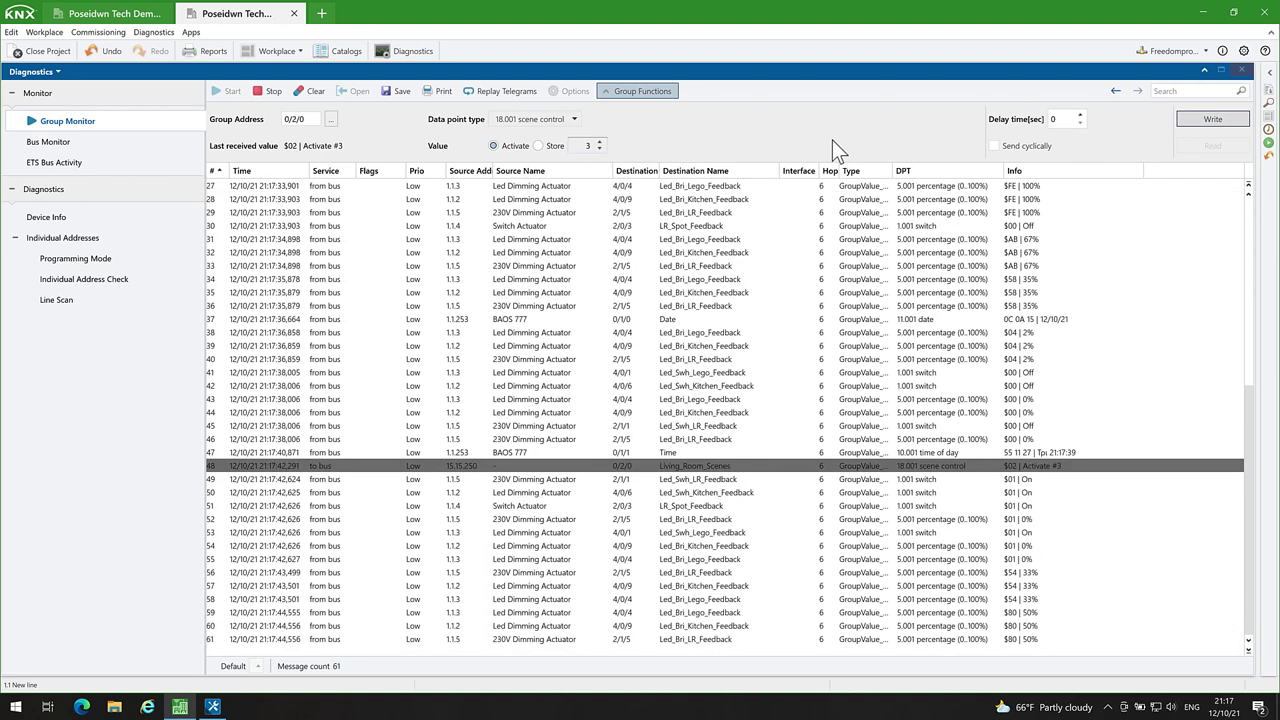
left_click(601, 142)
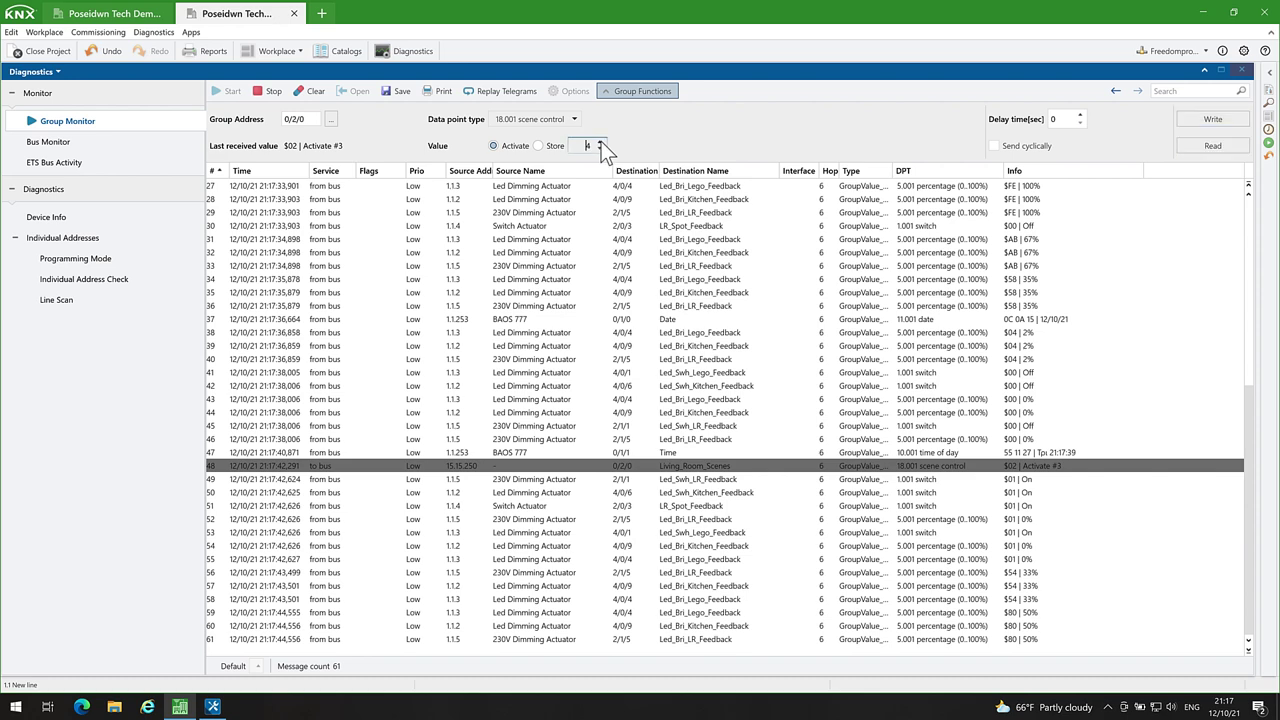
left_click(1209, 124)
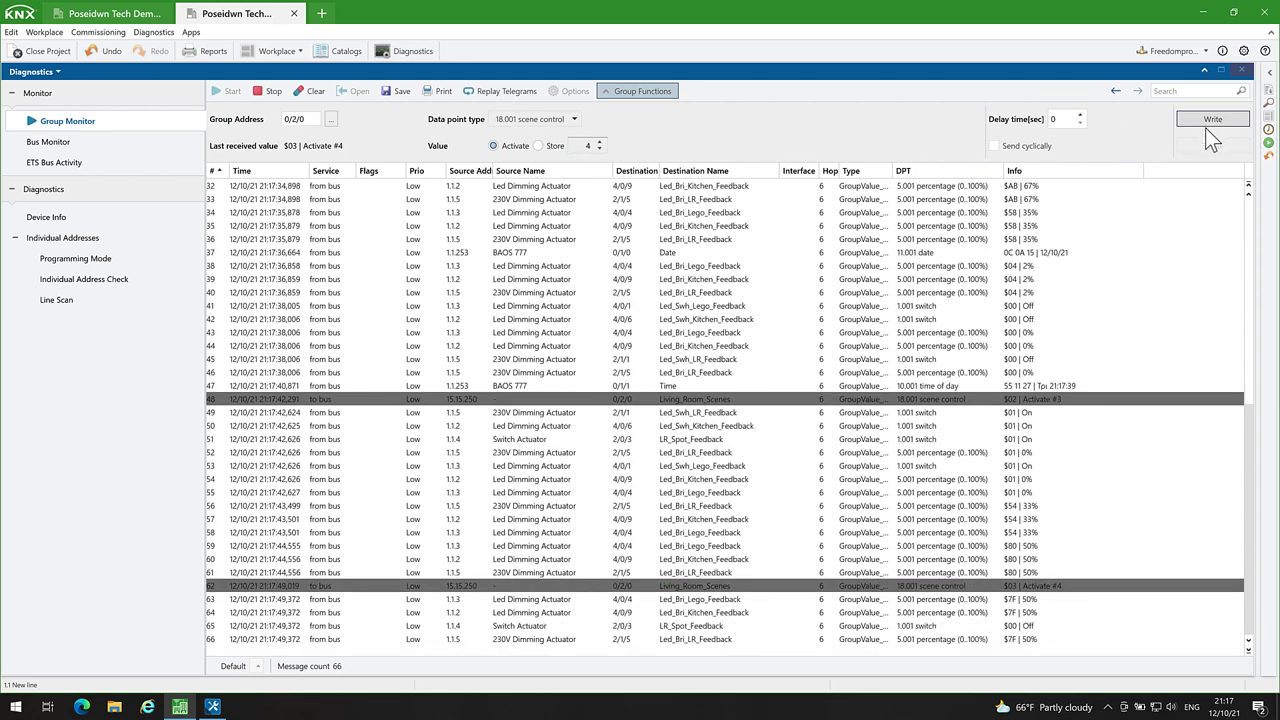
Step: Stop the Group Monitor recording and filter the telegrams by "Sce"
left_click(270, 91)
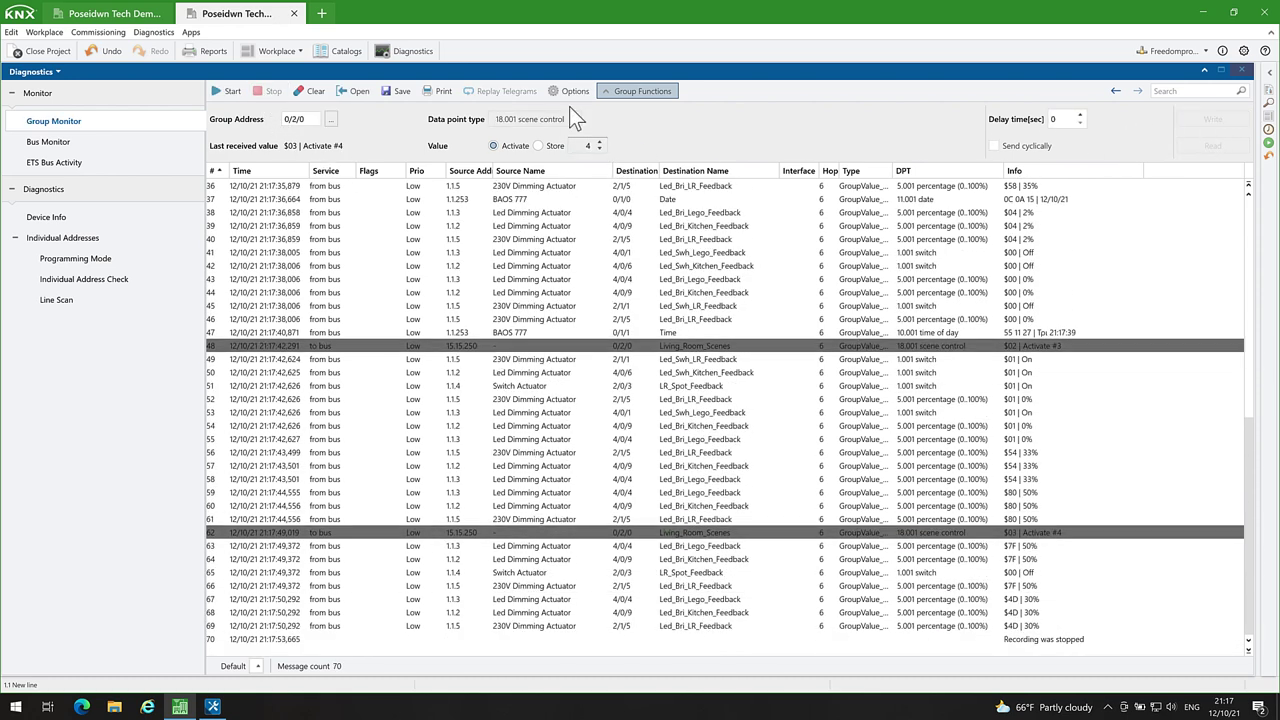
left_click(1181, 92)
type("Spo")
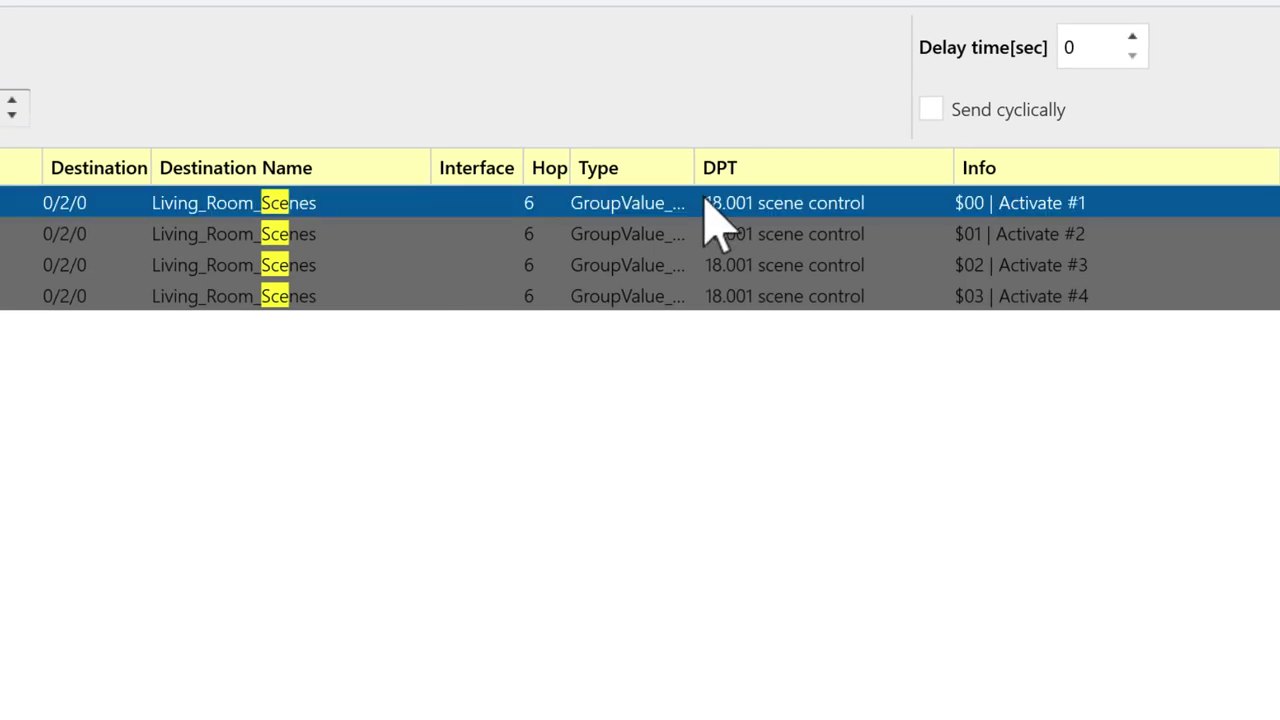
Step: Compare the hexadecimal values in the Info column of the four Living_Room_Scenes telegrams
left_click(981, 238)
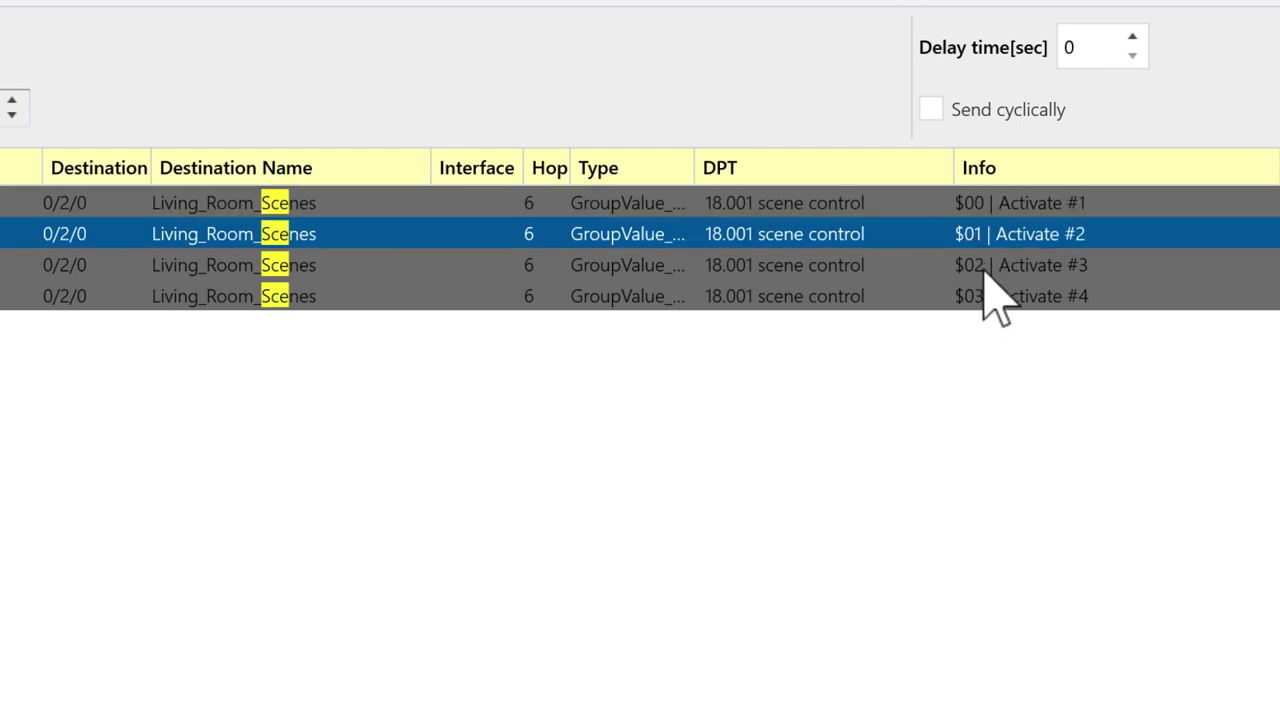
left_click(984, 272)
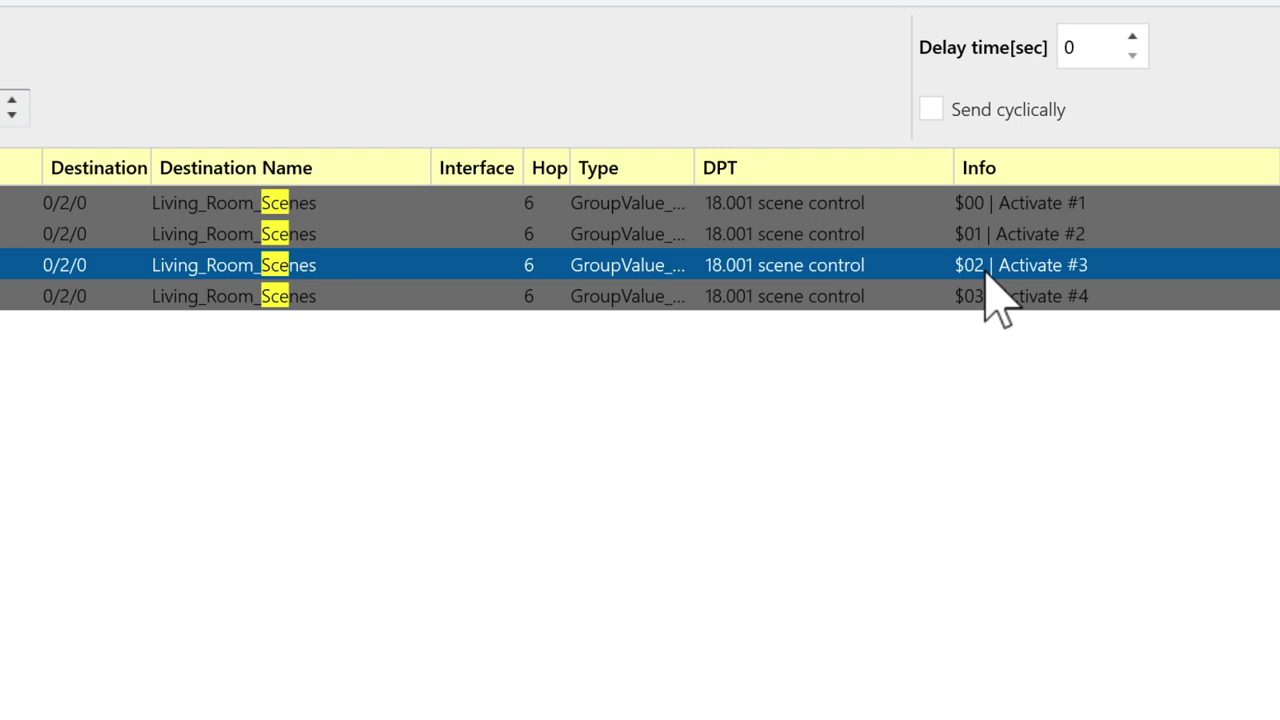
left_click(981, 299)
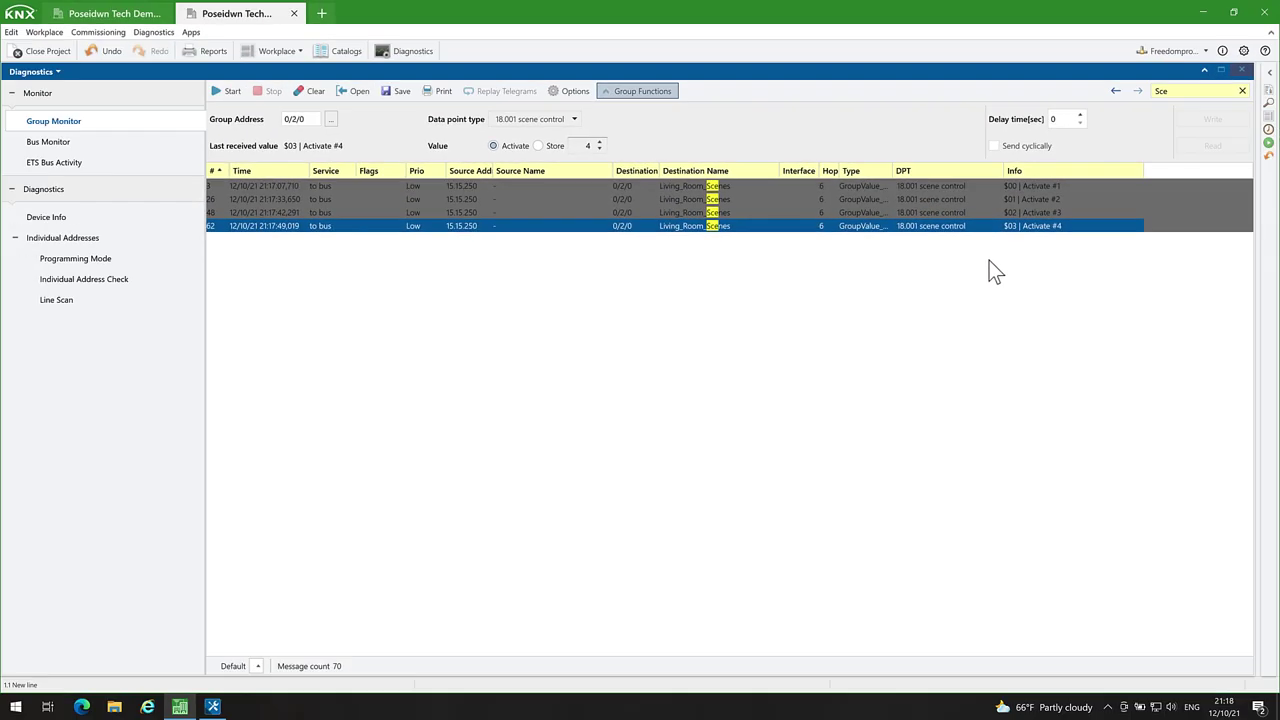
left_click(786, 185)
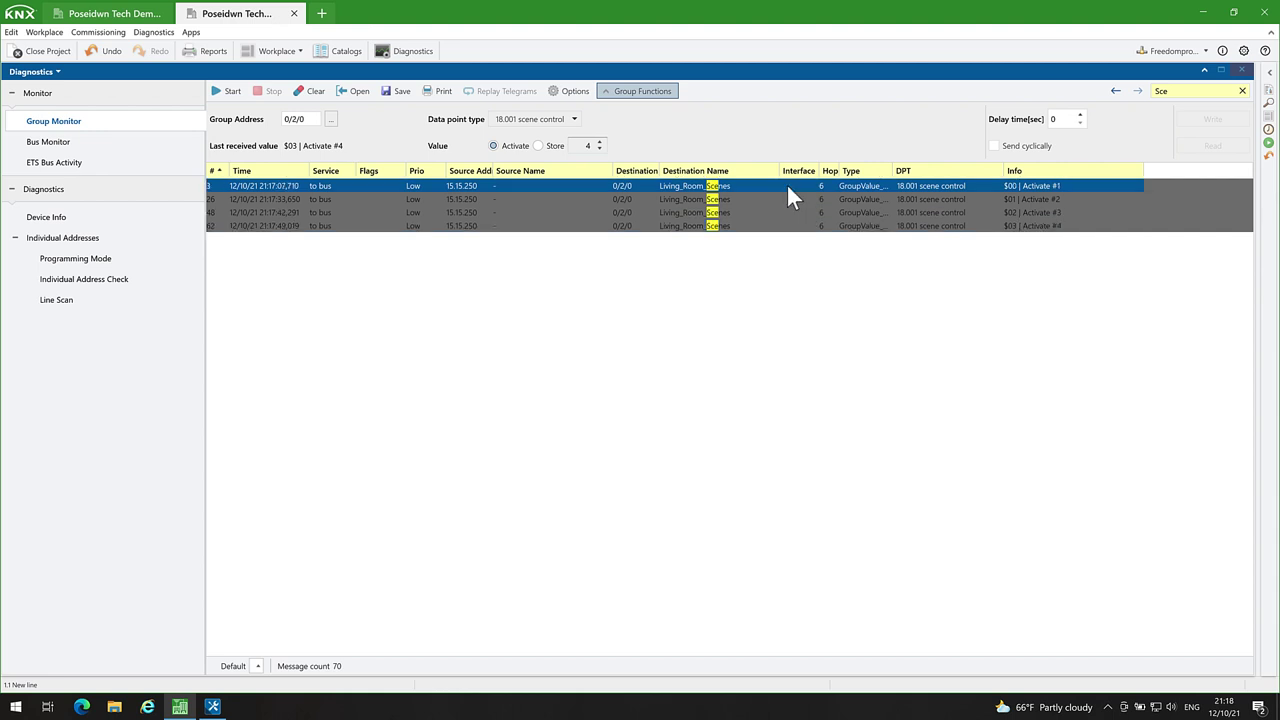
Step: Switch back to iRidium Studio and finish the Scene_Bright programming with number 0 sent when pressed
left_click(212, 706)
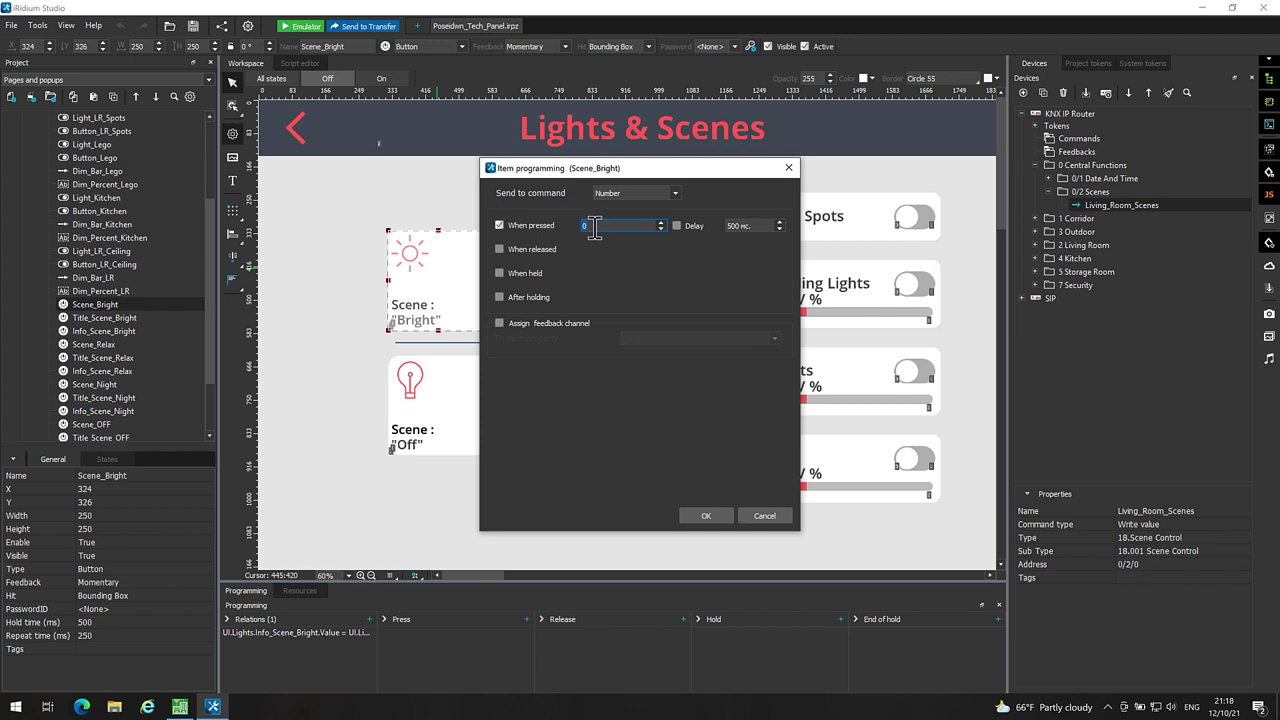
left_click(705, 515)
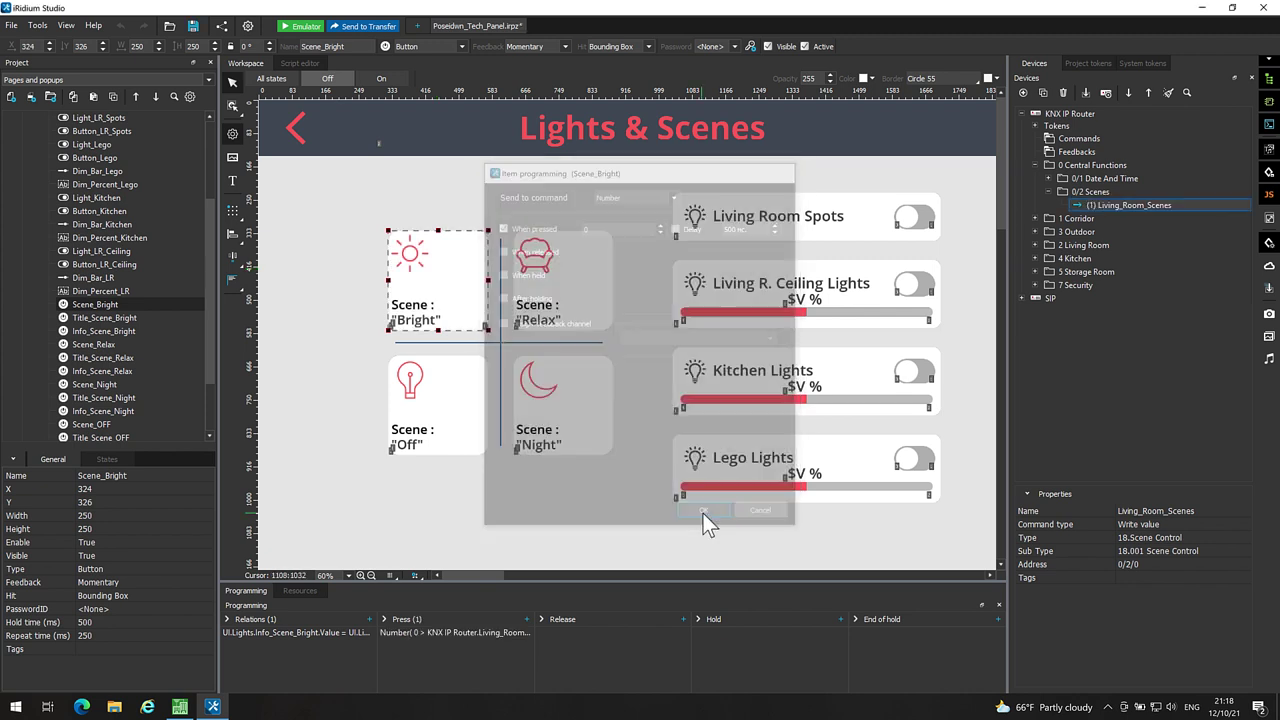
Step: Assign the Living_Room_Scenes command to the Scene_OFF button, sending number 1 when pressed
left_click(461, 404)
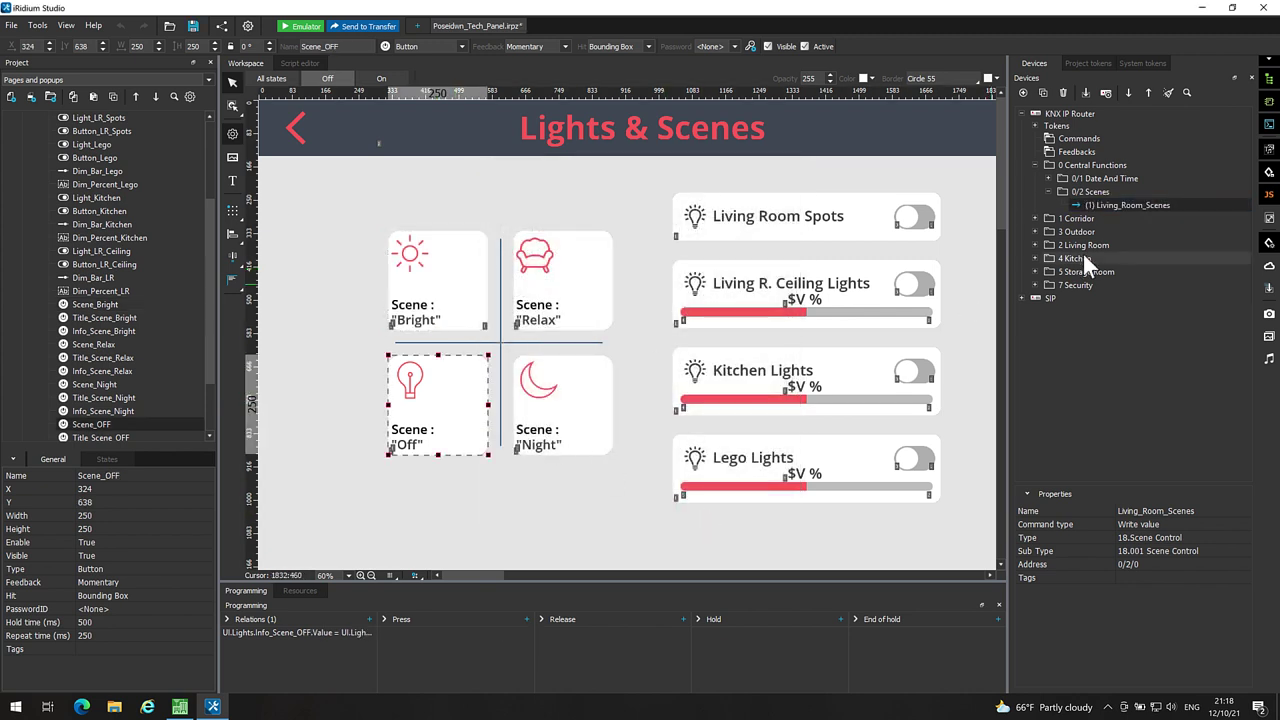
left_click_drag(1100, 204, 432, 406)
left_click(601, 225)
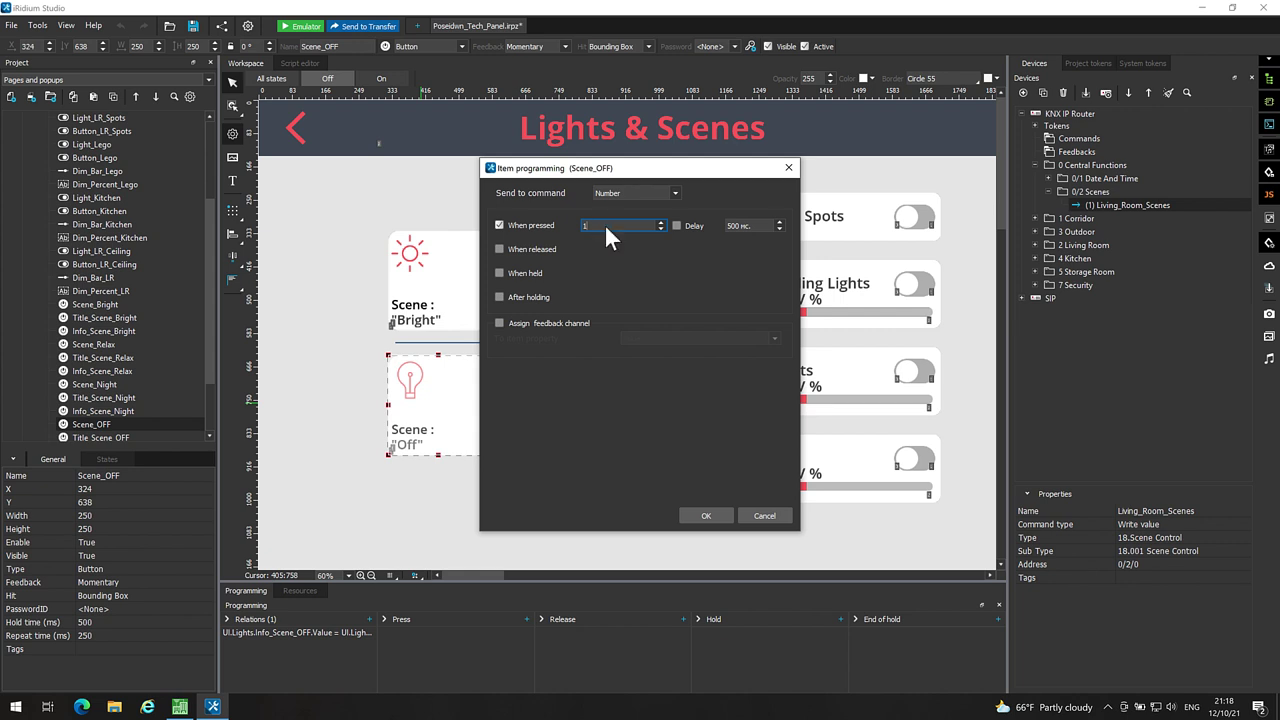
left_click(707, 516)
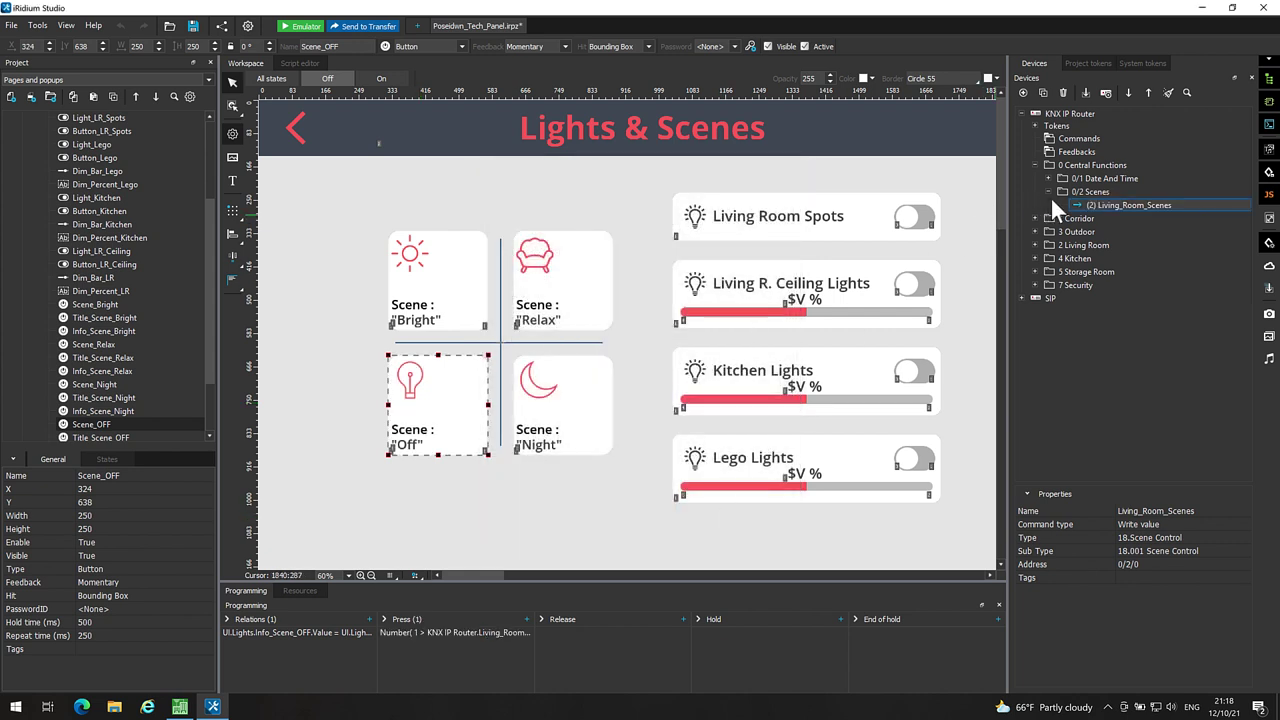
Step: Assign Living_Room_Scenes to the Scene_Relax button with number 2 and to the Scene_Night button with number 3, both sent when pressed
left_click_drag(1098, 212, 577, 256)
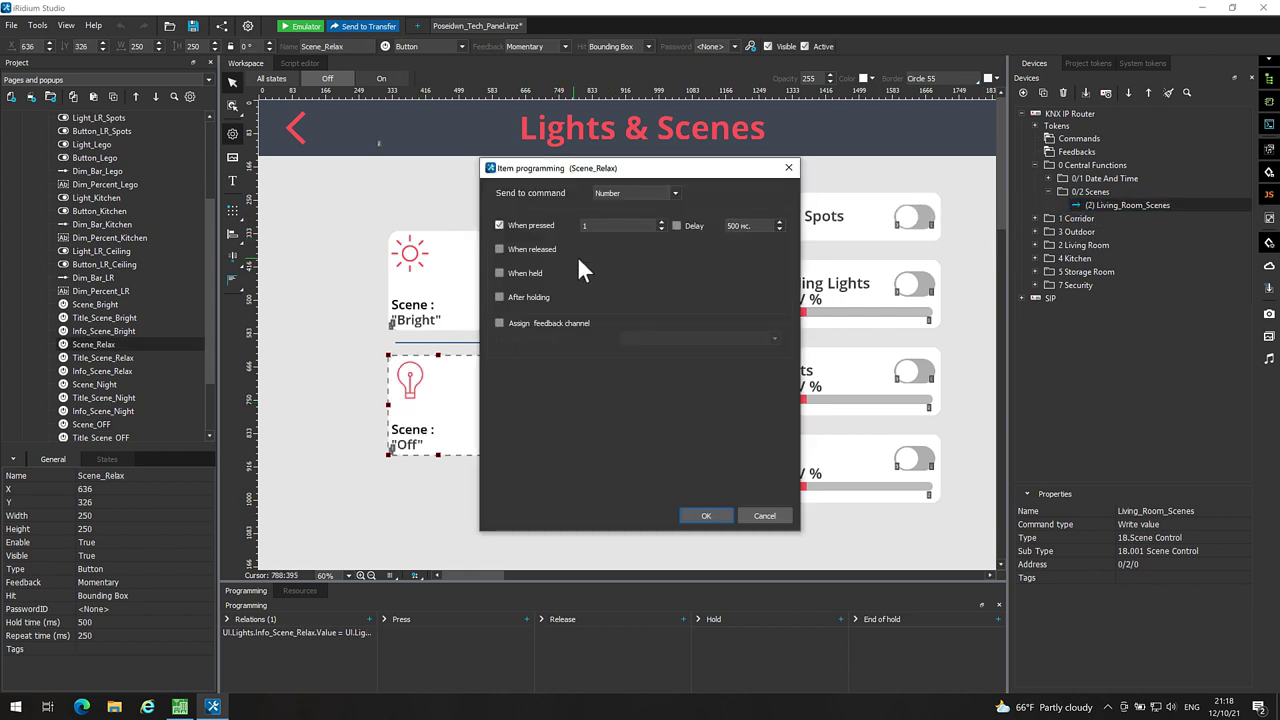
left_click(704, 516)
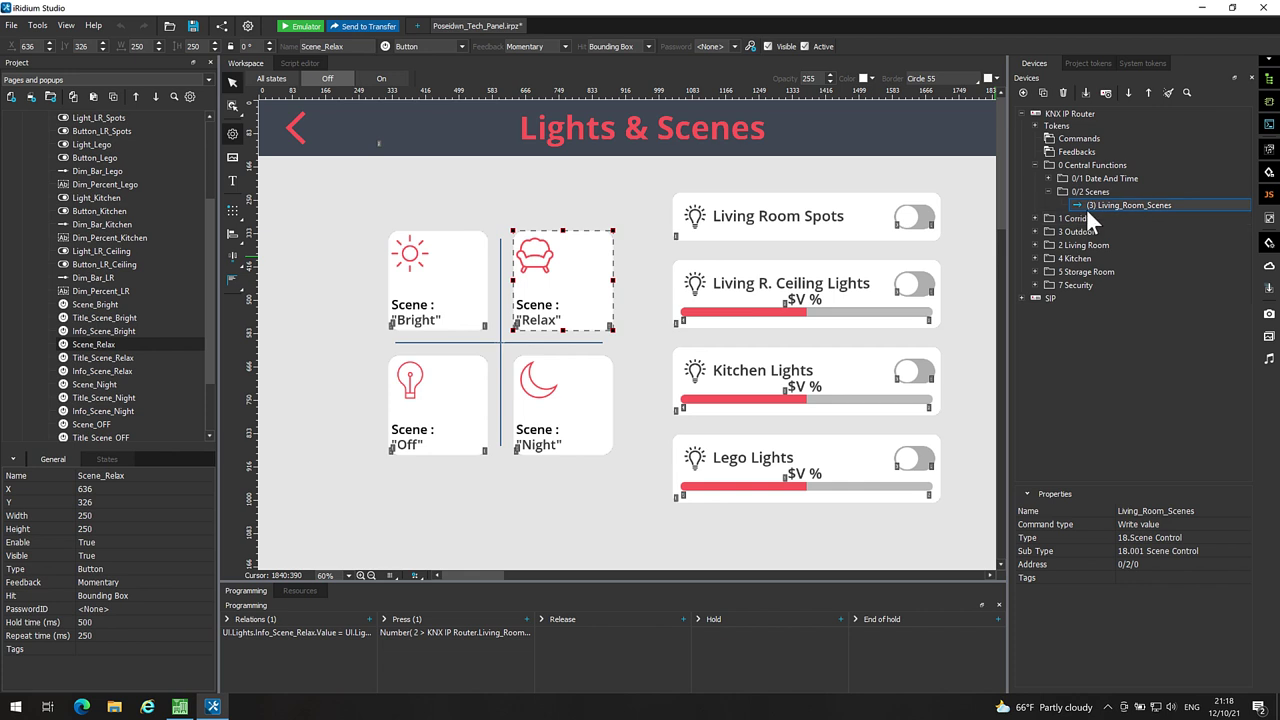
left_click_drag(1102, 200, 585, 397)
left_click(619, 227)
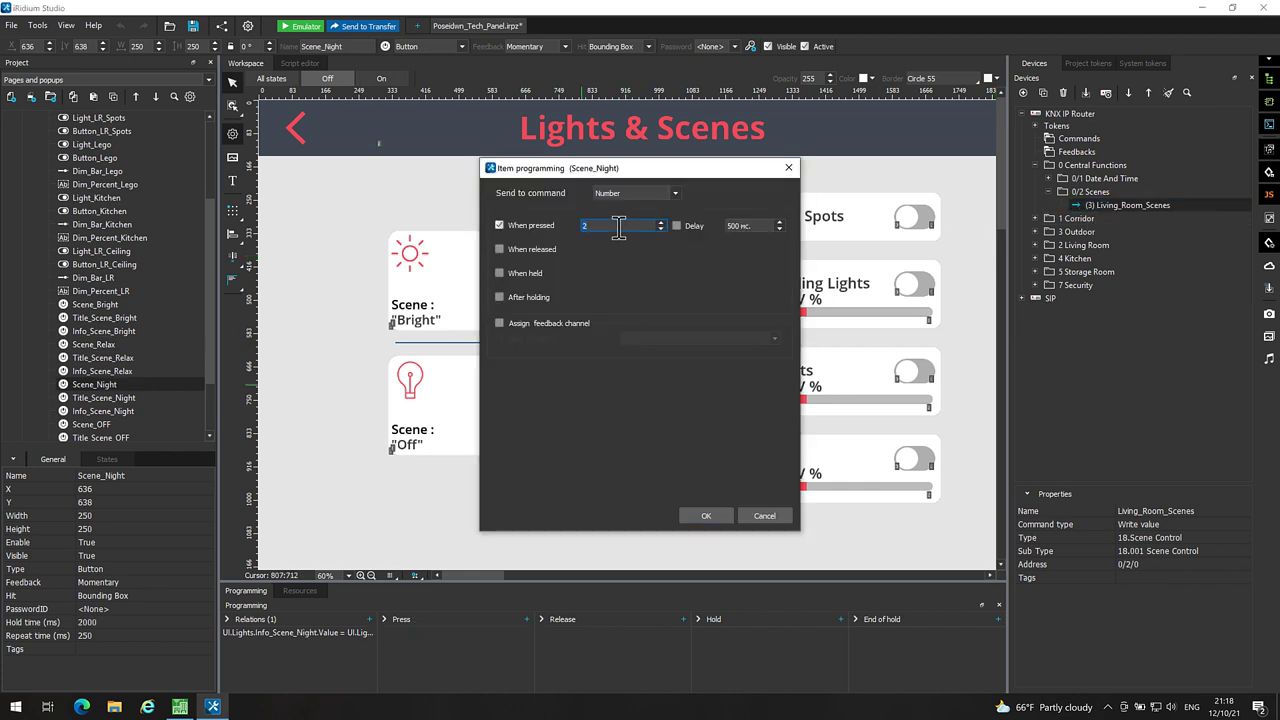
type("3")
left_click(700, 515)
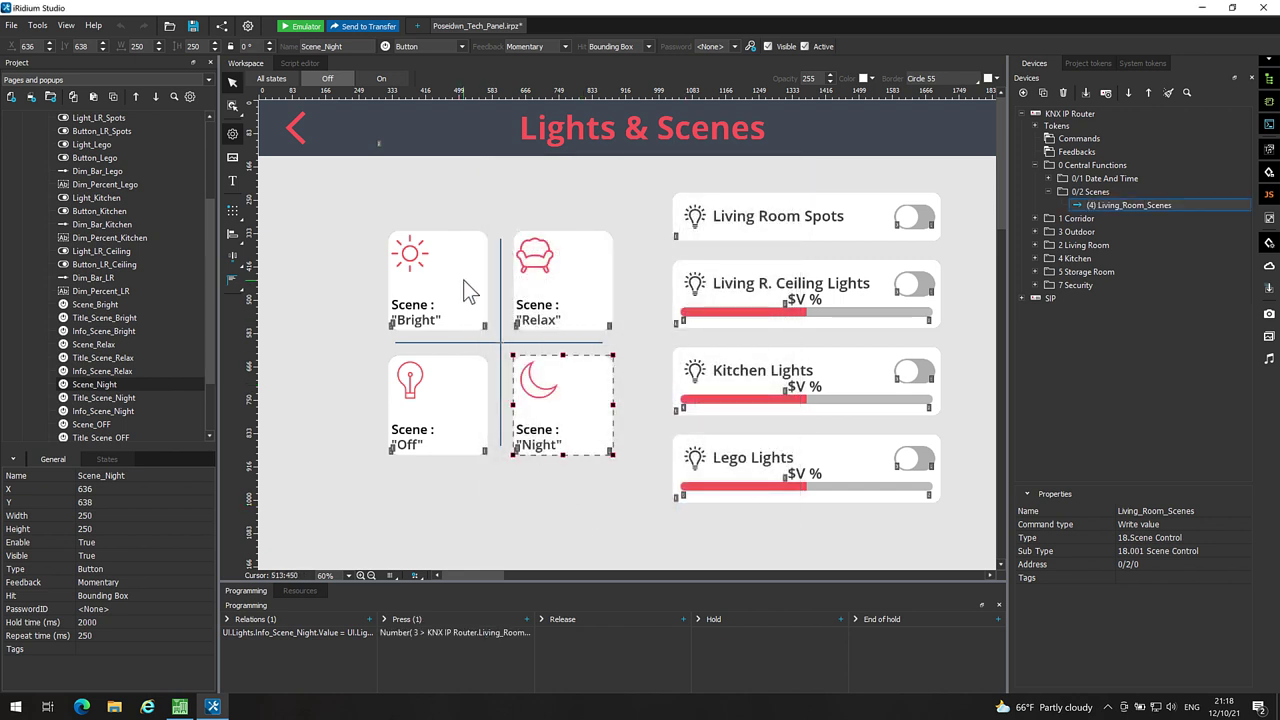
Step: Check the programming of the Scene_Relax and Scene_Night buttons on the Lights popup and save the panel project
left_click(478, 386)
left_click(571, 277)
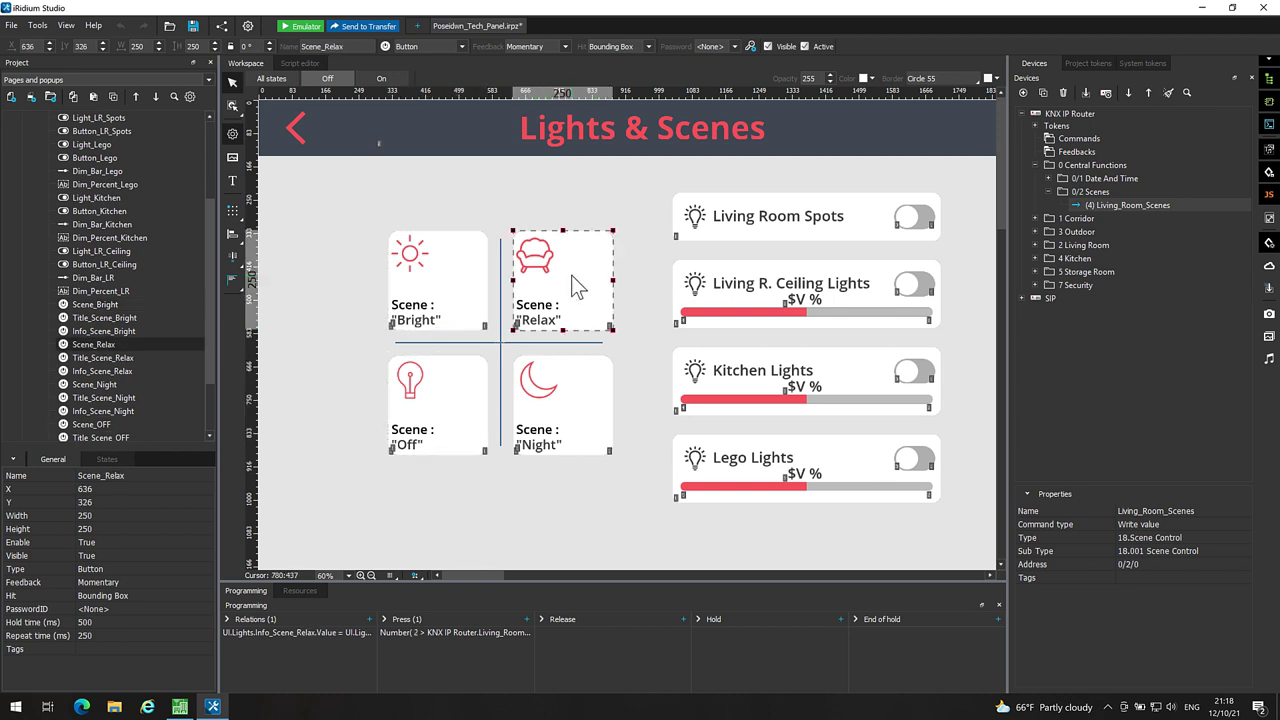
left_click(564, 394)
left_click(527, 481)
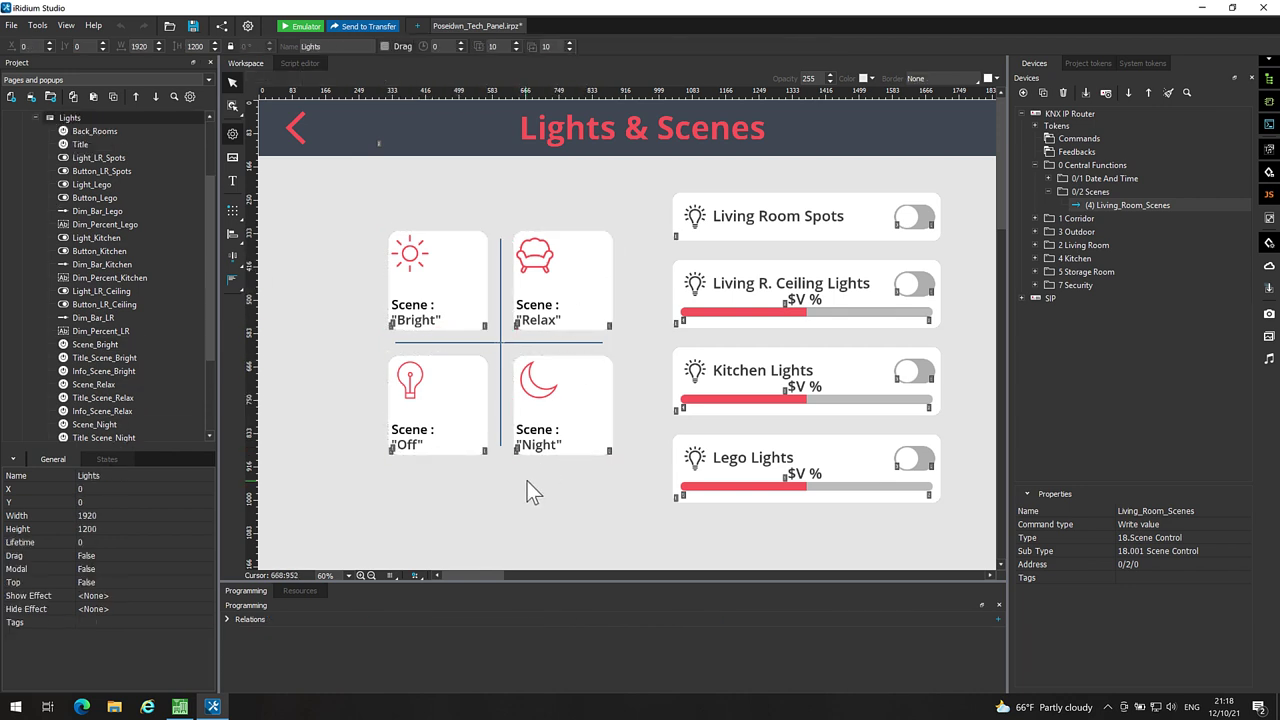
left_click(193, 25)
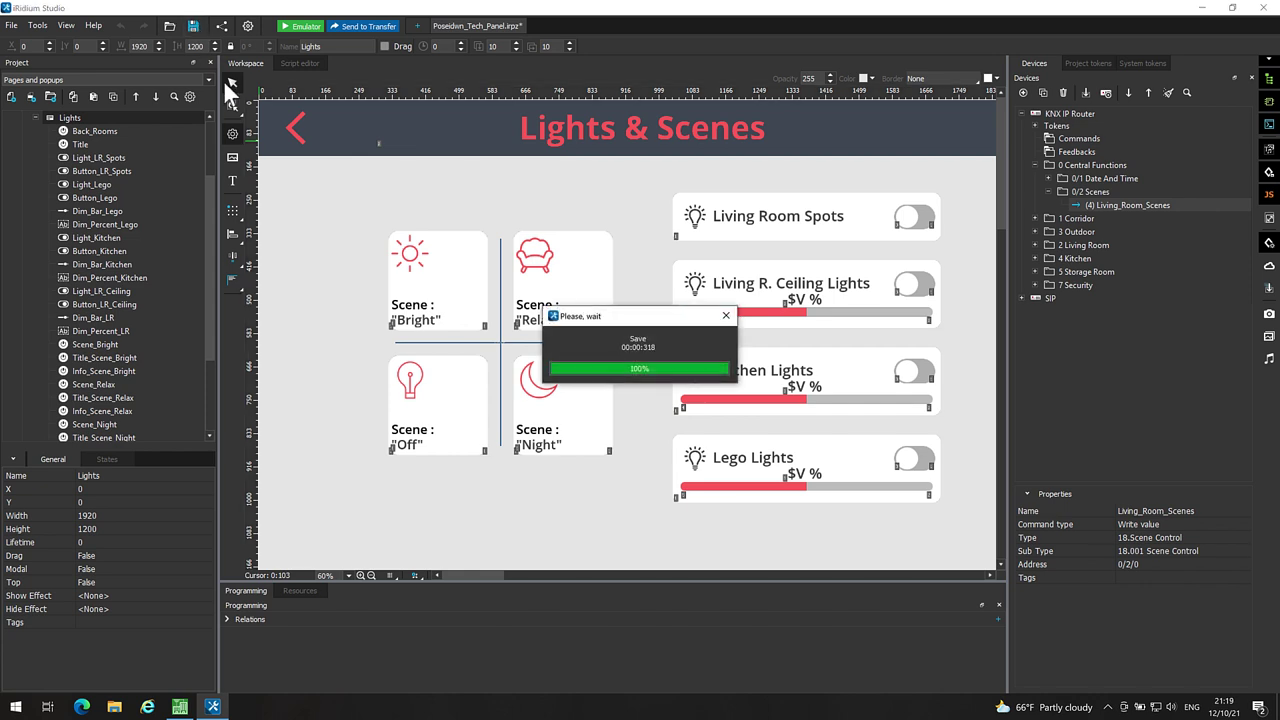
Step: Launch the project in the emulator, allow i3 pro to run, and open its "All Lights" page
left_click(300, 25)
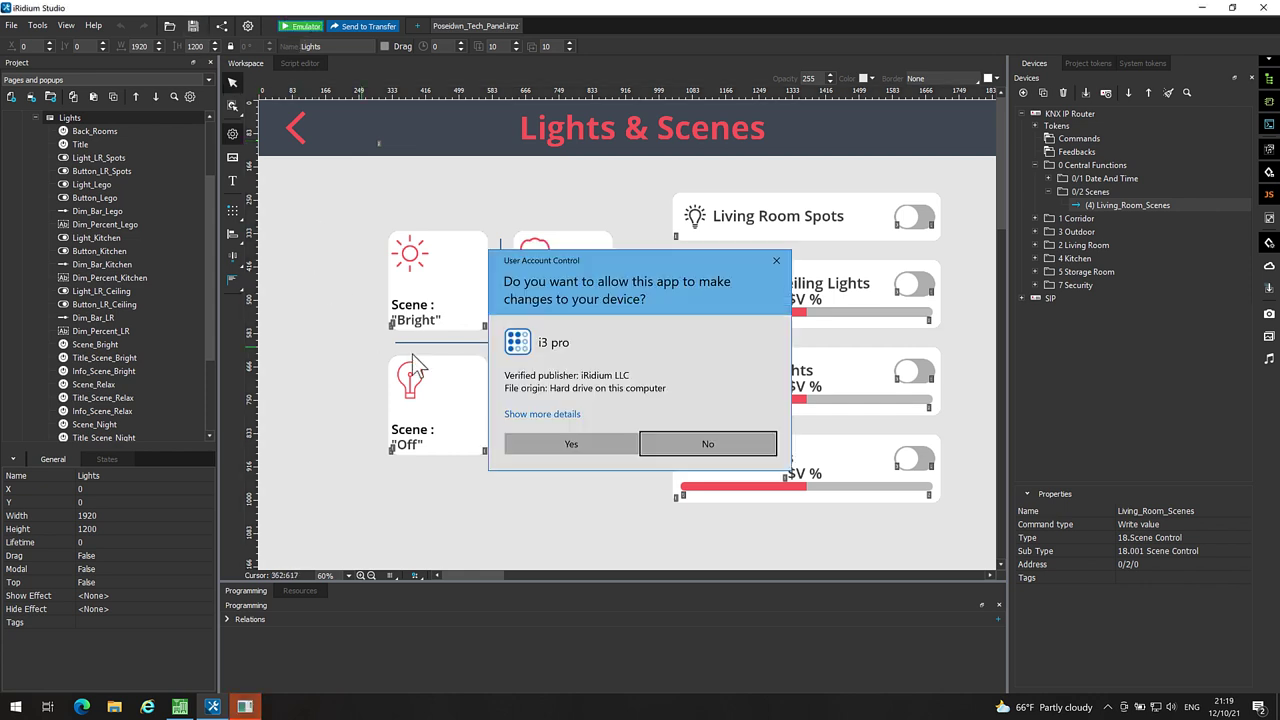
left_click(535, 440)
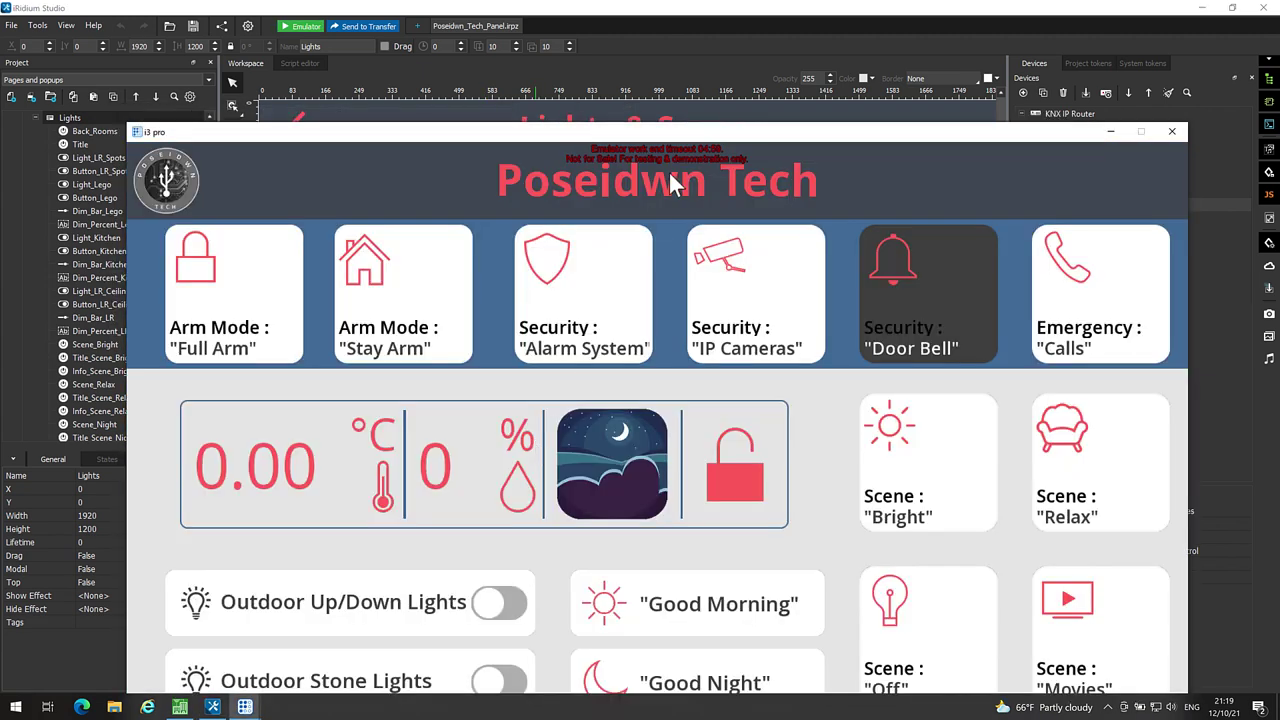
left_click_drag(684, 132, 663, 14)
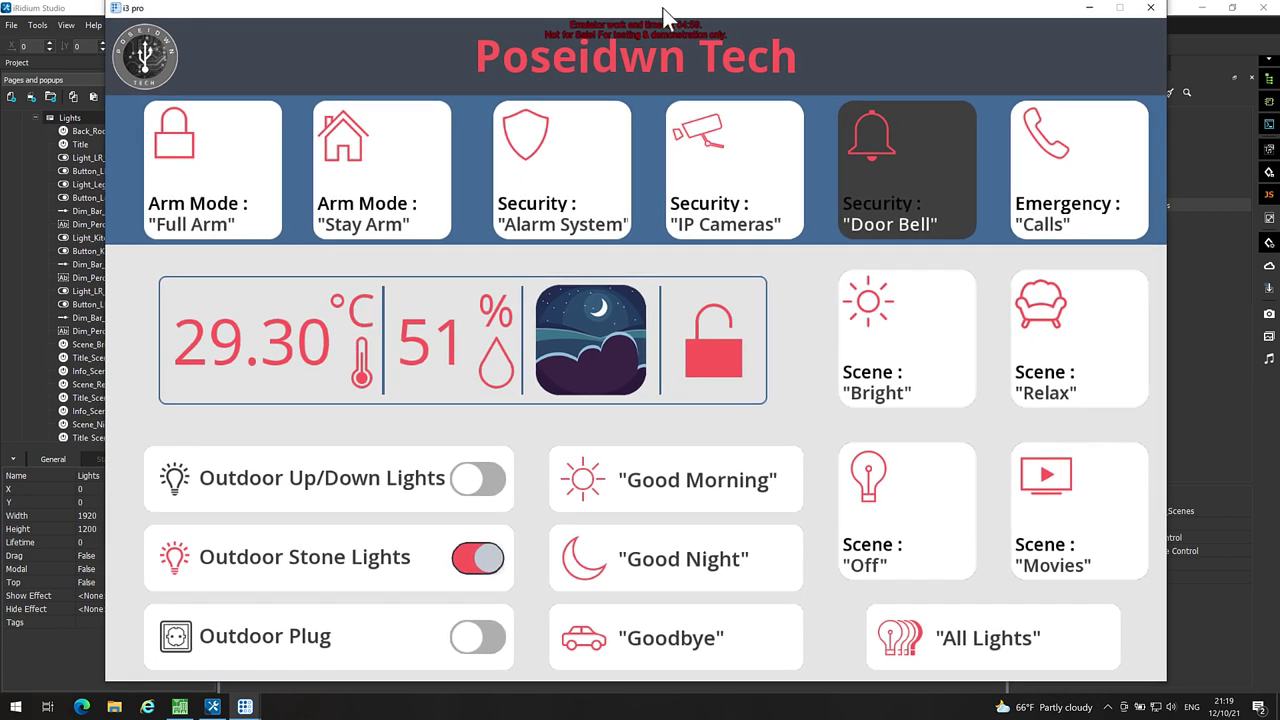
left_click(956, 642)
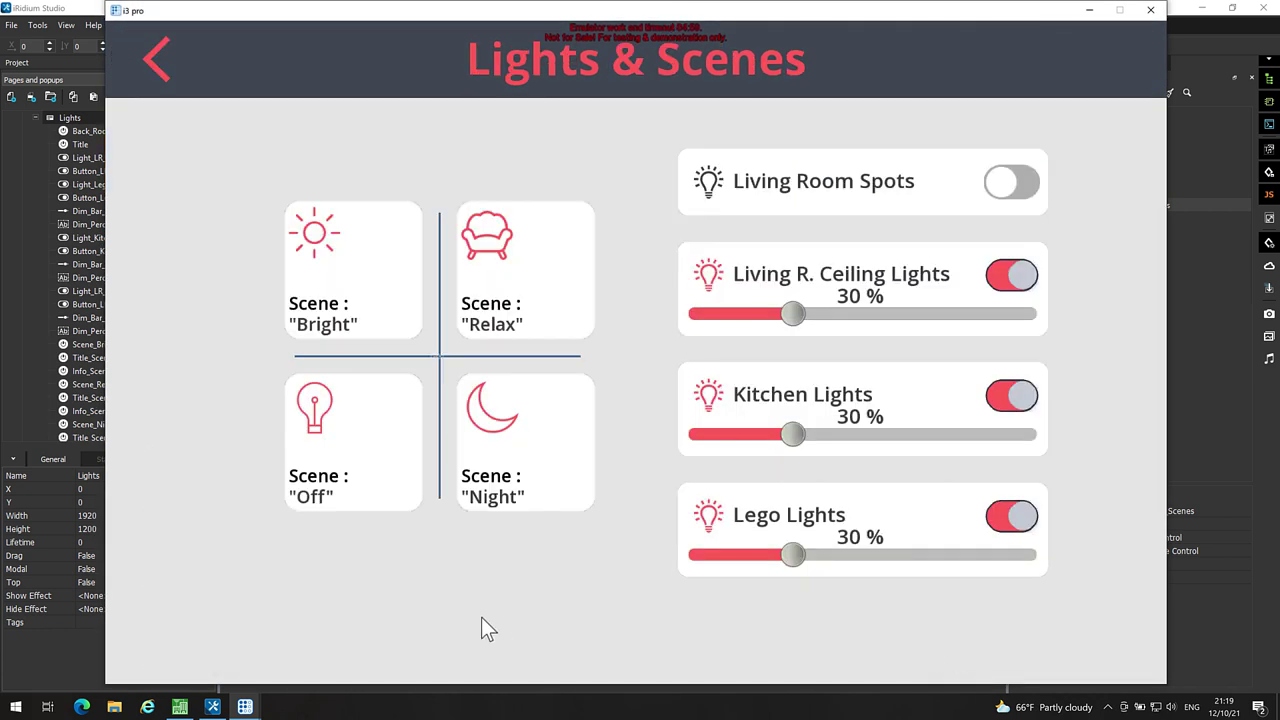
Step: Test the Bright, Off, Relax and Night scenes one after another on the emulated Lights & Scenes page
left_click(368, 300)
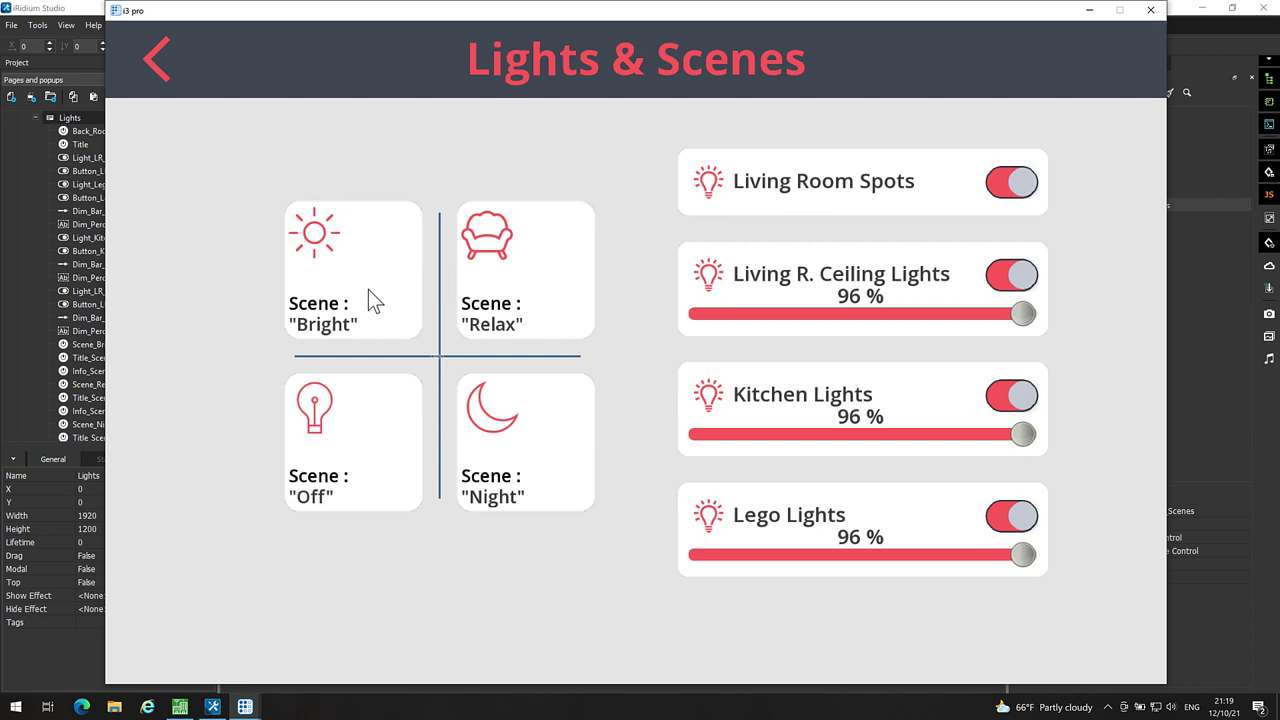
left_click(377, 430)
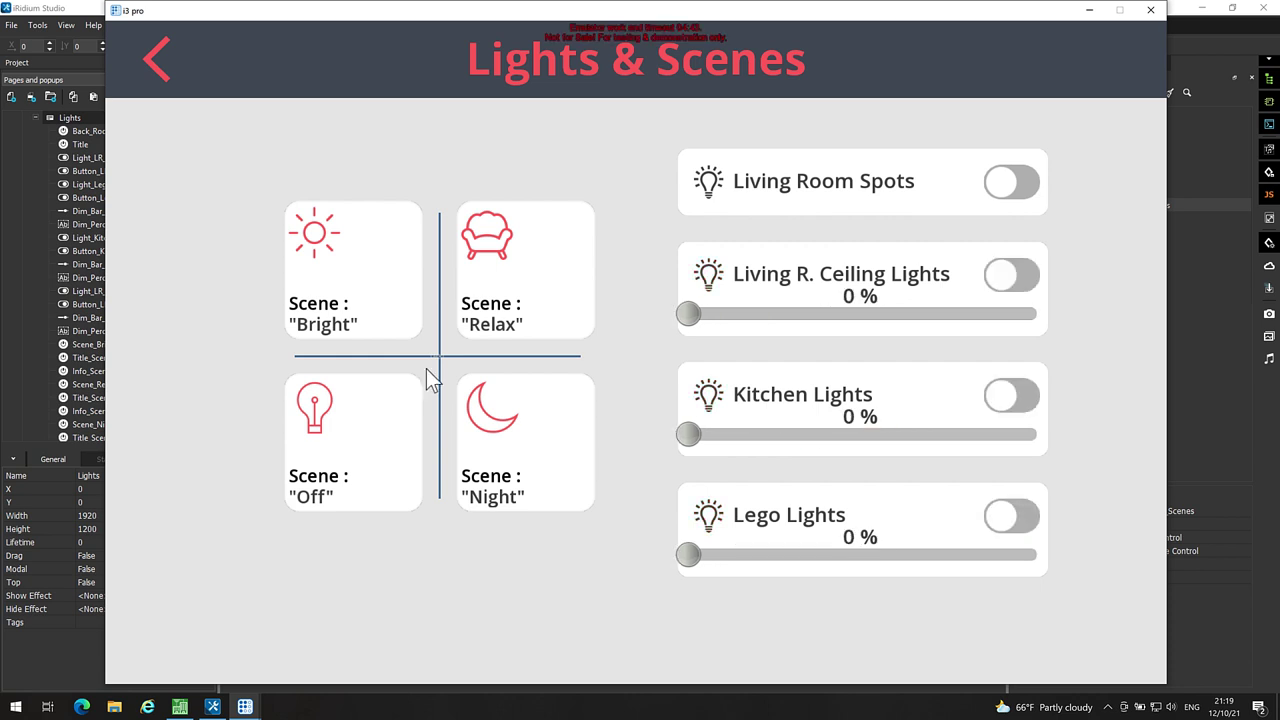
left_click(517, 280)
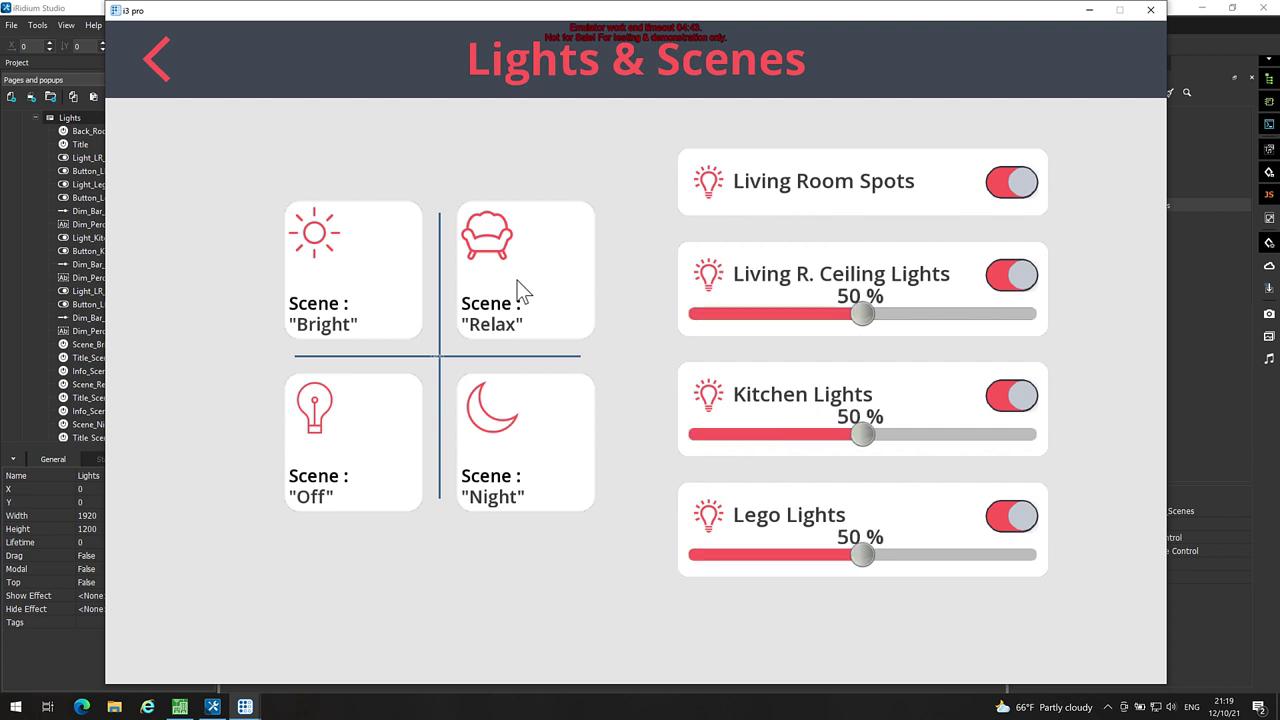
left_click(543, 408)
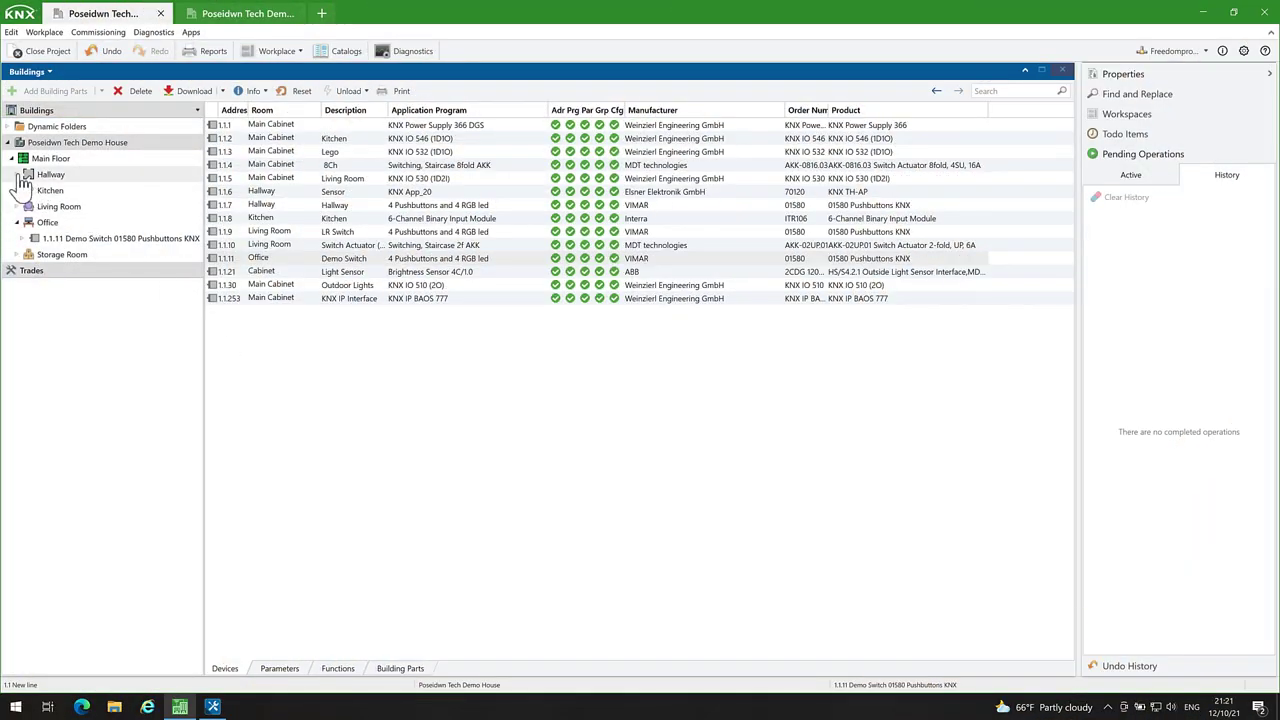
Step: In ETS, set Scene 4 to Learnable in the Dimmer A scene function of the Main Cabinet's Kitchen Led Dimming Actuator
left_click(17, 174)
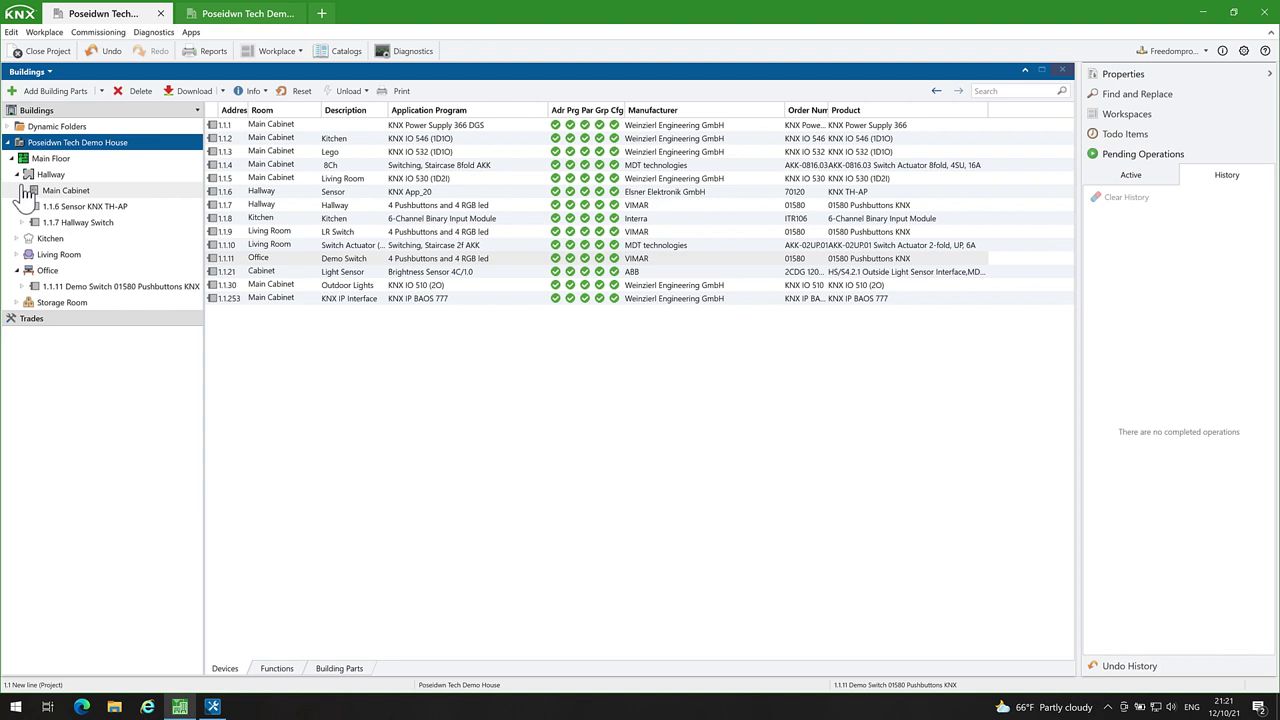
left_click(23, 190)
left_click(94, 223)
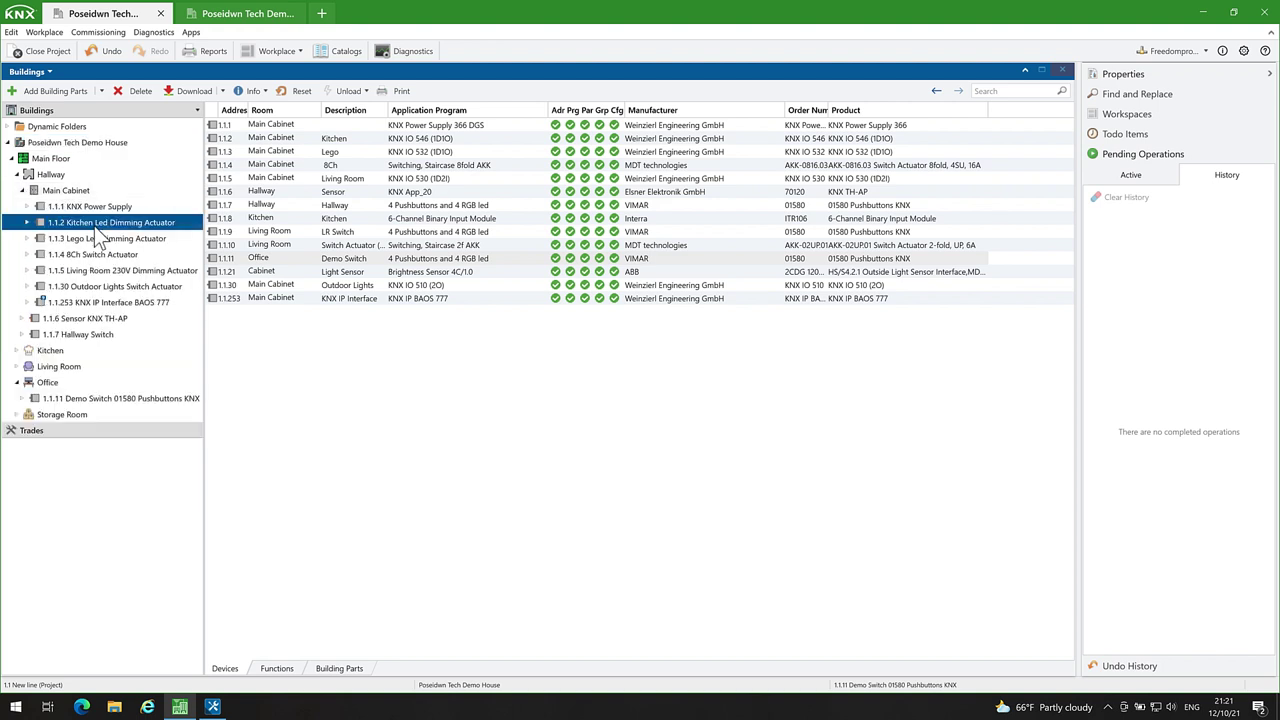
left_click(308, 208)
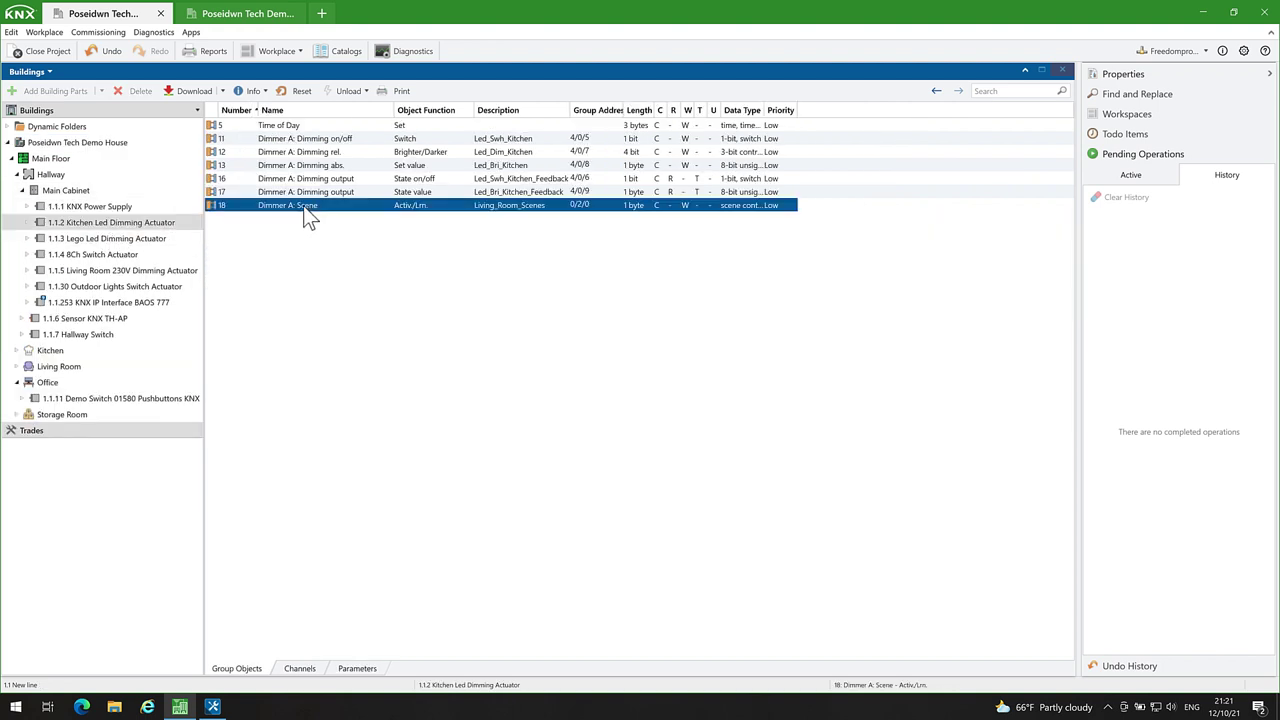
left_click(357, 668)
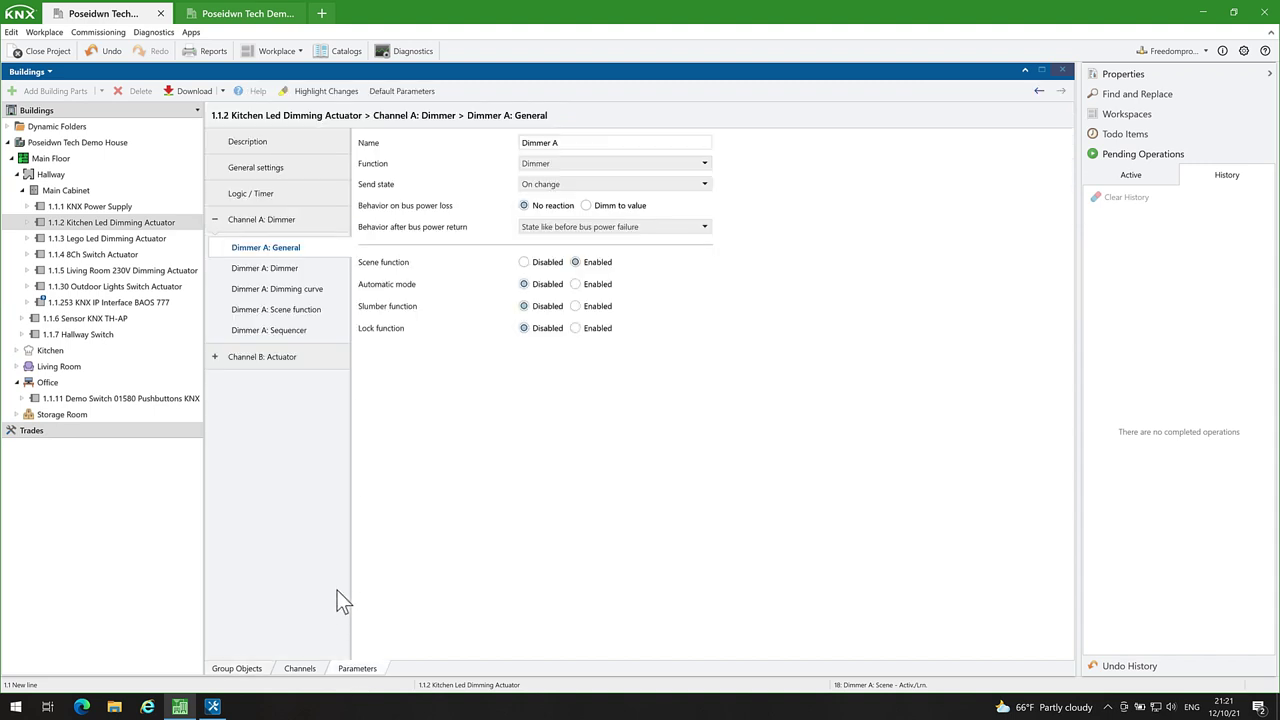
left_click(296, 310)
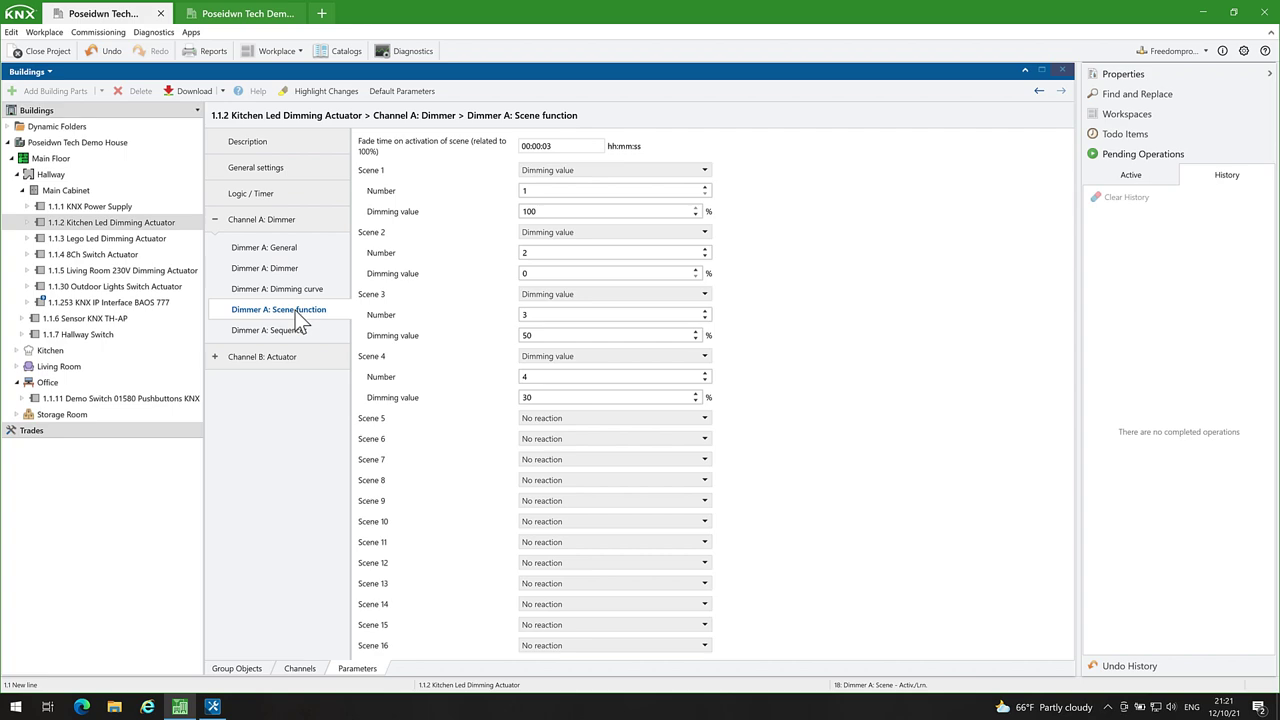
double_click(548, 377)
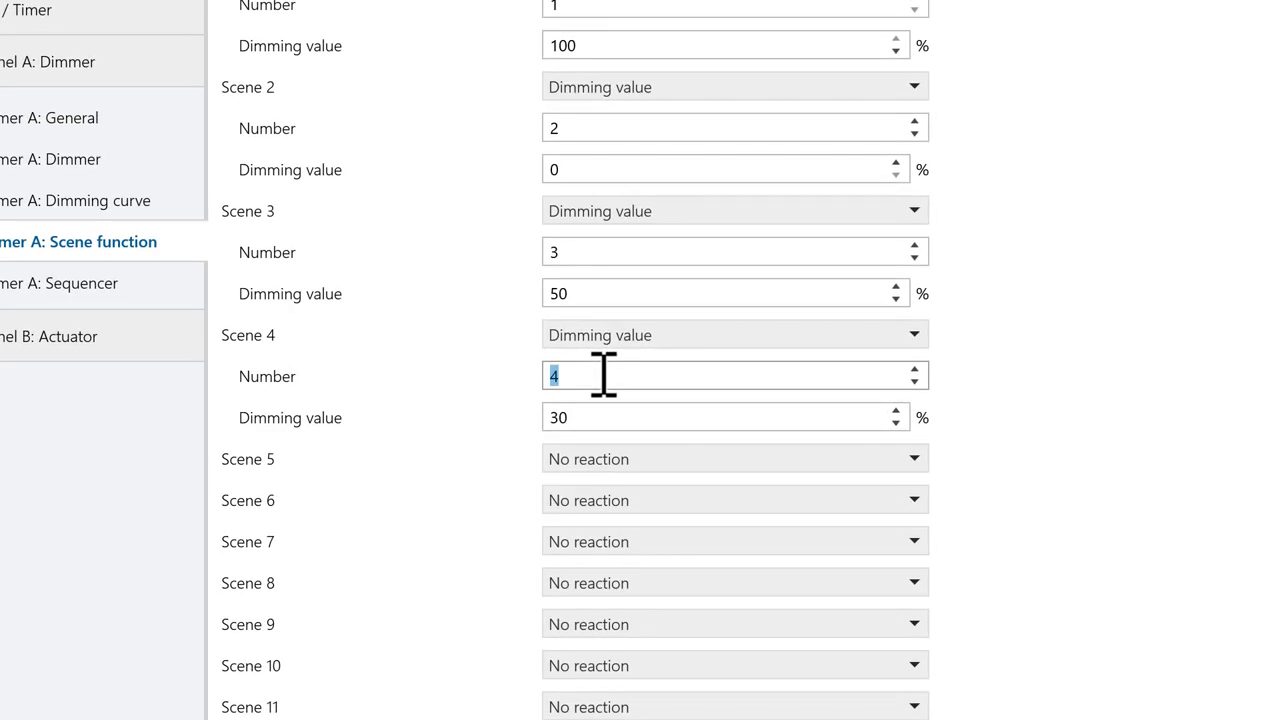
left_click(604, 374)
left_click(612, 338)
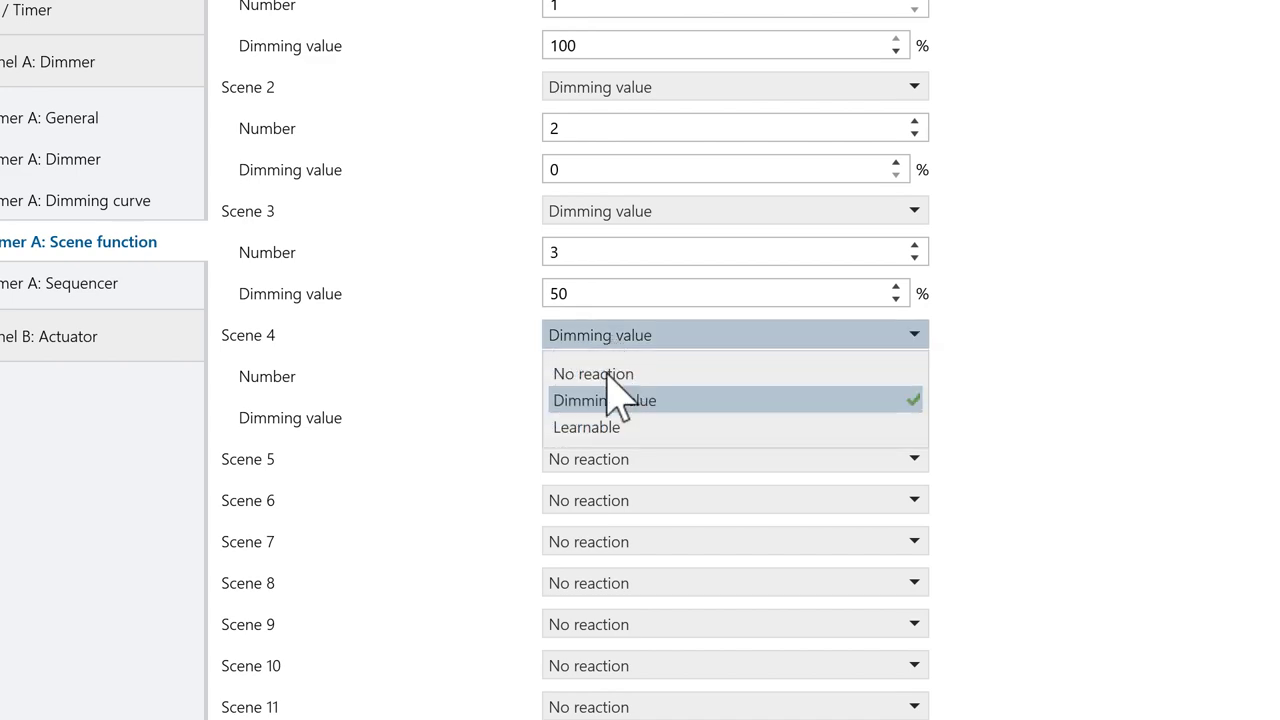
left_click(625, 427)
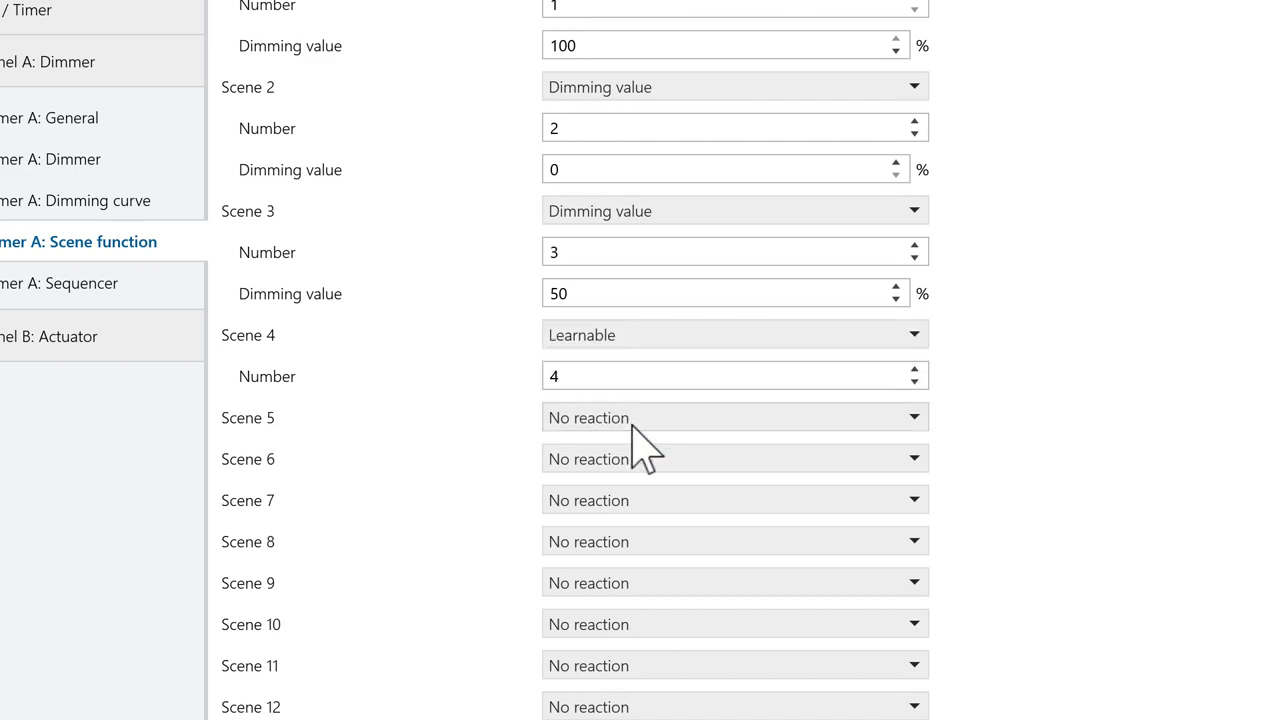
left_click(606, 380)
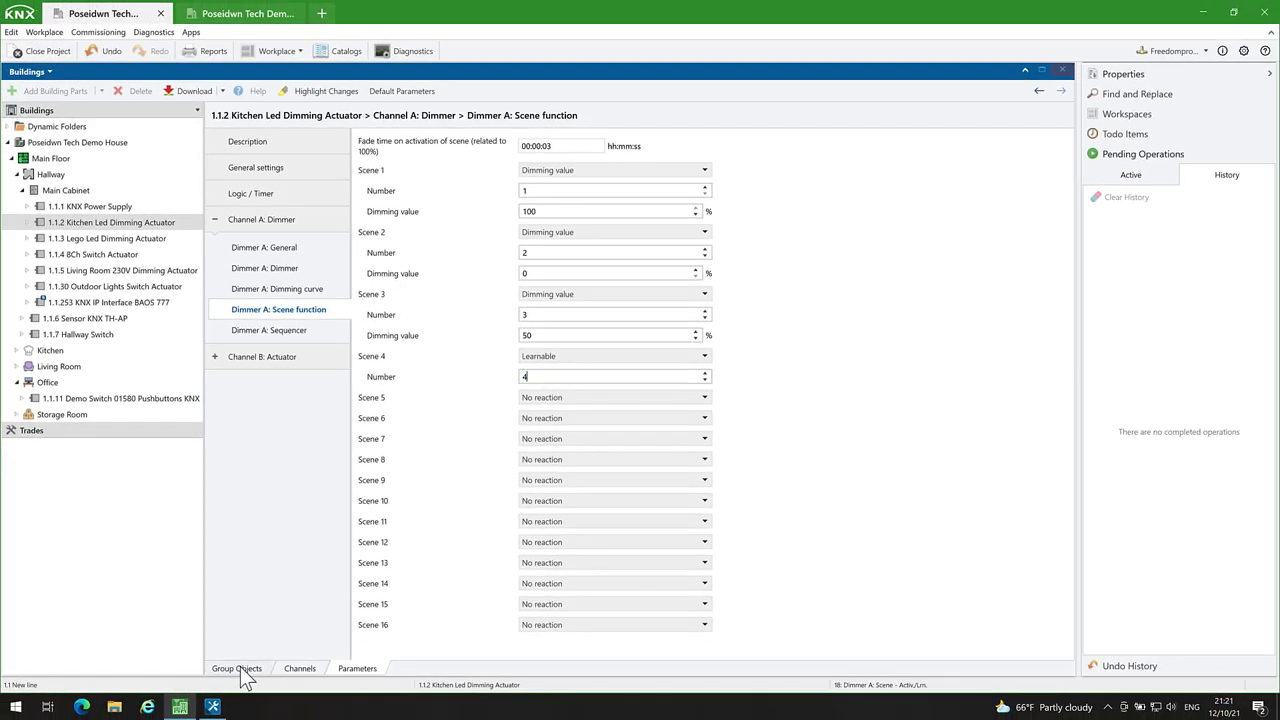
left_click(237, 668)
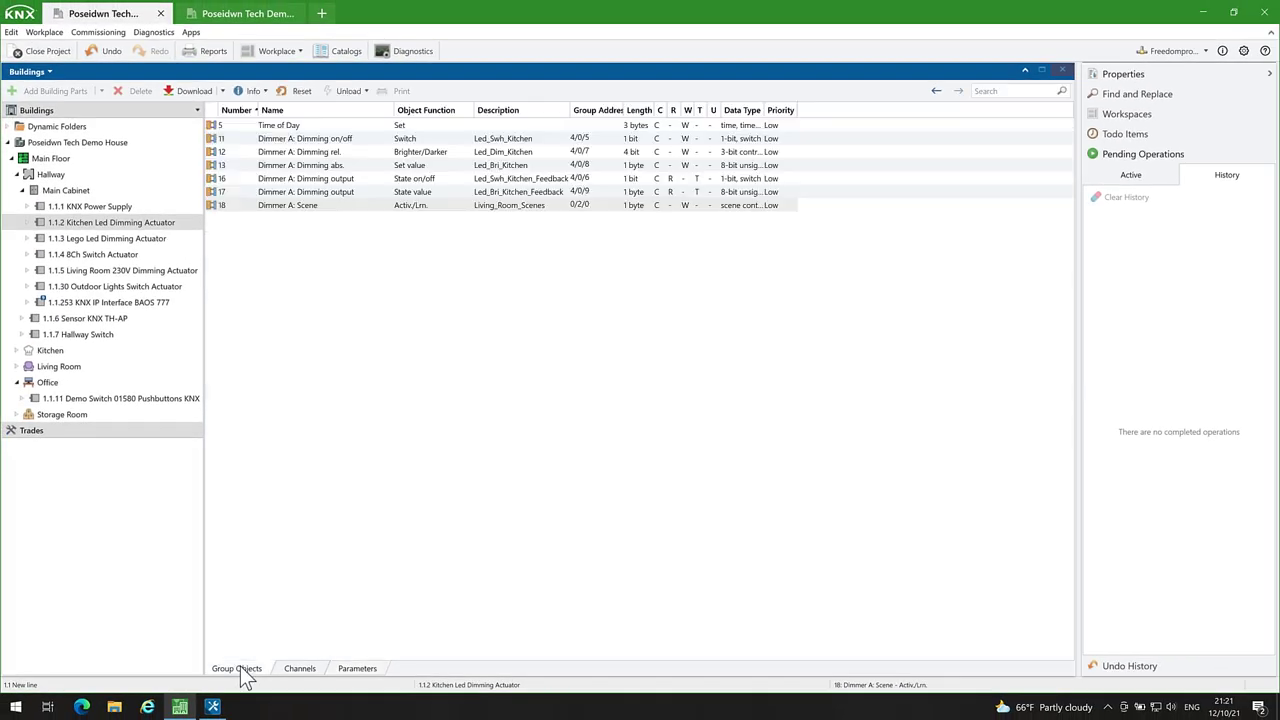
Step: Set Scene 4 to Learnable in the Dimmer A scene function of the Lego Led Dimming Actuator
left_click(103, 240)
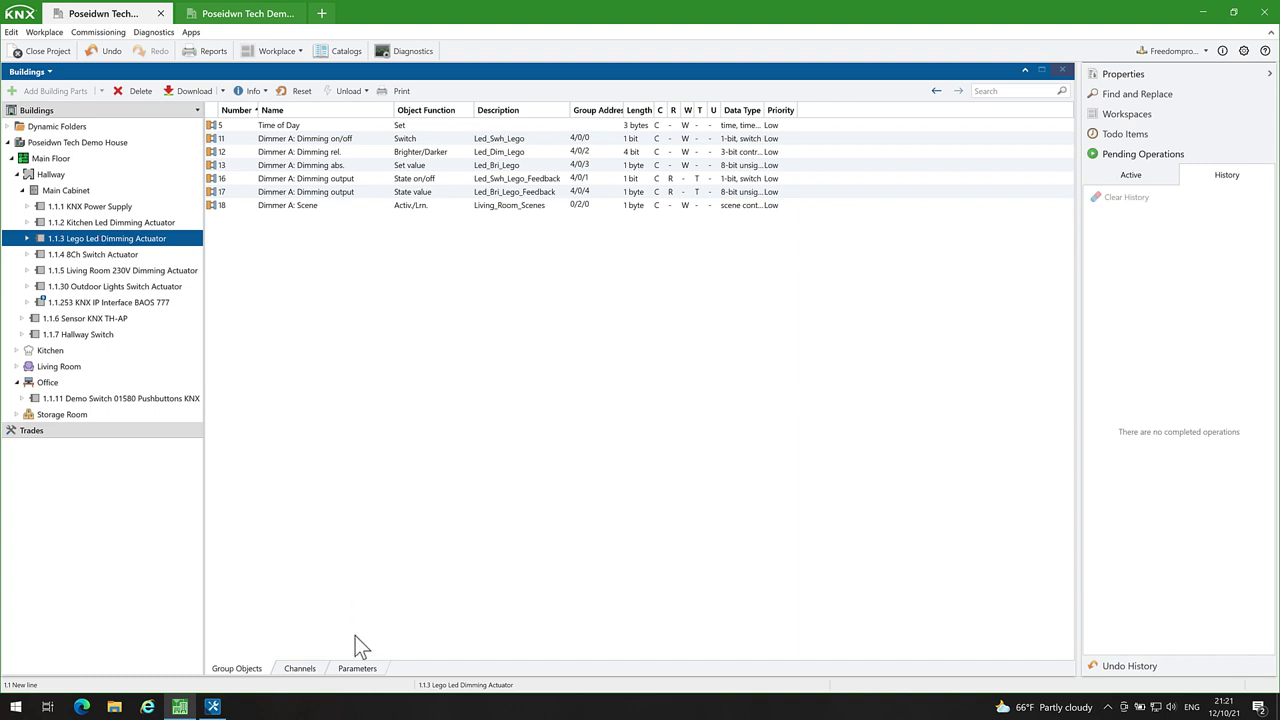
left_click(357, 668)
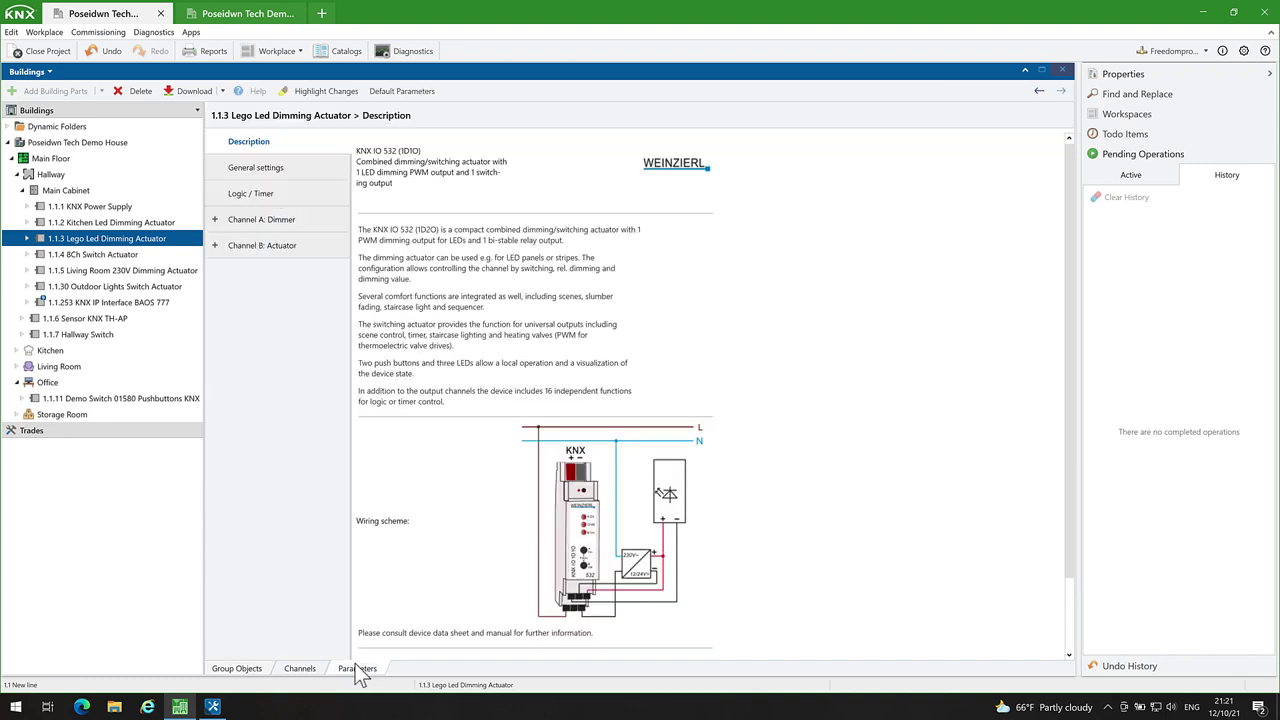
left_click(264, 221)
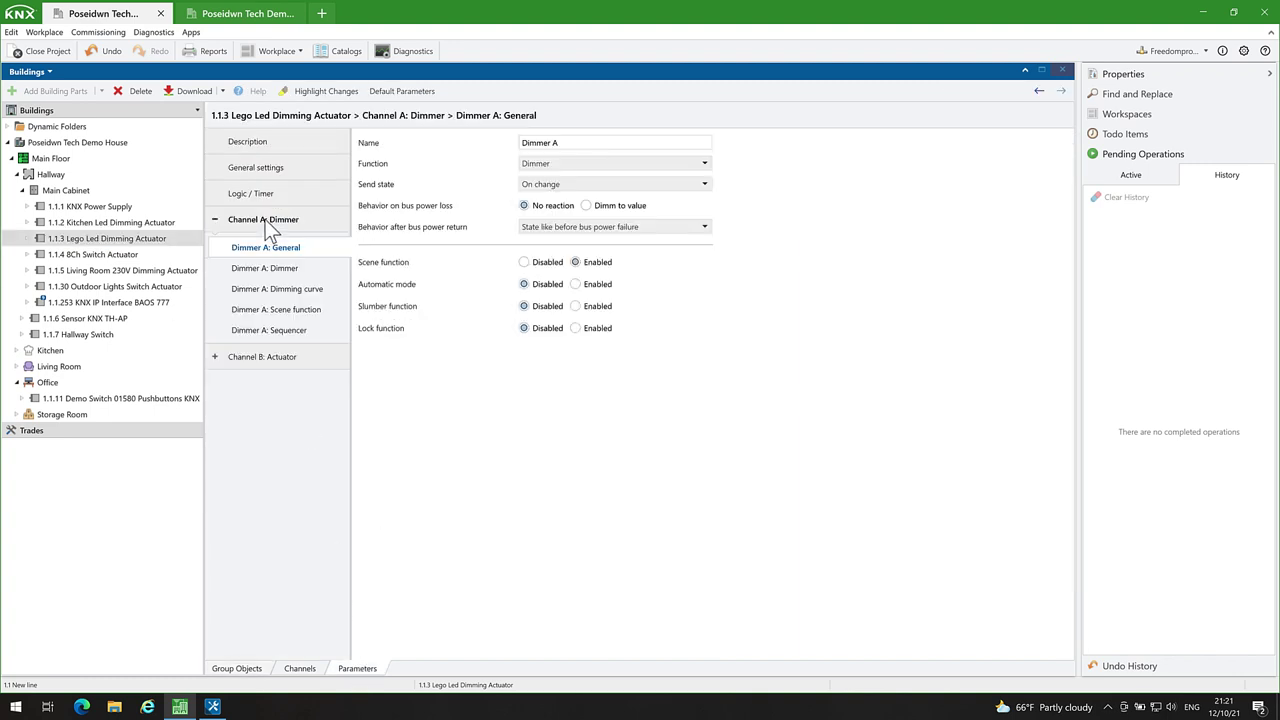
left_click(291, 311)
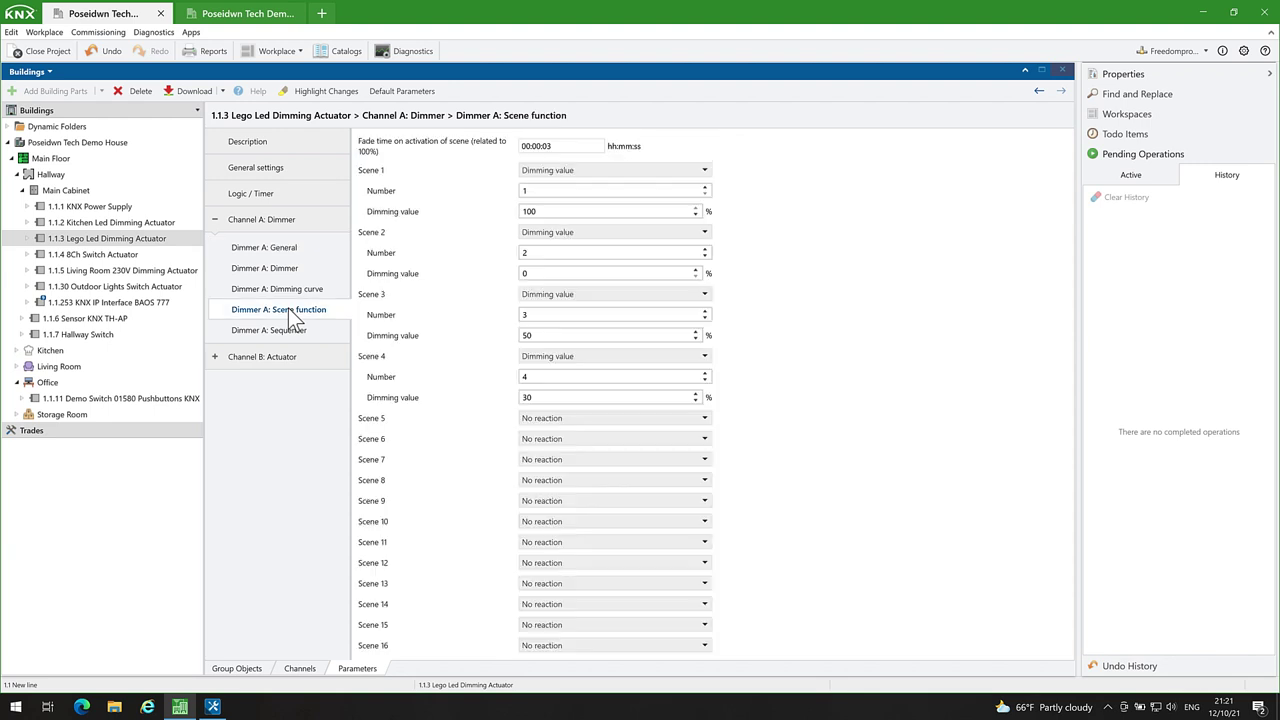
left_click(559, 357)
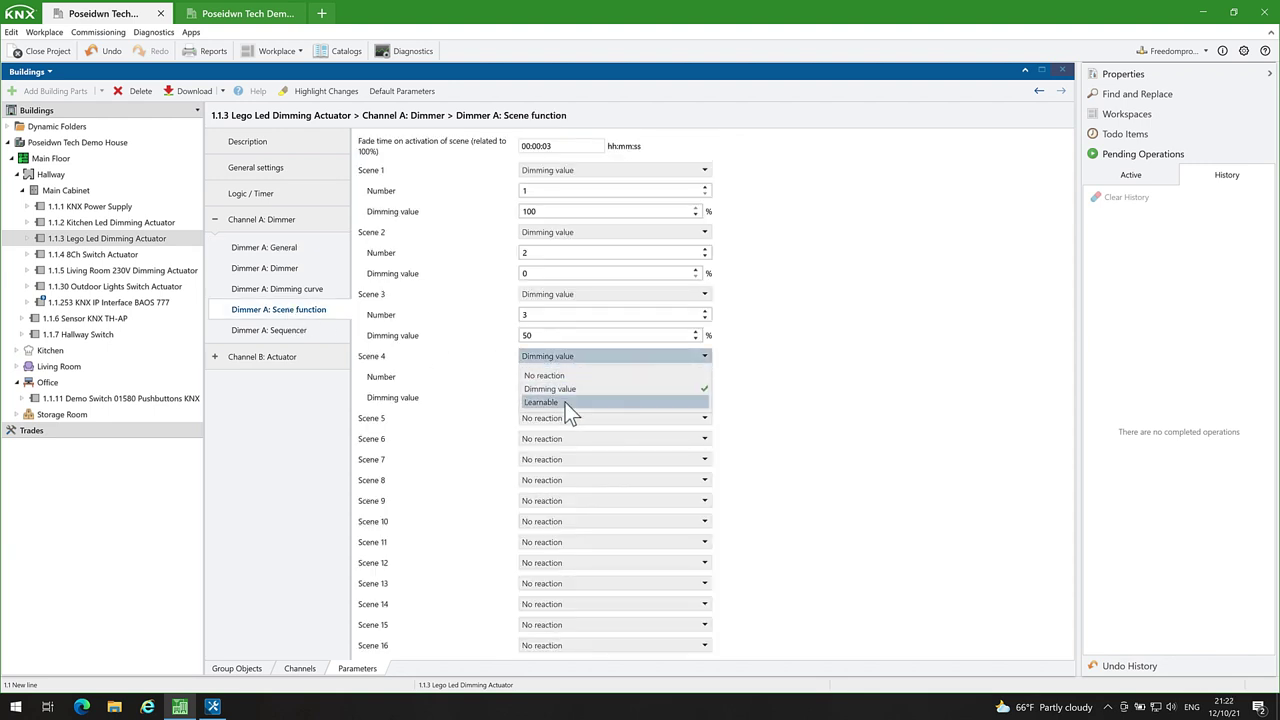
left_click(565, 402)
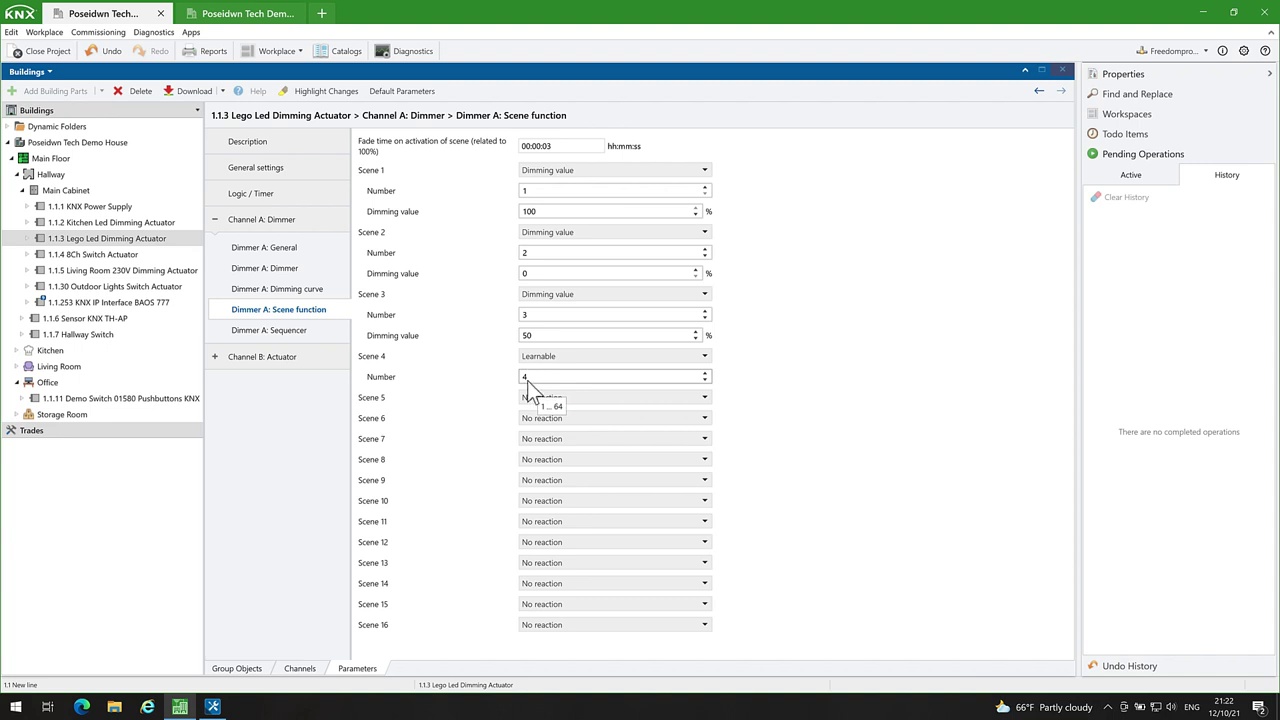
left_click(236, 668)
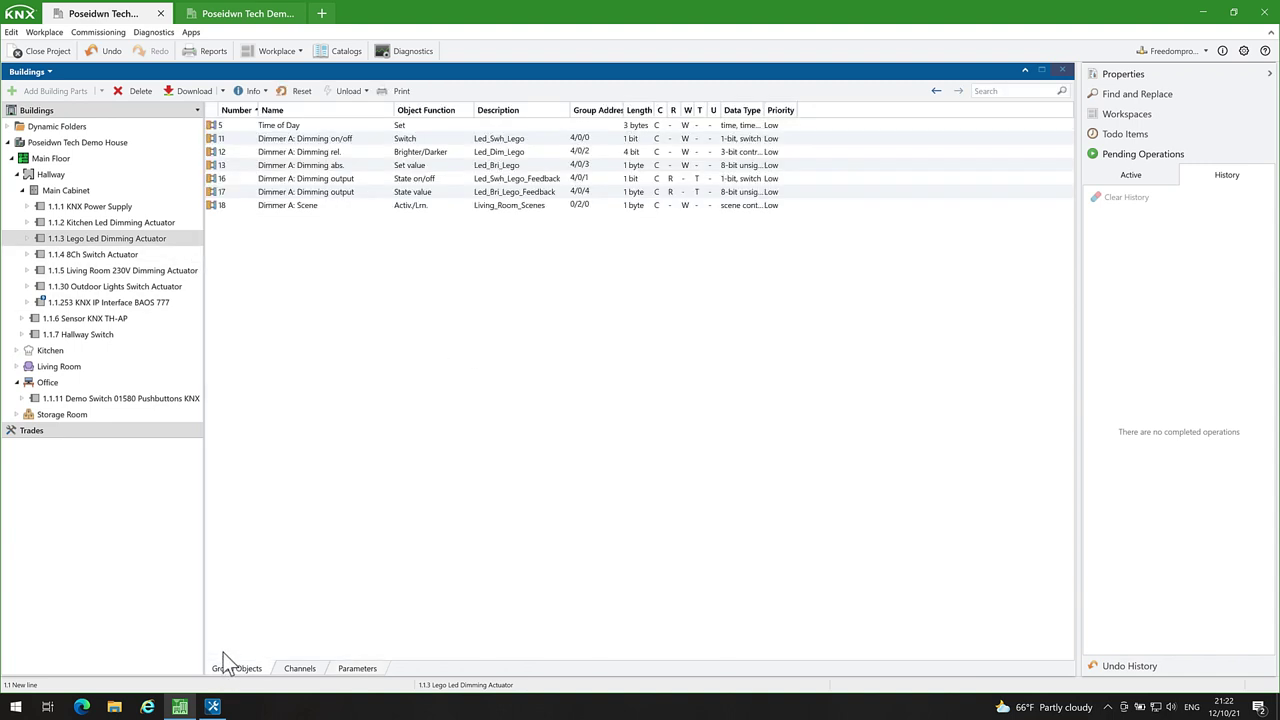
Step: Set Learn scene to active for channel H of the 8Ch Switch Actuator, accept removing the group associations, and show its group objects
left_click(112, 255)
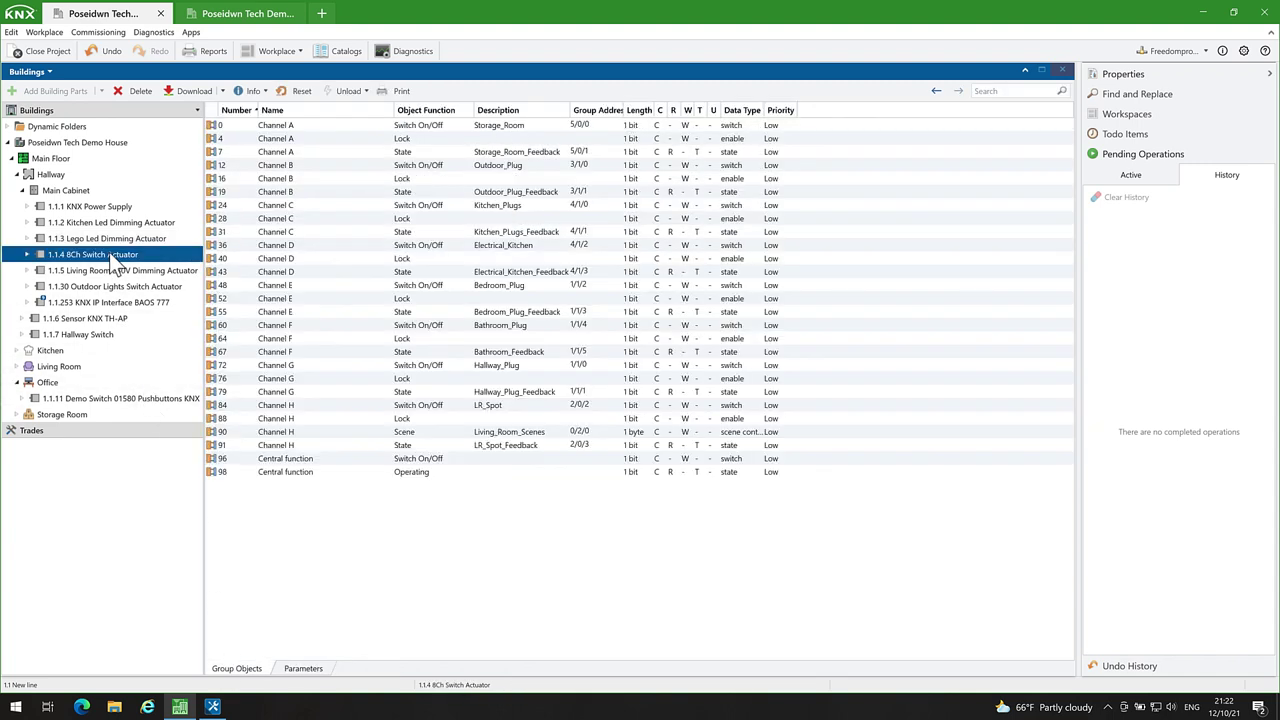
left_click(321, 666)
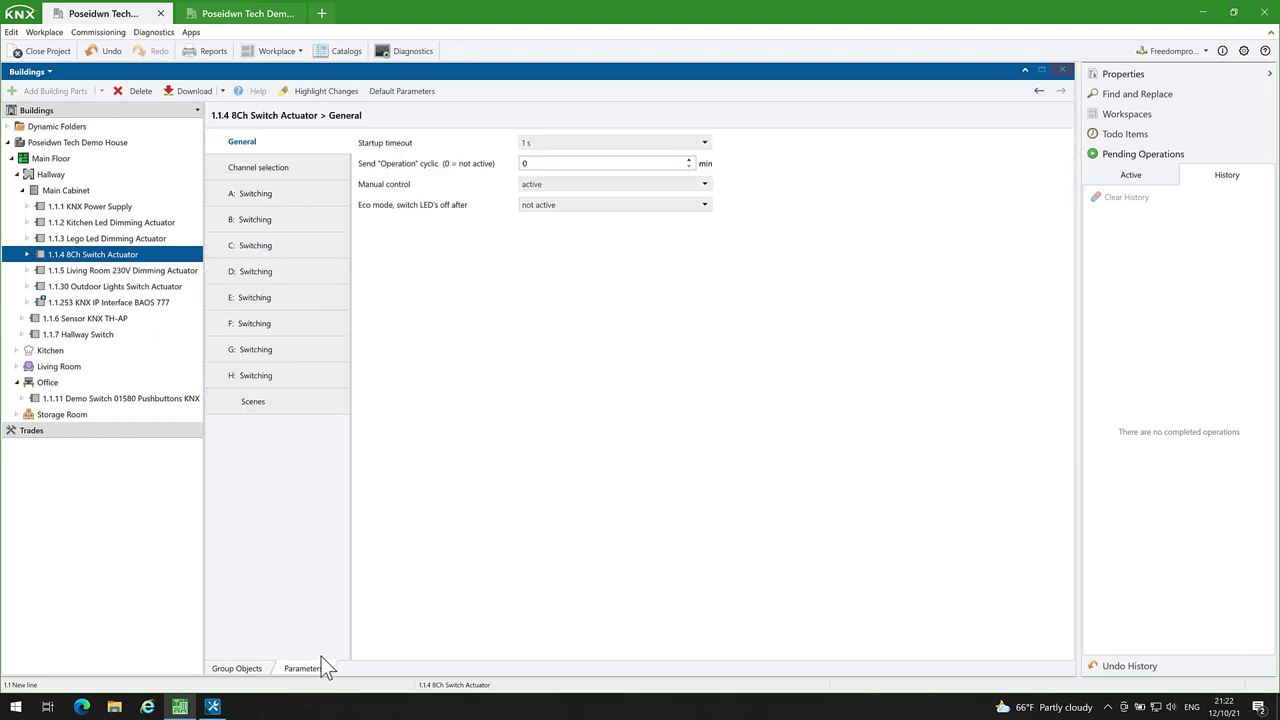
left_click(267, 375)
left_click(269, 399)
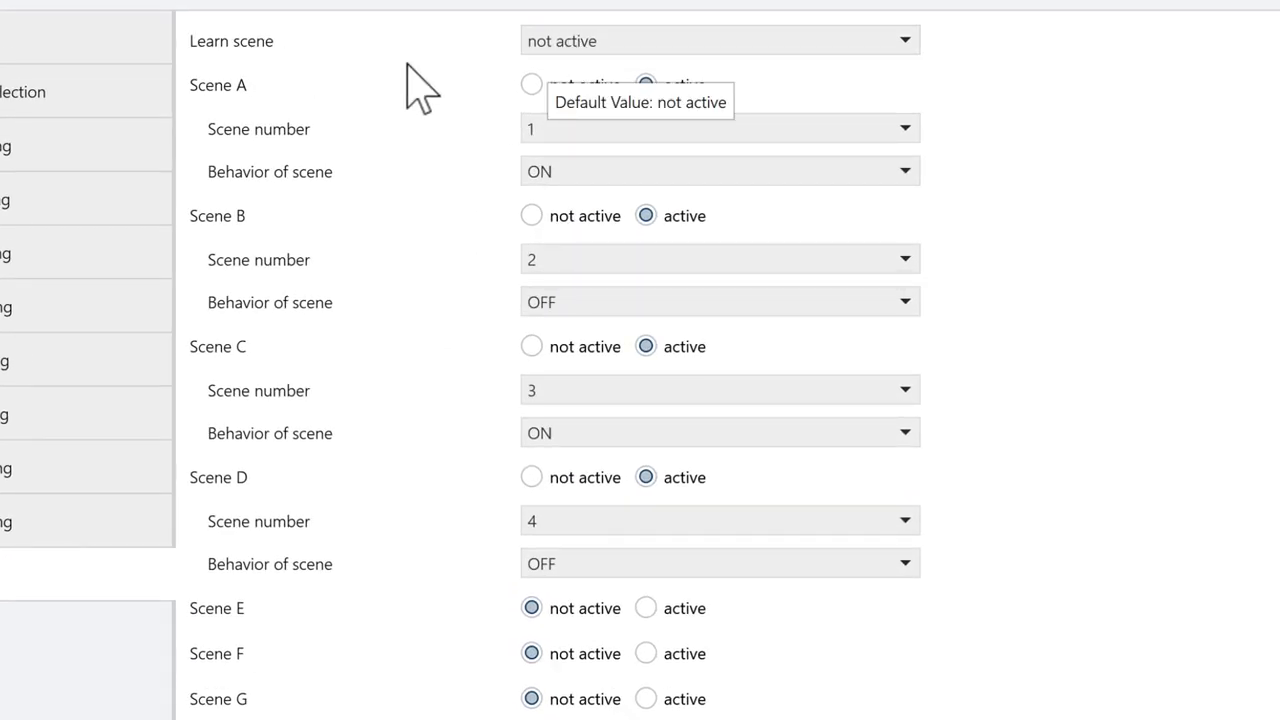
left_click(625, 45)
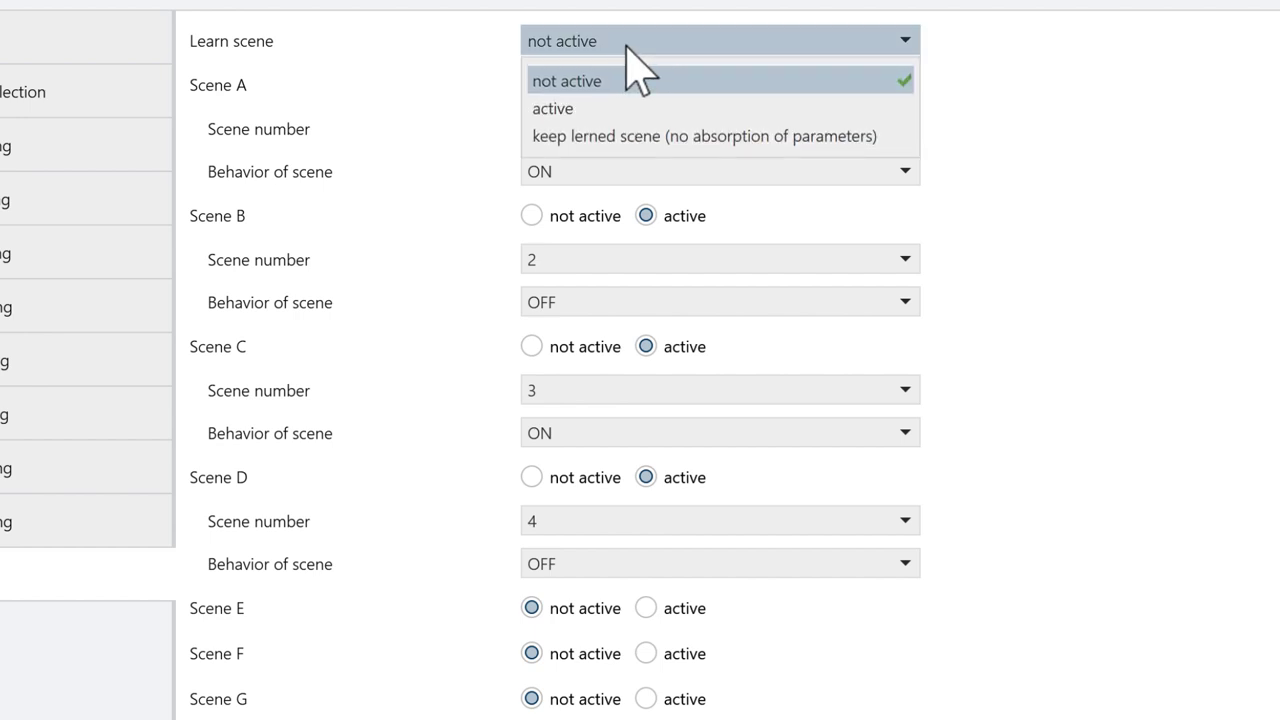
left_click(609, 106)
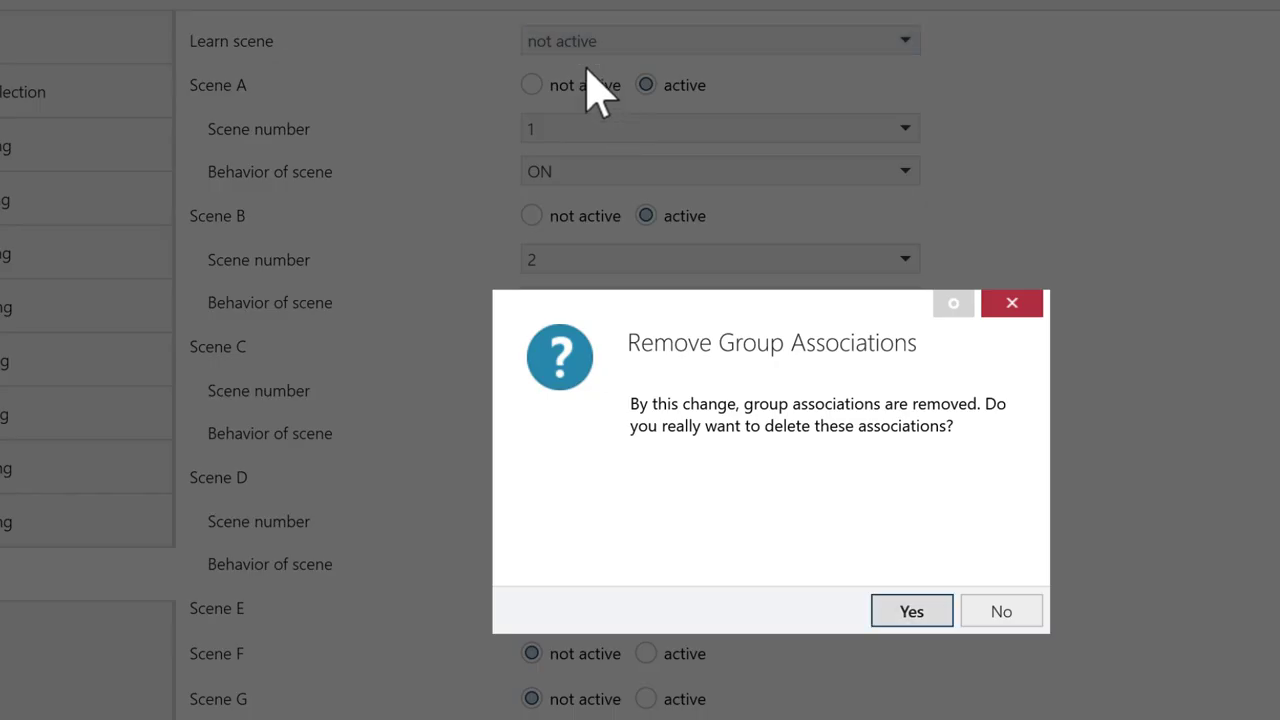
left_click(908, 614)
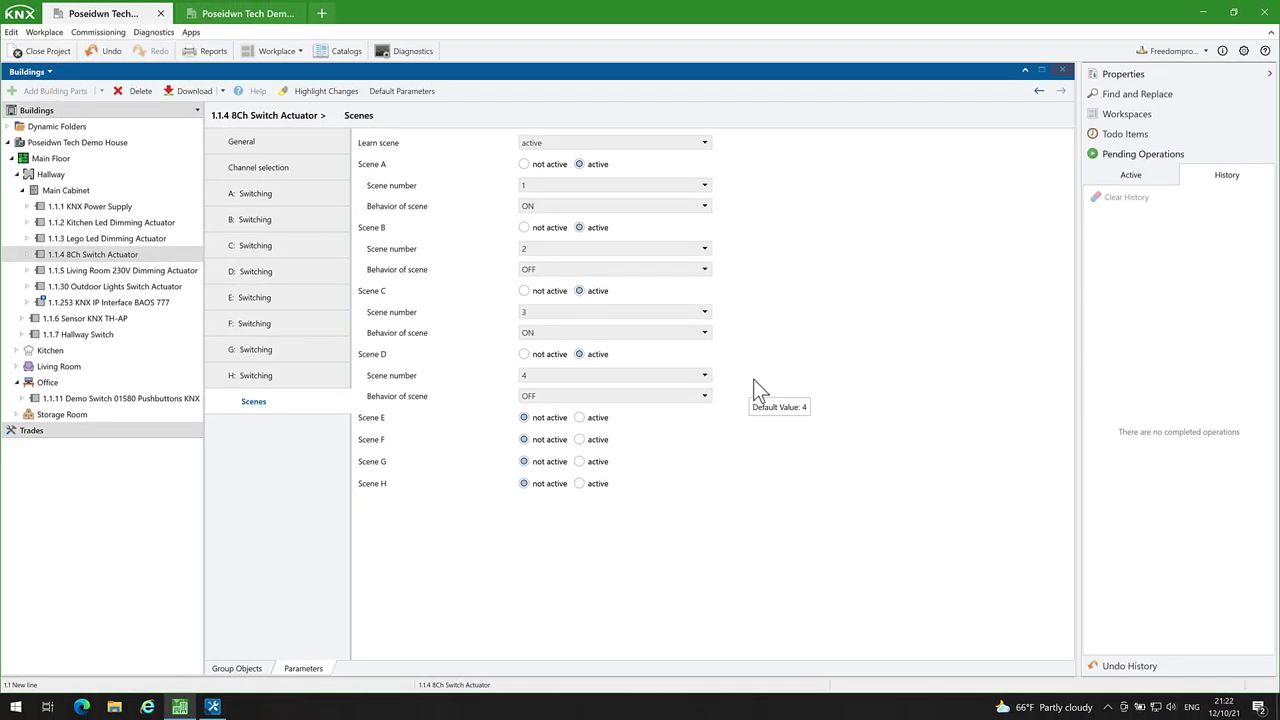
left_click(237, 668)
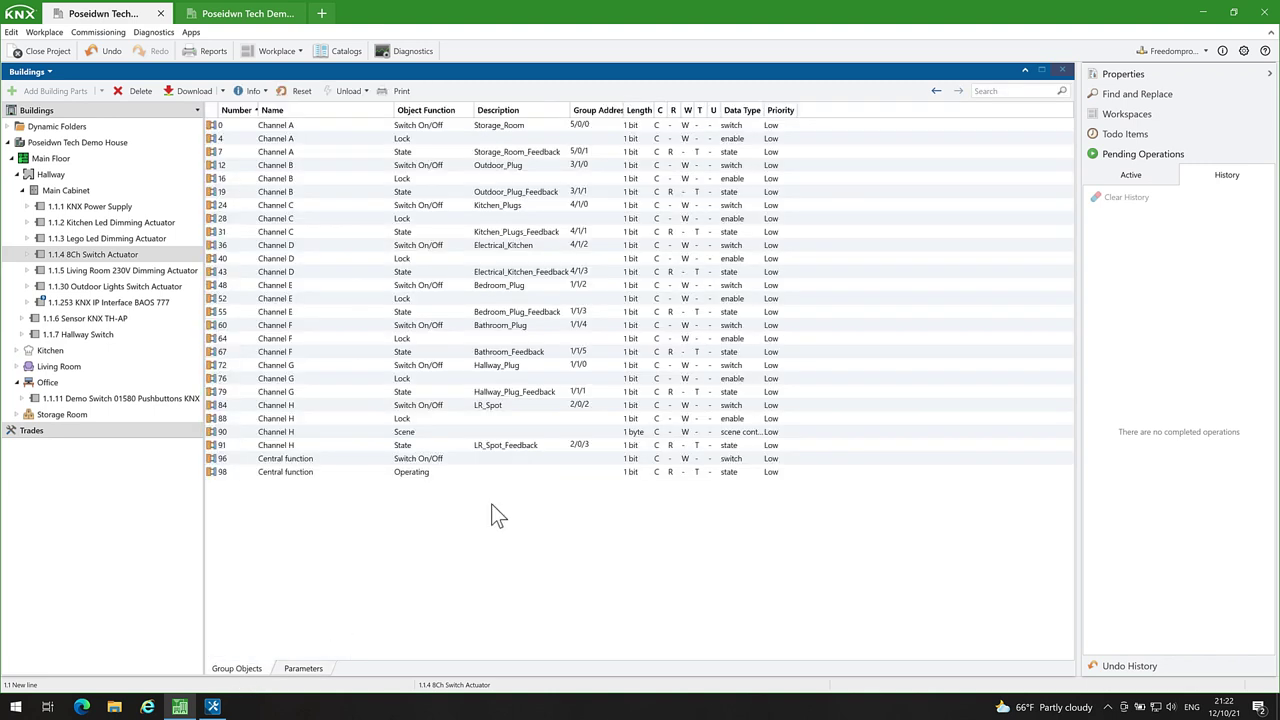
Step: Link the Channel H Scene object of the 8Ch Switch Actuator with group address 0/2/0 Living_Room_Scenes
left_click(479, 433)
right_click(486, 434)
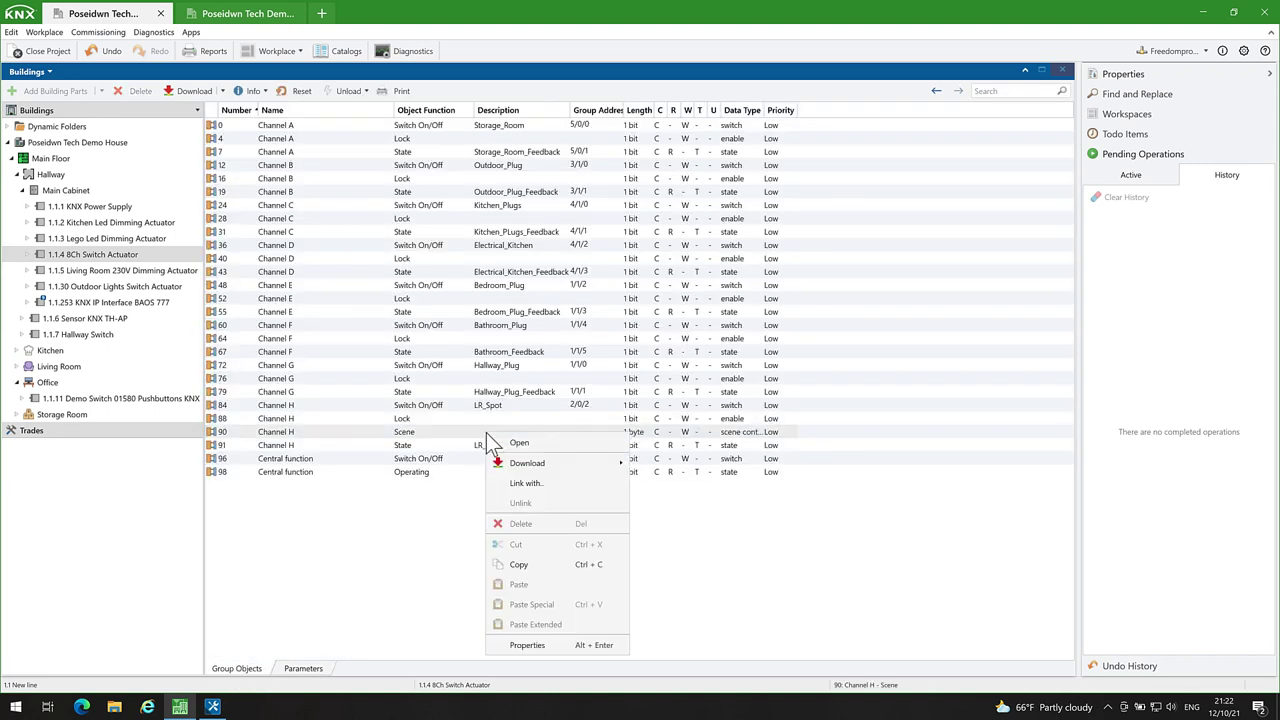
left_click(528, 483)
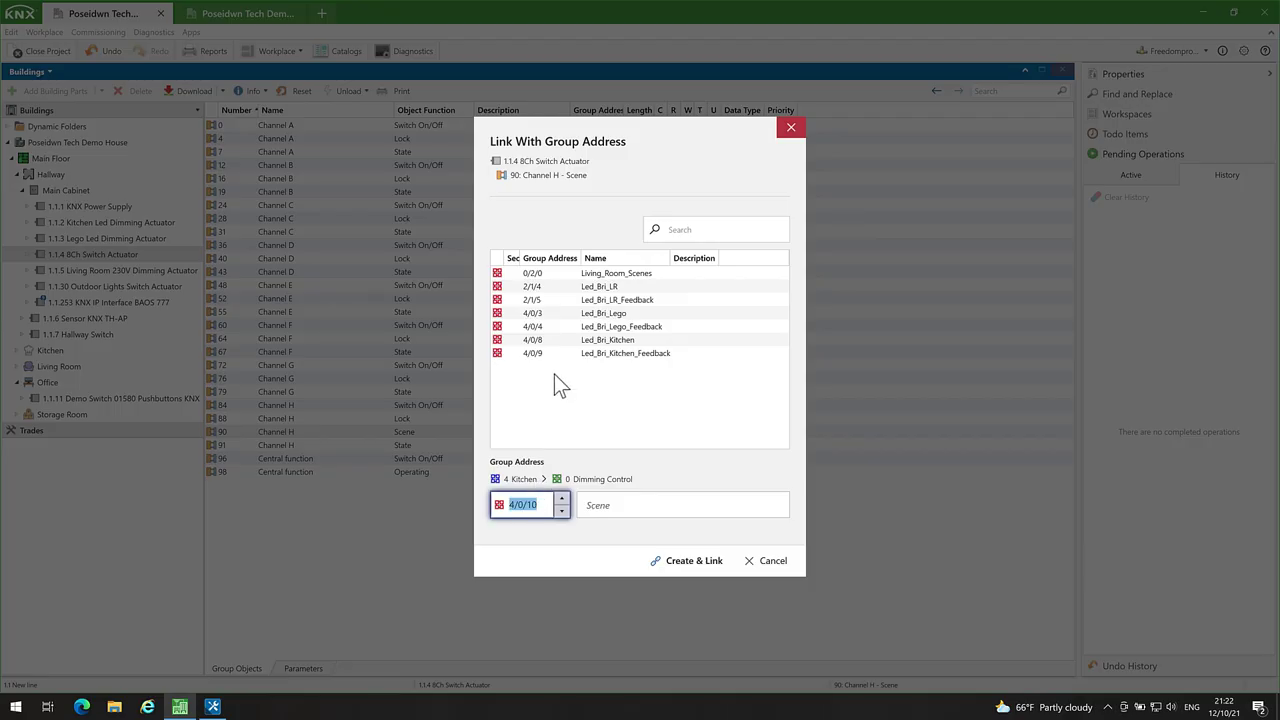
left_click(605, 275)
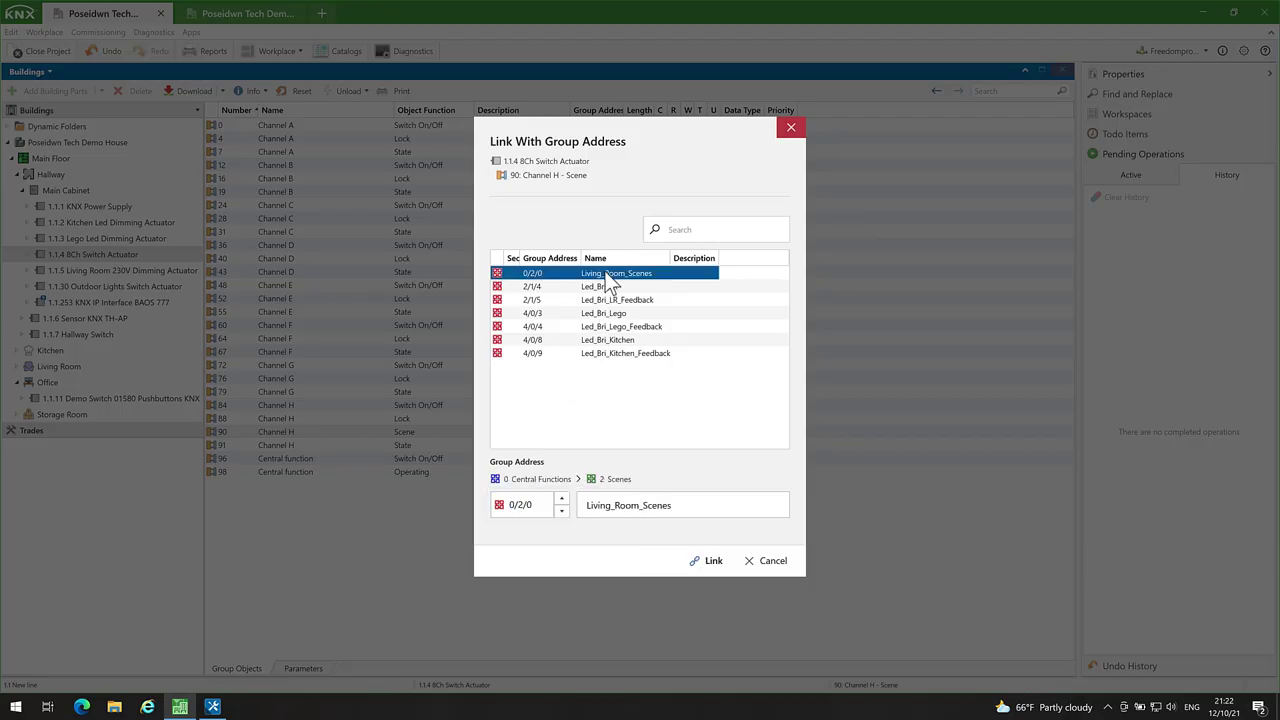
left_click(688, 562)
Step: Set Scene 4 to Learnable in the Dimmer A scene function of the Living Room 230V Dimming Actuator, and return to its group objects
left_click(178, 273)
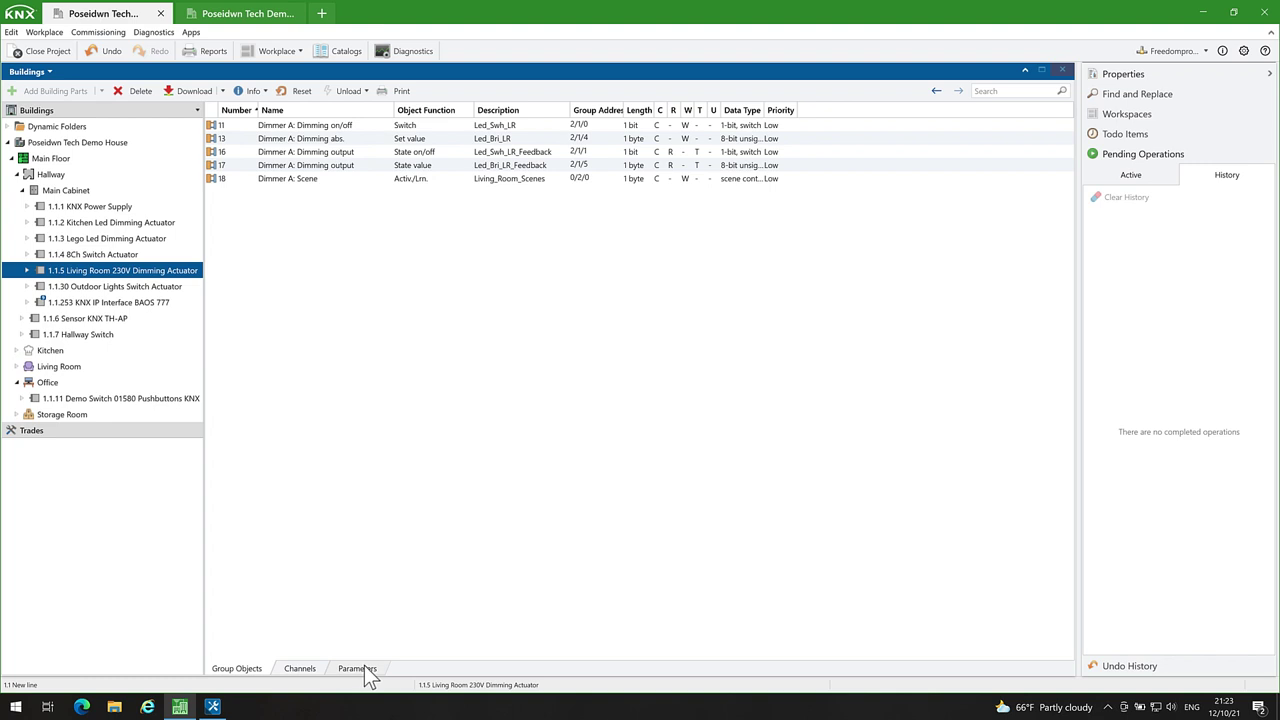
left_click(357, 668)
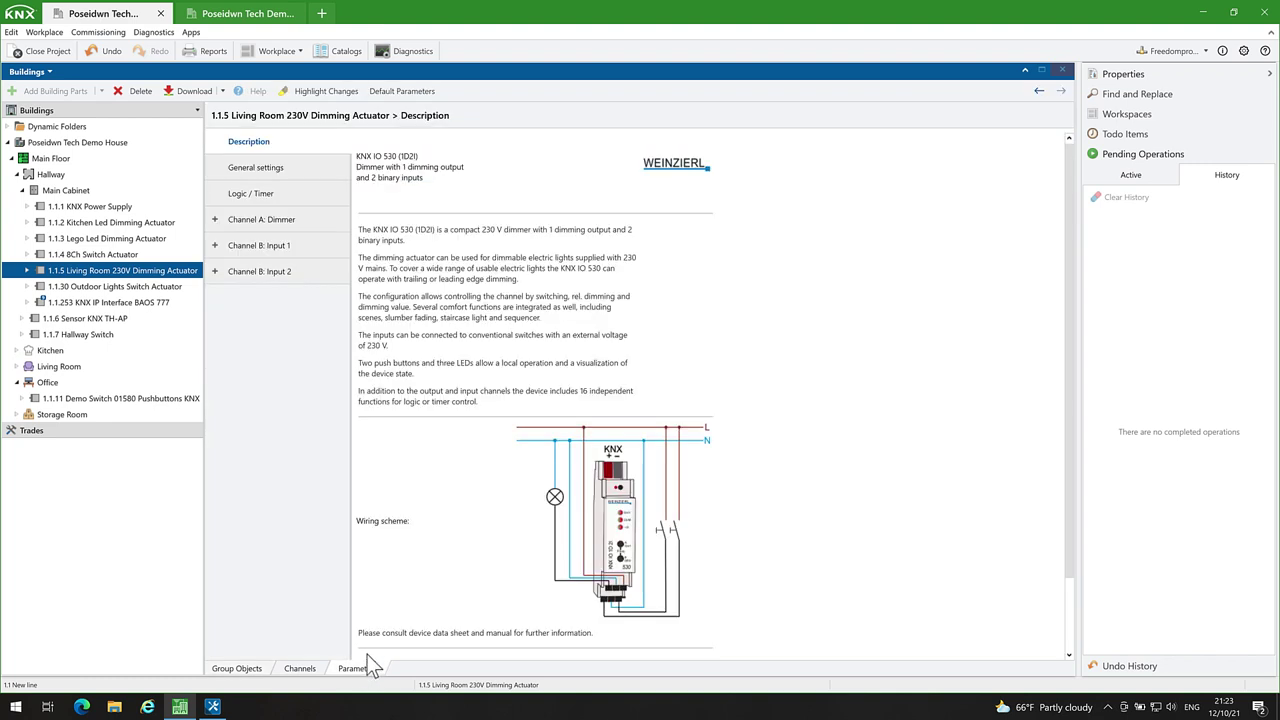
left_click(292, 220)
left_click(294, 311)
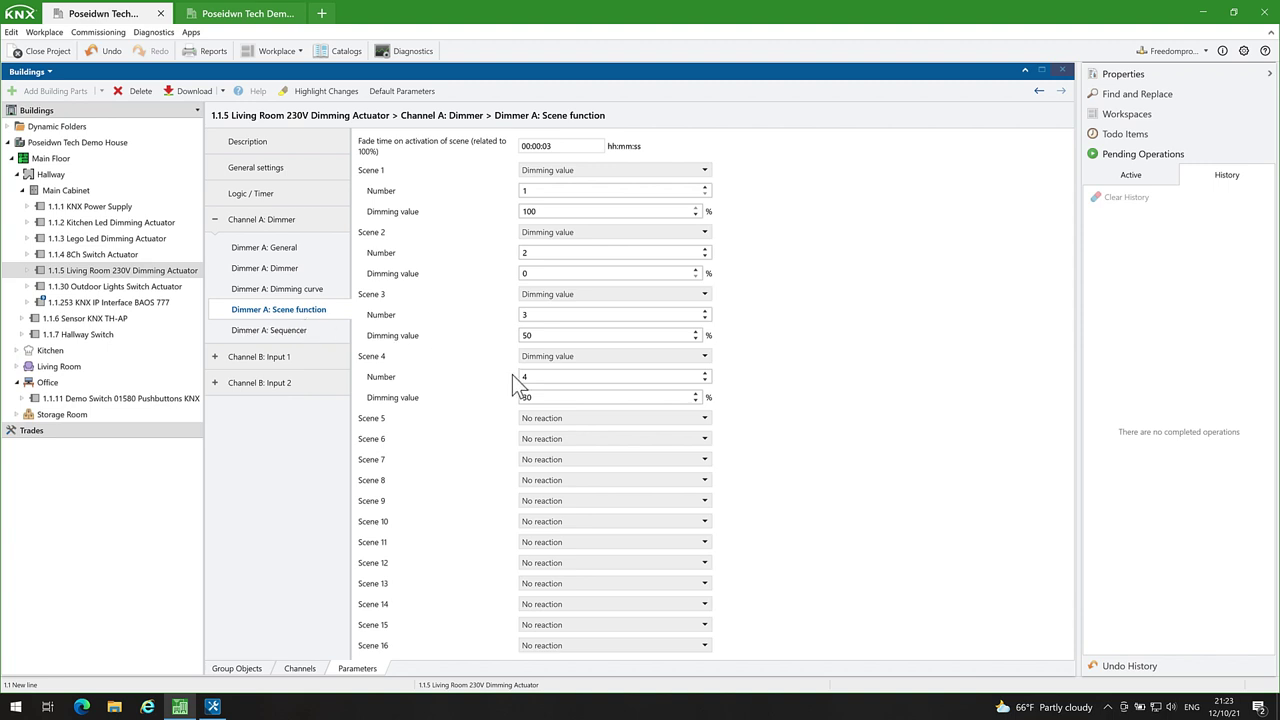
left_click(579, 356)
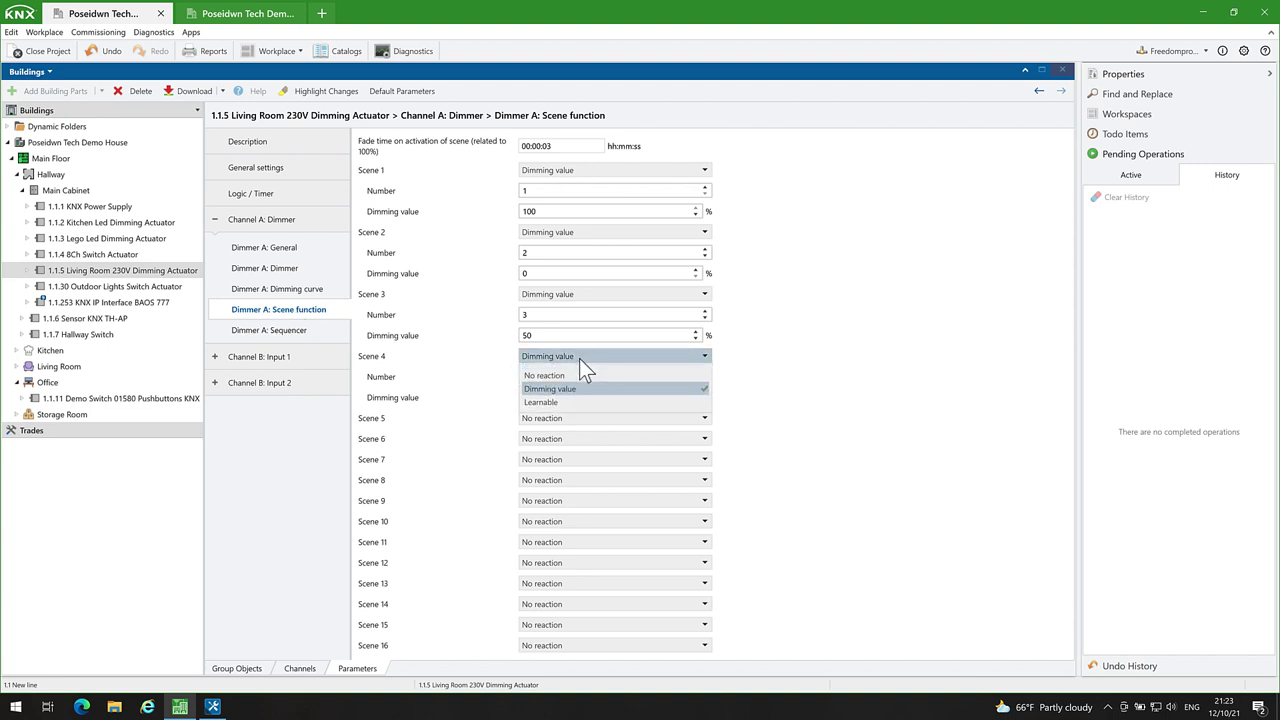
left_click(567, 401)
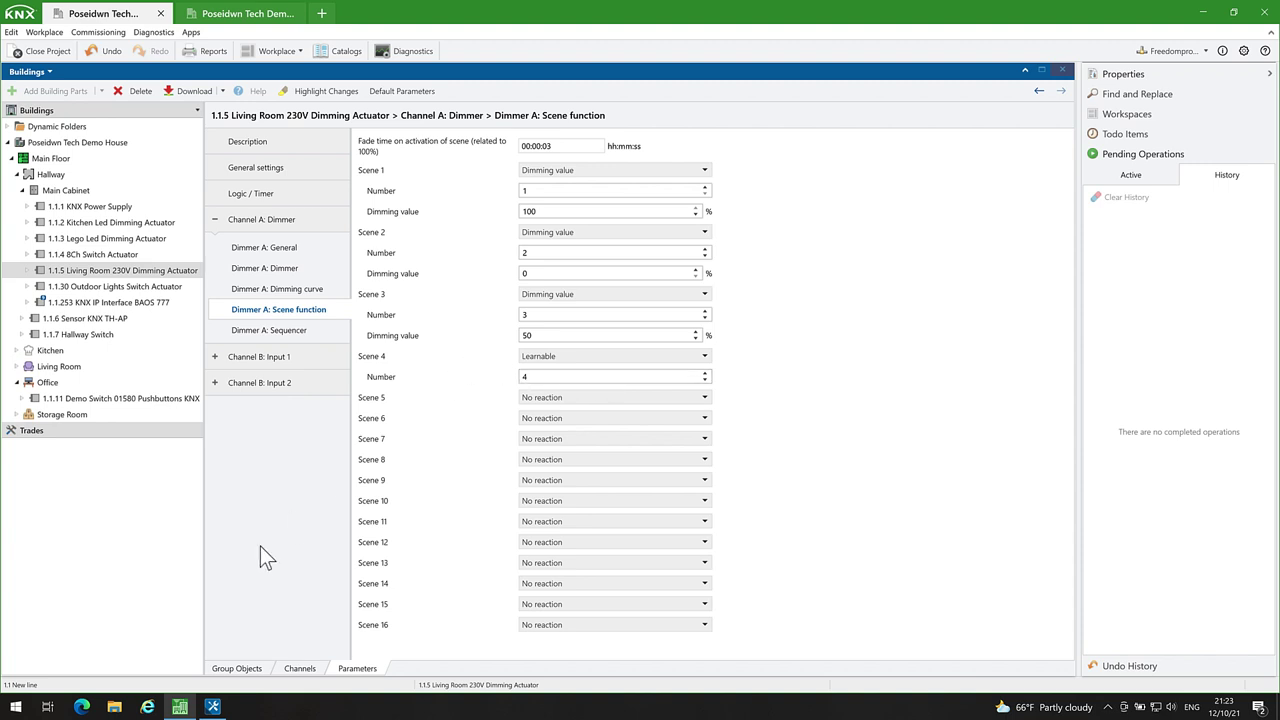
left_click(237, 669)
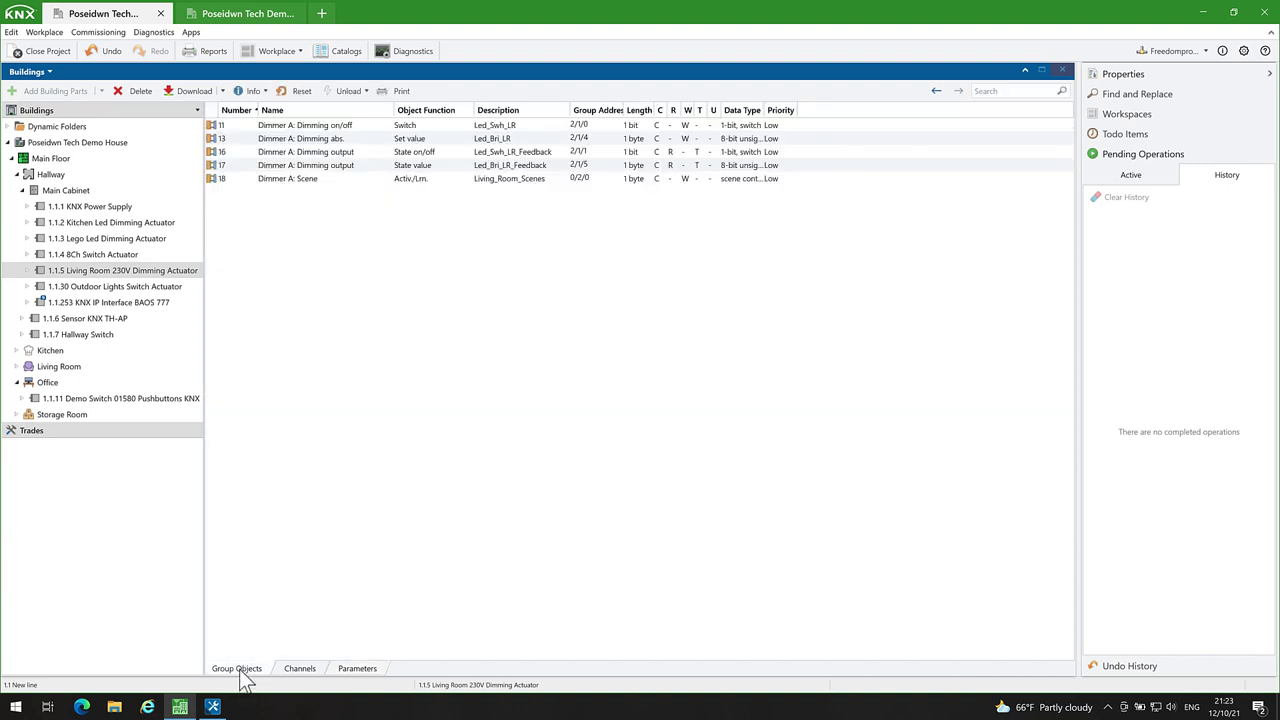
Step: Set the lower right key's long press function to Save scene on the Office's Demo Switch 01580 Pushbuttons
left_click(17, 174)
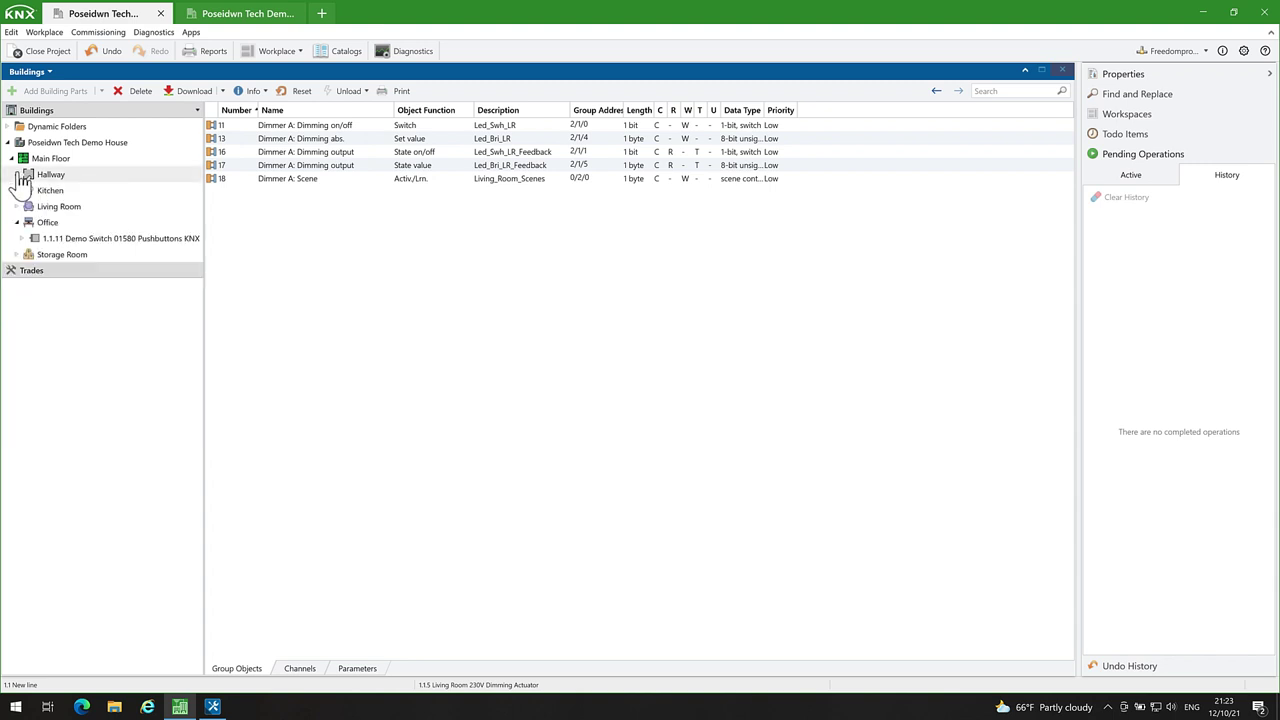
left_click(66, 240)
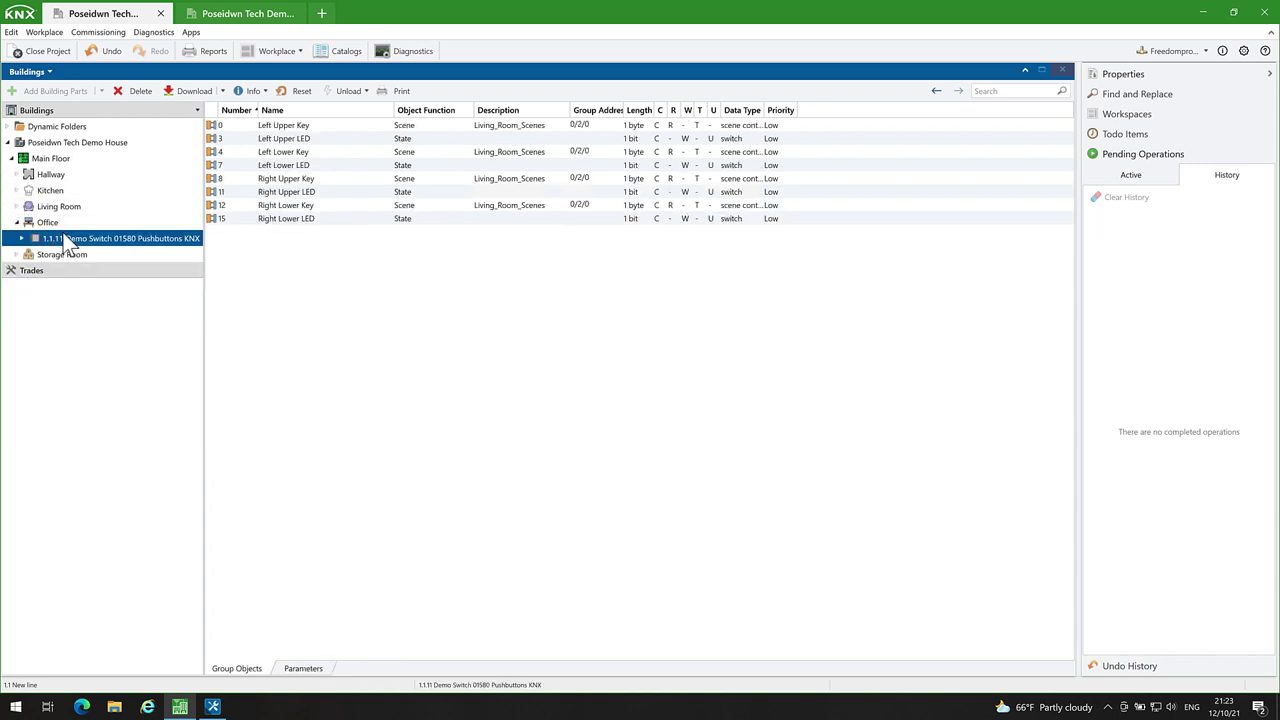
left_click(318, 668)
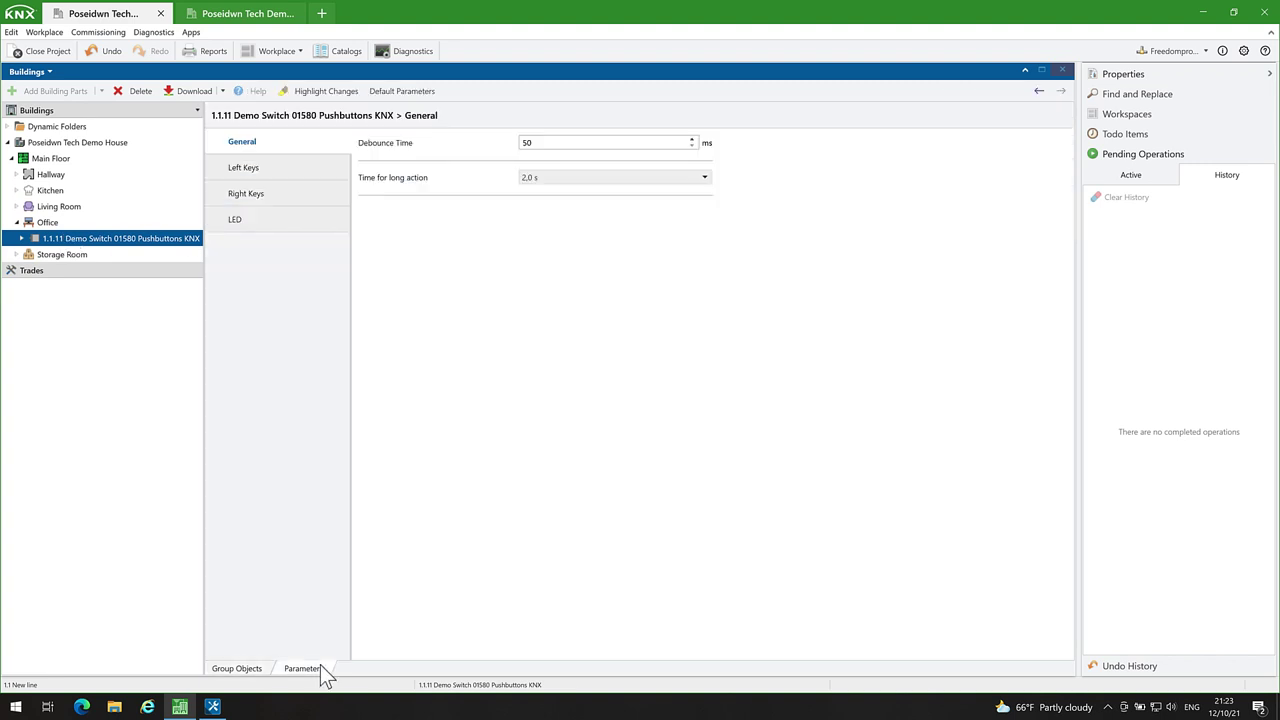
left_click(267, 197)
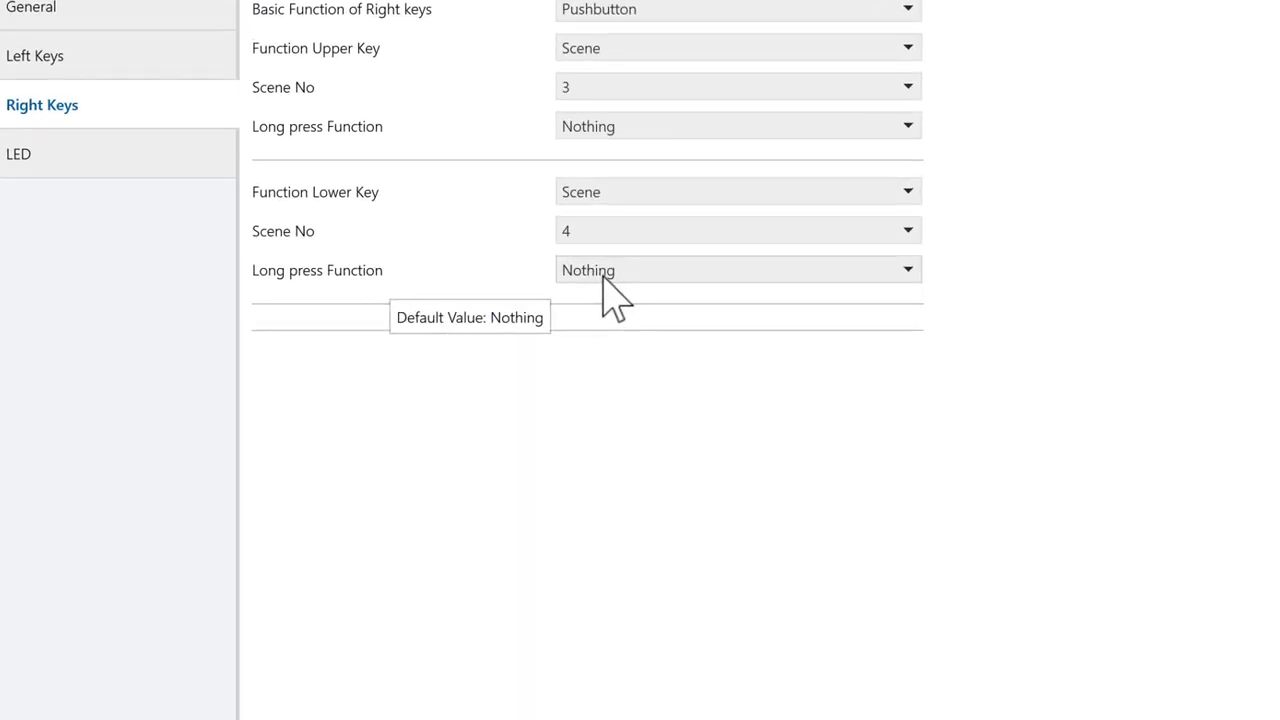
left_click(604, 280)
left_click(610, 334)
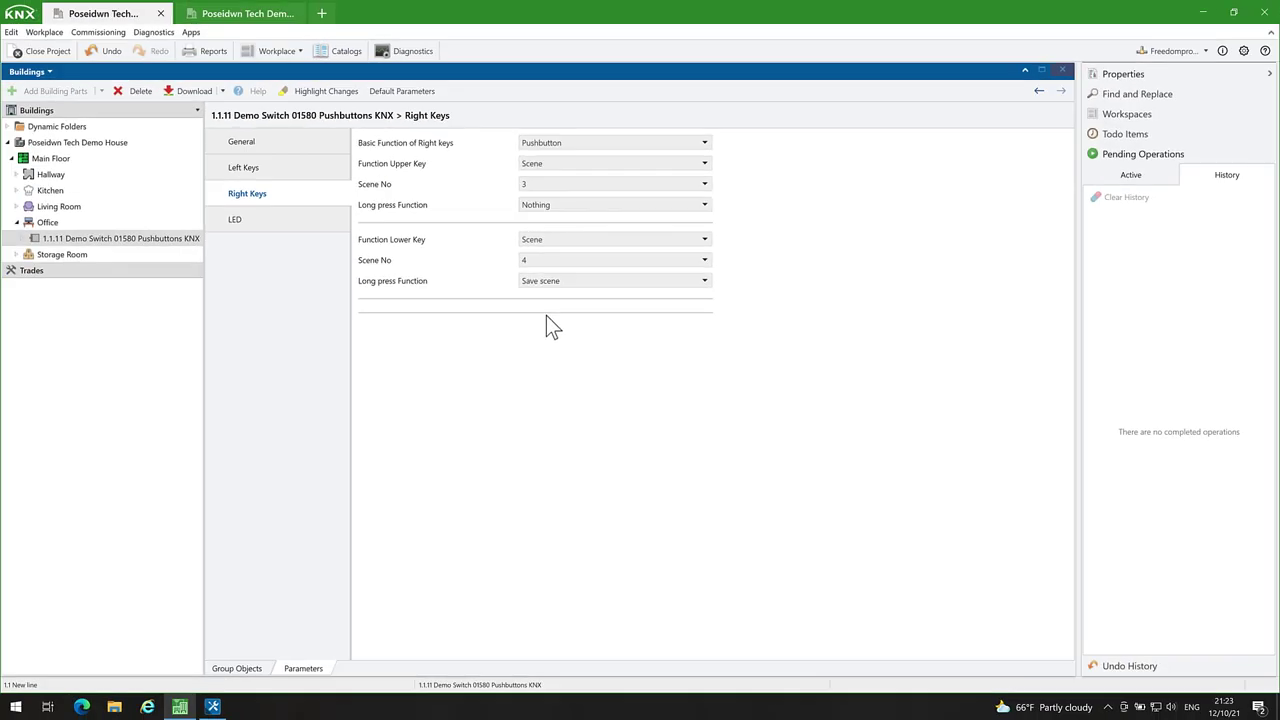
left_click(255, 669)
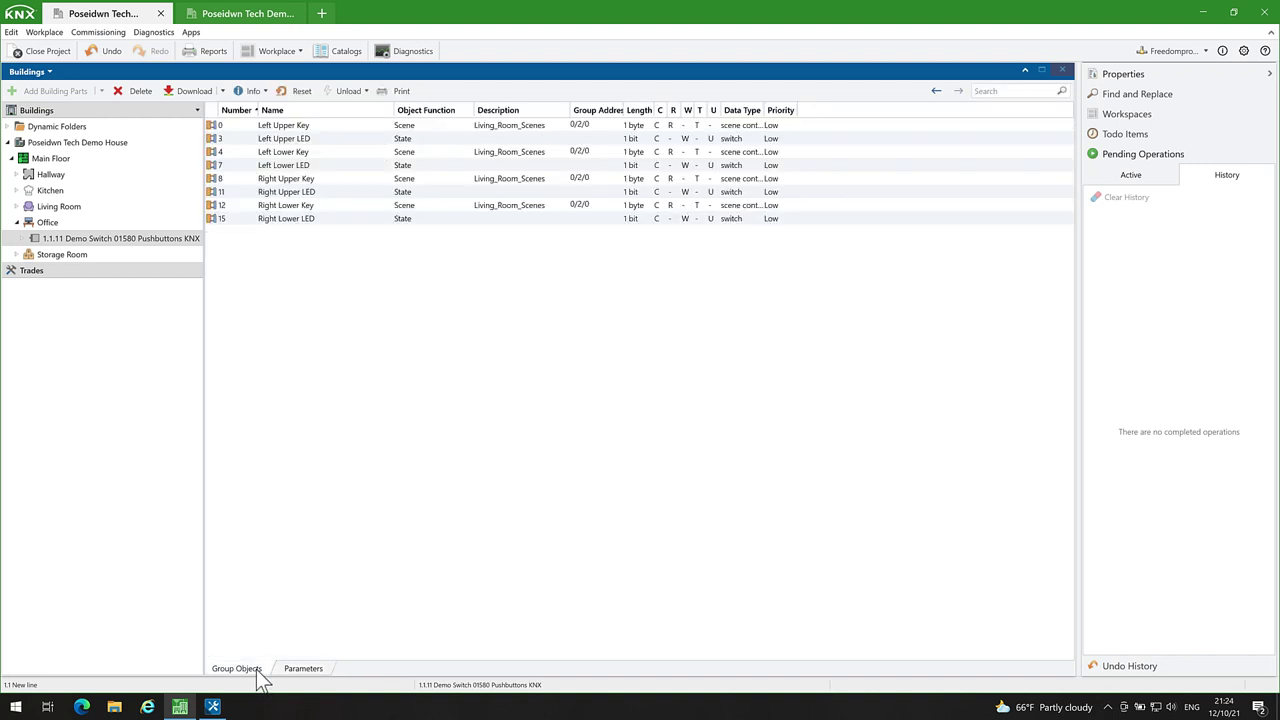
Step: List all devices of the Poseidwn Tech Demo House and run partial downloads for the Kitchen and Lego Led Dimming Actuators
left_click(95, 145)
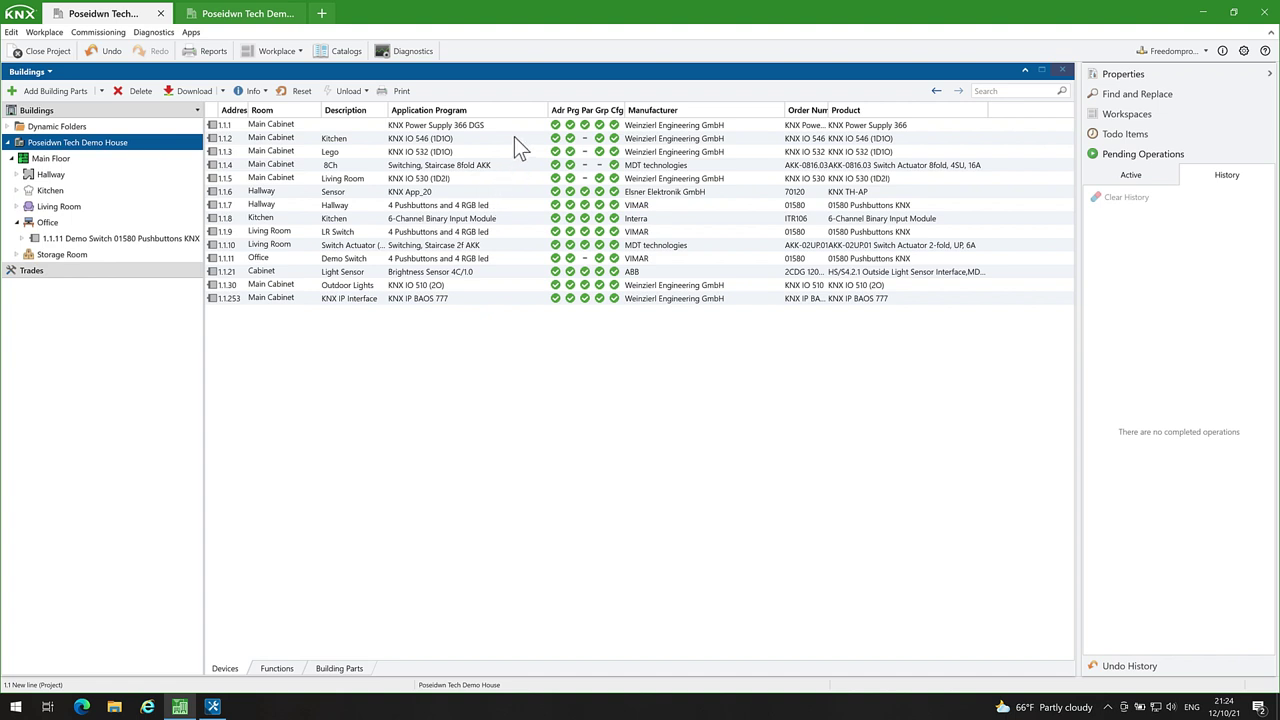
left_click(518, 140)
right_click(517, 143)
mouse_move(621, 165)
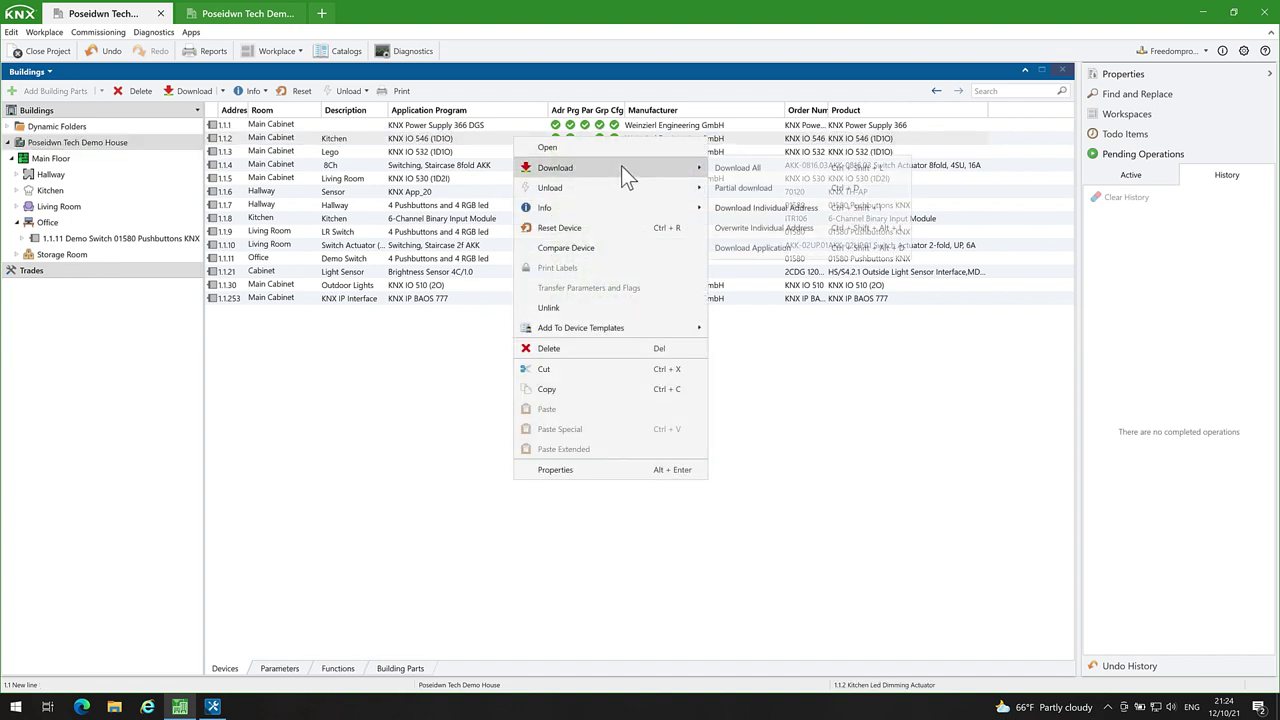
left_click(743, 189)
left_click(529, 152)
right_click(529, 152)
mouse_move(619, 188)
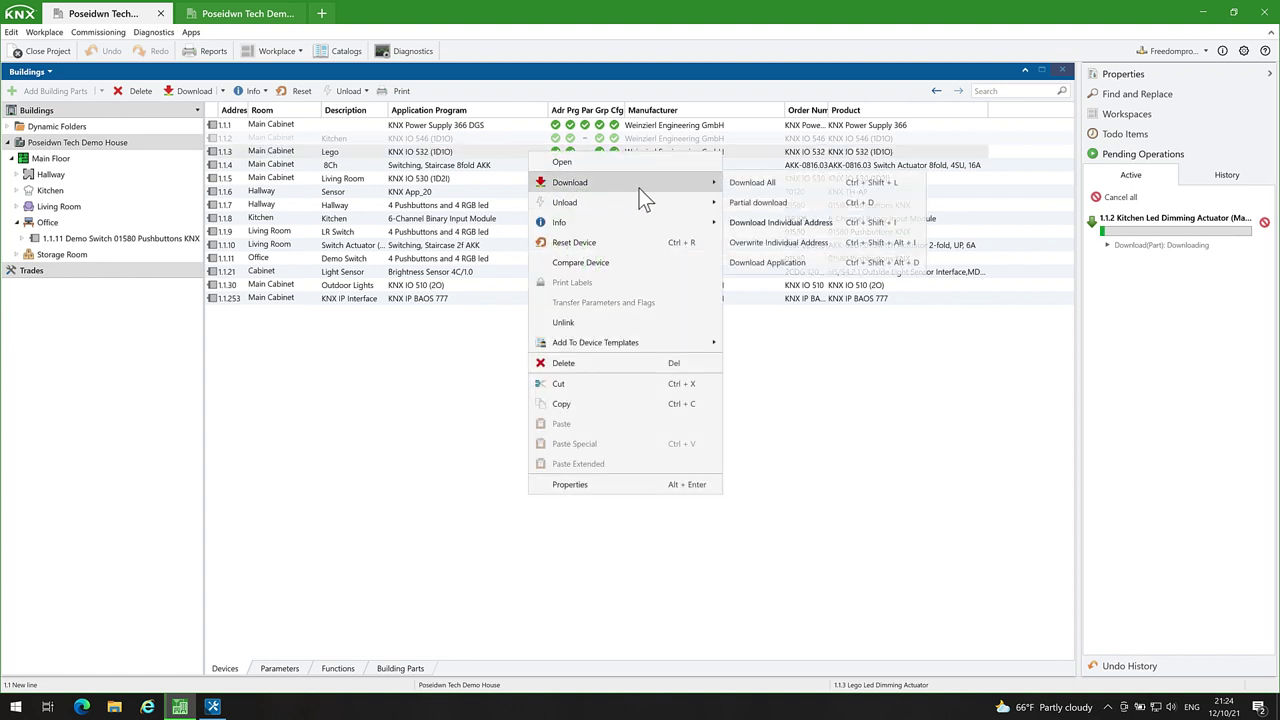
left_click(770, 203)
Step: Queue partial downloads for the 8Ch Switch Actuator and the Living Room 230V Dimming Actuator
left_click(524, 167)
right_click(524, 166)
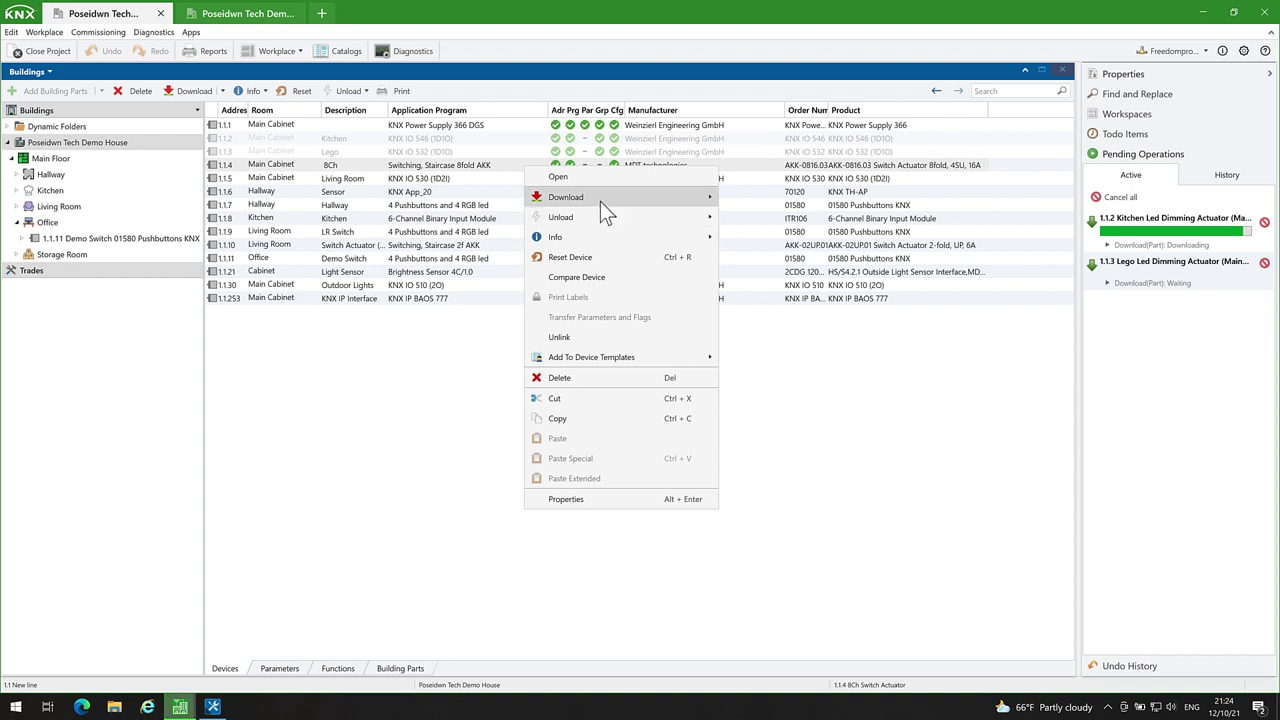
mouse_move(600, 201)
left_click(773, 216)
left_click(540, 183)
right_click(540, 183)
mouse_move(725, 212)
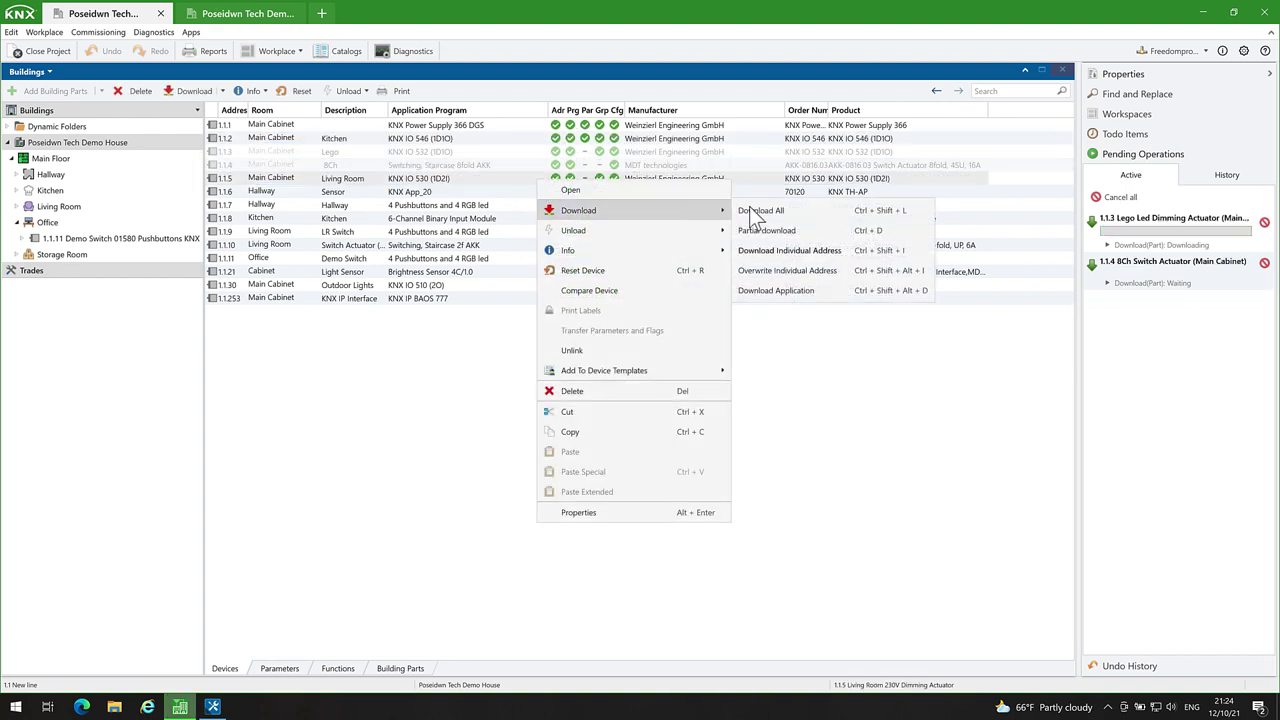
left_click(767, 228)
Step: Run a partial download for the Office's Demo Switch and clear the operations history
left_click(506, 258)
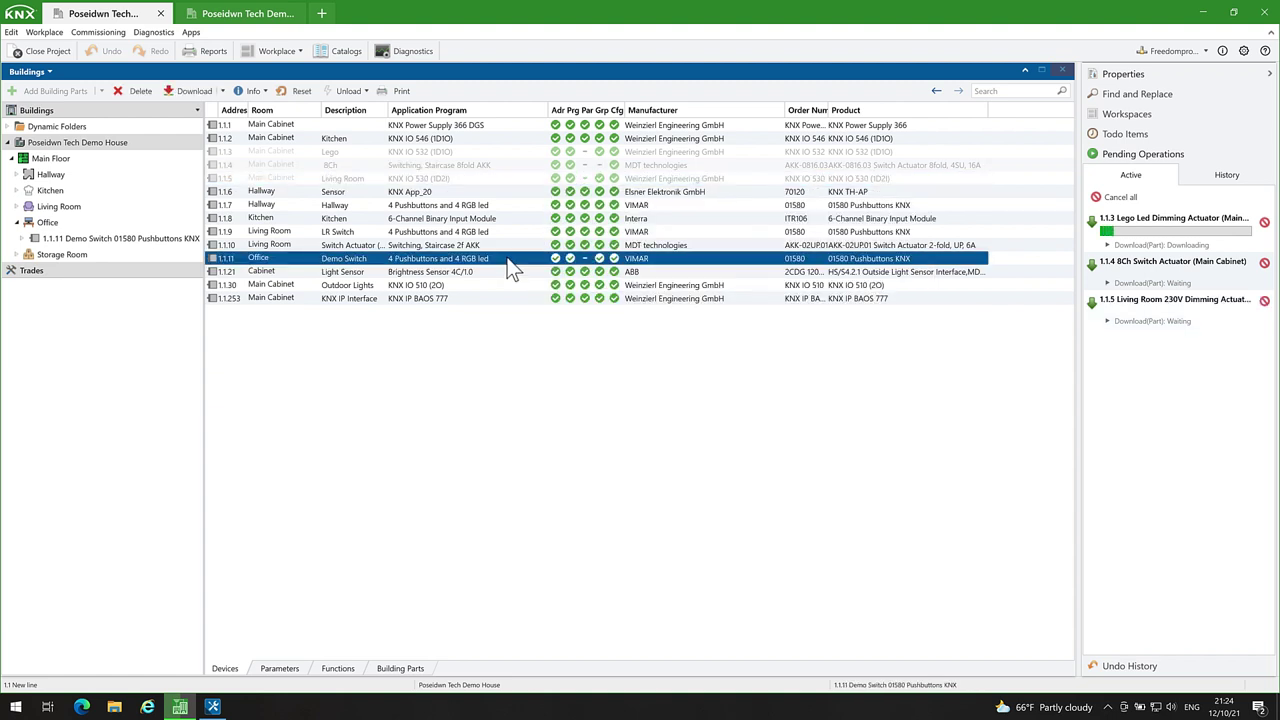
right_click(507, 260)
mouse_move(579, 288)
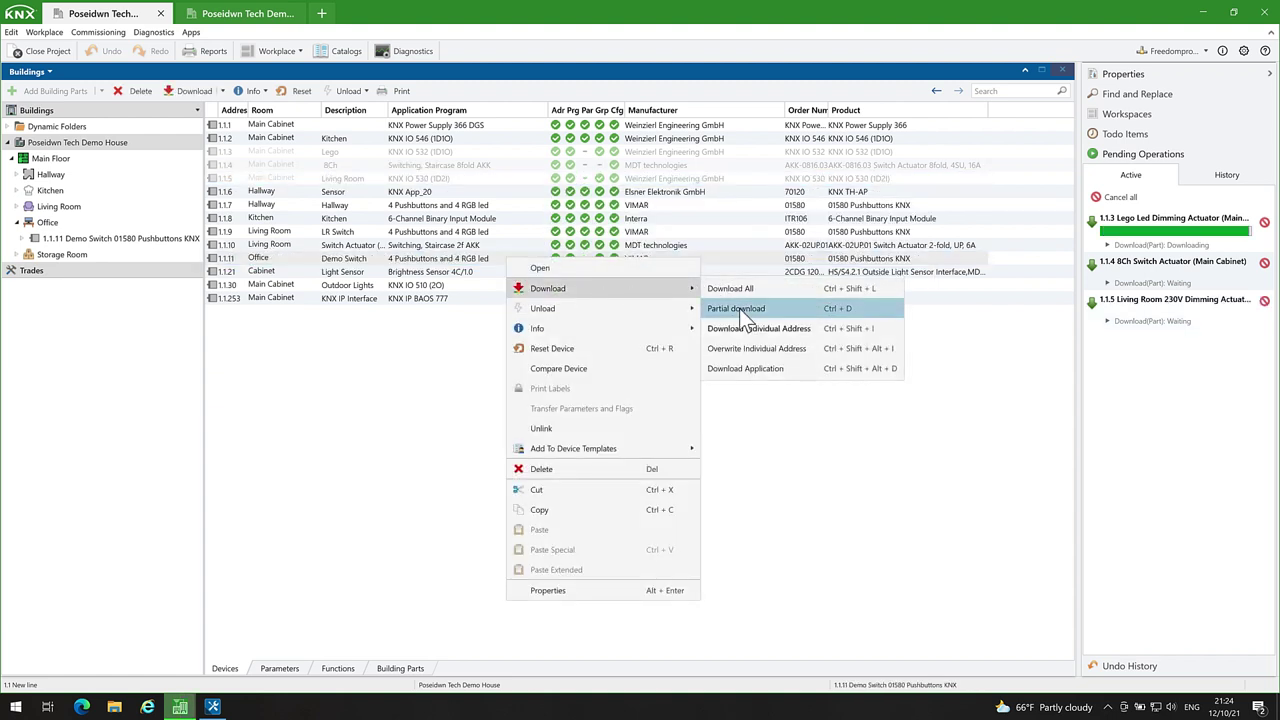
left_click(739, 308)
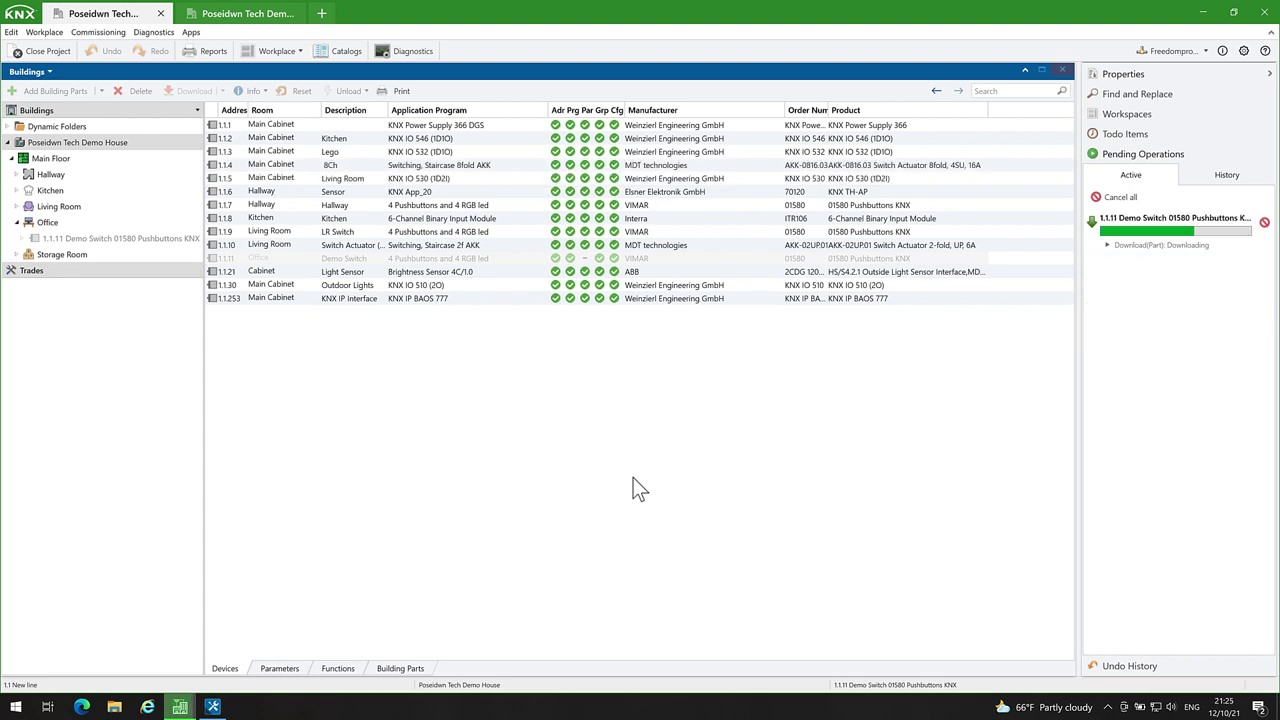
left_click(1133, 197)
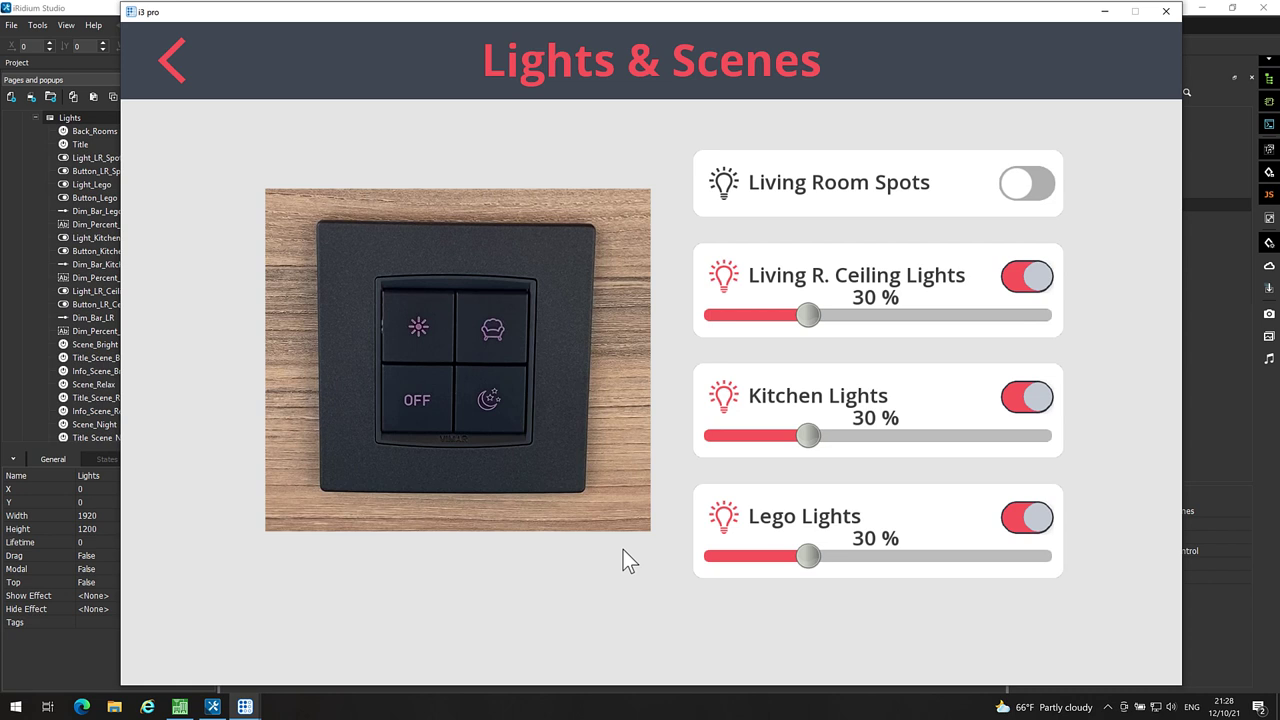
Step: In the iRidium emulator, switch off the Living R. Ceiling Lights and lower the Kitchen and Lego Lights' brightness
left_click(1026, 284)
mouse_move(814, 440)
left_mouse_down()
mouse_move(734, 437)
mouse_move(805, 437)
left_mouse_up()
left_click_drag(808, 562, 733, 557)
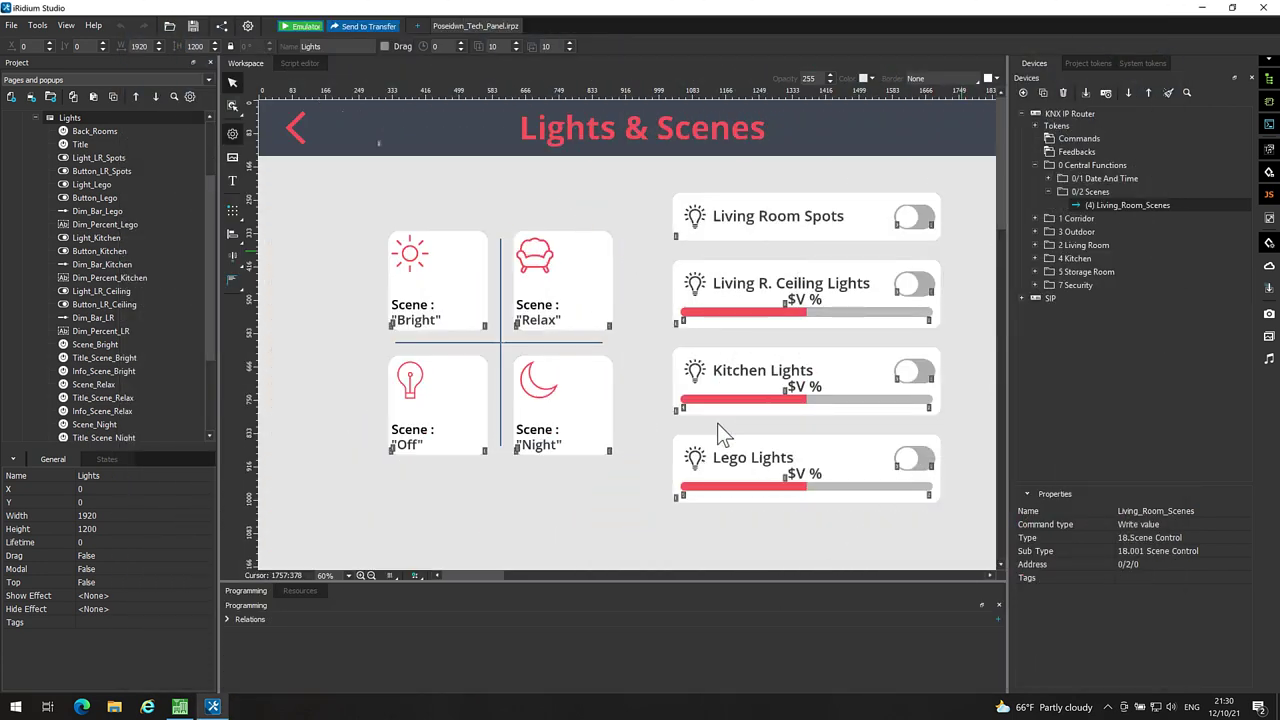
Step: In iRidium Studio, assign the Living_Room_Scenes command to the Scene_Night button, sending a number when held and not when pressed
left_click(560, 420)
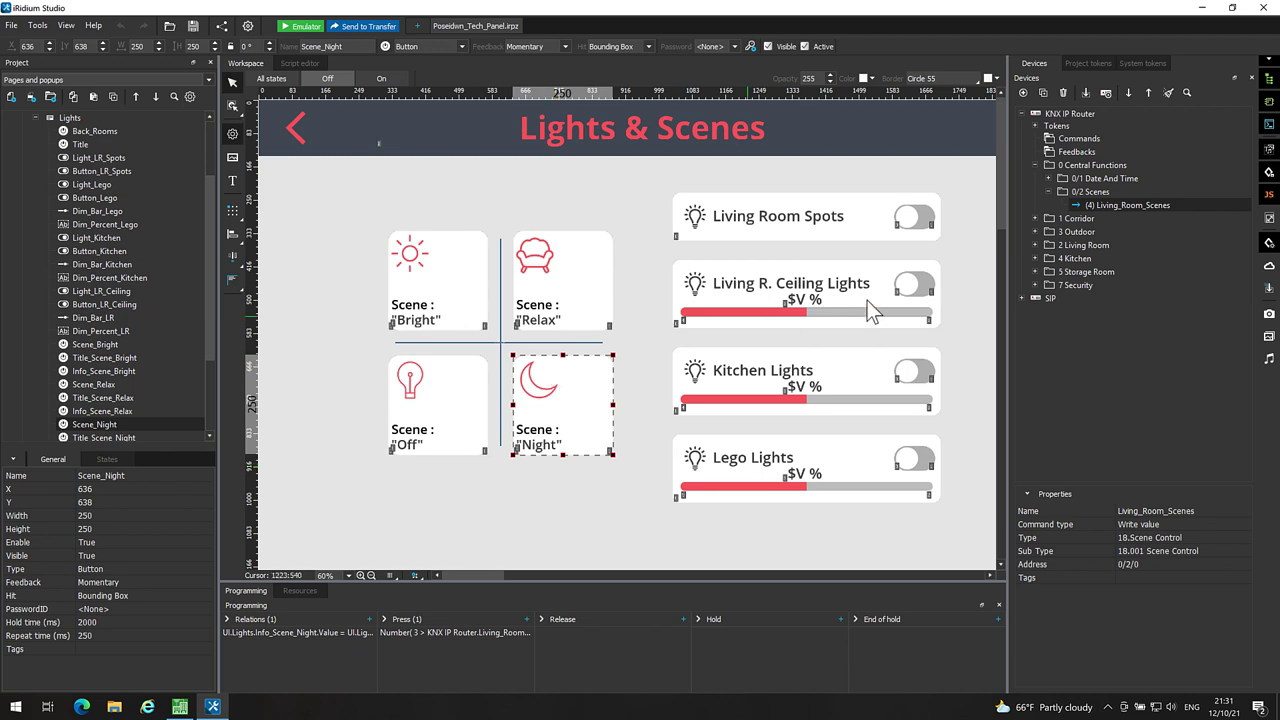
left_click_drag(1125, 201, 560, 399)
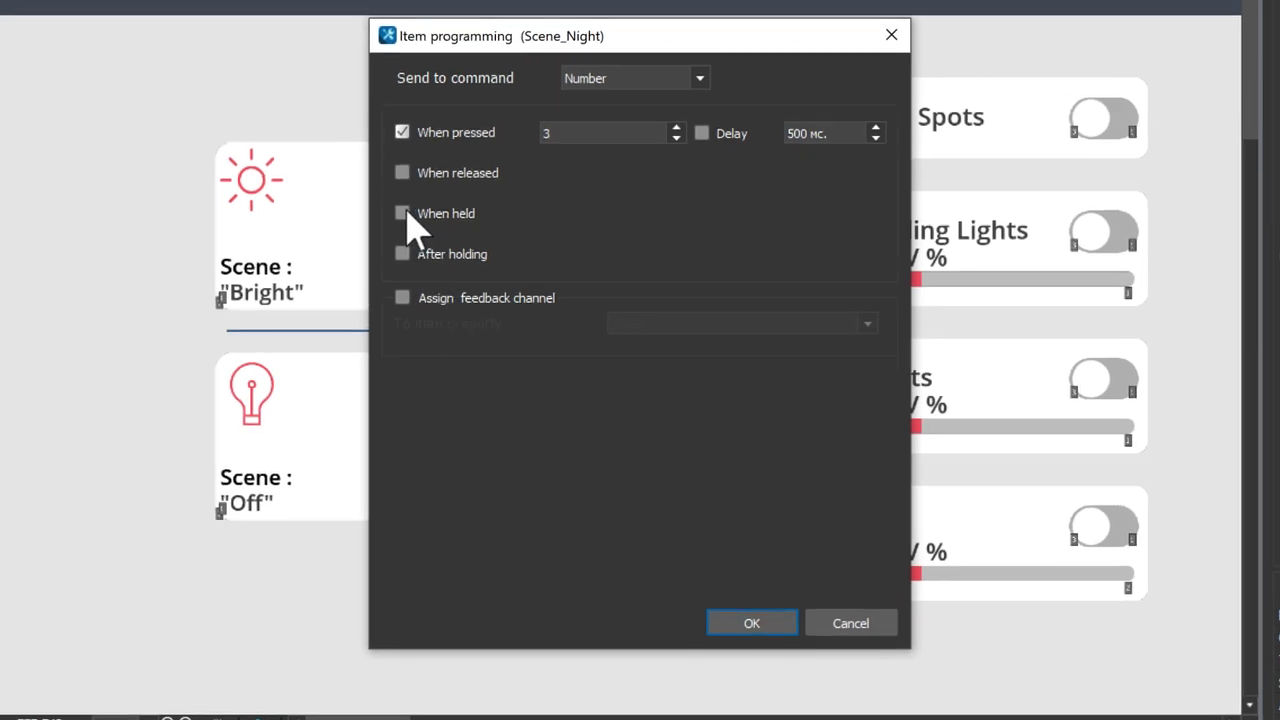
left_click(402, 213)
left_click(402, 132)
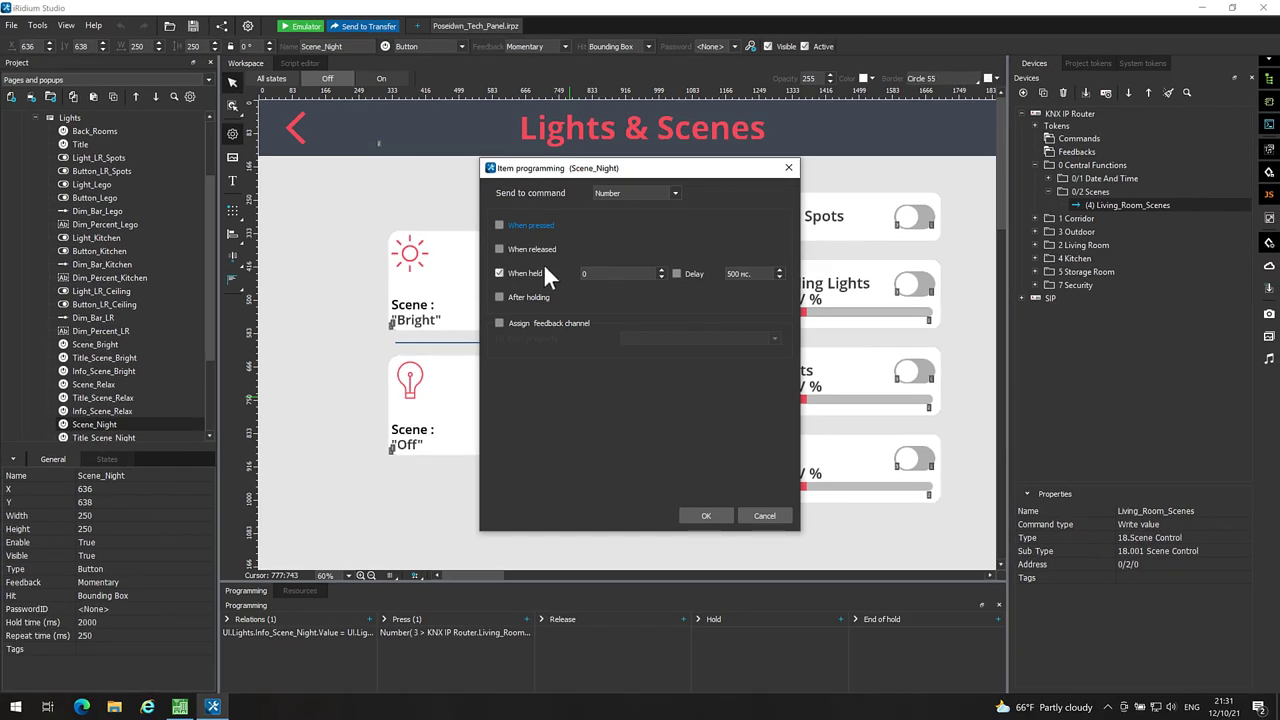
left_click(592, 268)
Step: In the ETS Group Monitor, start recording, write Store scene 4 to group address 0/2/0, and stop the recording
left_click(187, 708)
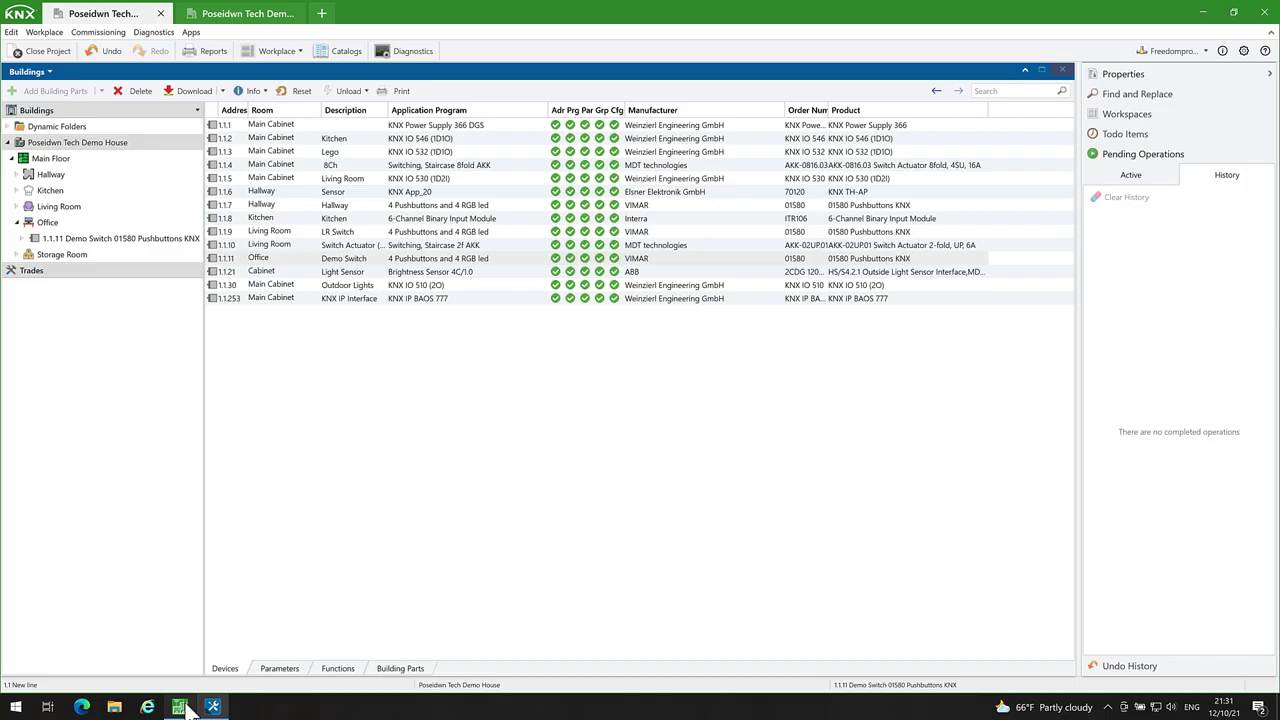
left_click(258, 18)
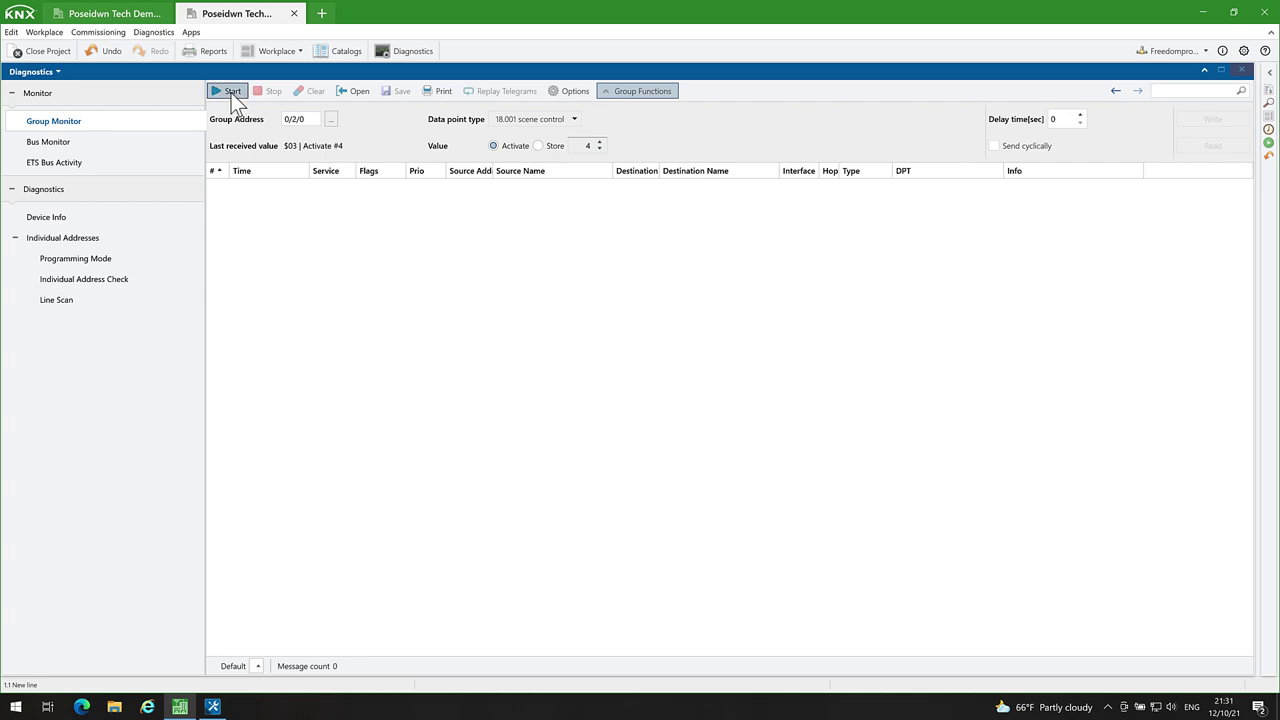
left_click(231, 93)
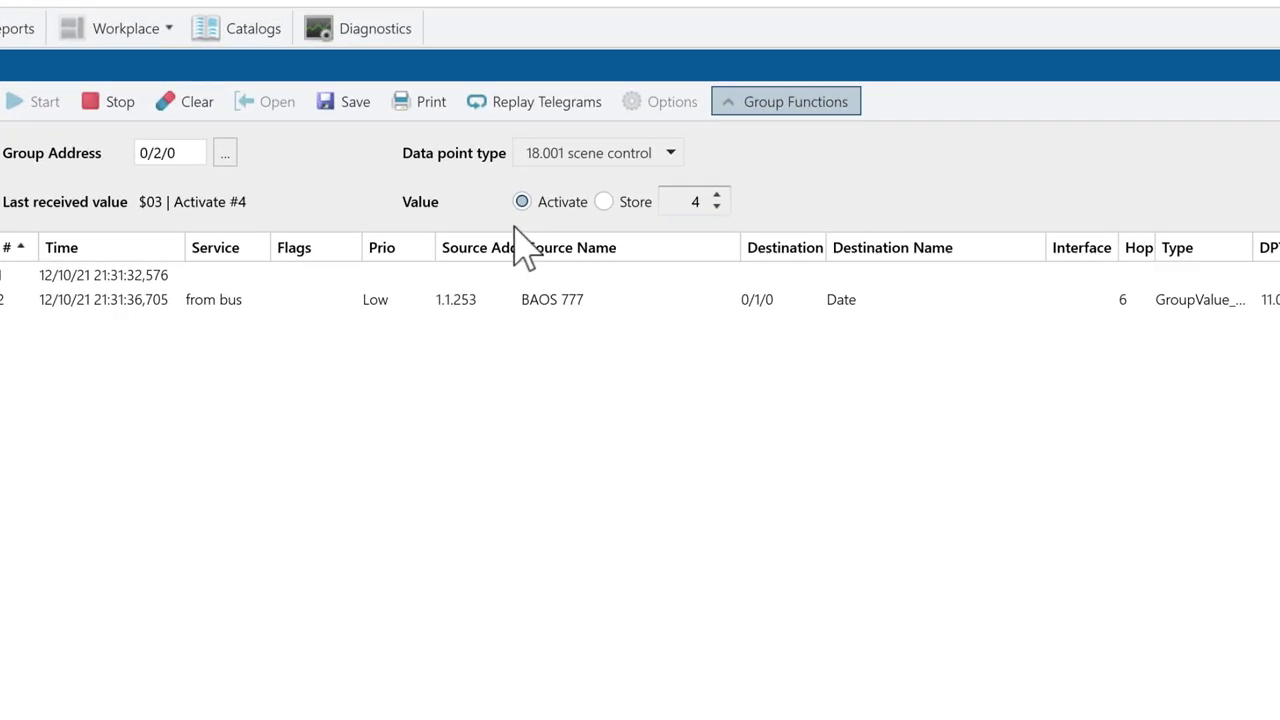
left_click(604, 202)
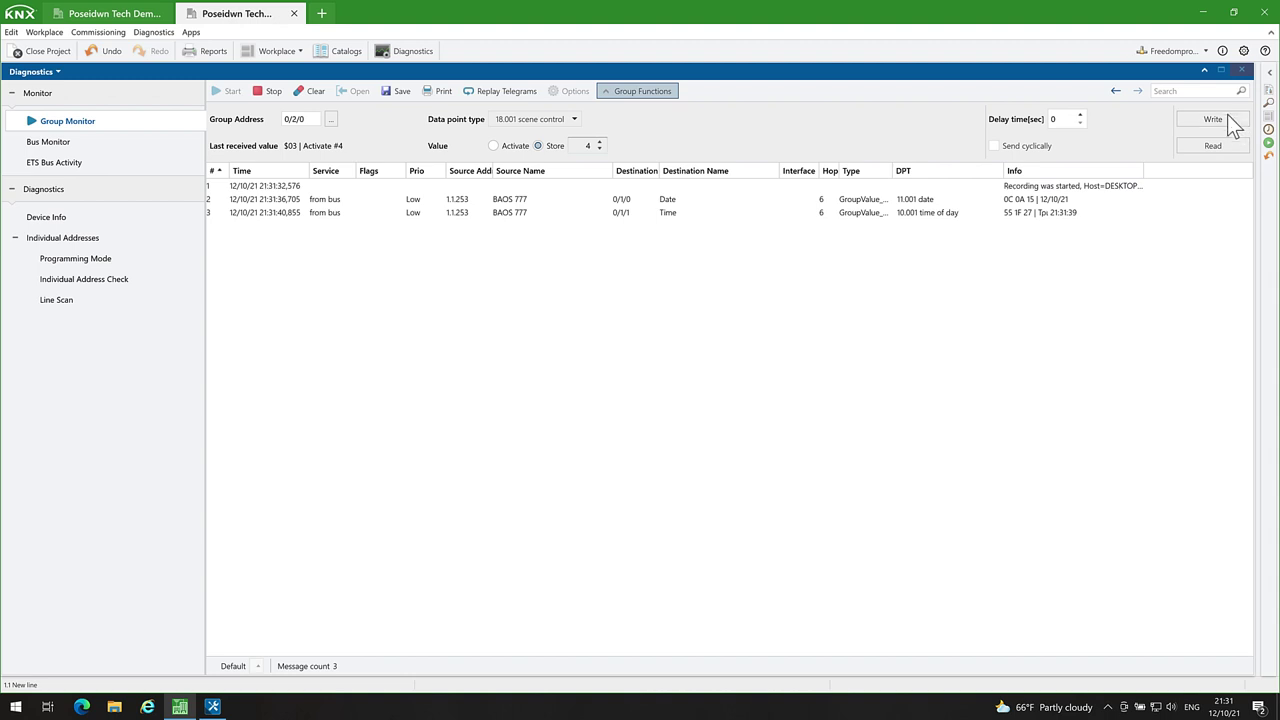
left_click(1233, 121)
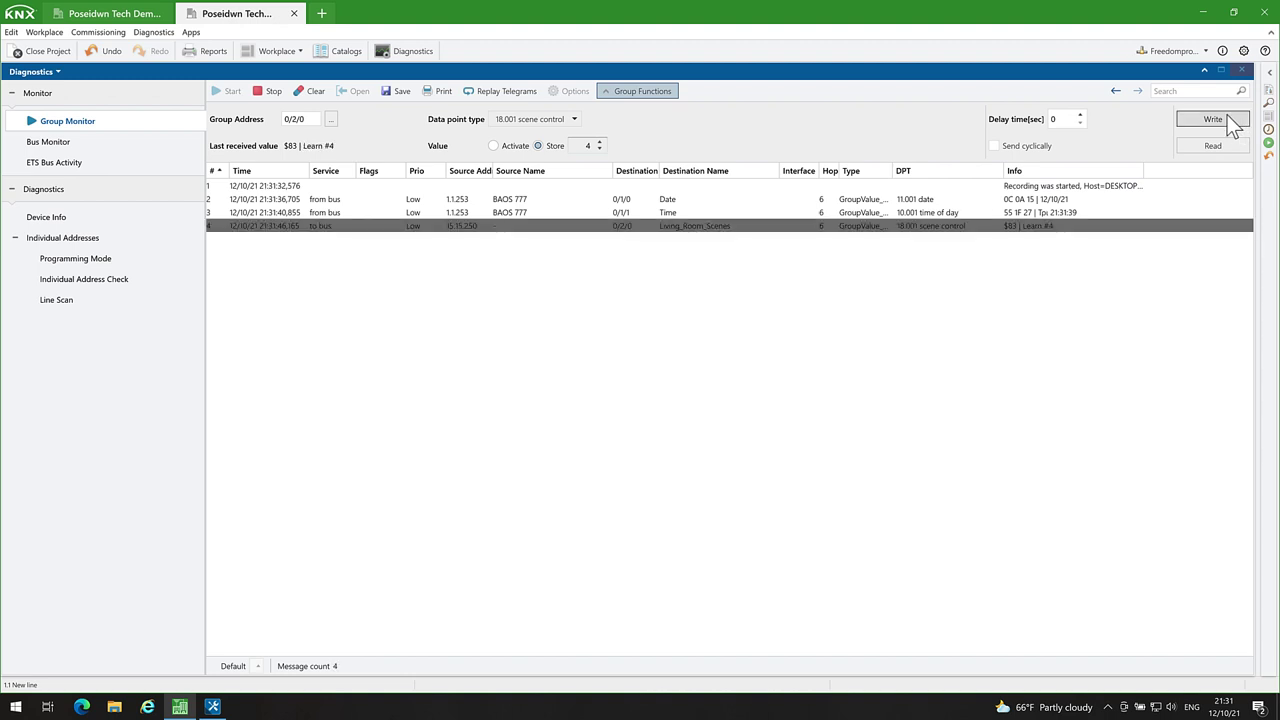
left_click(262, 91)
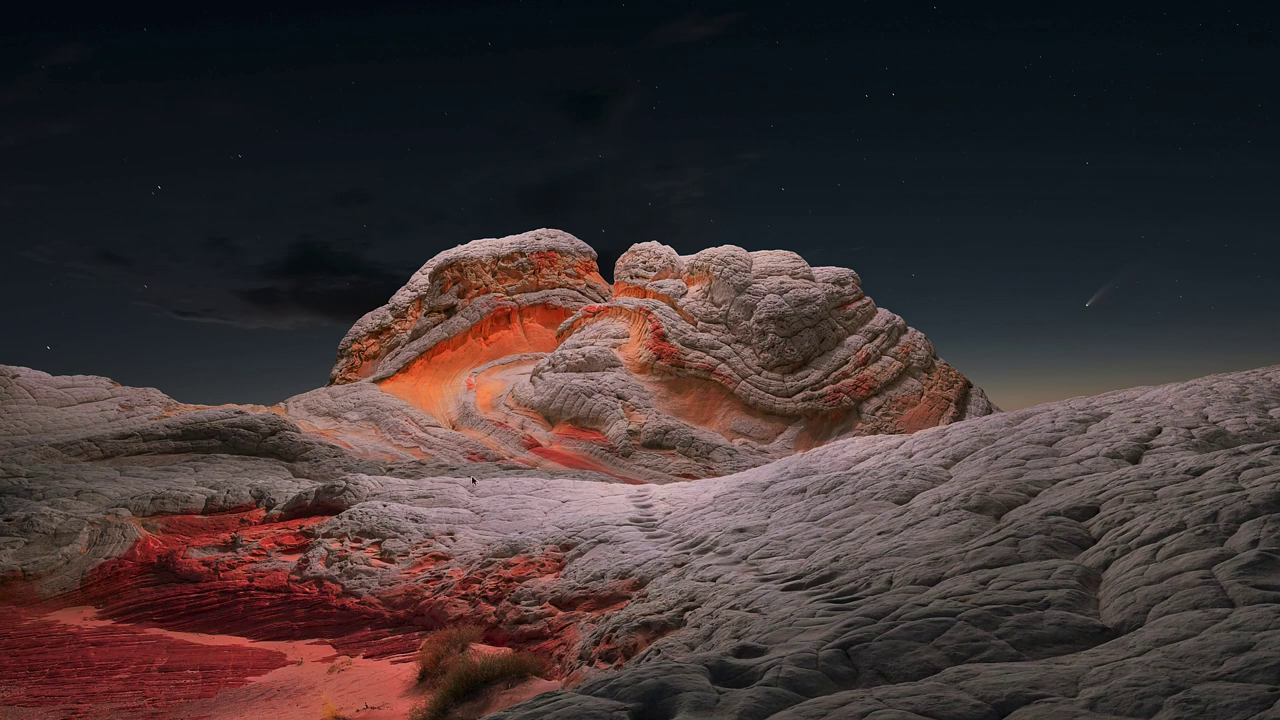
Step: Switch to Safari, search Google for "hex to dec" and open the RapidTables Hexadecimal to Decimal Converter
mouse_move(391, 697)
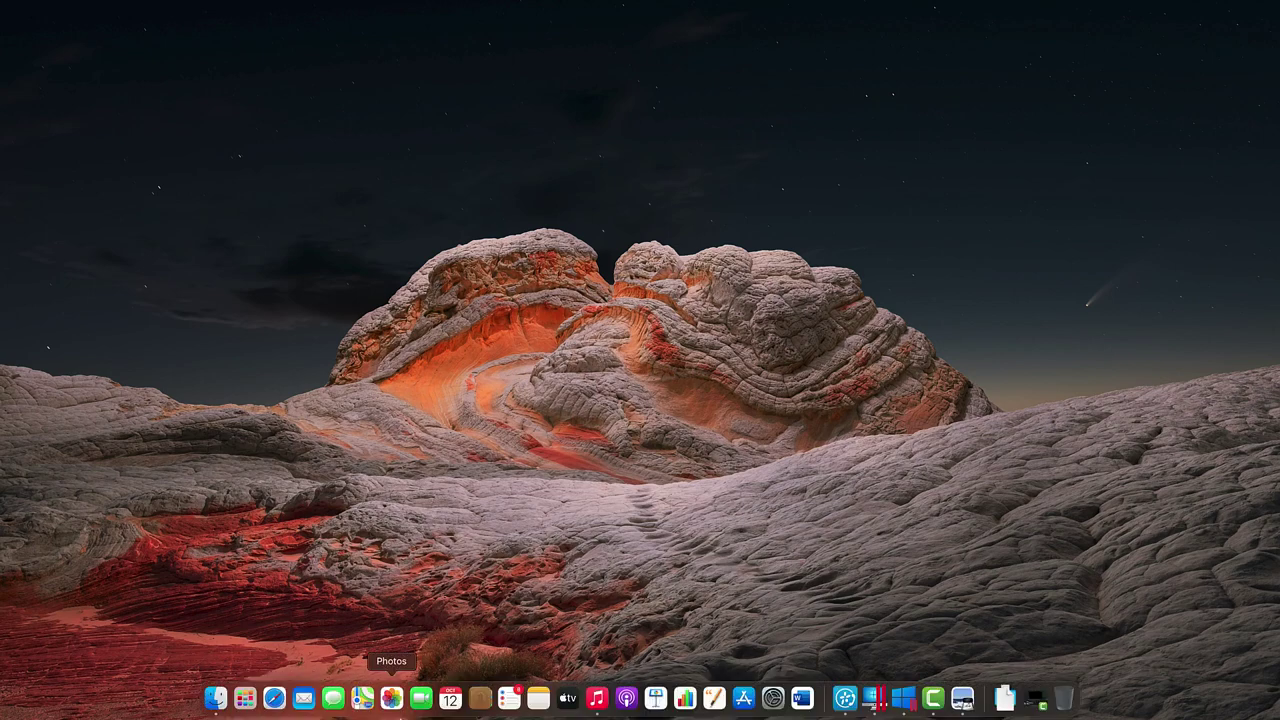
left_click(274, 698)
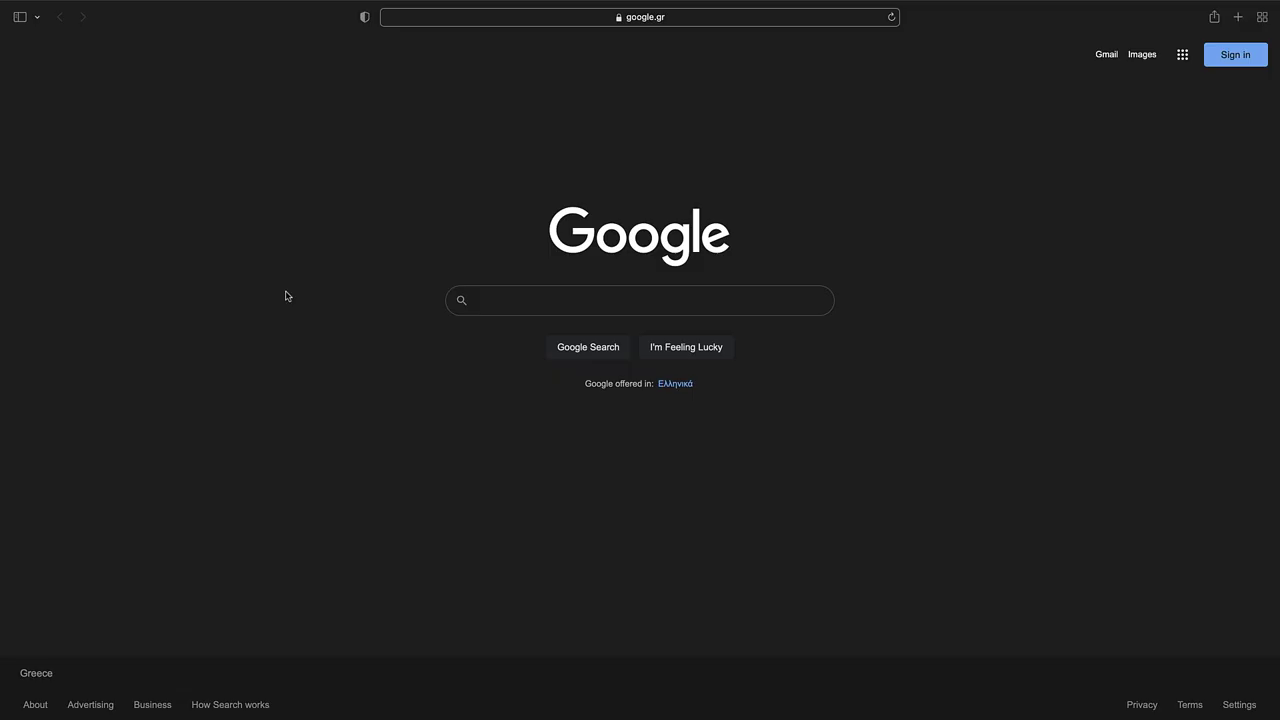
type("hex to")
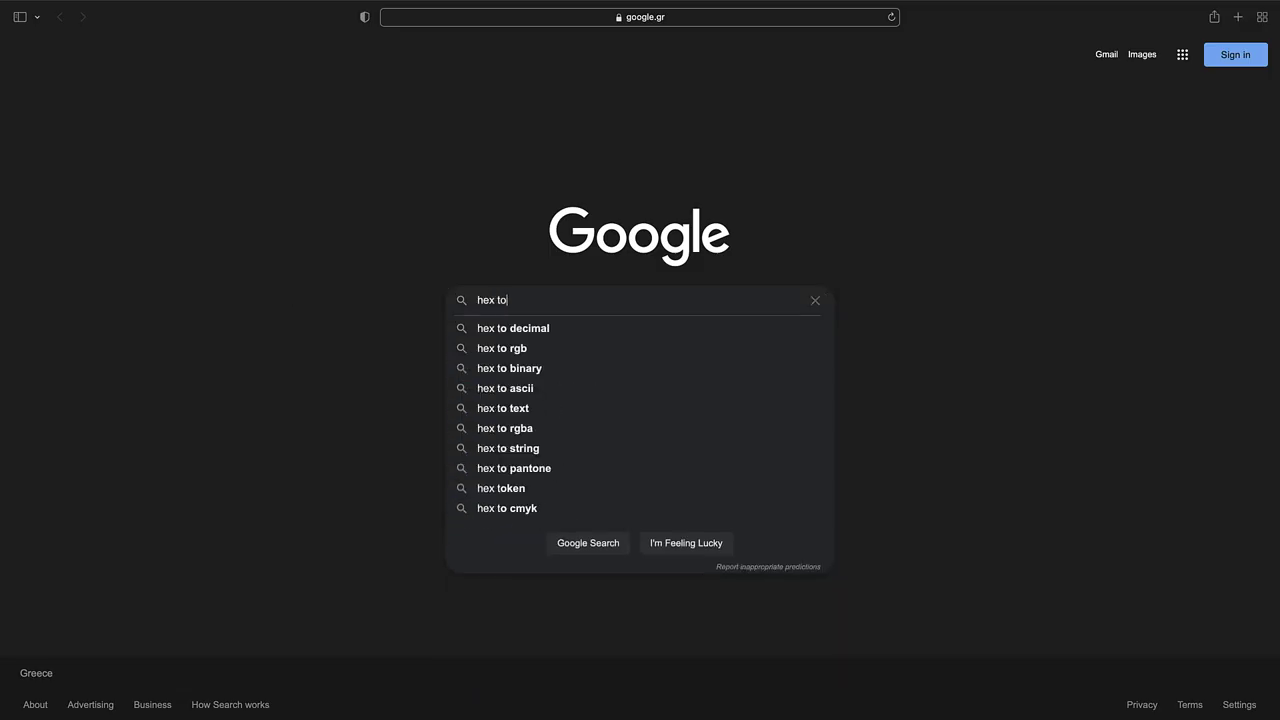
type(" dec")
key("Return")
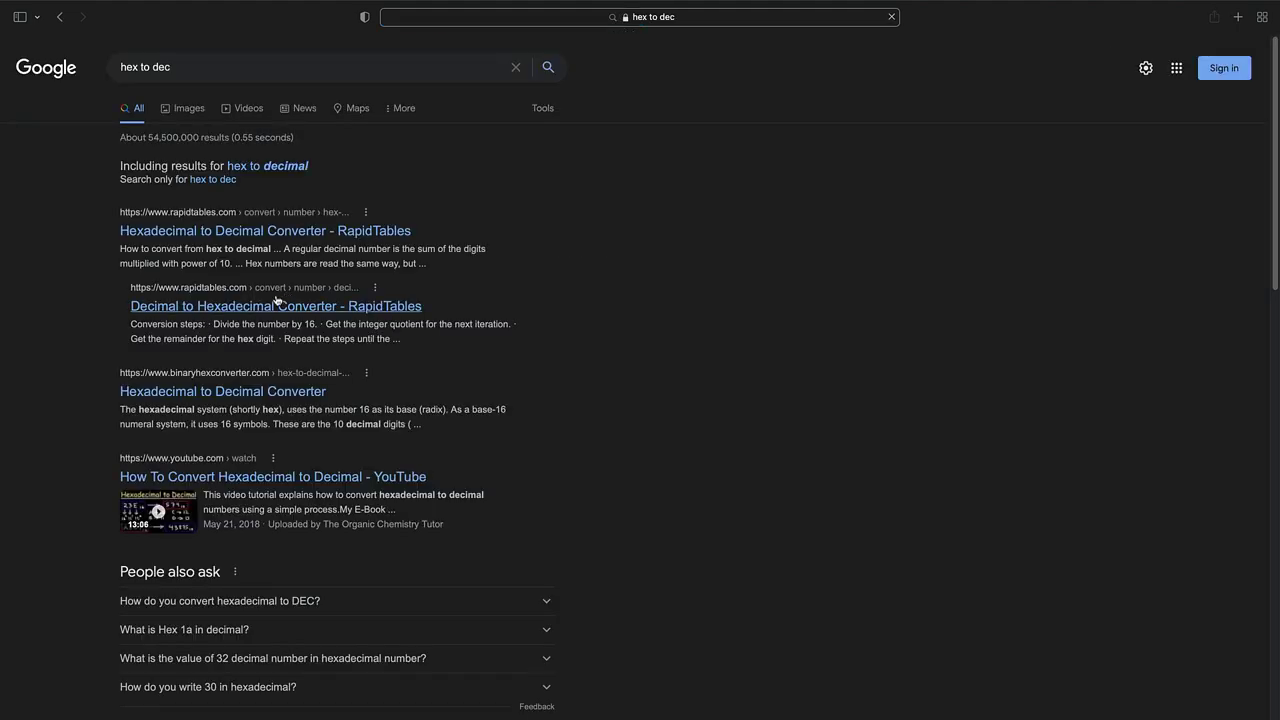
left_click(265, 231)
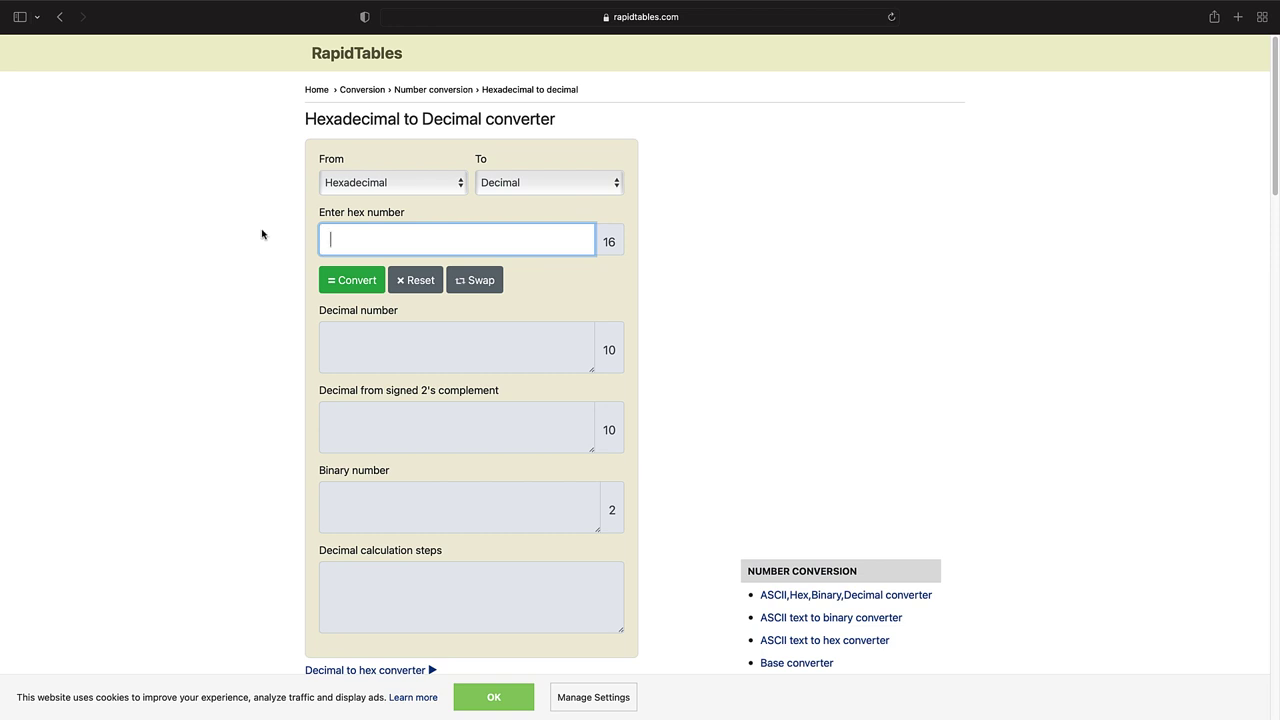
Step: Convert the hexadecimal number 83 to decimal and select the decimal result
type("83")
left_click(350, 283)
left_click_drag(356, 343, 326, 341)
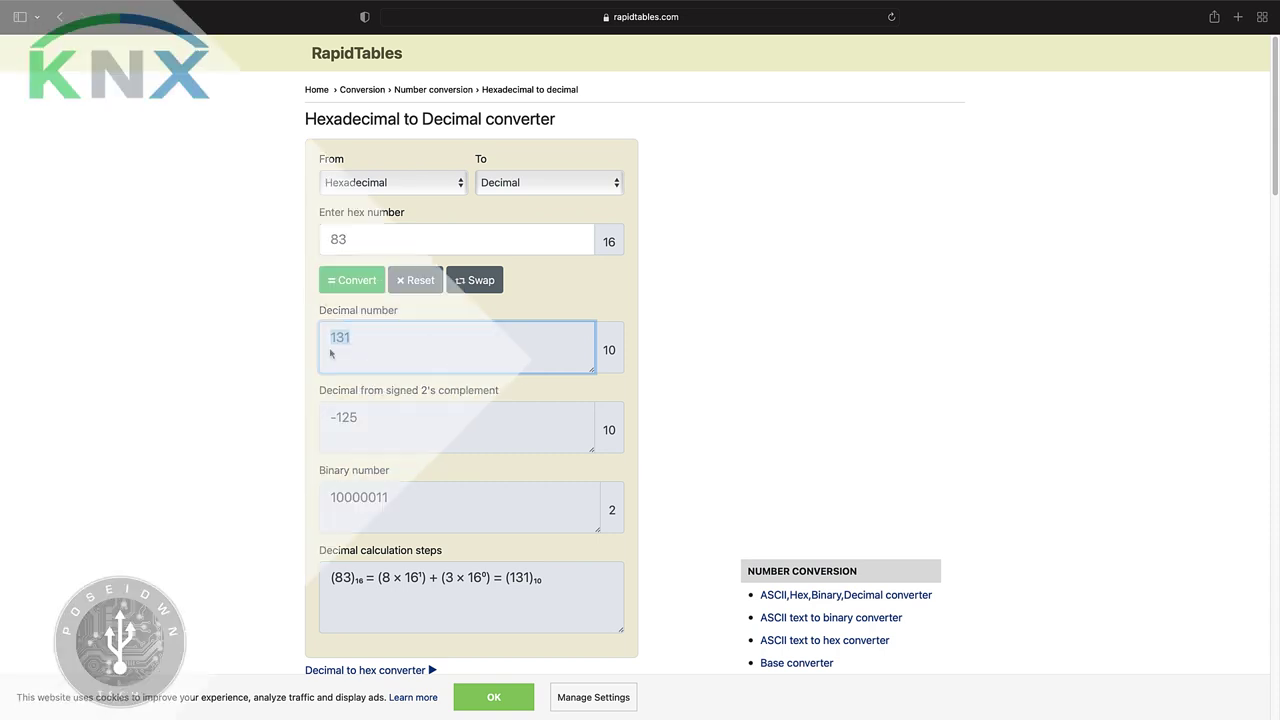
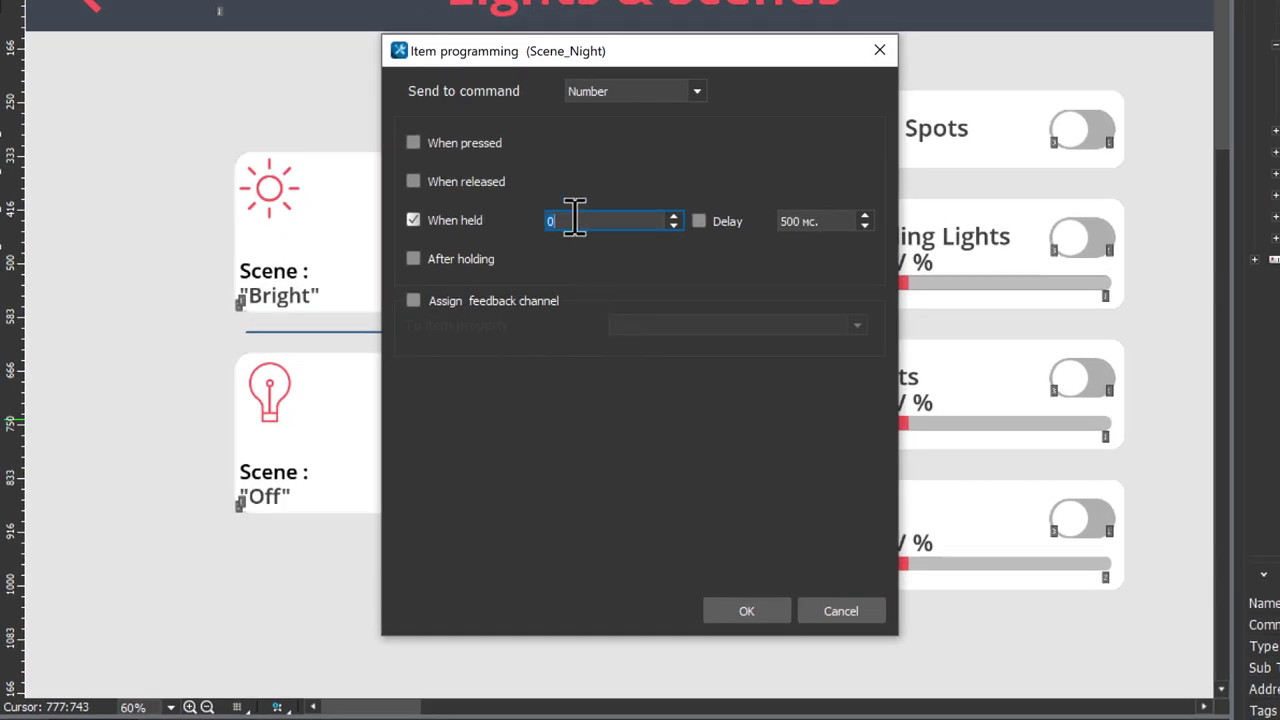
Step: In iRidium Studio, set the Scene_Night button's number sent when held to 131 and save the project
type("131")
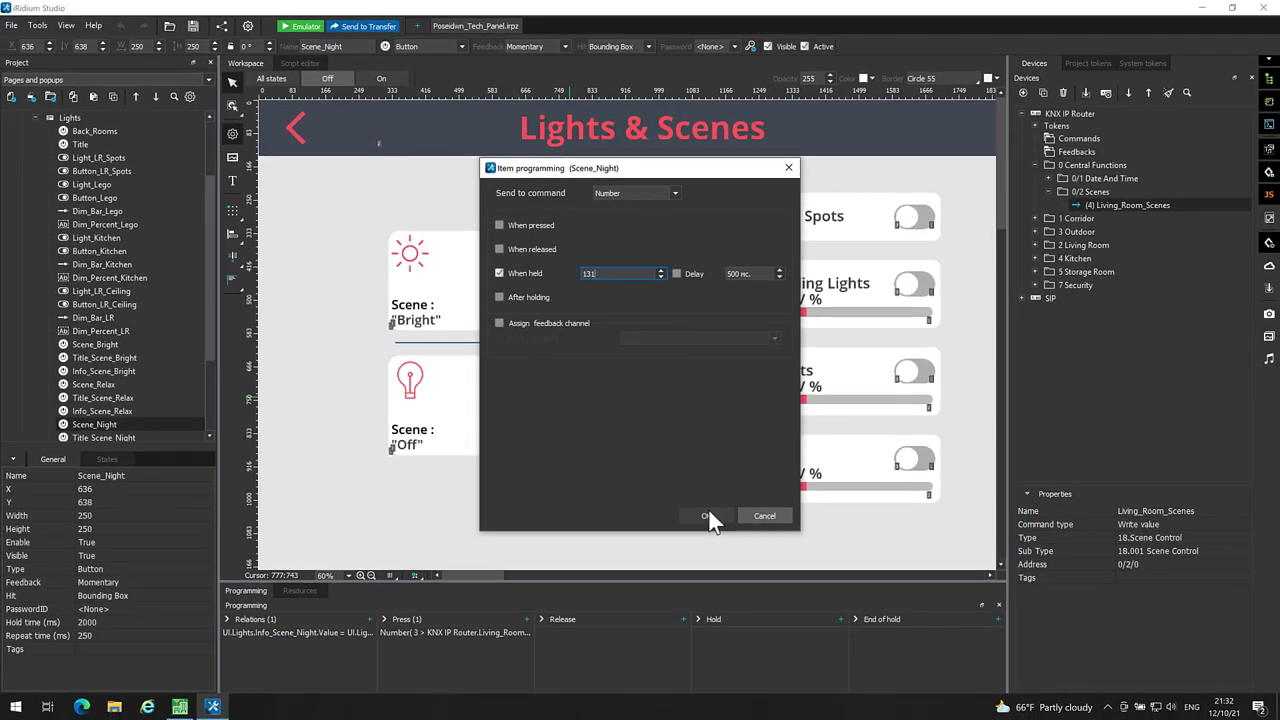
left_click(707, 516)
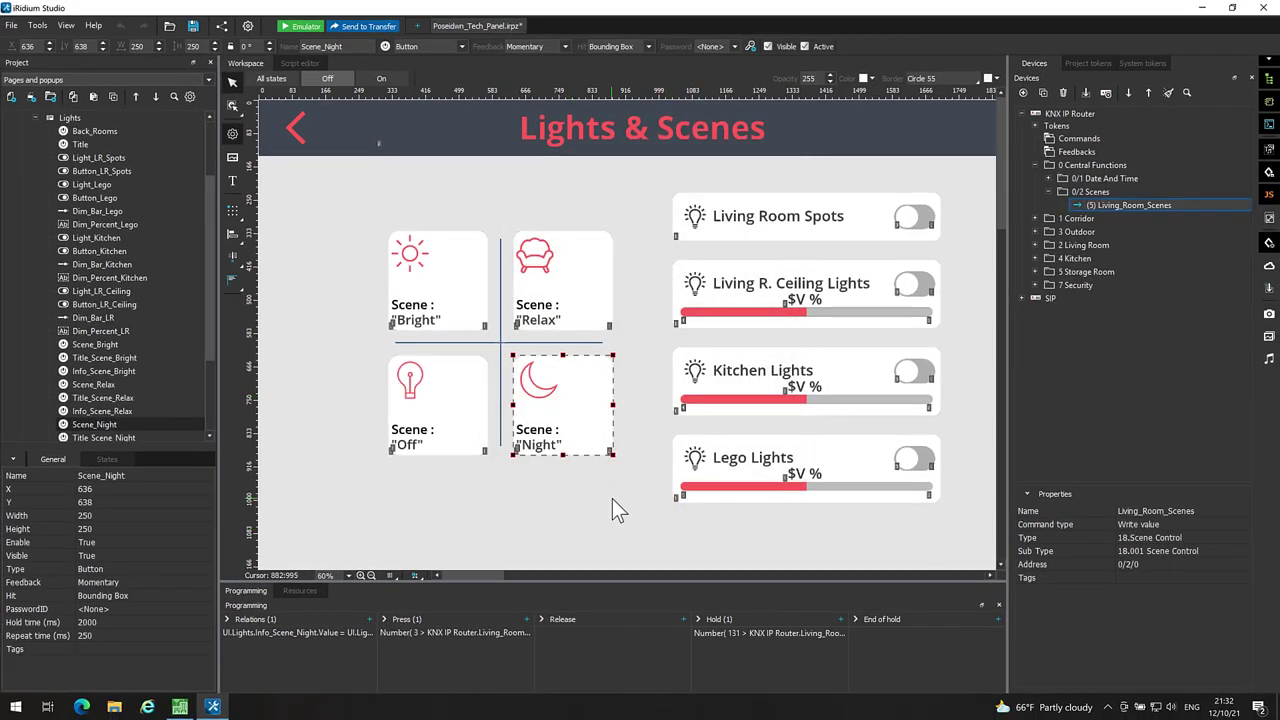
left_click(670, 528)
left_click(194, 28)
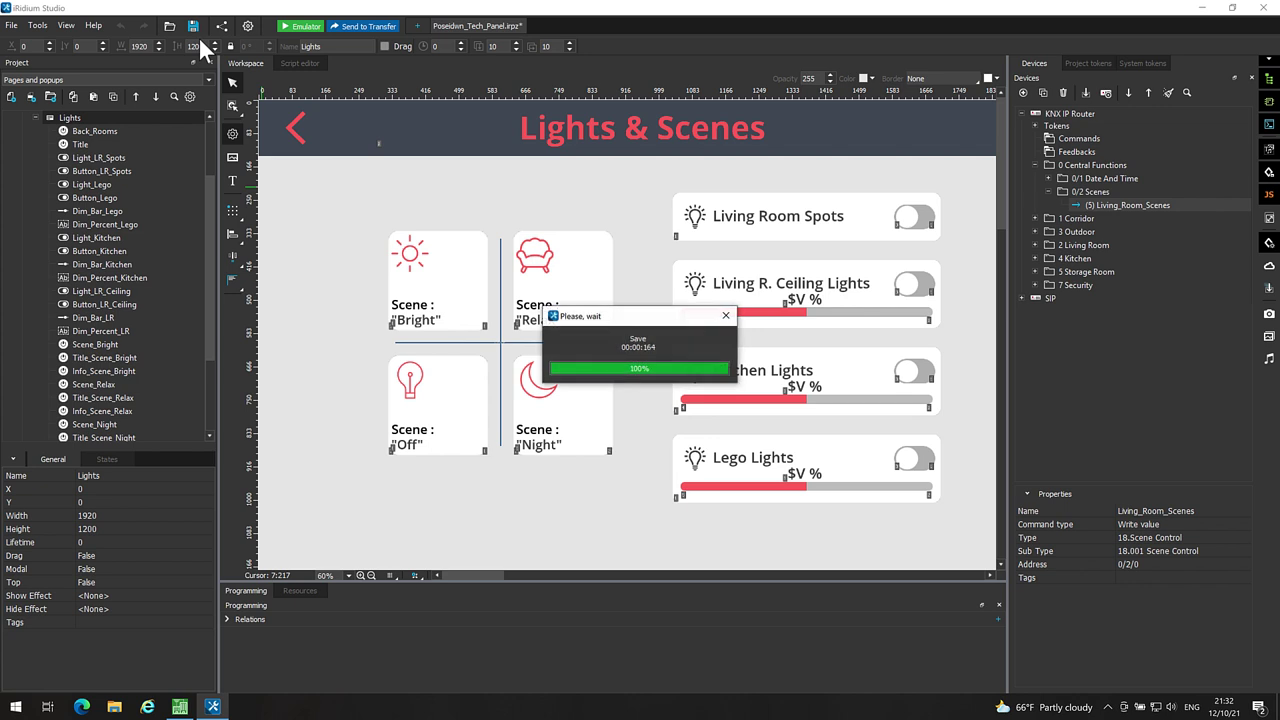
Step: Launch the panel in the emulator, allow i3 pro to make changes, and open the Lights & Scenes page
left_click(300, 26)
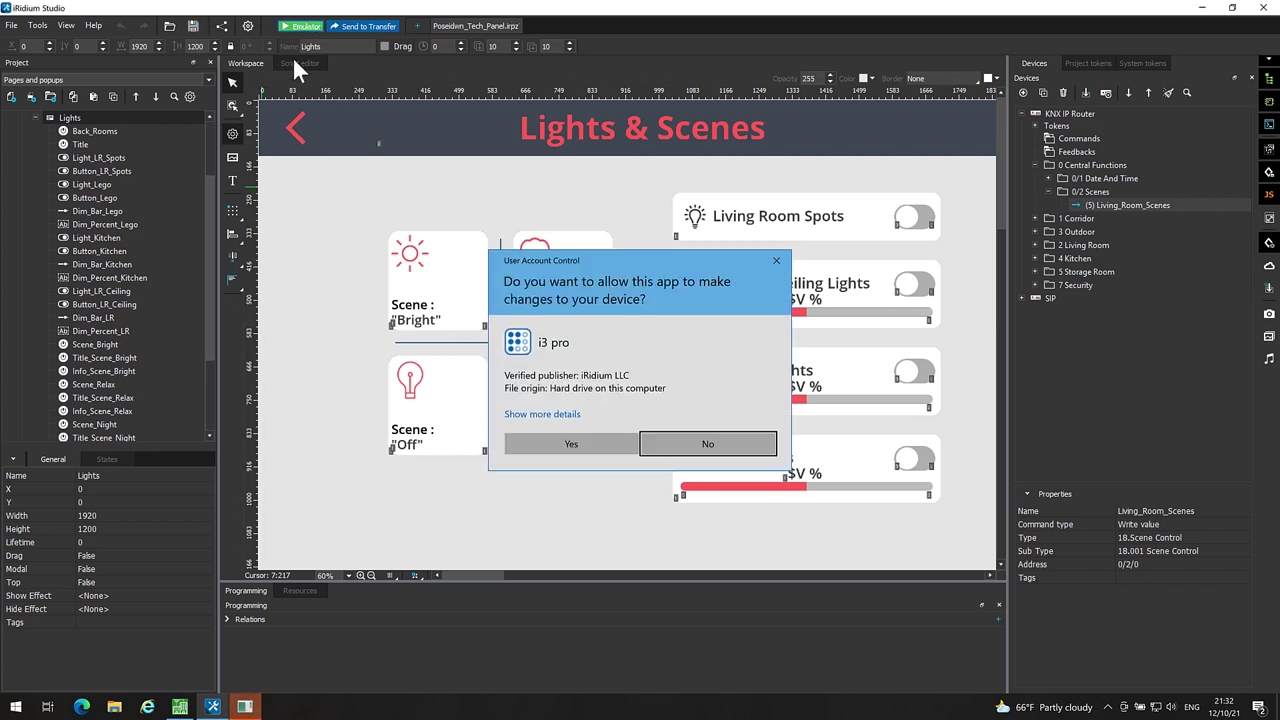
left_click(563, 450)
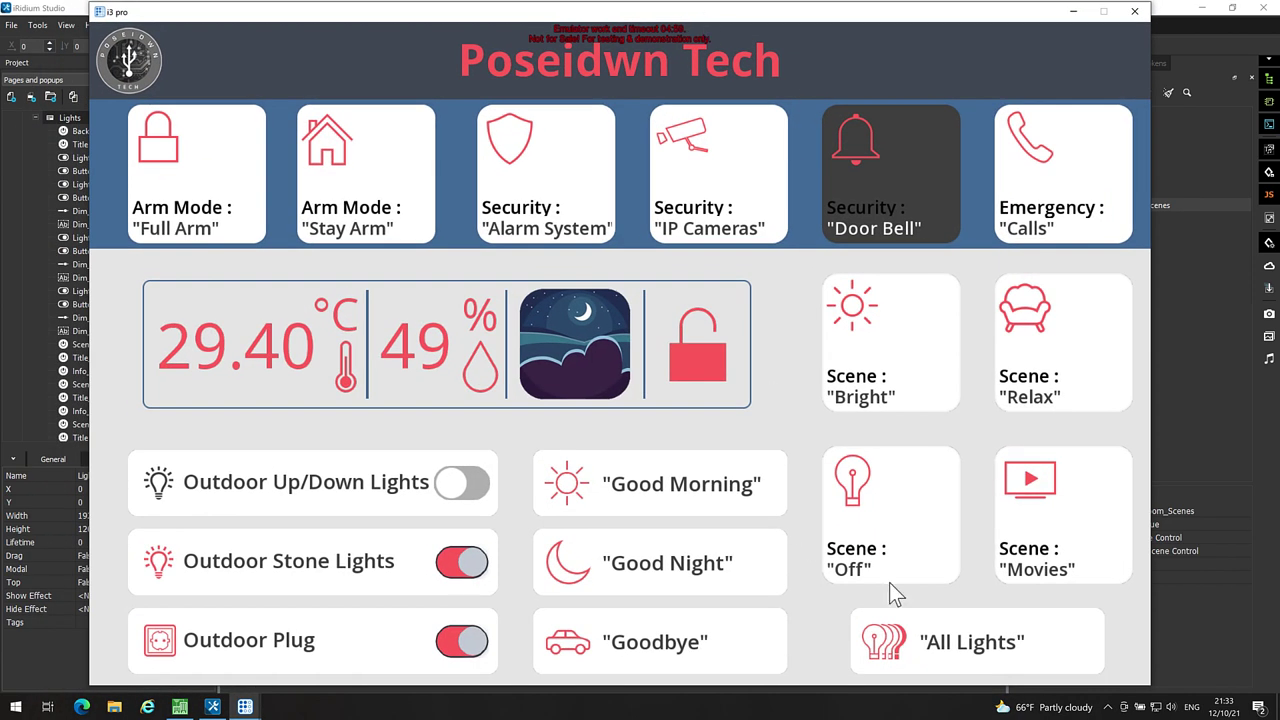
left_click(809, 540)
Step: Switch off the Living Room Spots and Living R. Ceiling Lights, and set the Kitchen and Lego Lights to 20 %
left_click(1016, 180)
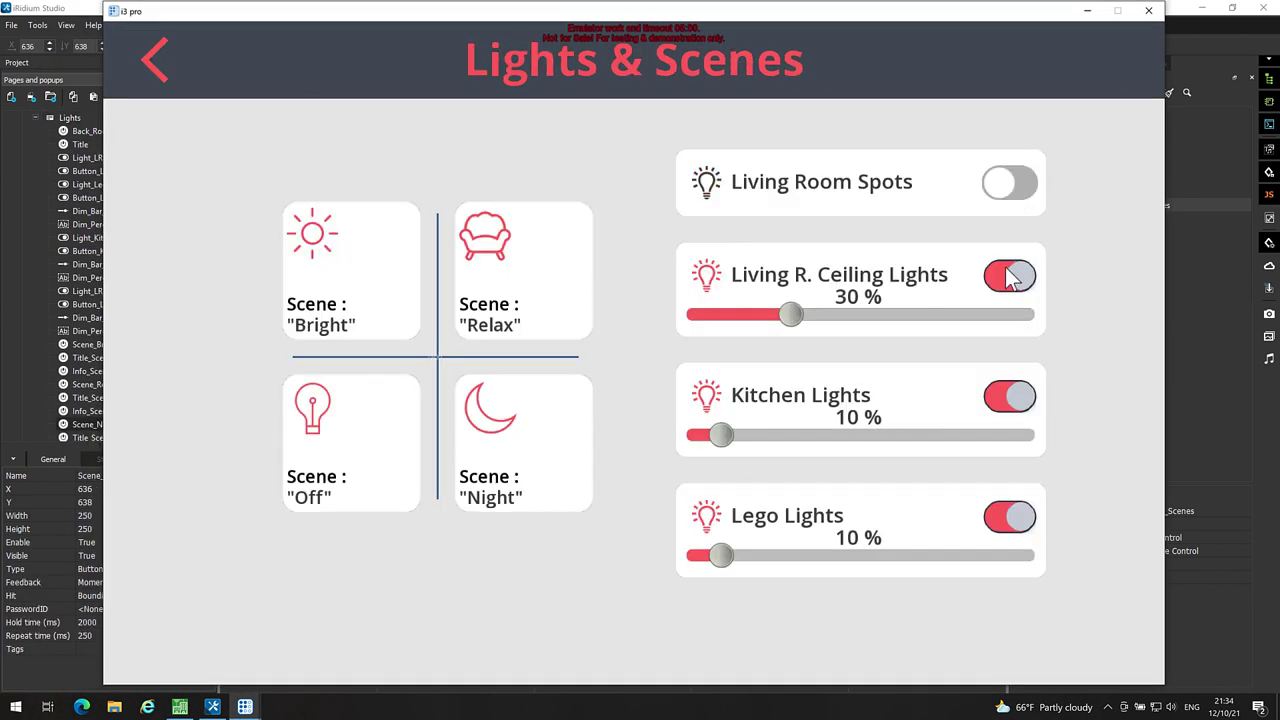
left_click(1014, 275)
left_click_drag(727, 438, 759, 437)
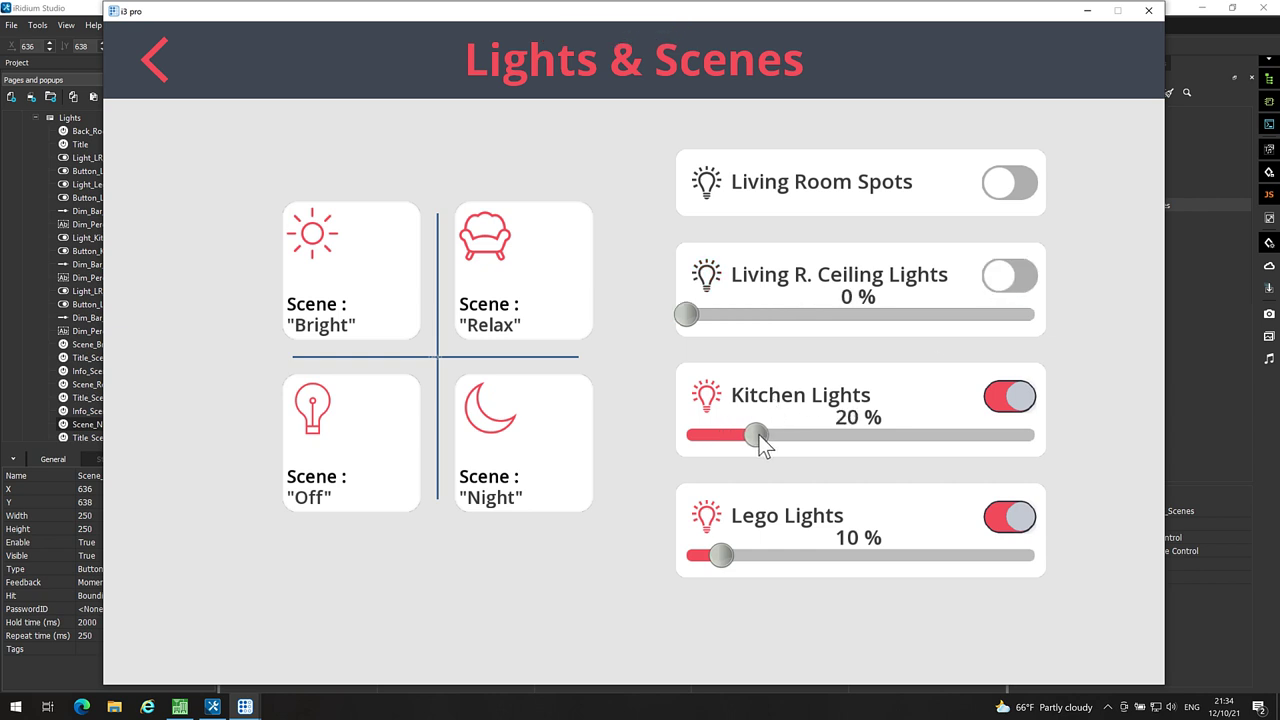
left_click_drag(722, 556, 758, 558)
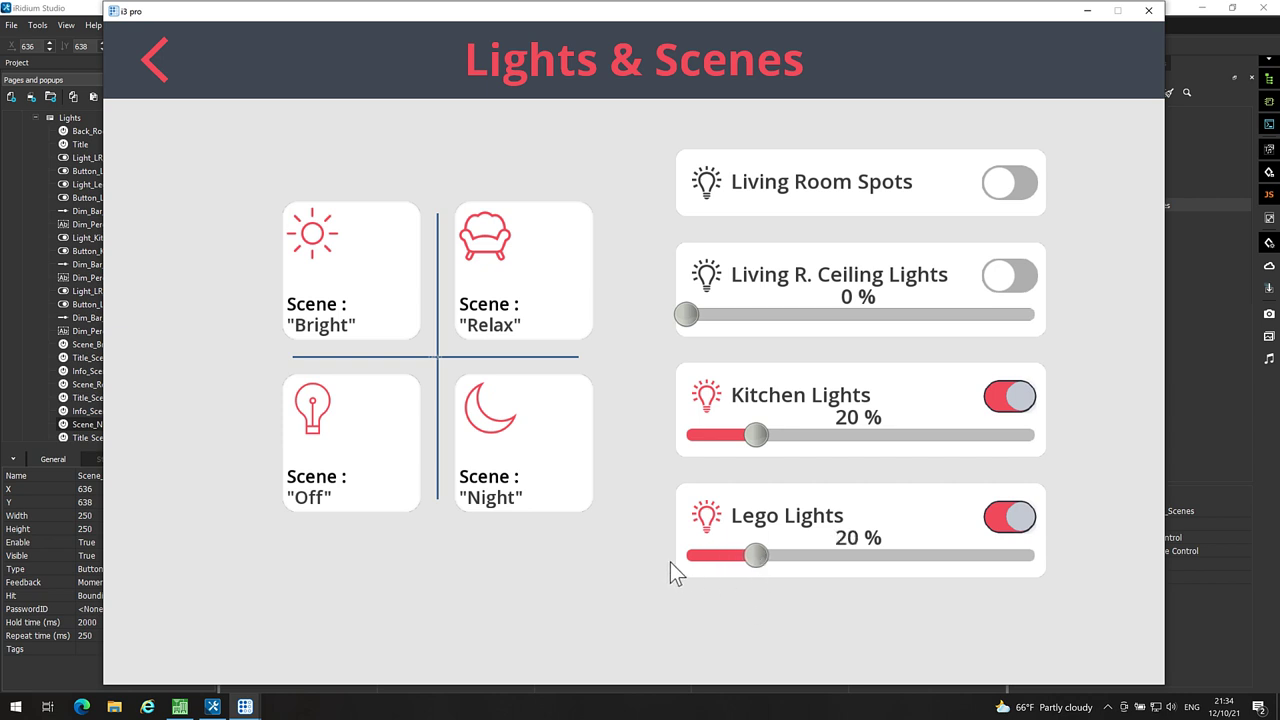
Step: Hold the Night scene button to store the light levels, and recall the Bright scene
left_click(537, 433)
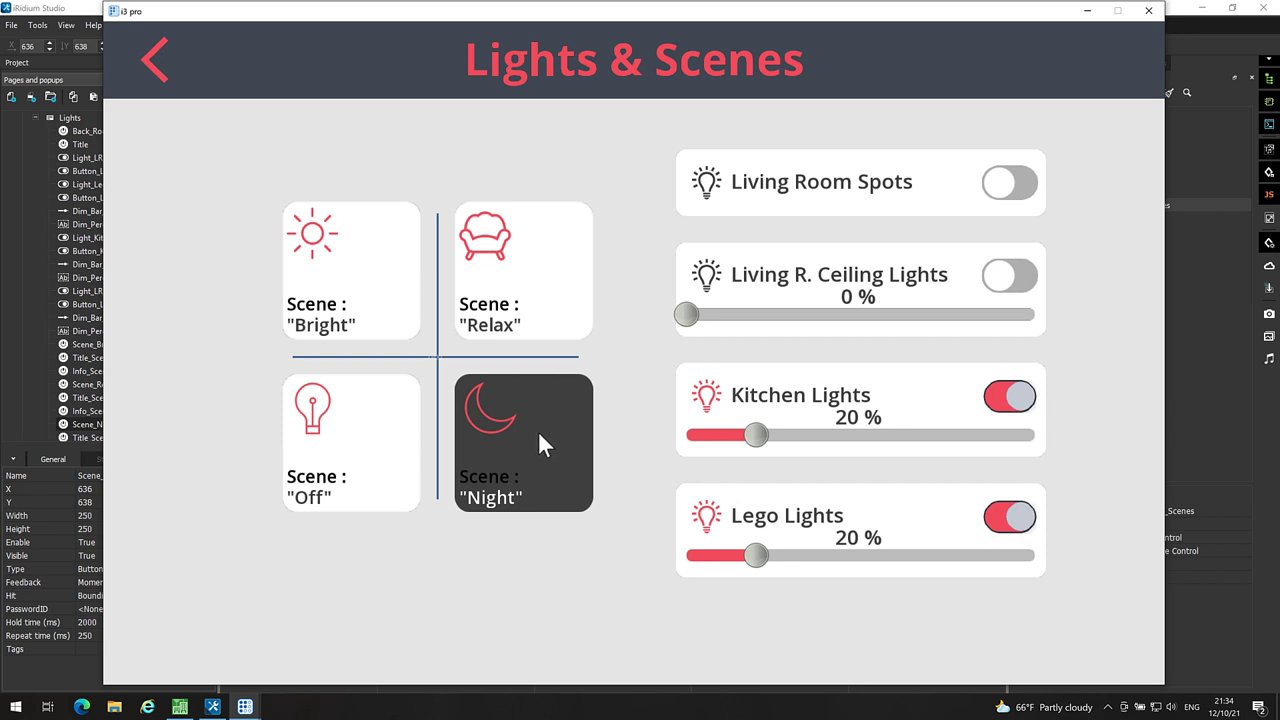
left_click(359, 287)
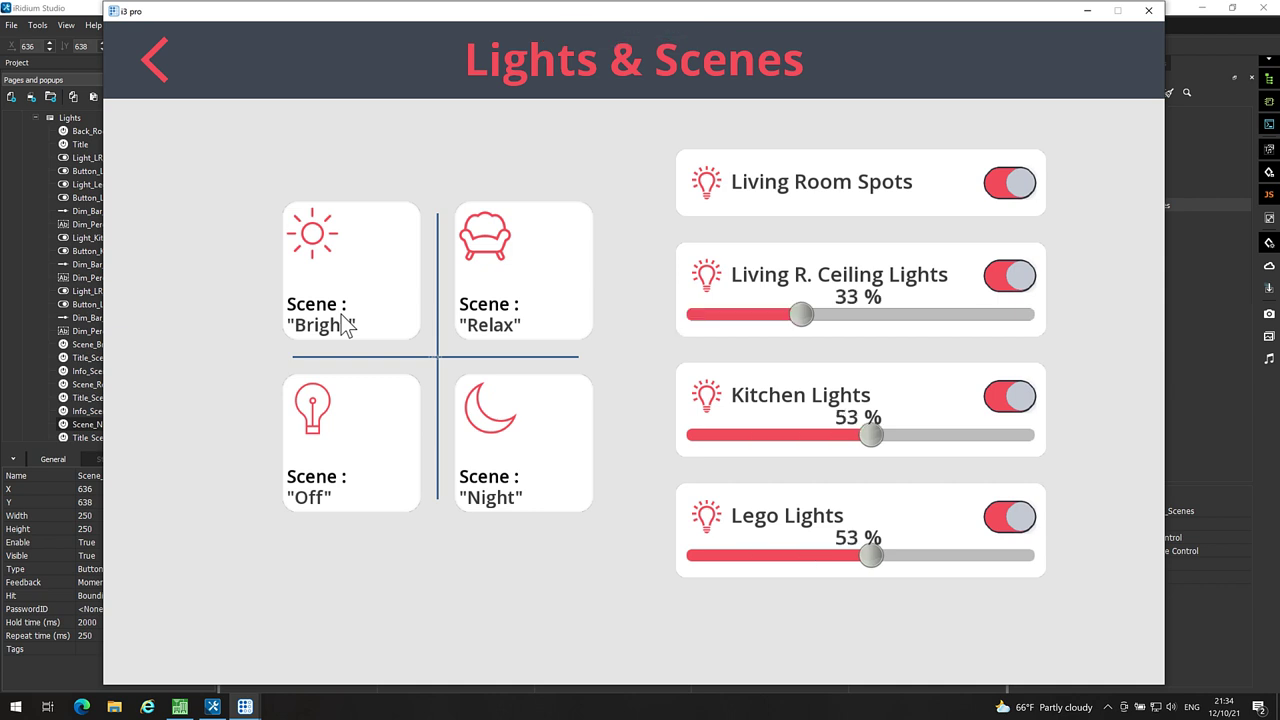